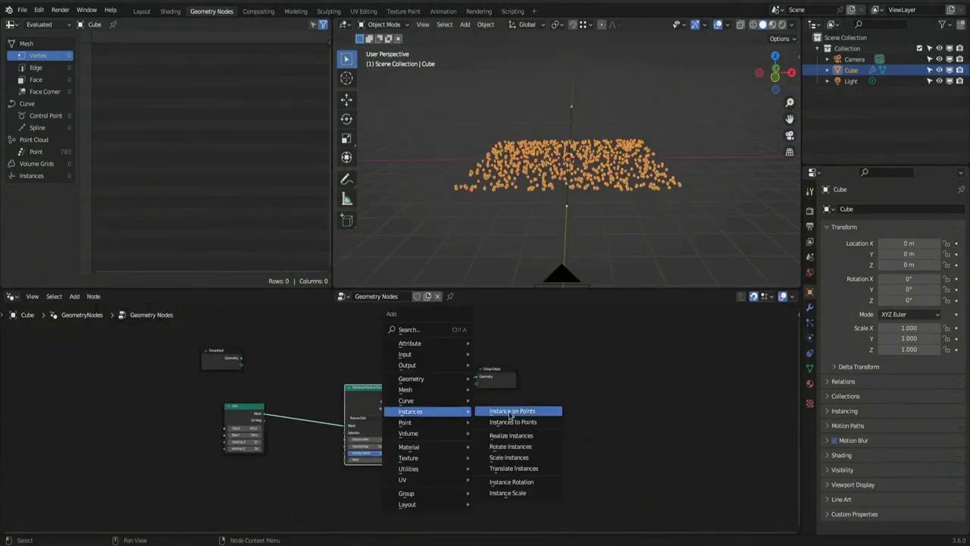
Step: Instance the mesh line on the distributed points with an Instance on Points node, and widen the grid along X
{"action": "left_click", "coordinate": [510, 415]}
{"action": "left_click", "coordinate": [493, 373]}
{"action": "left_click_drag", "start_coordinate": [249, 413], "coordinate": [283, 376]}
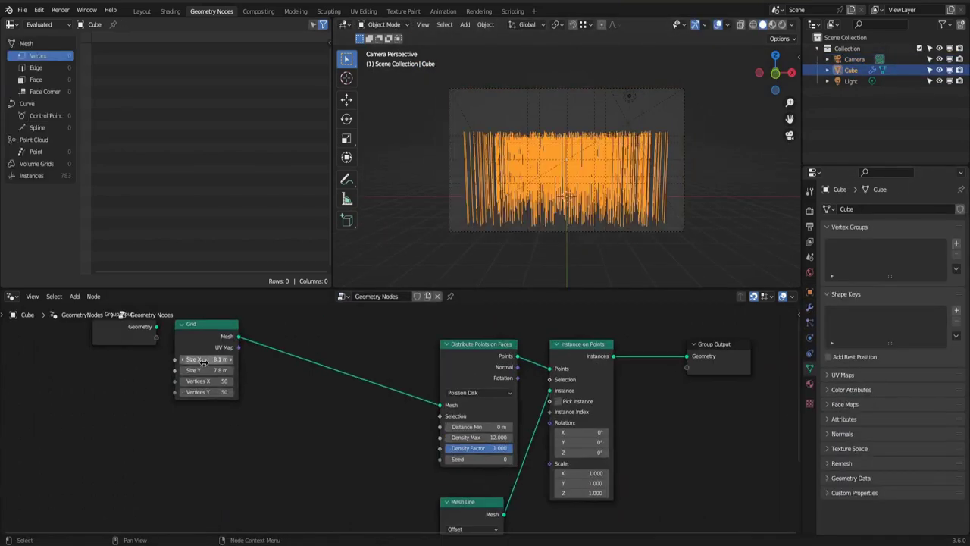
{"action": "left_click_drag", "start_coordinate": [203, 363], "coordinate": [237, 362]}
Step: Connect a Combine XYZ node to the Mesh Line's Offset and feed its Z input from a new Random Value node
{"action": "left_click_drag", "start_coordinate": [384, 447], "coordinate": [441, 439]}
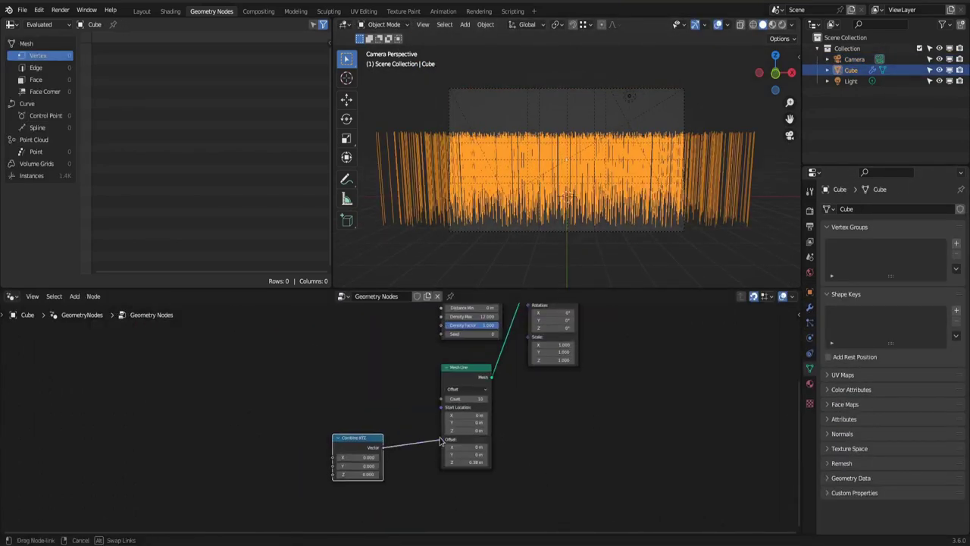
{"action": "key", "text": "shift+a"}
{"action": "left_click", "coordinate": [162, 356]}
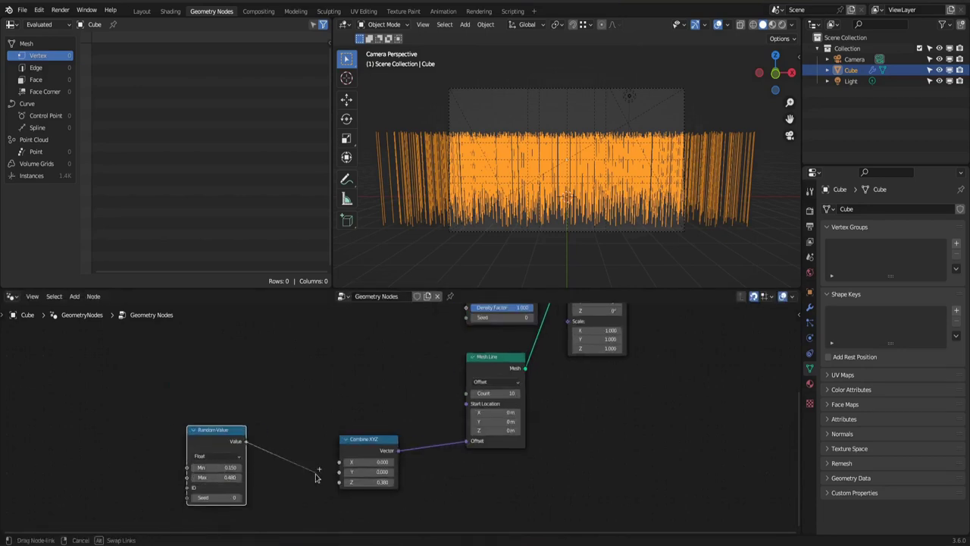
{"action": "left_click_drag", "start_coordinate": [317, 477], "coordinate": [339, 482]}
Step: Insert a Scale Instances node between Instance on Points and Group Output
{"action": "scroll", "coordinate": [466, 418], "scroll_direction": "down", "scroll_amount": 1}
{"action": "left_click_drag", "start_coordinate": [526, 326], "coordinate": [570, 322]}
{"action": "key", "text": "shift+a"}
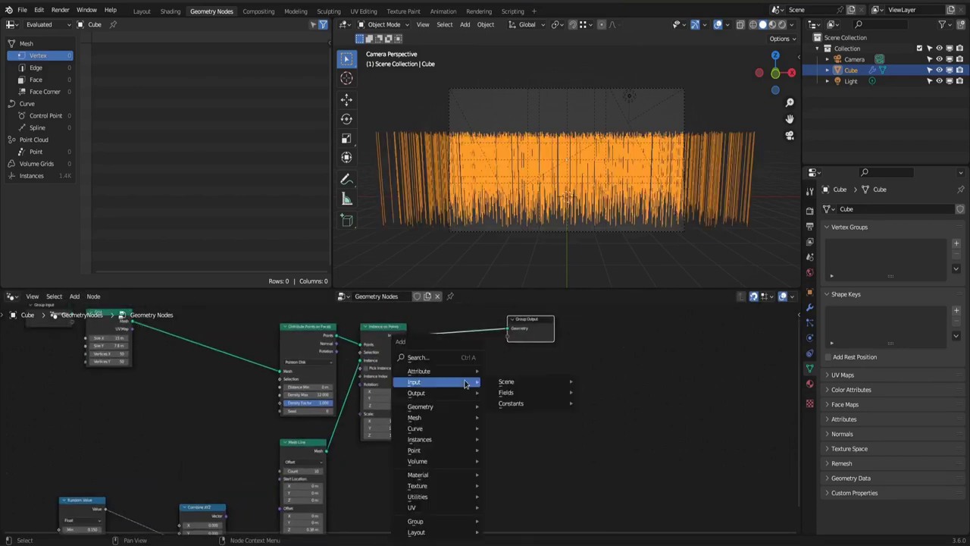
{"action": "left_click", "coordinate": [523, 485]}
{"action": "left_click", "coordinate": [457, 349]}
Step: Move the Random Value and Combine XYZ nodes near Scale Instances and connect the combined vector to its Scale input
{"action": "left_click_drag", "start_coordinate": [182, 443], "coordinate": [364, 504]}
{"action": "key", "text": "g"}
{"action": "left_click", "coordinate": [561, 444]}
{"action": "scroll", "coordinate": [560, 443], "scroll_direction": "up", "scroll_amount": 3}
{"action": "middle_click_drag", "start_coordinate": [560, 443], "coordinate": [481, 523]}
{"action": "left_click_drag", "start_coordinate": [396, 501], "coordinate": [409, 391]}
{"action": "middle_click_drag", "start_coordinate": [451, 490], "coordinate": [457, 438]}
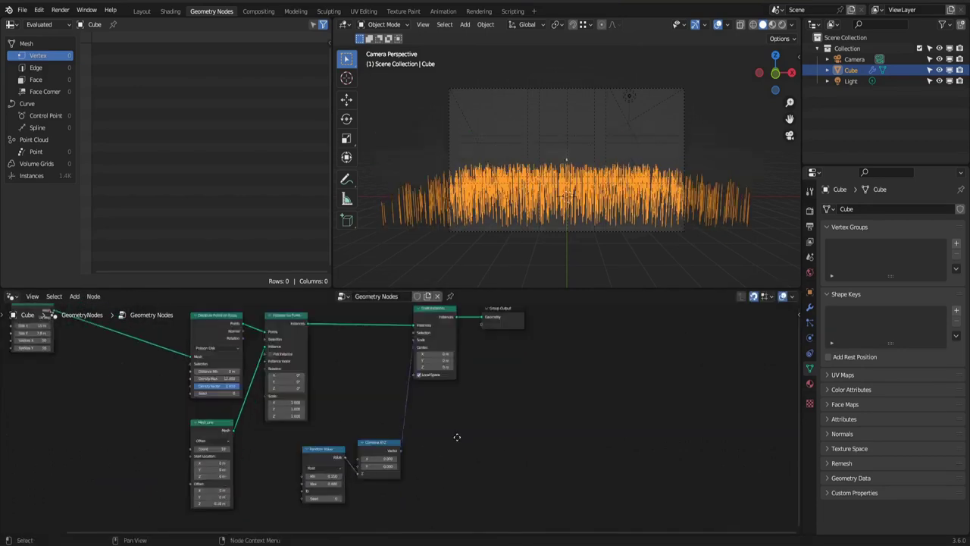
Step: Set the Random Value node's minimum to 0.270 and maximum to 1.000
{"action": "middle_click_drag", "start_coordinate": [457, 438], "coordinate": [478, 415]}
{"action": "scroll", "coordinate": [479, 415], "scroll_direction": "up", "scroll_amount": 3}
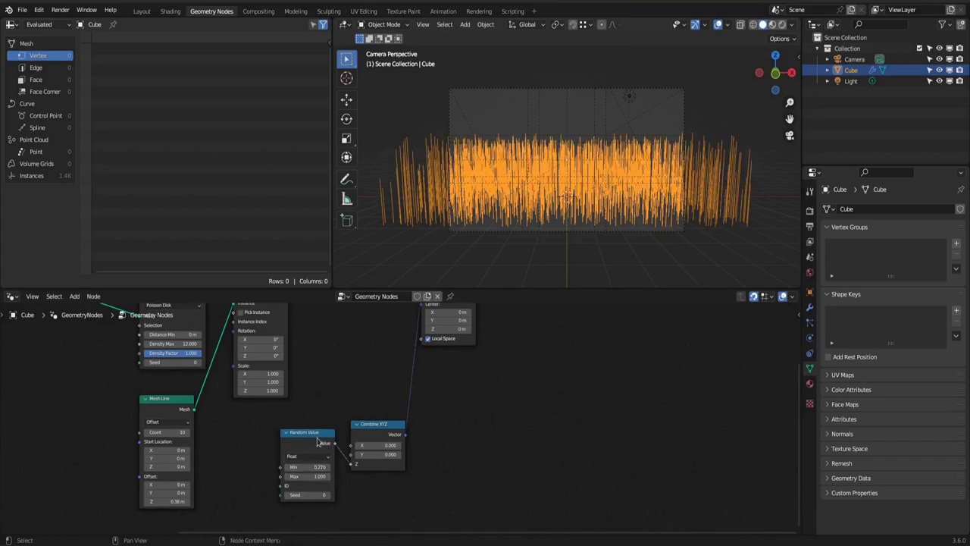
{"action": "scroll", "coordinate": [407, 455], "scroll_direction": "down", "scroll_amount": 3}
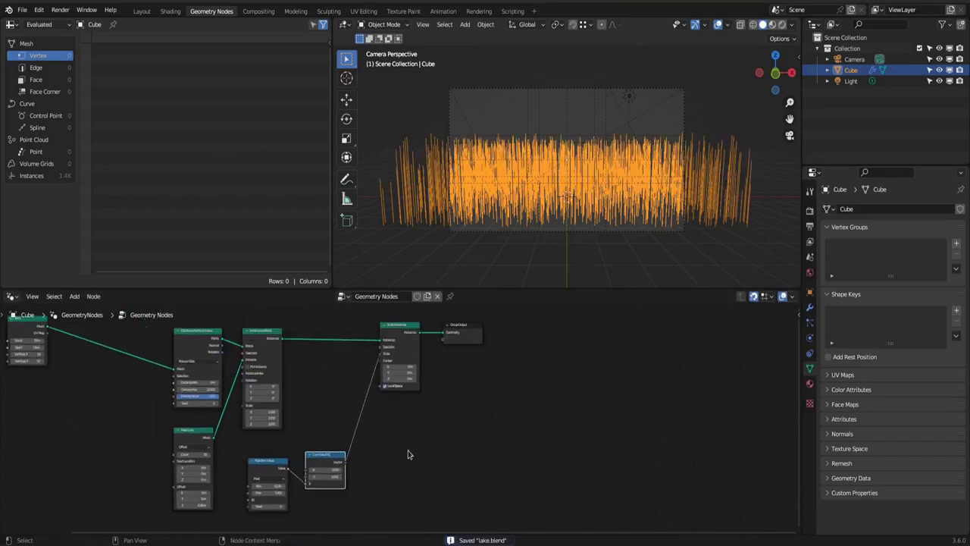
Step: Insert a Set Position node between Scale Instances and Group Output
{"action": "middle_click_drag", "start_coordinate": [561, 152], "coordinate": [523, 193]}
{"action": "left_click_drag", "start_coordinate": [463, 326], "coordinate": [579, 320]}
{"action": "middle_click_drag", "start_coordinate": [463, 392], "coordinate": [356, 401]}
{"action": "key", "text": "shift+a"}
{"action": "left_click", "coordinate": [458, 338]}
{"action": "scroll", "coordinate": [395, 411], "scroll_direction": "up", "scroll_amount": 1}
Step: Duplicate the Combine XYZ node and connect the copy to the Set Position node's Offset
{"action": "left_click", "coordinate": [220, 470]}
{"action": "key", "text": "shift+d"}
{"action": "left_click", "coordinate": [345, 410]}
{"action": "left_click_drag", "start_coordinate": [369, 414], "coordinate": [410, 357]}
{"action": "left_click_drag", "start_coordinate": [354, 407], "coordinate": [441, 377]}
Step: Add a Noise Texture node and a Position node, and connect the position to the noise's Vector input
{"action": "scroll", "coordinate": [454, 425], "scroll_direction": "down", "scroll_amount": 1}
{"action": "key", "text": "shift+a"}
{"action": "left_click", "coordinate": [438, 497]}
{"action": "left_click", "coordinate": [379, 449]}
{"action": "left_click_drag", "start_coordinate": [374, 476], "coordinate": [358, 482]}
{"action": "left_click", "coordinate": [358, 483]}
{"action": "left_click_drag", "start_coordinate": [390, 449], "coordinate": [375, 475]}
{"action": "scroll", "coordinate": [390, 477], "scroll_direction": "up", "scroll_amount": 1}
{"action": "middle_click_drag", "start_coordinate": [395, 489], "coordinate": [336, 444]}
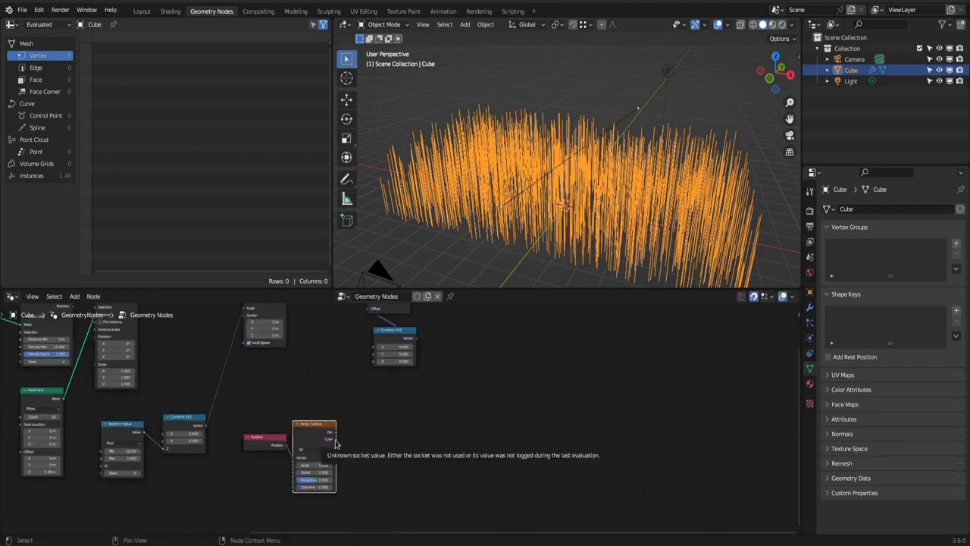
Step: Add a Separate XYZ node and a vector math Add node that takes the Noise Texture's Color
{"action": "middle_click_drag", "start_coordinate": [396, 420], "coordinate": [378, 447]}
{"action": "key", "text": "shift+a"}
{"action": "left_click_drag", "start_coordinate": [287, 492], "coordinate": [275, 519]}
{"action": "key", "text": "shift+a"}
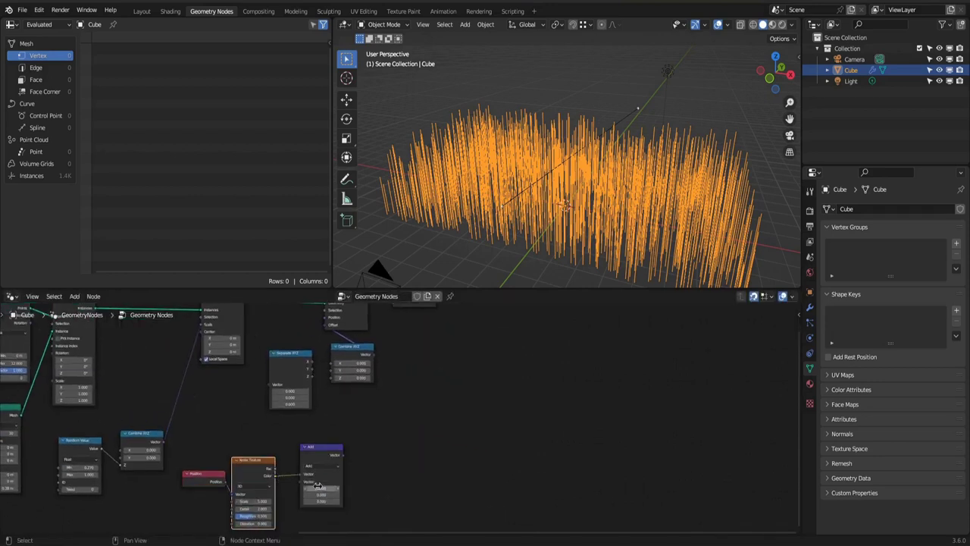
Step: Offset the noise by -0.5 on every axis and route it through Separate XYZ into Combine XYZ's X and Y inputs
{"action": "left_click_drag", "start_coordinate": [283, 402], "coordinate": [269, 384]}
{"action": "left_click_drag", "start_coordinate": [312, 362], "coordinate": [332, 369]}
{"action": "middle_click_drag", "start_coordinate": [206, 373], "coordinate": [264, 405]}
{"action": "middle_click_drag", "start_coordinate": [523, 220], "coordinate": [557, 209]}
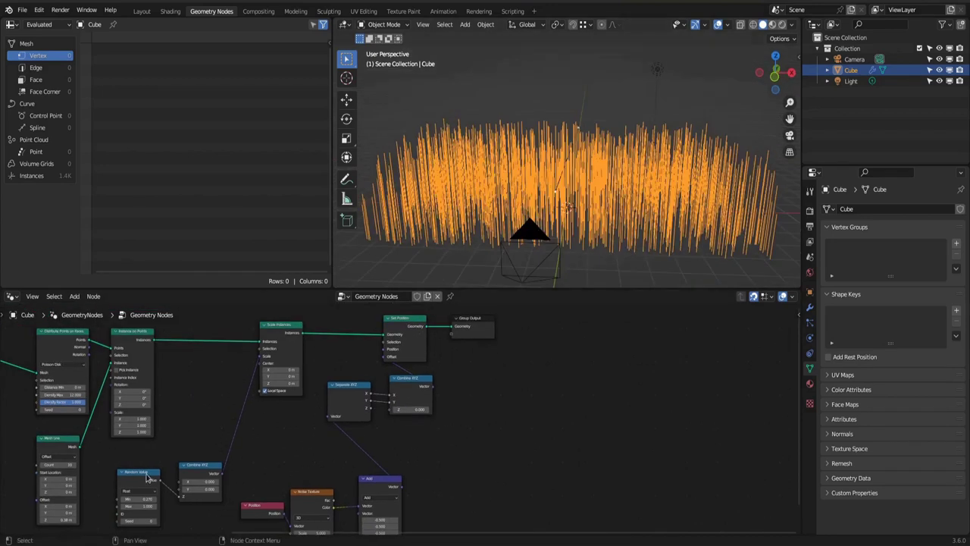
Step: Duplicate the Add node between it and Separate XYZ, switch the copy to Scale and adjust its scale factor
{"action": "scroll", "coordinate": [144, 476], "scroll_direction": "up", "scroll_amount": 1}
{"action": "middle_click_drag", "start_coordinate": [415, 420], "coordinate": [393, 388]}
{"action": "key", "text": "shift+d"}
{"action": "left_click", "coordinate": [371, 431]}
{"action": "left_click", "coordinate": [430, 443]}
{"action": "left_click", "coordinate": [427, 338]}
{"action": "mouse_move", "coordinate": [429, 460]}
{"action": "left_mouse_down"}
{"action": "mouse_move", "coordinate": [448, 460]}
{"action": "mouse_move", "coordinate": [425, 460]}
{"action": "left_mouse_up"}
Step: Insert a Realize Instances node between Scale Instances and Set Position, and save the file
{"action": "scroll", "coordinate": [350, 340], "scroll_direction": "down", "scroll_amount": 3}
{"action": "middle_click_drag", "start_coordinate": [351, 340], "coordinate": [262, 429]}
{"action": "key", "text": "shift+a"}
{"action": "left_click", "coordinate": [307, 409]}
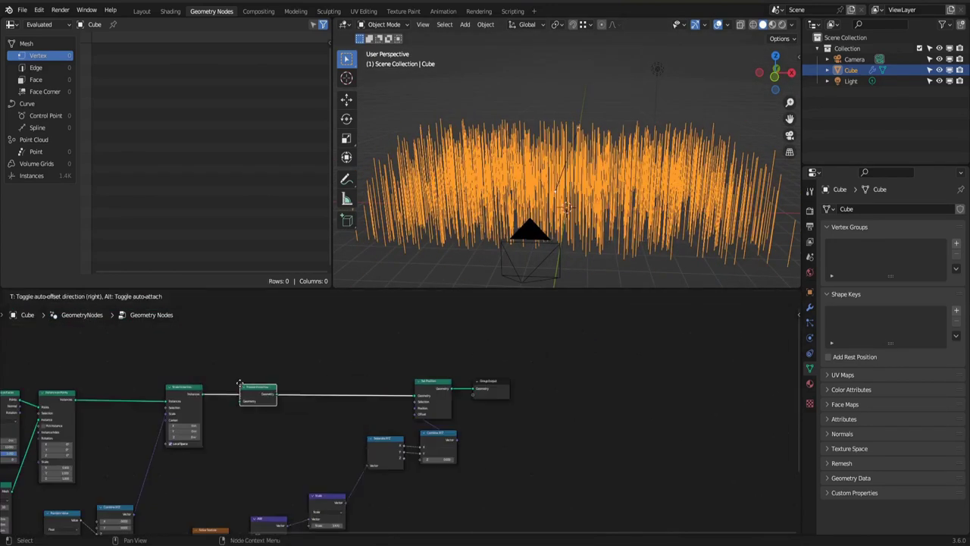
{"action": "left_click", "coordinate": [239, 384]}
{"action": "scroll", "coordinate": [394, 500], "scroll_direction": "up", "scroll_amount": 3}
{"action": "middle_click_drag", "start_coordinate": [608, 241], "coordinate": [695, 221]}
{"action": "key", "text": "ctrl+s"}
Step: Space out the XYZ nodes and insert a Multiply math node between Separate XYZ and Combine XYZ's Y input
{"action": "left_click_drag", "start_coordinate": [378, 424], "coordinate": [318, 424]}
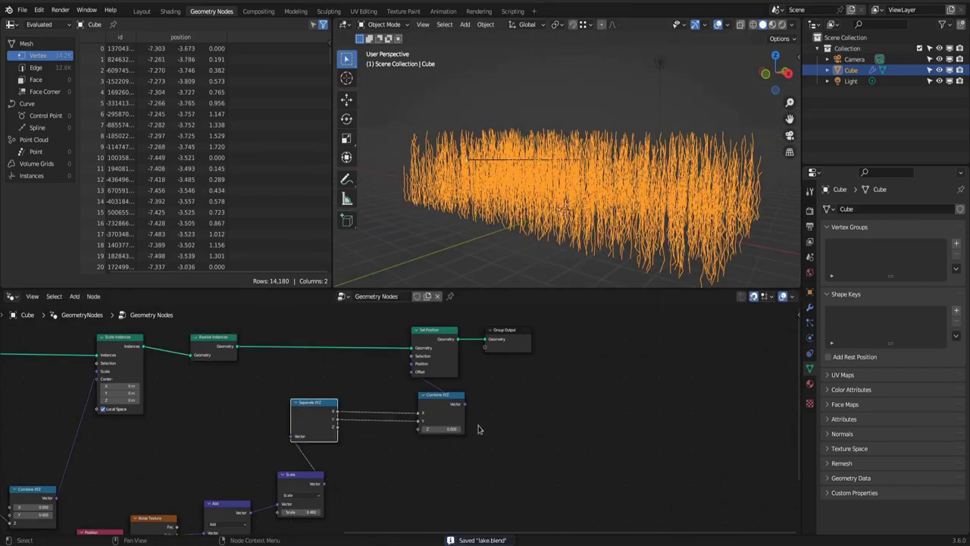
{"action": "left_click_drag", "start_coordinate": [451, 413], "coordinate": [491, 421]}
{"action": "key", "text": "q"}
{"action": "left_click", "coordinate": [355, 470]}
{"action": "left_click", "coordinate": [387, 426]}
{"action": "left_click_drag", "start_coordinate": [337, 427], "coordinate": [385, 470]}
{"action": "left_click", "coordinate": [408, 444]}
{"action": "left_click", "coordinate": [409, 418]}
{"action": "left_click_drag", "start_coordinate": [411, 427], "coordinate": [432, 428]}
Step: Set the vector Scale node's factor to 0.250 and spread out the Set Position, Group Output and Multiply nodes
{"action": "middle_click_drag", "start_coordinate": [568, 227], "coordinate": [448, 224]}
{"action": "left_click_drag", "start_coordinate": [505, 331], "coordinate": [571, 324]}
{"action": "left_click_drag", "start_coordinate": [436, 332], "coordinate": [454, 324]}
{"action": "middle_click_drag", "start_coordinate": [523, 175], "coordinate": [696, 220]}
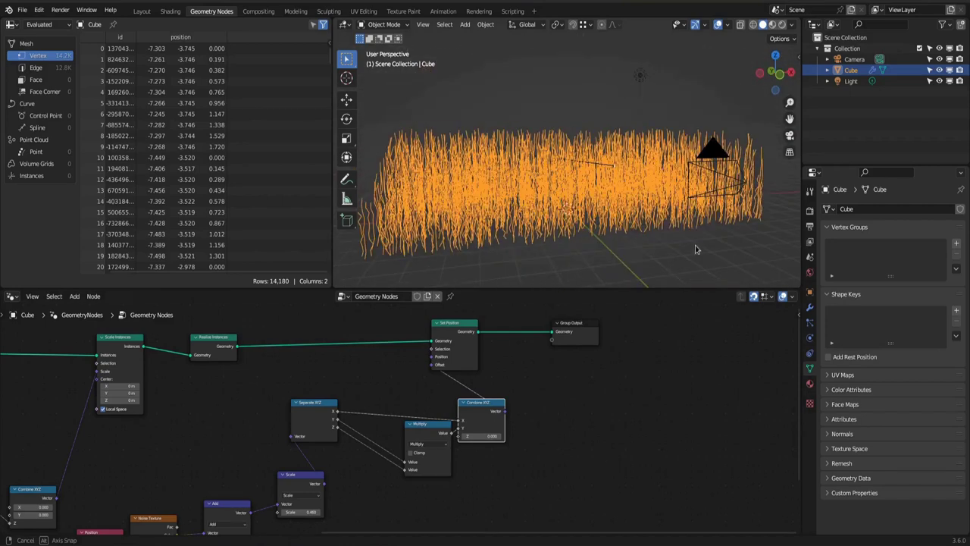
{"action": "middle_click_drag", "start_coordinate": [424, 463], "coordinate": [483, 420]}
{"action": "left_click_drag", "start_coordinate": [367, 470], "coordinate": [350, 470]}
{"action": "left_click_drag", "start_coordinate": [481, 388], "coordinate": [467, 404]}
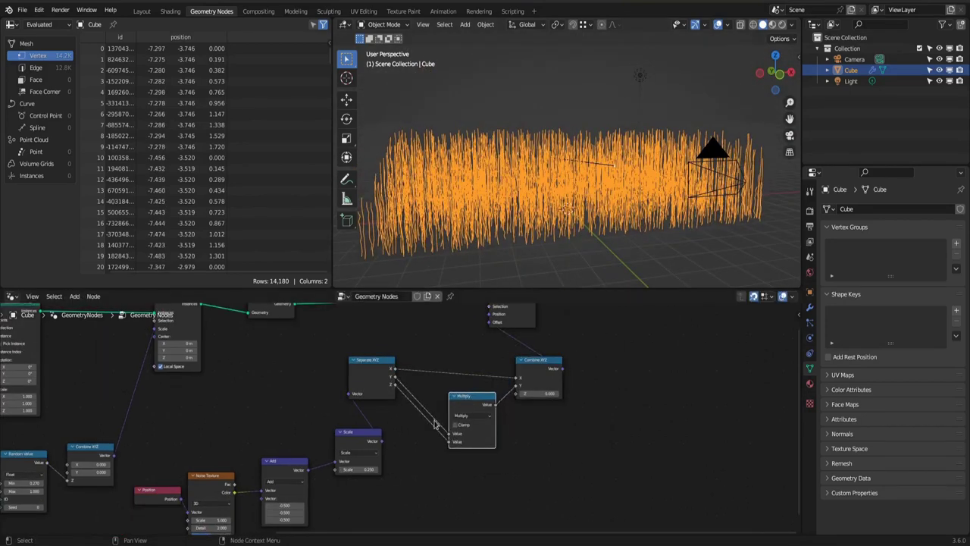
{"action": "left_click_drag", "start_coordinate": [523, 392], "coordinate": [519, 394]}
Step: Try a Mesh Line count of 20 with a Z offset of 0.2 m
{"action": "middle_click_drag", "start_coordinate": [530, 235], "coordinate": [792, 234]}
{"action": "middle_click_drag", "start_coordinate": [137, 425], "coordinate": [349, 423]}
{"action": "left_click", "coordinate": [148, 450]}
{"action": "type", "text": "20"}
{"action": "key", "text": "Return"}
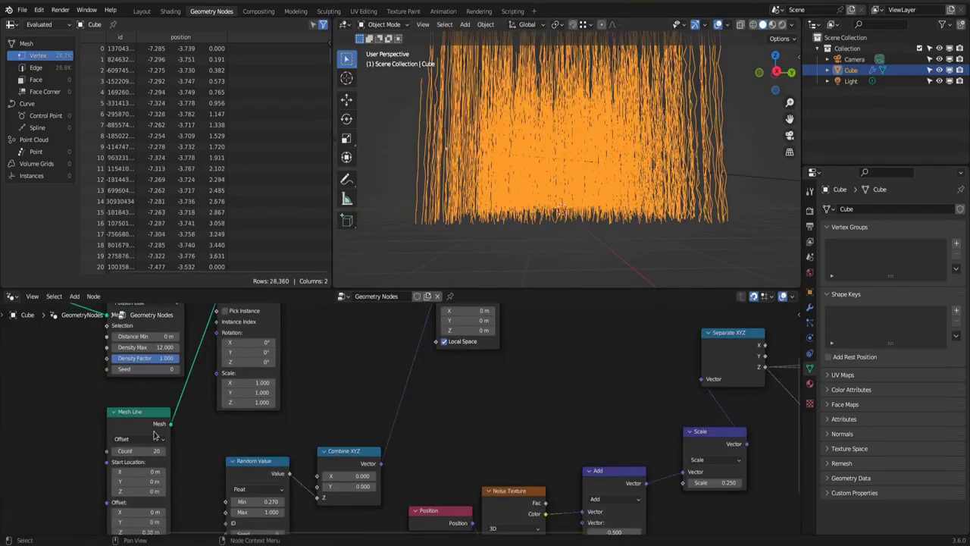
{"action": "left_click", "coordinate": [173, 498]}
{"action": "type", "text": "0.2"}
{"action": "key", "text": "Return"}
Step: Undo the Mesh Line's count and offset changes
{"action": "middle_click_drag", "start_coordinate": [546, 174], "coordinate": [447, 175]}
{"action": "key", "text": "ctrl+z"}
{"action": "key", "text": "ctrl+z"}
Step: Insert a Subdivide Mesh node between Realize Instances and Set Position
{"action": "middle_click_drag", "start_coordinate": [758, 333], "coordinate": [511, 437]}
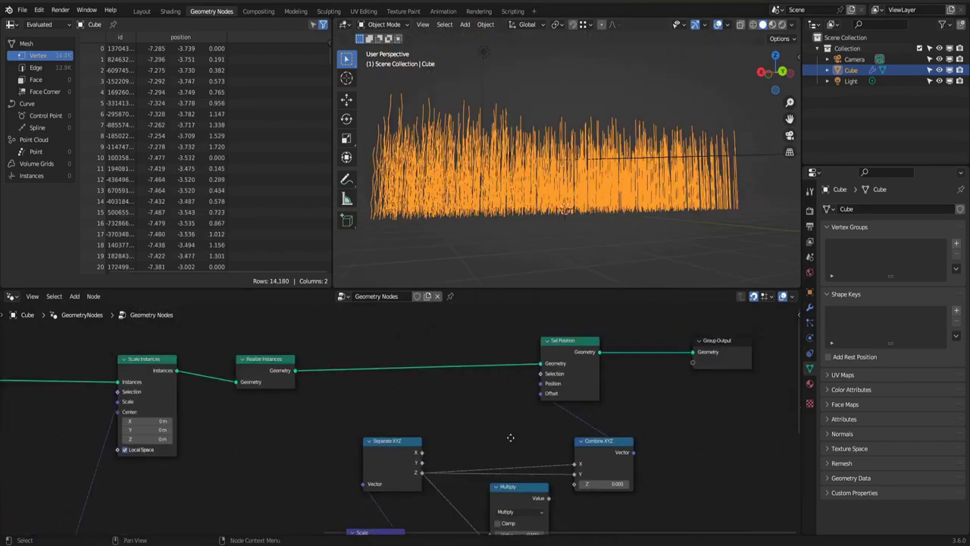
{"action": "key", "text": "shift+a"}
{"action": "mouse_move", "coordinate": [437, 401]}
{"action": "mouse_move", "coordinate": [417, 375]}
{"action": "mouse_move", "coordinate": [532, 386]}
{"action": "left_click", "coordinate": [598, 507]}
{"action": "left_click", "coordinate": [436, 365]}
Step: Preview intermediate node outputs in the viewport with a Viewer node, and delete that Viewer node
{"action": "middle_click_drag", "start_coordinate": [561, 178], "coordinate": [485, 209]}
{"action": "middle_click_drag", "start_coordinate": [681, 394], "coordinate": [572, 361]}
{"action": "scroll", "coordinate": [572, 361], "scroll_direction": "down", "scroll_amount": 2}
{"action": "left_click", "coordinate": [573, 361], "text": "ctrl+shift"}
{"action": "left_click", "coordinate": [409, 428], "text": "ctrl+shift"}
{"action": "middle_click_drag", "start_coordinate": [557, 182], "coordinate": [538, 202]}
{"action": "left_click", "coordinate": [651, 348]}
{"action": "key", "text": "x"}
{"action": "left_click_drag", "start_coordinate": [688, 332], "coordinate": [710, 332]}
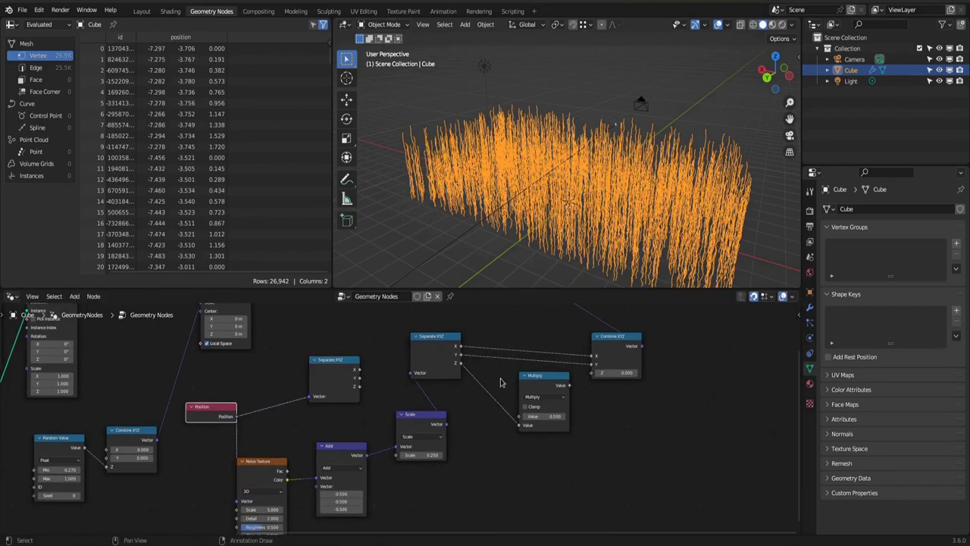
Step: Multiply the noise's X and Y components by the position's Z with two Multiply nodes feeding Combine XYZ
{"action": "left_click_drag", "start_coordinate": [528, 430], "coordinate": [522, 425]}
{"action": "left_click_drag", "start_coordinate": [569, 385], "coordinate": [591, 364]}
{"action": "middle_click_drag", "start_coordinate": [545, 227], "coordinate": [401, 197]}
{"action": "key", "text": "shift+d"}
{"action": "left_click", "coordinate": [520, 335]}
{"action": "left_click_drag", "start_coordinate": [335, 362], "coordinate": [292, 370]}
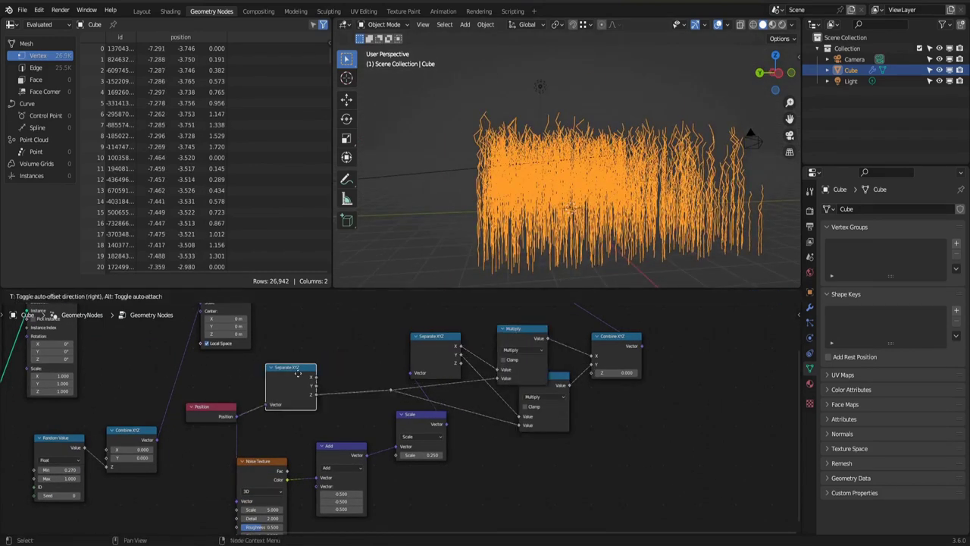
Step: Collapse the two Multiply nodes and stack them between Separate XYZ and Combine XYZ
{"action": "key", "text": "h"}
{"action": "left_click_drag", "start_coordinate": [530, 338], "coordinate": [531, 354]}
{"action": "left_click_drag", "start_coordinate": [541, 377], "coordinate": [526, 362]}
Step: Insert a Map Range node between the position's Z output and the Multiply nodes
{"action": "key", "text": "q"}
{"action": "left_click", "coordinate": [326, 421]}
{"action": "left_click", "coordinate": [334, 364]}
{"action": "scroll", "coordinate": [353, 398], "scroll_direction": "up", "scroll_amount": 3}
Step: Set the Map Range's From Max to about 4.52 and the vector Scale factor to about 1.28
{"action": "left_click_drag", "start_coordinate": [353, 382], "coordinate": [402, 383]}
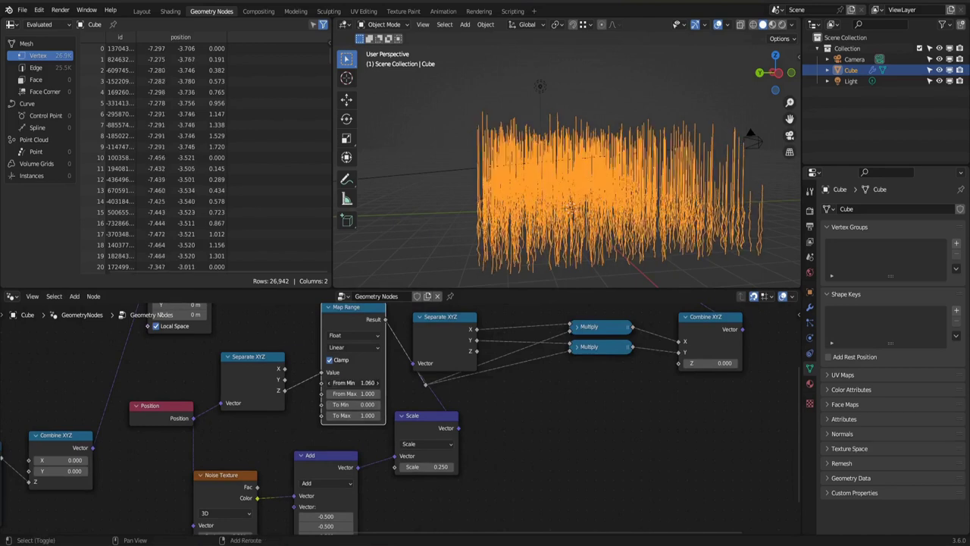
{"action": "left_click_drag", "start_coordinate": [354, 405], "coordinate": [425, 393]}
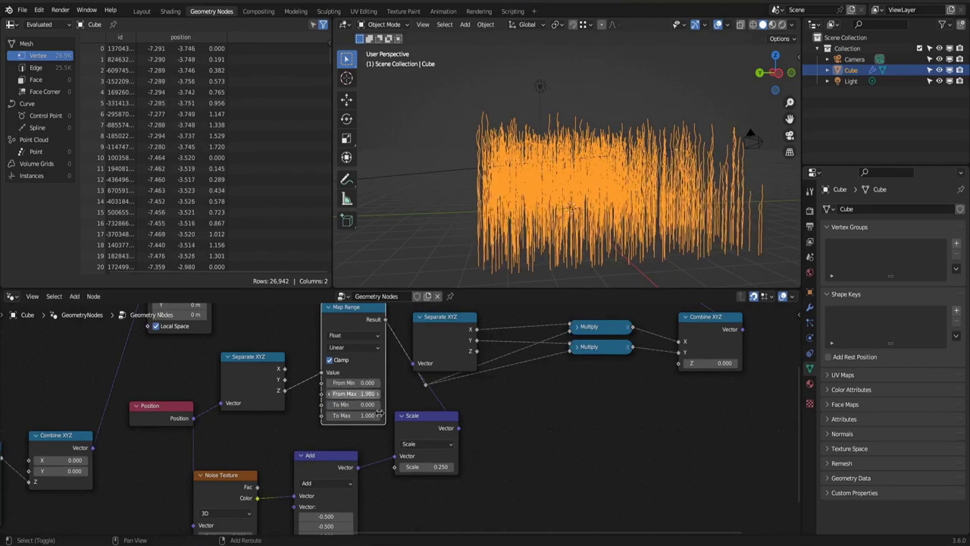
{"action": "left_click_drag", "start_coordinate": [438, 466], "coordinate": [492, 466]}
{"action": "middle_click_drag", "start_coordinate": [596, 199], "coordinate": [622, 195]}
{"action": "left_click_drag", "start_coordinate": [365, 394], "coordinate": [440, 394]}
{"action": "left_click_drag", "start_coordinate": [435, 467], "coordinate": [455, 467]}
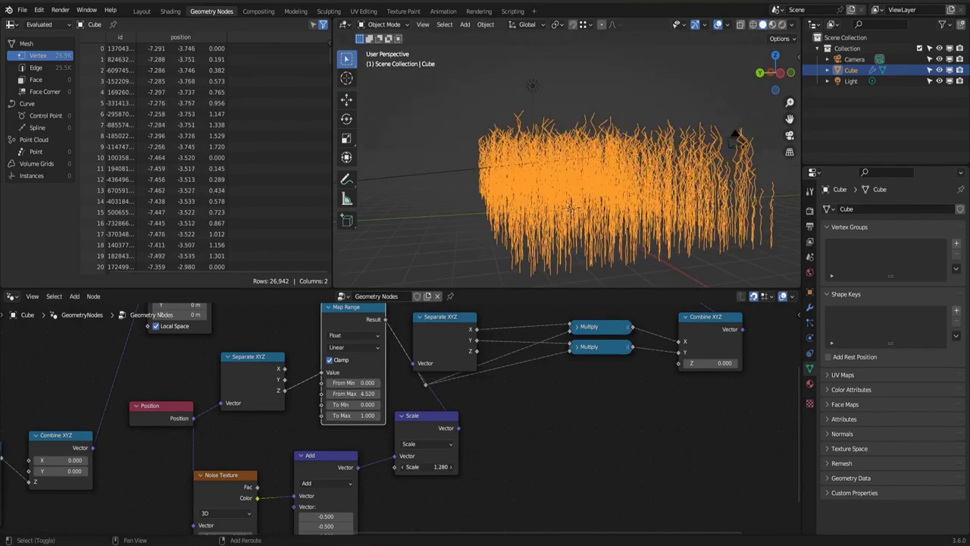
Step: Insert a Subdivision Surface node between Set Position and Group Output, and save the file
{"action": "middle_click_drag", "start_coordinate": [727, 341], "coordinate": [485, 470]}
{"action": "scroll", "coordinate": [516, 463], "scroll_direction": "down", "scroll_amount": 1}
{"action": "key", "text": "shift+a"}
{"action": "left_click", "coordinate": [675, 455]}
{"action": "left_click", "coordinate": [475, 351]}
{"action": "left_click_drag", "start_coordinate": [601, 382], "coordinate": [680, 366]}
{"action": "middle_click_drag", "start_coordinate": [683, 190], "coordinate": [470, 191]}
{"action": "key", "text": "ctrl+s"}
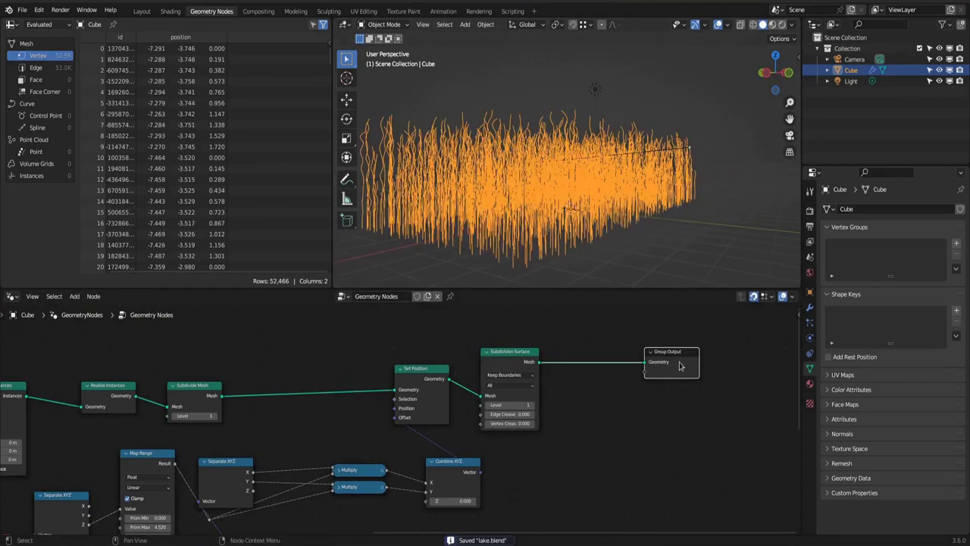
Step: Make room before Group Output and insert a Mesh to Curve node after Subdivision Surface
{"action": "left_click_drag", "start_coordinate": [680, 366], "coordinate": [727, 366]}
{"action": "middle_click_drag", "start_coordinate": [630, 185], "coordinate": [492, 227]}
{"action": "key", "text": "shift+a"}
{"action": "mouse_move", "coordinate": [598, 418]}
{"action": "mouse_move", "coordinate": [686, 428]}
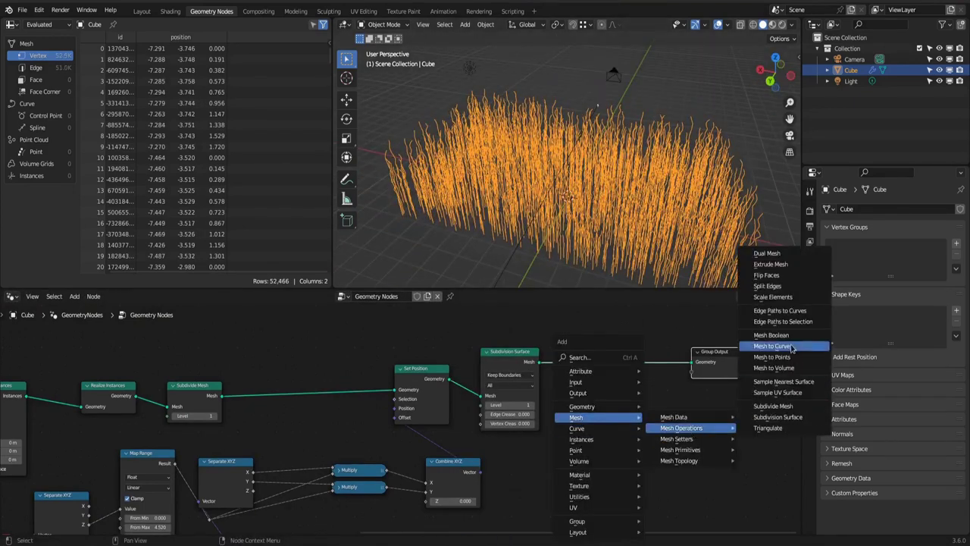
{"action": "left_click", "coordinate": [792, 347]}
{"action": "left_click", "coordinate": [568, 359]}
Step: Add a Curve to Mesh node before Group Output and connect a Curve Circle node as its Profile Curve
{"action": "key", "text": "shift+a"}
{"action": "left_click", "coordinate": [822, 317]}
{"action": "left_click", "coordinate": [653, 351]}
{"action": "type", "text": "cir"}
{"action": "left_click", "coordinate": [671, 442]}
{"action": "left_click_drag", "start_coordinate": [628, 422], "coordinate": [656, 382]}
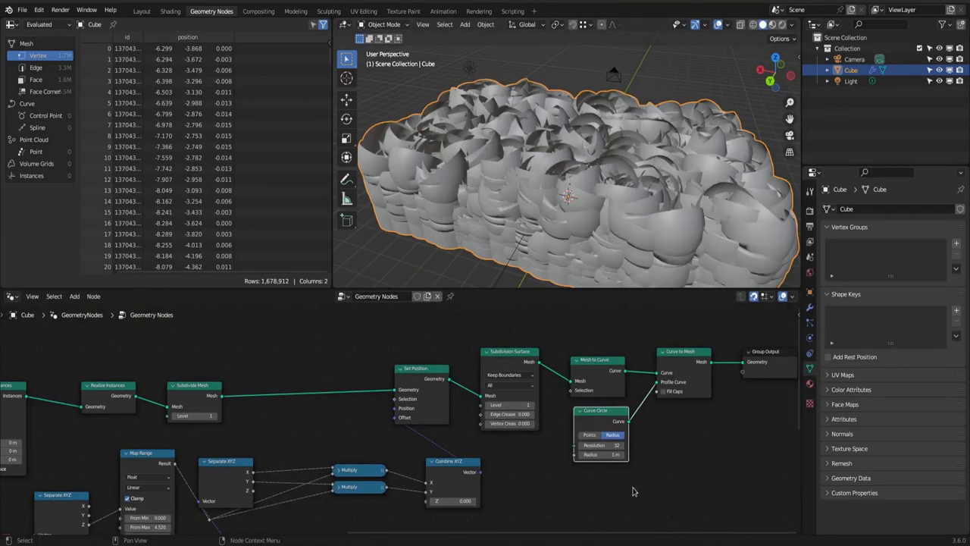
Step: Rearrange the curve nodes and insert a Set Curve Radius node between Mesh to Curve and Curve to Mesh
{"action": "left_click_drag", "start_coordinate": [598, 361], "coordinate": [579, 352]}
{"action": "left_click_drag", "start_coordinate": [603, 412], "coordinate": [674, 445]}
{"action": "left_click_drag", "start_coordinate": [680, 331], "coordinate": [782, 395]}
{"action": "middle_click_drag", "start_coordinate": [782, 394], "coordinate": [624, 404]}
{"action": "key", "text": "shift+a"}
{"action": "left_click", "coordinate": [622, 459]}
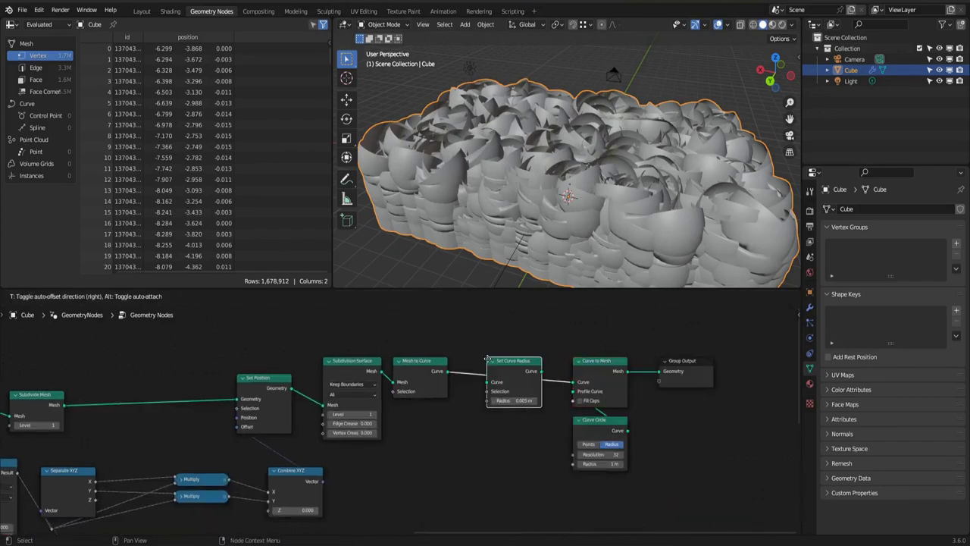
{"action": "left_click", "coordinate": [510, 362]}
Step: Set the curve radius to about 0.055 m and the Curve Circle resolution to 8, and save the file
{"action": "left_click_drag", "start_coordinate": [519, 401], "coordinate": [449, 401], "text": "shift"}
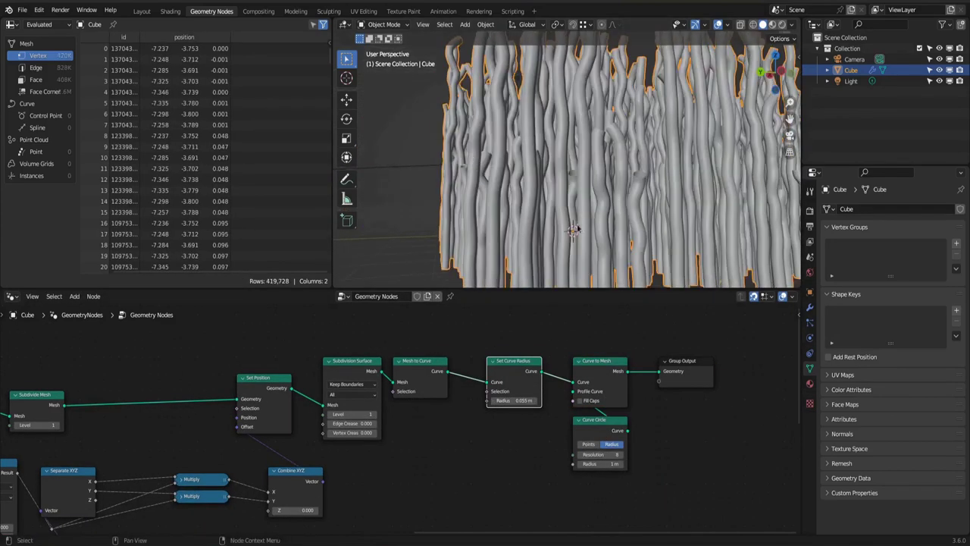
{"action": "key", "text": "ctrl+s"}
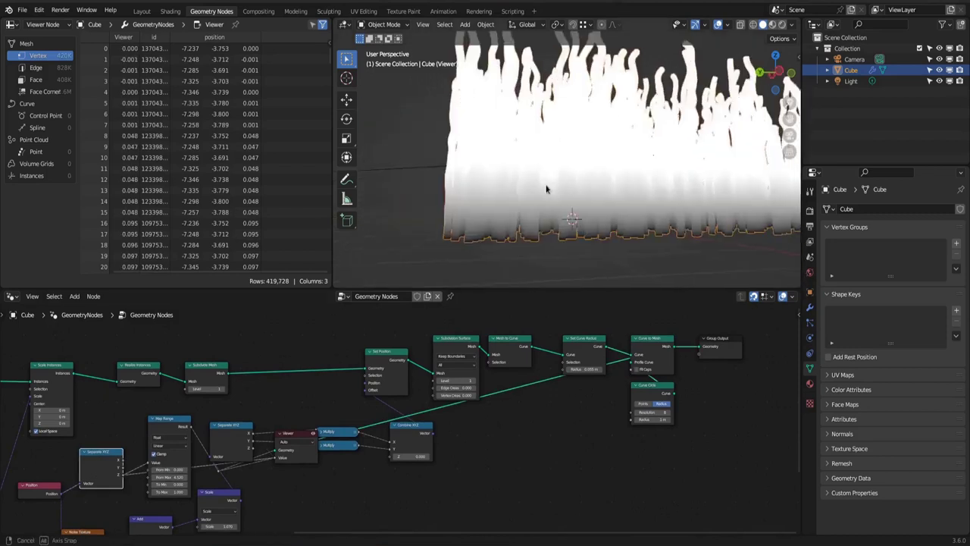
{"action": "middle_click_drag", "start_coordinate": [546, 188], "coordinate": [541, 187]}
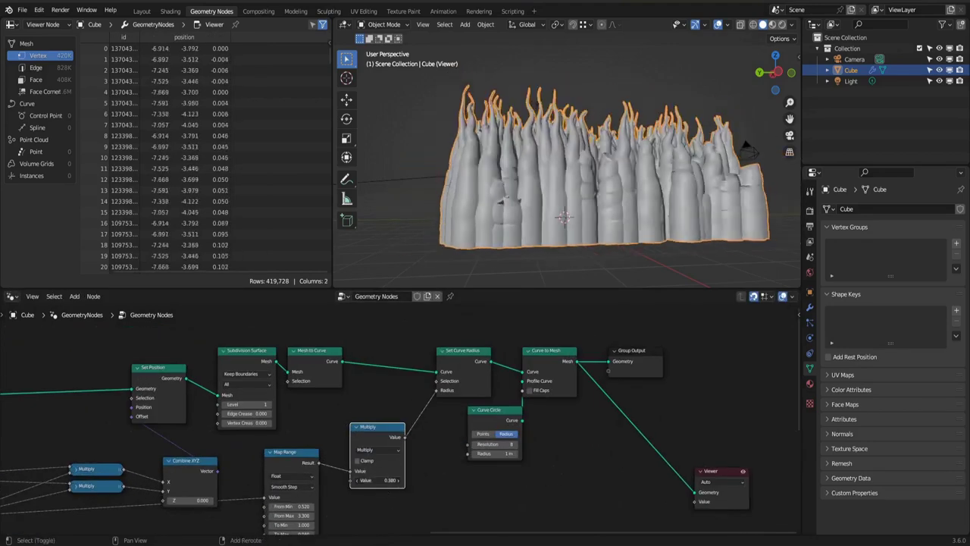
Step: Set the Multiply value feeding the curve radius to 0.020, save the file, and add a Subdivision Surface before Group Output
{"action": "left_click_drag", "start_coordinate": [379, 480], "coordinate": [363, 480]}
{"action": "key", "text": "ctrl+s"}
{"action": "middle_click_drag", "start_coordinate": [553, 175], "coordinate": [614, 178]}
{"action": "scroll", "coordinate": [567, 174], "scroll_direction": "up", "scroll_amount": 4}
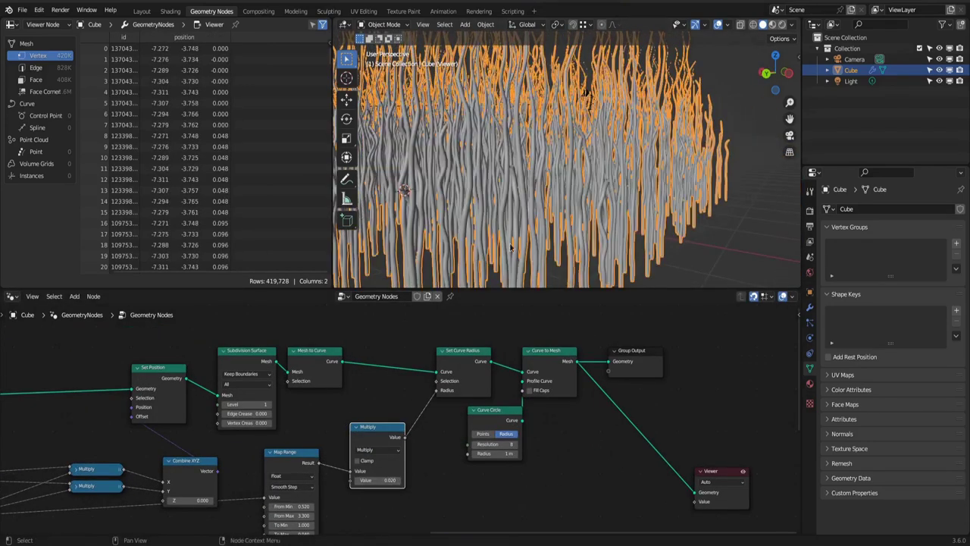
{"action": "middle_click_drag", "start_coordinate": [485, 198], "coordinate": [496, 209]}
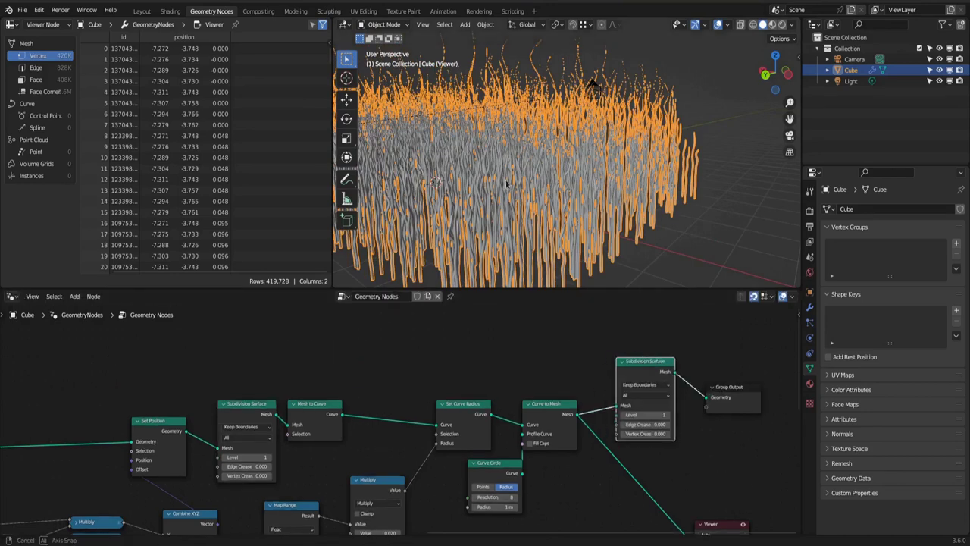
{"action": "key", "text": "z"}
{"action": "middle_click_drag", "start_coordinate": [498, 195], "coordinate": [584, 204]}
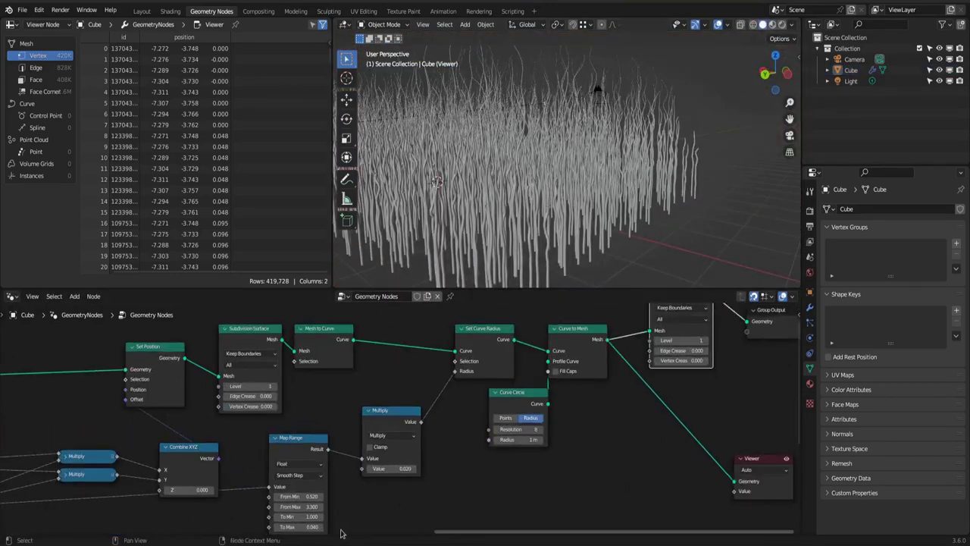
Step: Insert a Set Position node after the Grid and preview its geometry in the viewer
{"action": "scroll", "coordinate": [497, 501], "scroll_direction": "down", "scroll_amount": 8}
{"action": "middle_click_drag", "start_coordinate": [496, 501], "coordinate": [552, 435]}
{"action": "middle_click_drag", "start_coordinate": [242, 379], "coordinate": [694, 390]}
{"action": "scroll", "coordinate": [508, 366], "scroll_direction": "up", "scroll_amount": 6}
{"action": "scroll", "coordinate": [694, 390], "scroll_direction": "down", "scroll_amount": 4}
{"action": "key", "text": "shift+a"}
{"action": "mouse_move", "coordinate": [413, 353]}
{"action": "left_click", "coordinate": [502, 353]}
{"action": "left_click", "coordinate": [440, 370]}
{"action": "left_click", "coordinate": [439, 370], "text": "ctrl+shift"}
{"action": "scroll", "coordinate": [541, 428], "scroll_direction": "down", "scroll_amount": 3}
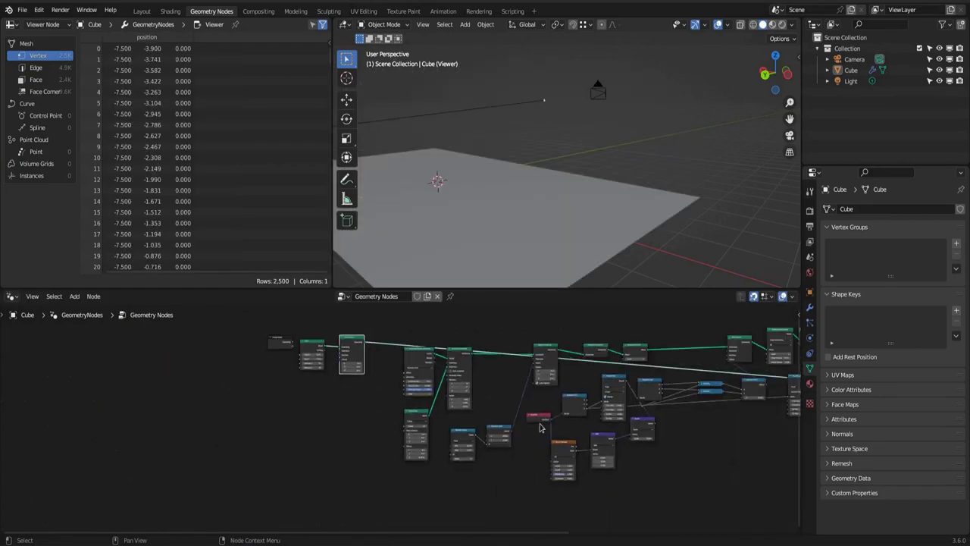
Step: Duplicate the Position, Noise Texture, Add and Scale nodes and connect them to the Offset of the Grid's Set Position node
{"action": "left_click", "coordinate": [539, 417]}
{"action": "left_click_drag", "start_coordinate": [667, 486], "coordinate": [557, 433], "text": "shift"}
{"action": "key", "text": "shift+d"}
{"action": "left_click", "coordinate": [318, 413]}
{"action": "left_click_drag", "start_coordinate": [231, 413], "coordinate": [311, 331]}
{"action": "left_click_drag", "start_coordinate": [211, 435], "coordinate": [182, 434]}
{"action": "middle_click_drag", "start_coordinate": [190, 440], "coordinate": [453, 422]}
{"action": "left_click_drag", "start_coordinate": [321, 388], "coordinate": [251, 406]}
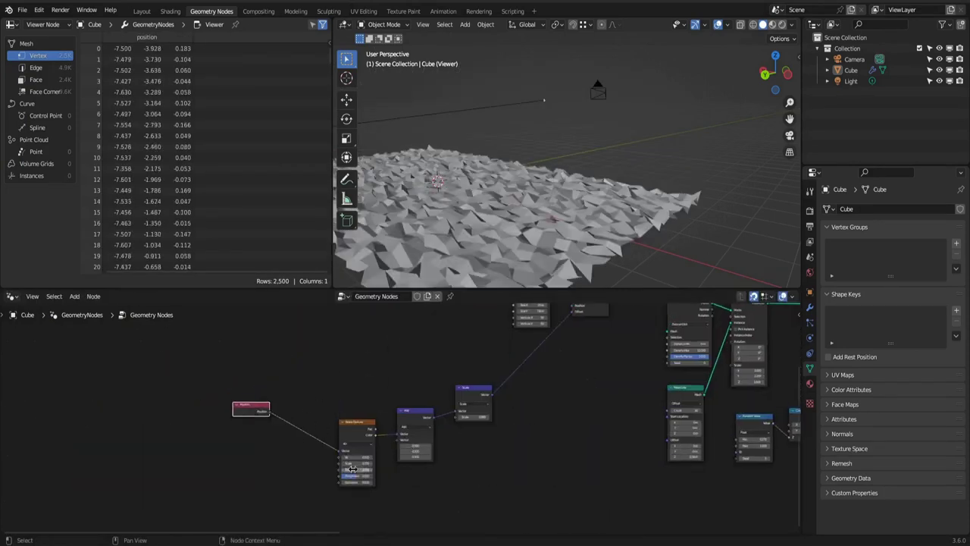
Step: Switch the ground noise's Scale node to Multiply, raise its vector values, and lower the Noise Texture scale
{"action": "scroll", "coordinate": [353, 469], "scroll_direction": "up", "scroll_amount": 3}
{"action": "left_click", "coordinate": [492, 400]}
{"action": "left_click", "coordinate": [490, 366]}
{"action": "left_click_drag", "start_coordinate": [492, 438], "coordinate": [569, 438]}
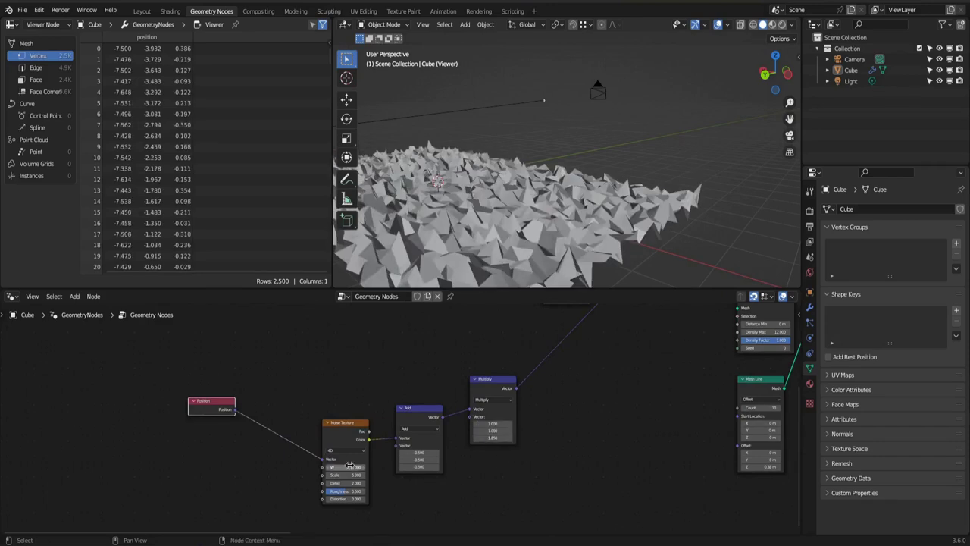
{"action": "left_click_drag", "start_coordinate": [347, 475], "coordinate": [312, 475]}
{"action": "left_click_drag", "start_coordinate": [492, 438], "coordinate": [527, 424]}
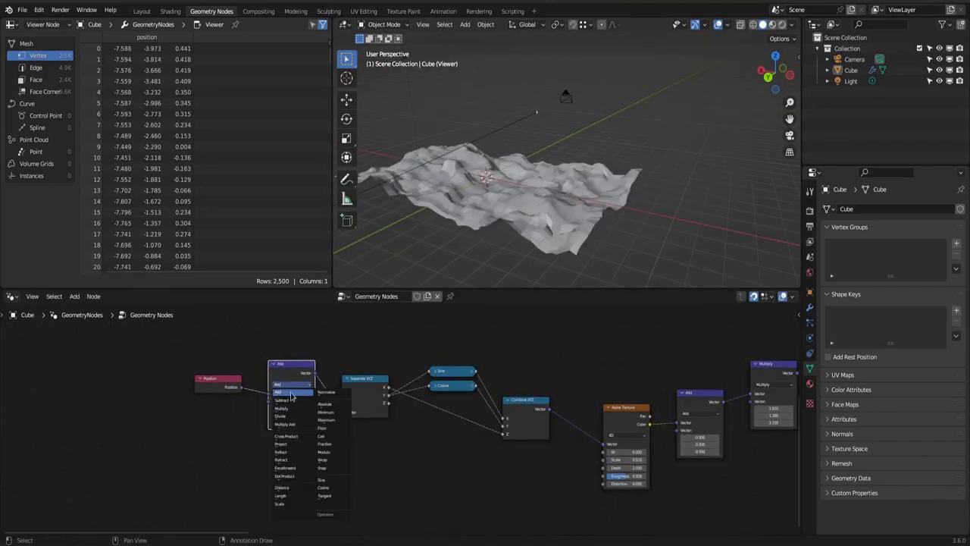
Step: Change the vector math node between Position and Separate XYZ to Scale and set its factor to about 0.81
{"action": "left_click", "coordinate": [301, 400]}
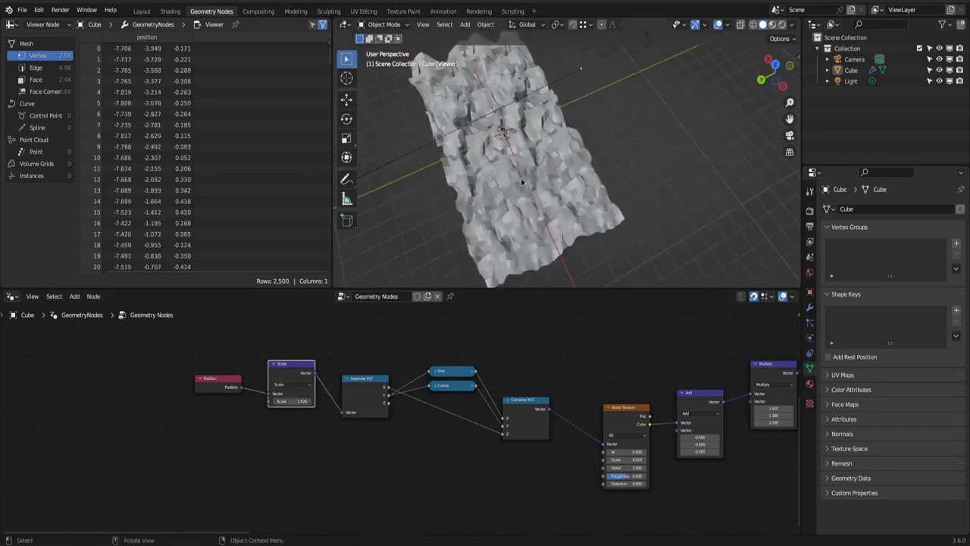
{"action": "left_click_drag", "start_coordinate": [302, 399], "coordinate": [333, 399]}
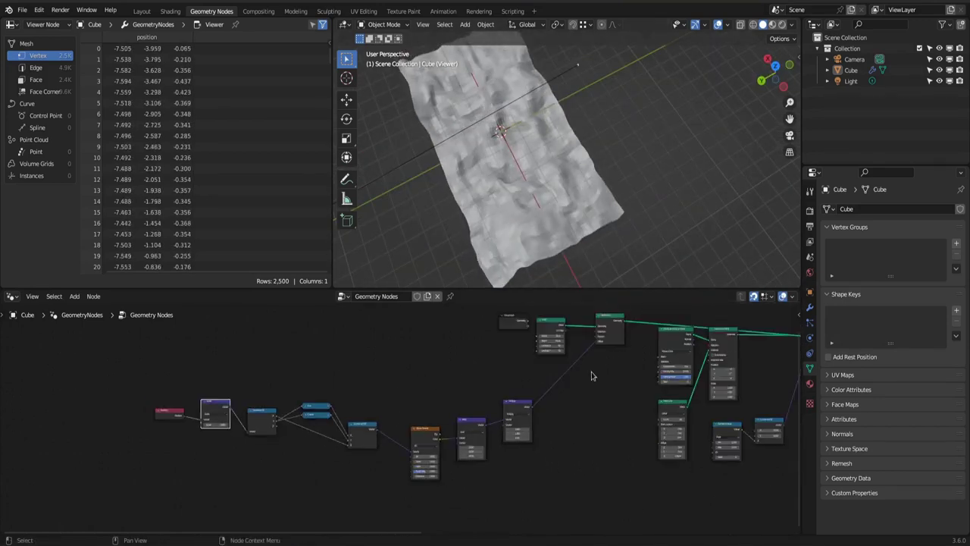
Step: Add a Transform Geometry node after Set Position and merge its output with the original ground using Join Geometry
{"action": "left_click", "coordinate": [399, 388]}
{"action": "key", "text": "shift+a"}
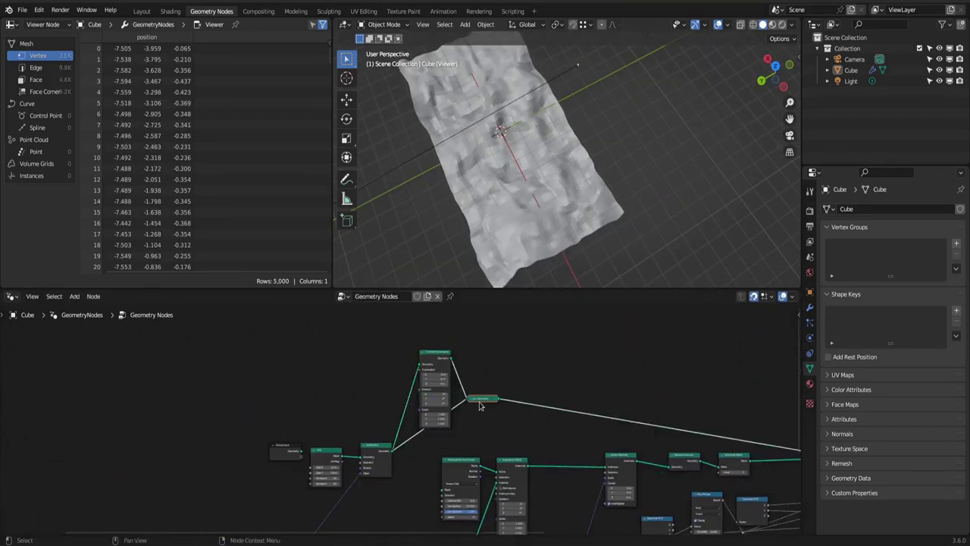
{"action": "scroll", "coordinate": [396, 421], "scroll_direction": "up", "scroll_amount": 2}
Step: Add a Value node that drives the Grid's Size Y and the copy's Y translation through Combine XYZ, and save the file
{"action": "key", "text": "shift+a"}
{"action": "mouse_move", "coordinate": [256, 382]}
{"action": "mouse_move", "coordinate": [353, 403]}
{"action": "left_click", "coordinate": [429, 458]}
{"action": "left_click", "coordinate": [306, 422]}
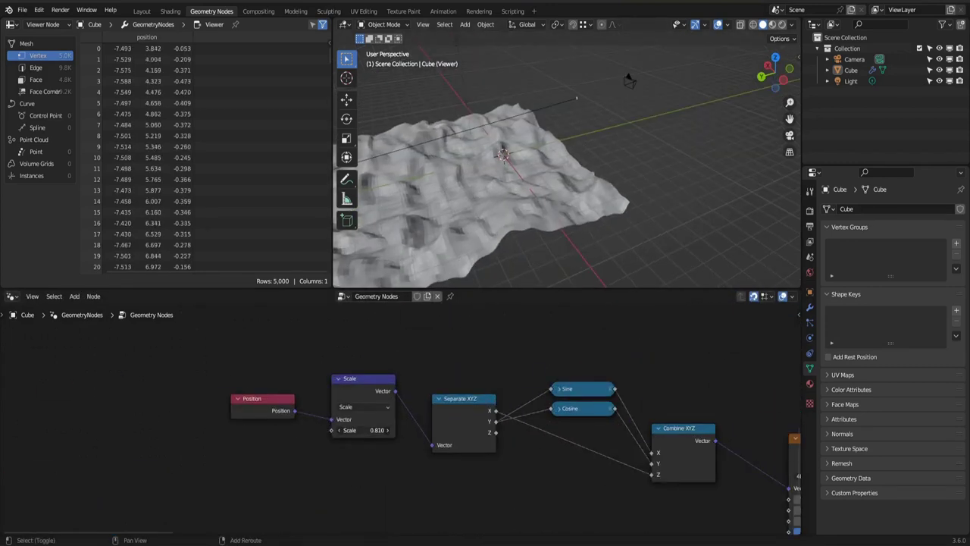
{"action": "key", "text": "ctrl+s"}
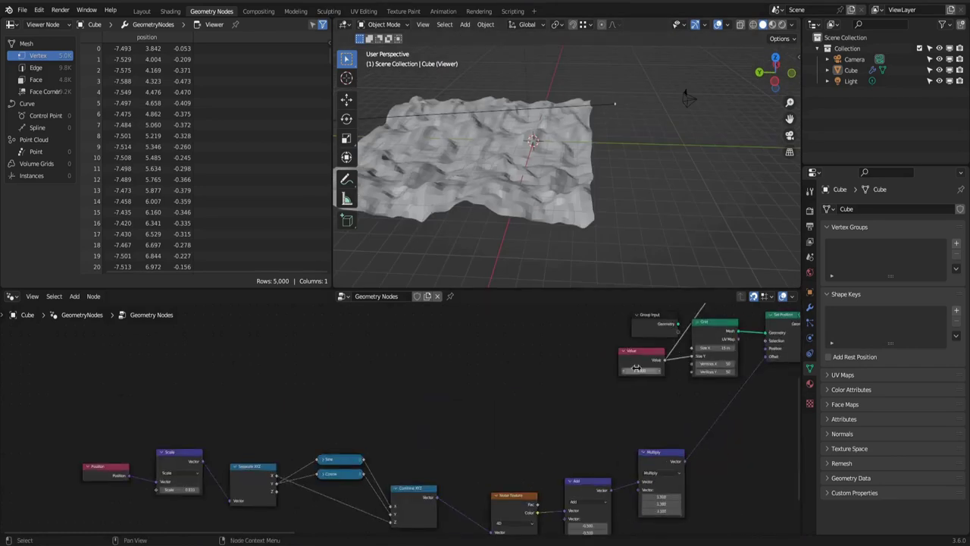
{"action": "mouse_move", "coordinate": [637, 369]}
{"action": "left_mouse_down"}
{"action": "mouse_move", "coordinate": [649, 369]}
{"action": "mouse_move", "coordinate": [637, 369]}
{"action": "left_mouse_up"}
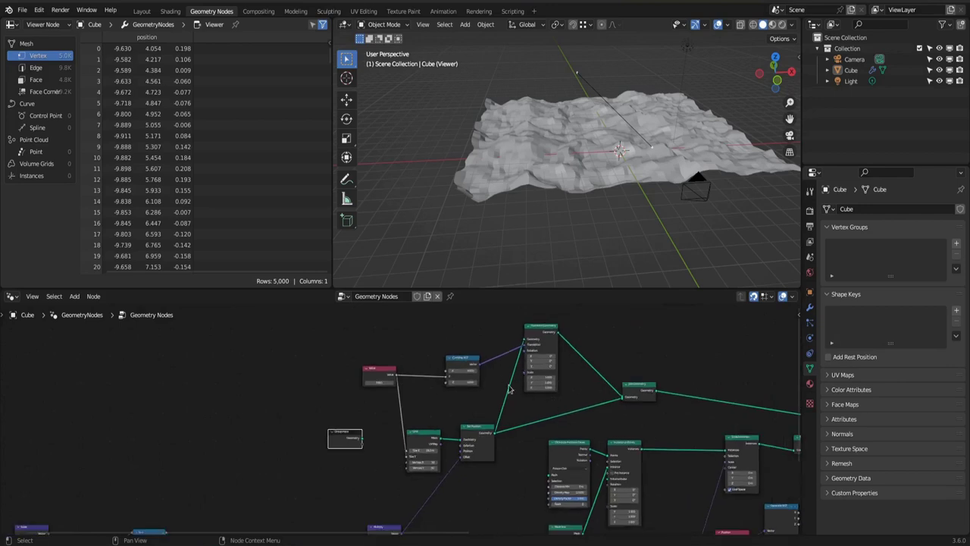
Step: Instance the displaced ground on points from a Mesh Line whose Offset comes from the Combine XYZ node
{"action": "key", "text": "shift+a"}
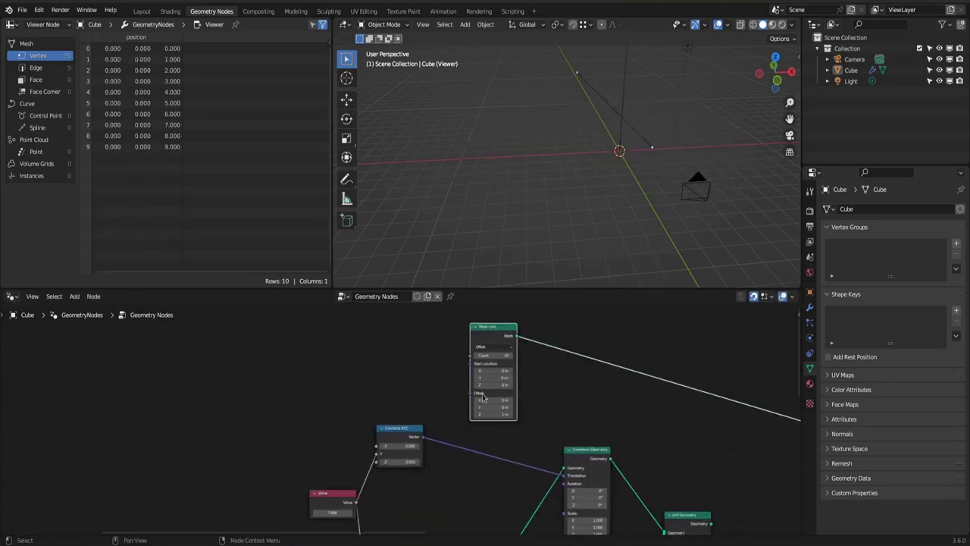
{"action": "left_click_drag", "start_coordinate": [423, 437], "coordinate": [470, 395]}
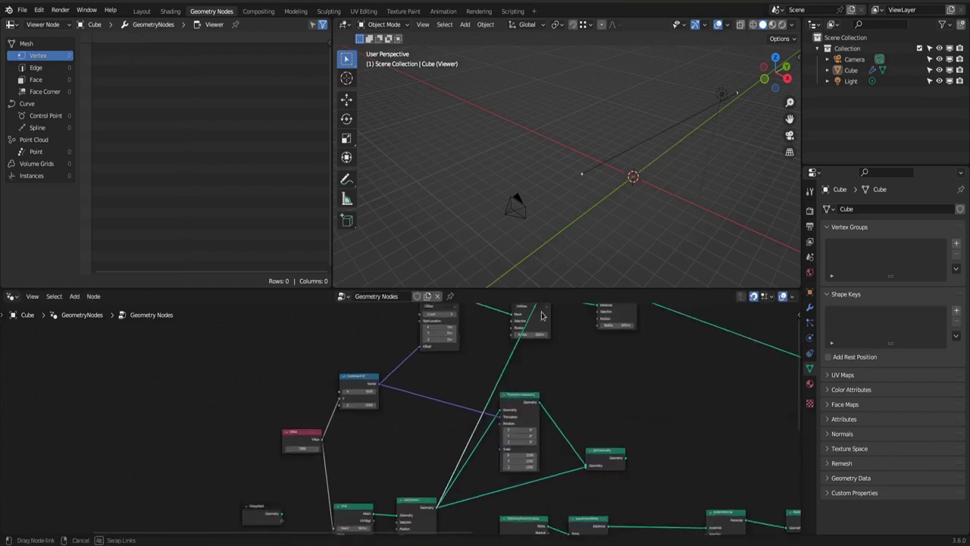
{"action": "key", "text": "shift+a"}
{"action": "mouse_move", "coordinate": [595, 395]}
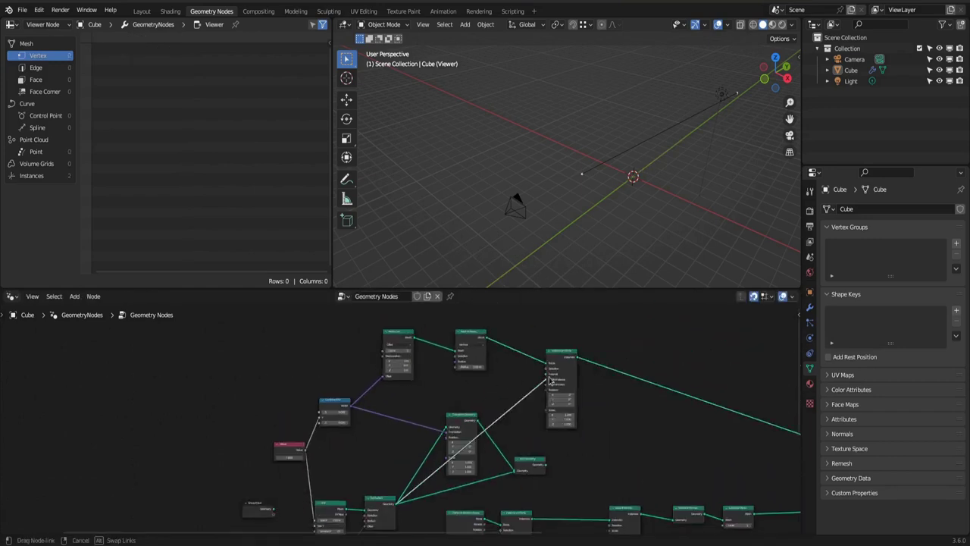
{"action": "left_click_drag", "start_coordinate": [550, 381], "coordinate": [548, 376]}
{"action": "middle_click_drag", "start_coordinate": [599, 220], "coordinate": [541, 216]}
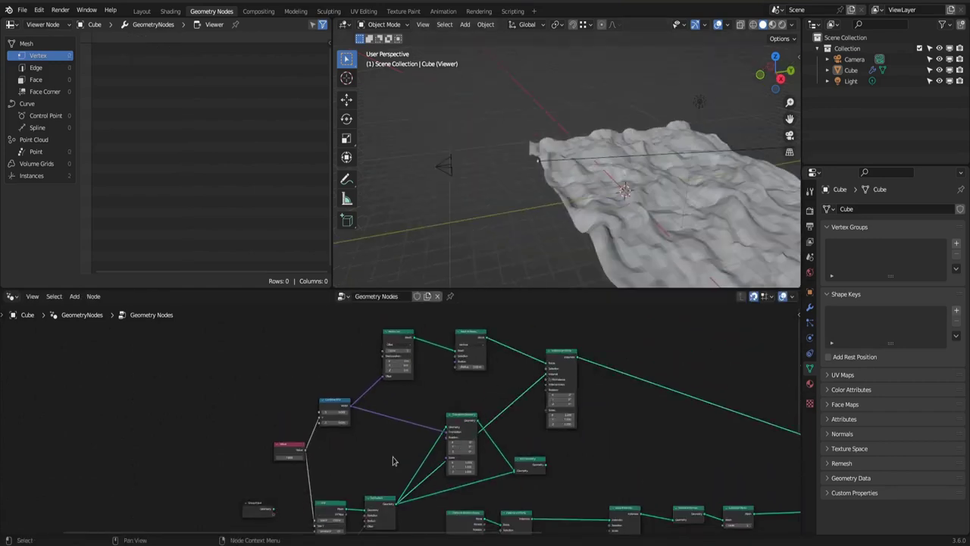
Step: Feed the ground's Set Position geometry into the stalks' Distribute Points on Faces node
{"action": "scroll", "coordinate": [394, 460], "scroll_direction": "up", "scroll_amount": 2}
{"action": "middle_click_drag", "start_coordinate": [394, 459], "coordinate": [369, 494]}
{"action": "scroll", "coordinate": [368, 494], "scroll_direction": "up", "scroll_amount": 2}
{"action": "middle_click_drag", "start_coordinate": [583, 178], "coordinate": [530, 167]}
{"action": "scroll", "coordinate": [402, 431], "scroll_direction": "down", "scroll_amount": 5}
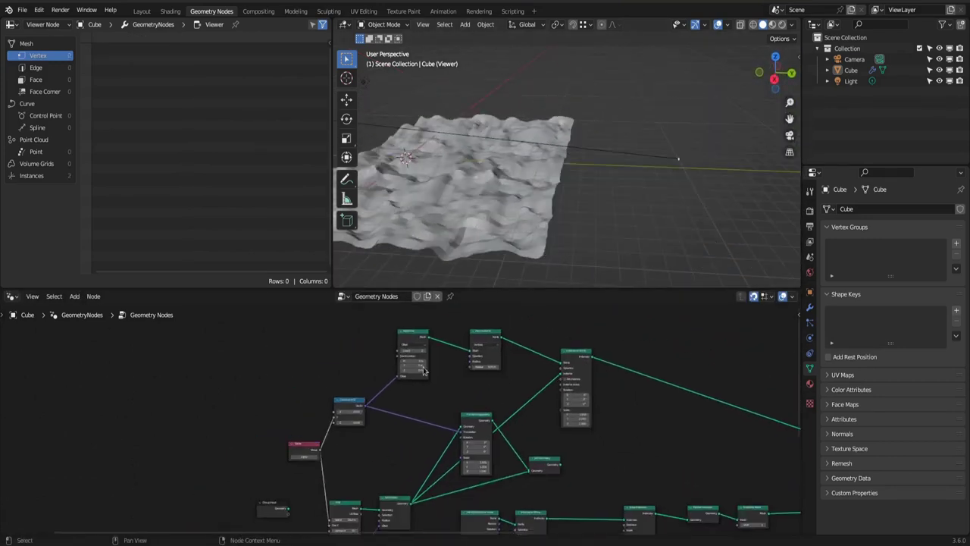
{"action": "scroll", "coordinate": [167, 436], "scroll_direction": "up", "scroll_amount": 6}
{"action": "middle_click_drag", "start_coordinate": [166, 436], "coordinate": [253, 418]}
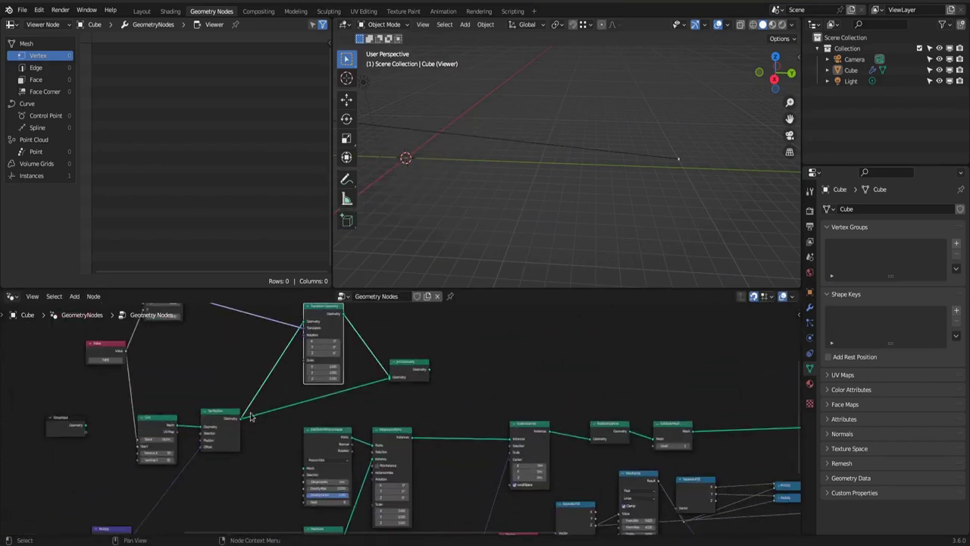
{"action": "left_click", "coordinate": [219, 416], "text": "ctrl+shift"}
{"action": "middle_click_drag", "start_coordinate": [449, 199], "coordinate": [472, 225]}
Step: Use the finished stalk mesh as the Instance of the loop's Instance on Points node and place Group Output after it
{"action": "middle_click_drag", "start_coordinate": [464, 307], "coordinate": [242, 371]}
{"action": "scroll", "coordinate": [455, 424], "scroll_direction": "down", "scroll_amount": 2}
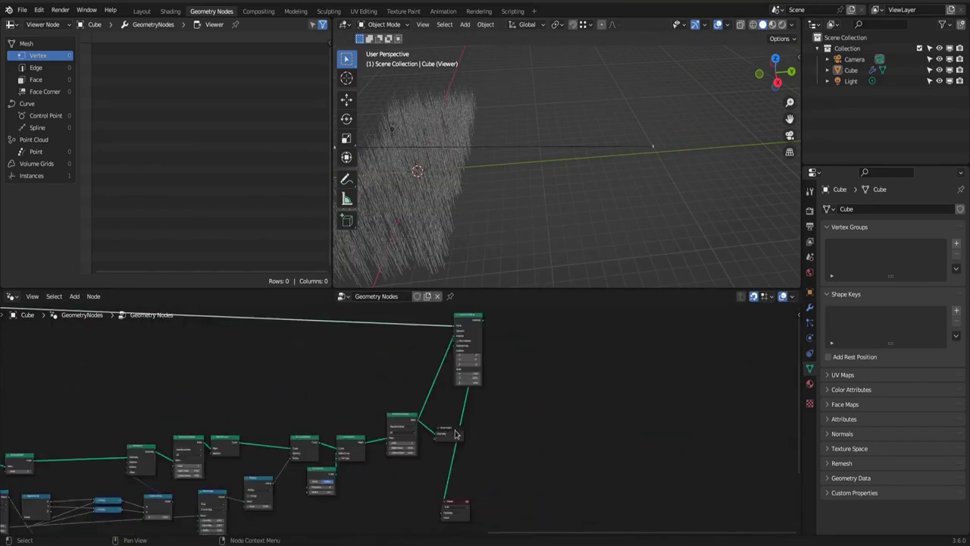
{"action": "left_click_drag", "start_coordinate": [454, 433], "coordinate": [561, 375]}
{"action": "scroll", "coordinate": [473, 455], "scroll_direction": "up", "scroll_amount": 1}
{"action": "middle_click_drag", "start_coordinate": [482, 318], "coordinate": [475, 382]}
{"action": "left_click", "coordinate": [473, 353], "text": "ctrl+shift"}
Step: Mute both Subdivision Surface nodes in the stalk chain
{"action": "left_click", "coordinate": [317, 436]}
{"action": "middle_click_drag", "start_coordinate": [314, 438], "coordinate": [434, 303]}
{"action": "scroll", "coordinate": [470, 318], "scroll_direction": "up", "scroll_amount": 1}
{"action": "left_click", "coordinate": [506, 328]}
{"action": "scroll", "coordinate": [416, 467], "scroll_direction": "down", "scroll_amount": 1}
{"action": "middle_click_drag", "start_coordinate": [138, 330], "coordinate": [270, 370]}
Step: Add an Integer node and connect it to the Level inputs of both Subdivision Surface nodes
{"action": "key", "text": "shift+a"}
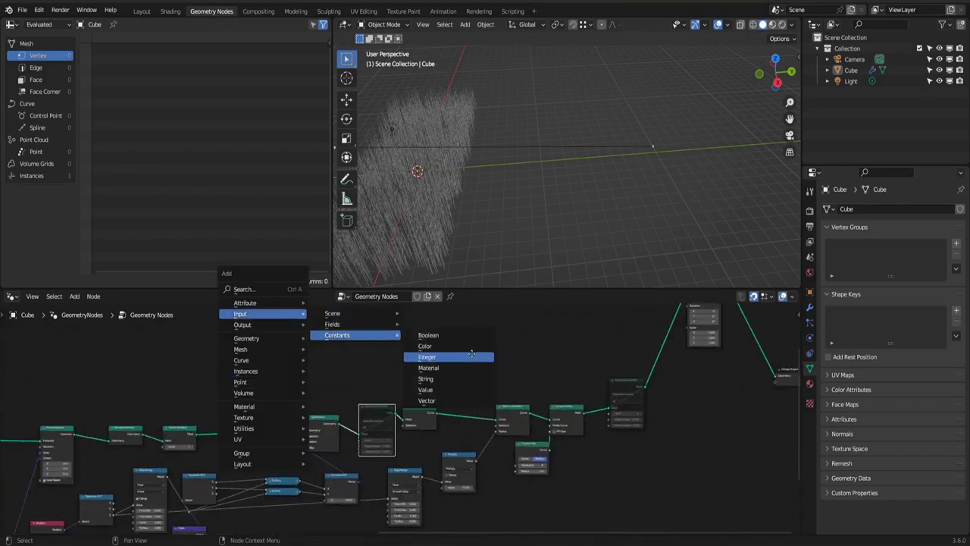
{"action": "left_click", "coordinate": [472, 355]}
{"action": "left_click", "coordinate": [278, 352]}
{"action": "scroll", "coordinate": [295, 356], "scroll_direction": "up", "scroll_amount": 1}
{"action": "left_click_drag", "start_coordinate": [300, 350], "coordinate": [318, 389]}
{"action": "left_click_drag", "start_coordinate": [647, 418], "coordinate": [645, 414]}
Step: Re-enable the muted Subdivision Surface nodes, test the shared Integer level, and save the file
{"action": "left_click", "coordinate": [373, 409]}
{"action": "key", "text": "m"}
{"action": "scroll", "coordinate": [398, 420], "scroll_direction": "up", "scroll_amount": 4}
{"action": "middle_click_drag", "start_coordinate": [485, 174], "coordinate": [644, 159]}
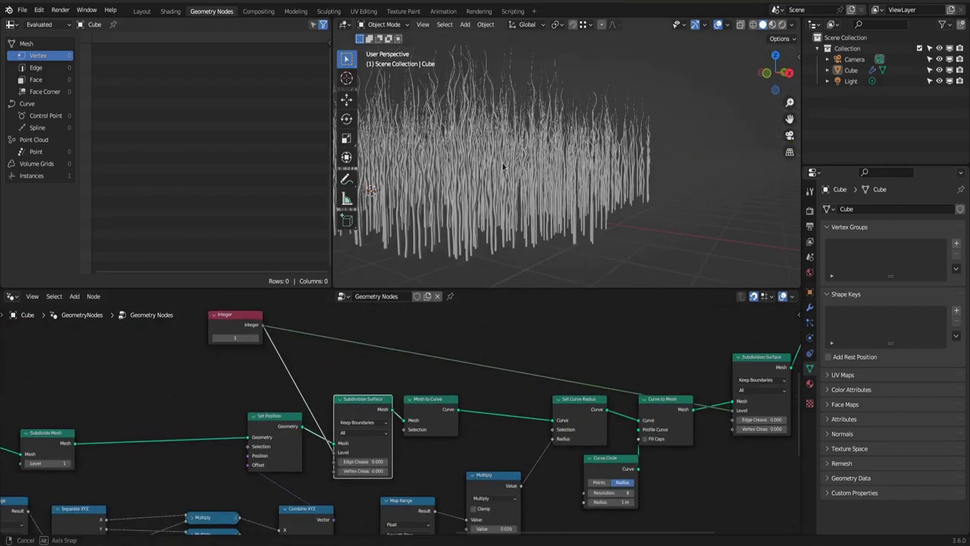
{"action": "left_click", "coordinate": [257, 338]}
{"action": "scroll", "coordinate": [561, 174], "scroll_direction": "down", "scroll_amount": 3}
{"action": "key", "text": "ctrl+s"}
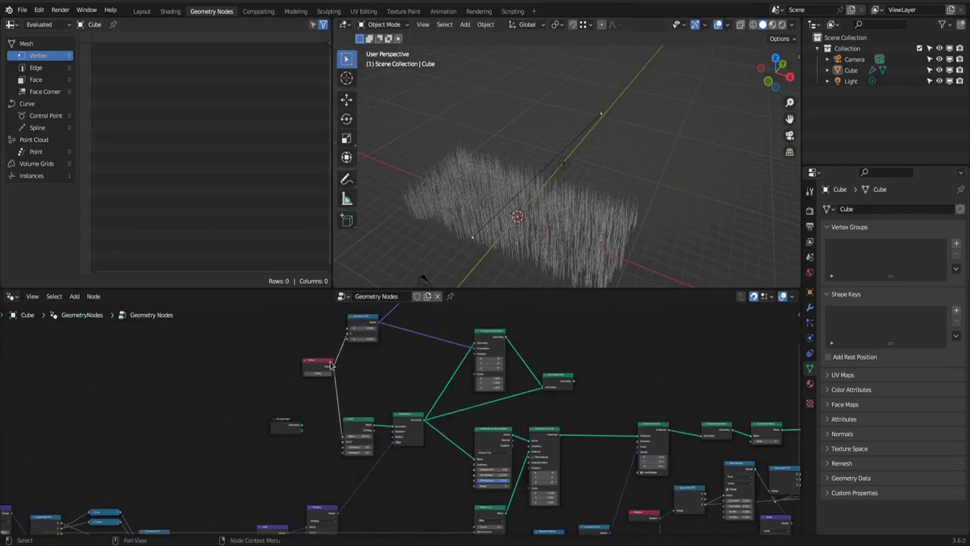
Step: Group the ground loop's Combine XYZ, Mesh Line and Mesh to Points nodes in a frame
{"action": "middle_click_drag", "start_coordinate": [531, 357], "coordinate": [531, 479]}
{"action": "left_click_drag", "start_coordinate": [254, 349], "coordinate": [467, 456]}
{"action": "key", "text": "ctrl+j"}
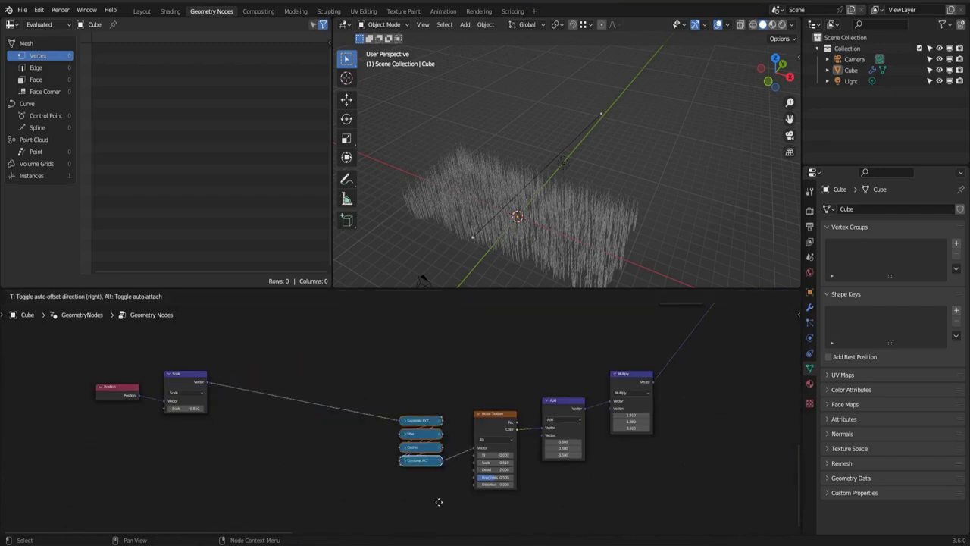
Step: Collapse the Add node and pack the ground's Position, Scale, Noise Texture and math nodes into a compact block
{"action": "left_click", "coordinate": [463, 495]}
{"action": "left_click", "coordinate": [547, 401]}
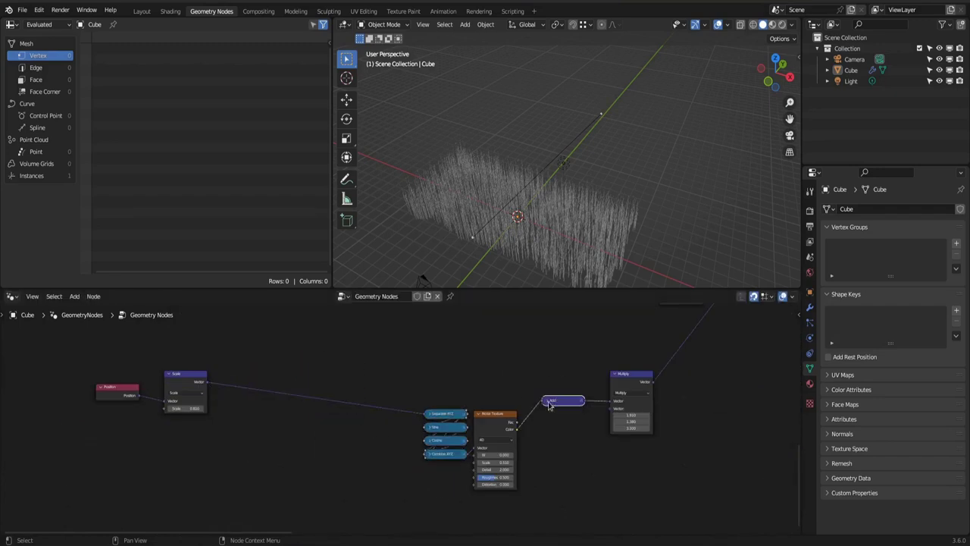
{"action": "left_click_drag", "start_coordinate": [541, 418], "coordinate": [539, 485]}
{"action": "left_click_drag", "start_coordinate": [632, 376], "coordinate": [544, 409]}
{"action": "left_click_drag", "start_coordinate": [121, 370], "coordinate": [191, 410]}
{"action": "left_click_drag", "start_coordinate": [184, 375], "coordinate": [389, 414]}
{"action": "left_click_drag", "start_coordinate": [319, 432], "coordinate": [384, 399]}
{"action": "middle_click_drag", "start_coordinate": [459, 381], "coordinate": [370, 389]}
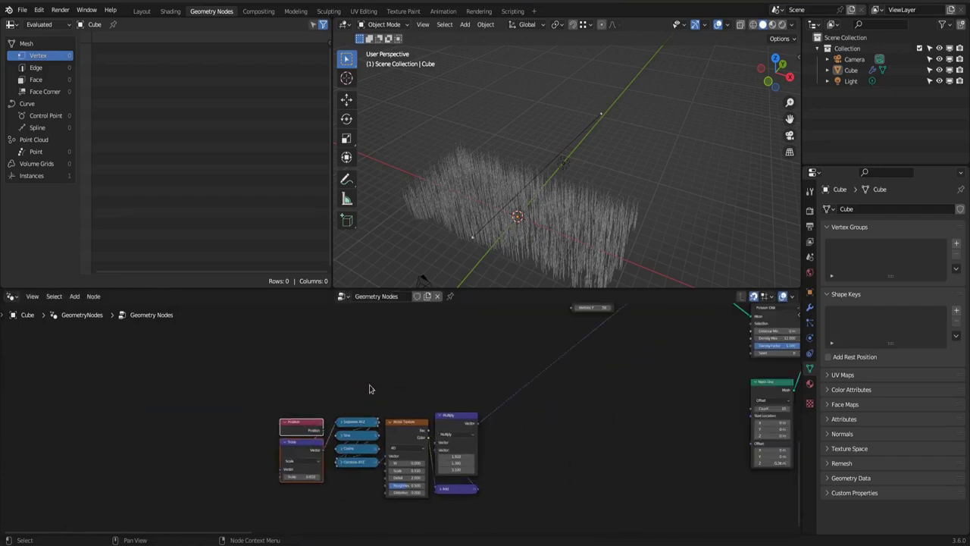
Step: Frame the packed ground noise nodes and label the frame "loop texture"
{"action": "left_click_drag", "start_coordinate": [332, 352], "coordinate": [527, 455]}
{"action": "scroll", "coordinate": [545, 415], "scroll_direction": "up", "scroll_amount": 1}
{"action": "key", "text": "ctrl+j"}
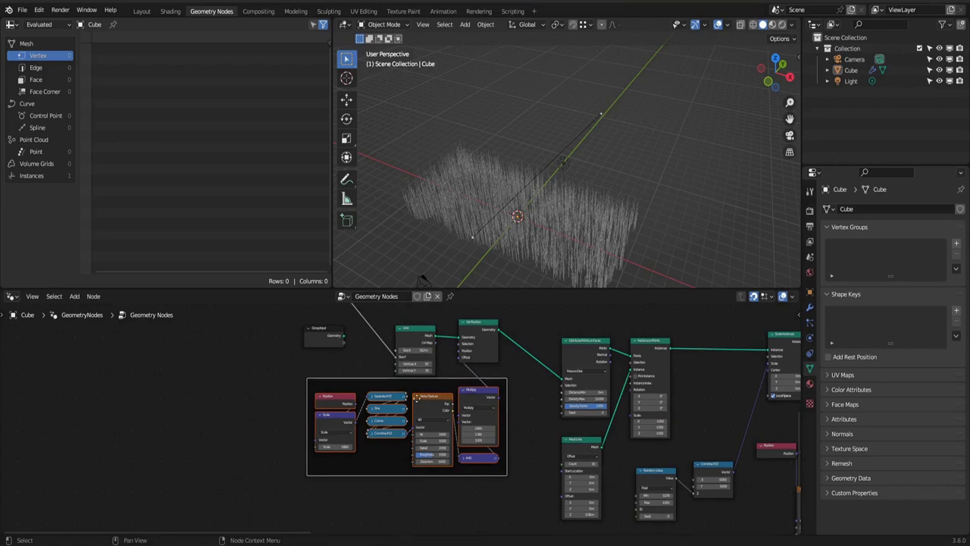
{"action": "left_click_drag", "start_coordinate": [412, 381], "coordinate": [398, 409]}
{"action": "key", "text": "F2"}
{"action": "type", "text": "loop texture"}
{"action": "key", "text": "Return"}
Step: Check the stalks from the camera view and review the node tree through to the output
{"action": "middle_click_drag", "start_coordinate": [500, 365], "coordinate": [291, 418]}
{"action": "middle_click_drag", "start_coordinate": [523, 204], "coordinate": [554, 170]}
{"action": "key", "text": "KP_0"}
{"action": "scroll", "coordinate": [416, 395], "scroll_direction": "down", "scroll_amount": 4}
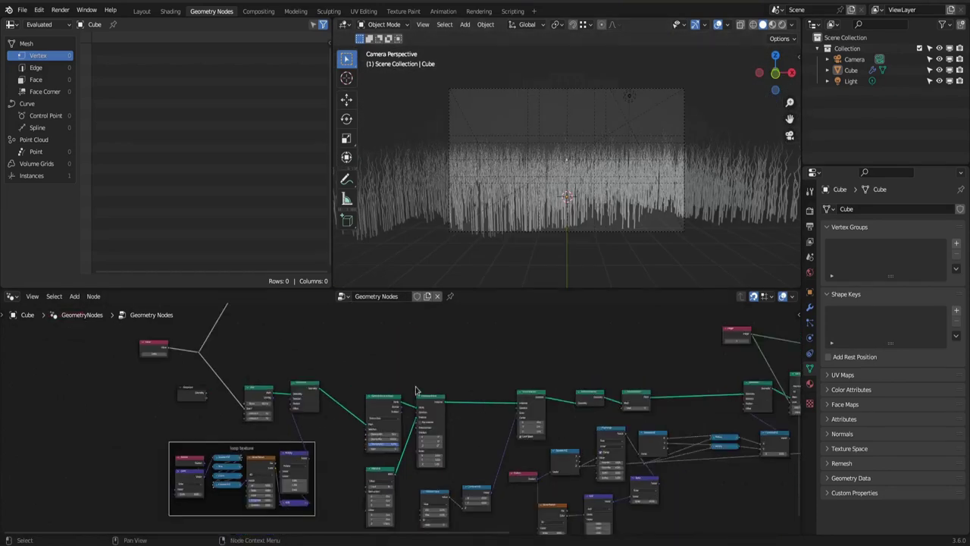
{"action": "scroll", "coordinate": [557, 406], "scroll_direction": "up", "scroll_amount": 4}
{"action": "middle_click_drag", "start_coordinate": [562, 408], "coordinate": [322, 394]}
{"action": "middle_click_drag", "start_coordinate": [606, 394], "coordinate": [310, 400]}
{"action": "middle_click_drag", "start_coordinate": [512, 319], "coordinate": [408, 407]}
Step: Add a reroute to the Integer node's links and frame the Grid and Set Position nodes as "ground"
{"action": "scroll", "coordinate": [408, 407], "scroll_direction": "down", "scroll_amount": 4}
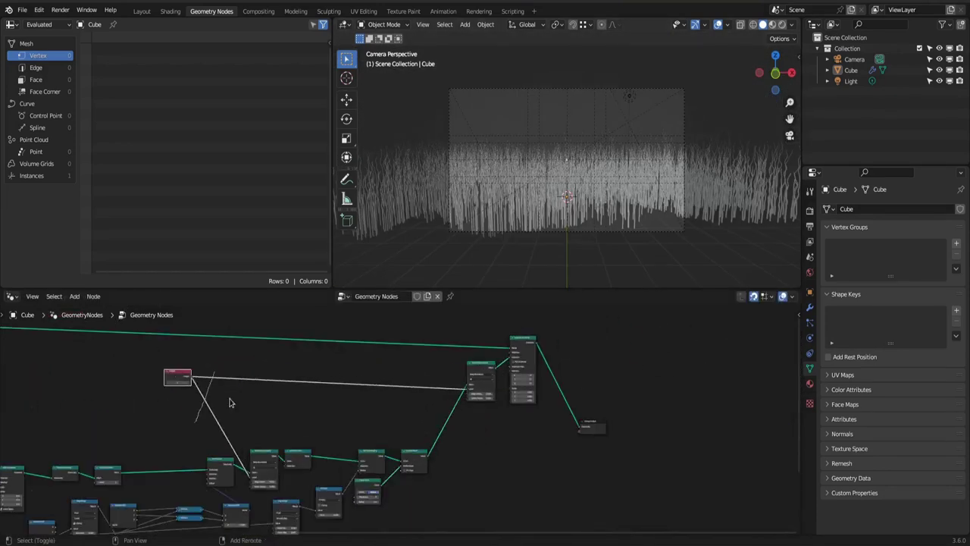
{"action": "middle_click_drag", "start_coordinate": [186, 413], "coordinate": [508, 394]}
{"action": "scroll", "coordinate": [508, 394], "scroll_direction": "down", "scroll_amount": 2}
{"action": "left_click", "coordinate": [202, 420]}
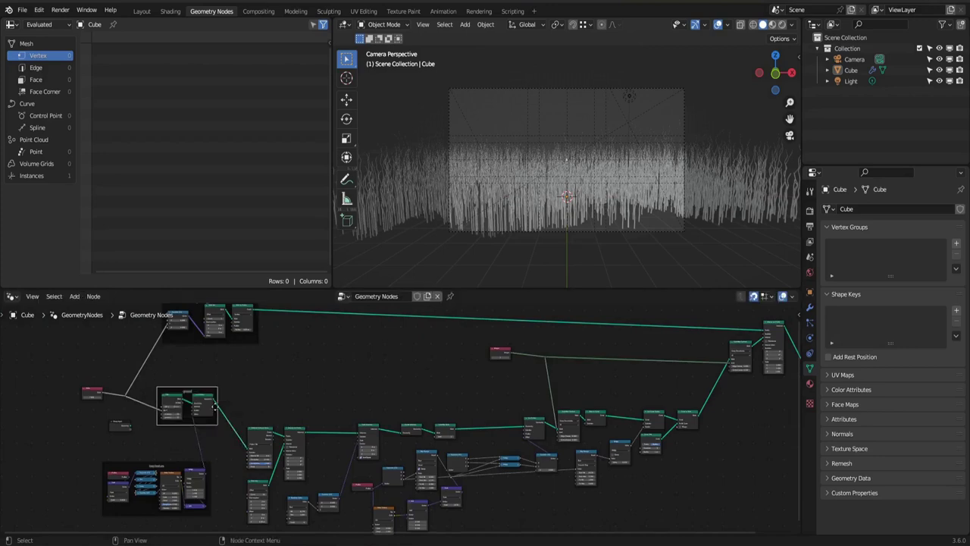
Step: Route the ground's Set Position geometry to the end of the tree so it is output together with the stalks
{"action": "middle_click_drag", "start_coordinate": [644, 159], "coordinate": [564, 216]}
{"action": "middle_click_drag", "start_coordinate": [353, 345], "coordinate": [446, 385]}
{"action": "scroll", "coordinate": [446, 385], "scroll_direction": "up", "scroll_amount": 3}
{"action": "middle_click_drag", "start_coordinate": [531, 391], "coordinate": [447, 385]}
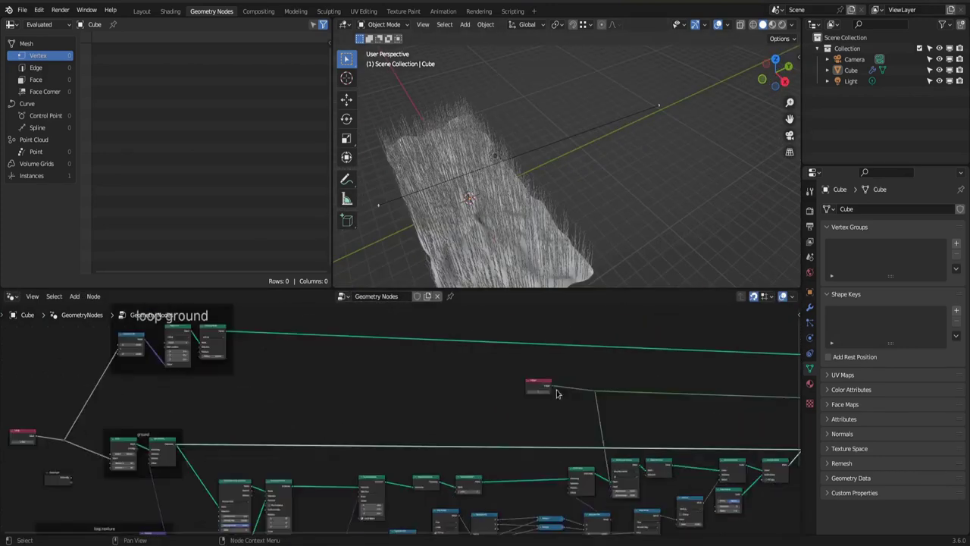
Step: Move the Integer node near the loop ground frame and label it "subsurf factor"
{"action": "left_click_drag", "start_coordinate": [542, 388], "coordinate": [251, 360]}
{"action": "scroll", "coordinate": [251, 360], "scroll_direction": "up", "scroll_amount": 6}
{"action": "key", "text": "Return"}
Step: Duplicate the Integer node as "repeats", connect it to the loop's Mesh Line Count, and test a value of 2
{"action": "middle_click_drag", "start_coordinate": [290, 366], "coordinate": [251, 416]}
{"action": "key", "text": "shift+d"}
{"action": "left_click", "coordinate": [224, 363]}
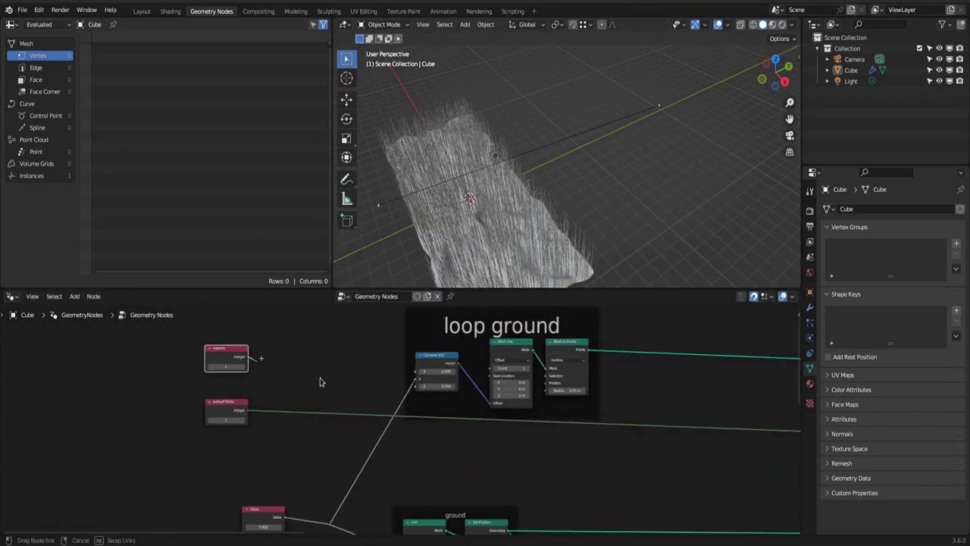
{"action": "left_click", "coordinate": [243, 370]}
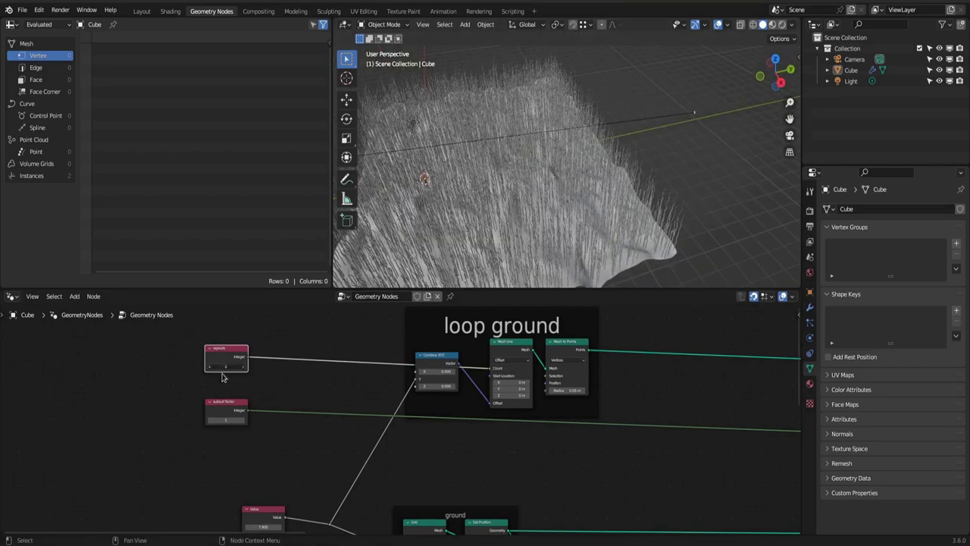
{"action": "left_click", "coordinate": [212, 367]}
Step: Rename the Value node that drives the ground size and loop offset
{"action": "scroll", "coordinate": [329, 427], "scroll_direction": "up", "scroll_amount": 1}
{"action": "middle_click_drag", "start_coordinate": [307, 502], "coordinate": [414, 392]}
{"action": "scroll", "coordinate": [329, 427], "scroll_direction": "down", "scroll_amount": 2}
{"action": "left_click", "coordinate": [371, 405]}
{"action": "key", "text": "F2"}
{"action": "key", "text": "Return"}
Step: Collapse Instance on Points and stack it with Mesh Line, Combine XYZ and Random Value beside Distribute Points on Faces
{"action": "scroll", "coordinate": [732, 439], "scroll_direction": "down", "scroll_amount": 3}
{"action": "middle_click_drag", "start_coordinate": [732, 438], "coordinate": [369, 332]}
{"action": "scroll", "coordinate": [568, 432], "scroll_direction": "up", "scroll_amount": 4}
{"action": "middle_click_drag", "start_coordinate": [568, 433], "coordinate": [399, 453]}
{"action": "left_click_drag", "start_coordinate": [429, 397], "coordinate": [444, 399]}
{"action": "scroll", "coordinate": [161, 396], "scroll_direction": "up", "scroll_amount": 2}
{"action": "middle_click_drag", "start_coordinate": [162, 396], "coordinate": [277, 392]}
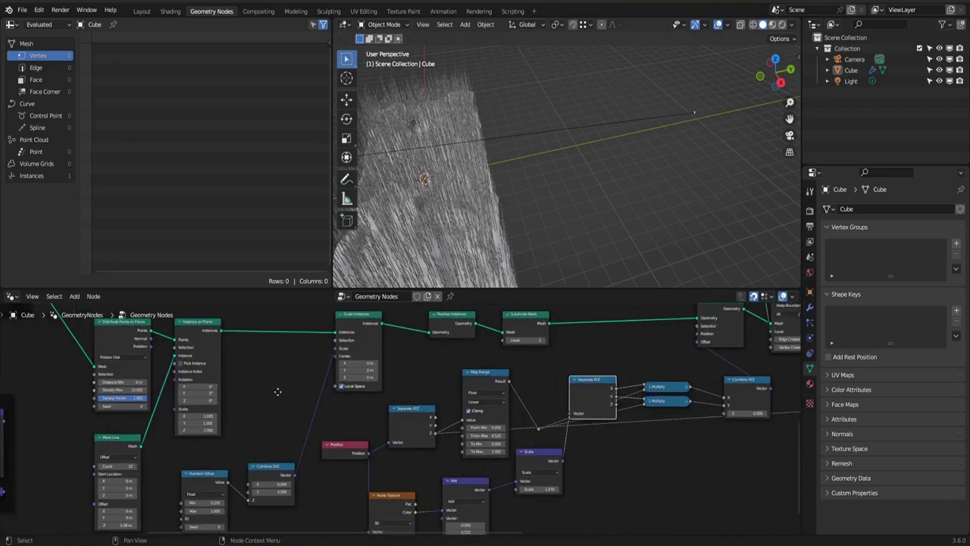
{"action": "left_click", "coordinate": [182, 323]}
{"action": "left_click_drag", "start_coordinate": [98, 467], "coordinate": [172, 373]}
{"action": "middle_click_drag", "start_coordinate": [172, 373], "coordinate": [172, 345]}
{"action": "left_click_drag", "start_coordinate": [250, 467], "coordinate": [175, 448]}
{"action": "left_click", "coordinate": [156, 449]}
{"action": "left_click_drag", "start_coordinate": [100, 455], "coordinate": [170, 465]}
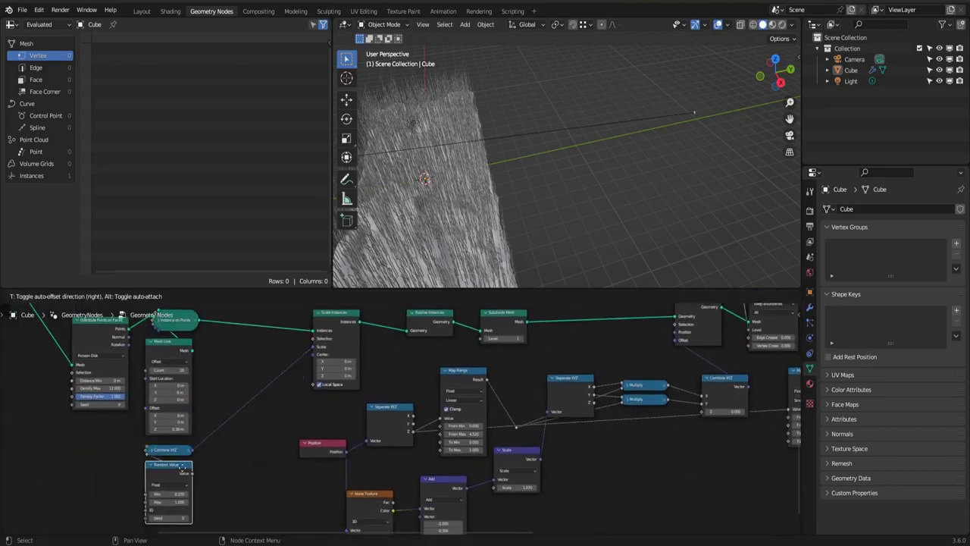
Step: Stack Scale Instances, Realize Instances and Subdivide Mesh in one column and route their output through a reroute to Set Position
{"action": "left_click_drag", "start_coordinate": [333, 315], "coordinate": [228, 323]}
{"action": "scroll", "coordinate": [285, 416], "scroll_direction": "down", "scroll_amount": 1}
{"action": "left_click_drag", "start_coordinate": [423, 332], "coordinate": [251, 410]}
{"action": "middle_click_drag", "start_coordinate": [498, 351], "coordinate": [432, 380]}
{"action": "key", "text": "ctrl+z"}
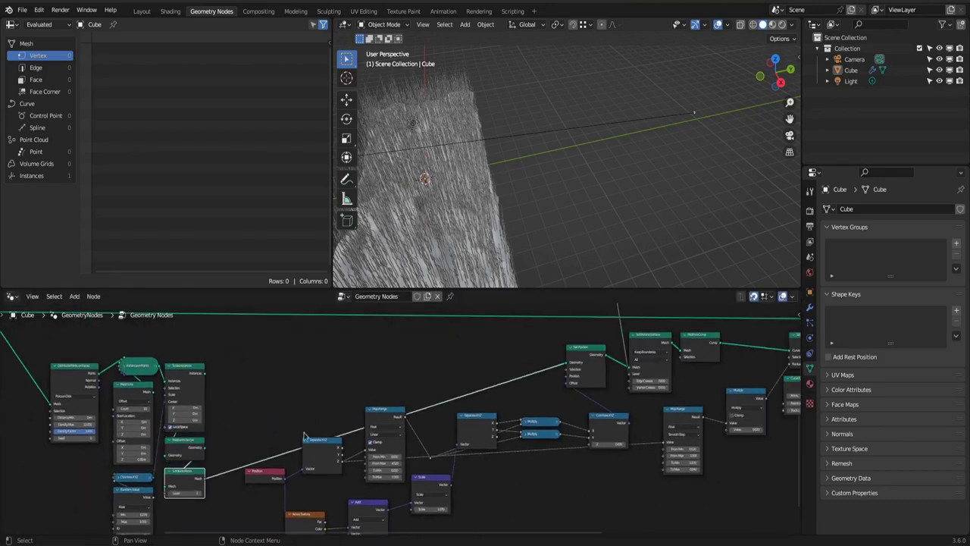
{"action": "left_click_drag", "start_coordinate": [228, 356], "coordinate": [228, 357]}
{"action": "middle_click_drag", "start_coordinate": [228, 357], "coordinate": [290, 350]}
Step: Join the point distribution, instancing, scaling and subdivision nodes in a frame labelled "Instance line"
{"action": "left_click_drag", "start_coordinate": [101, 339], "coordinate": [283, 509]}
{"action": "key", "text": "ctrl+j"}
{"action": "left_click", "coordinate": [229, 340]}
{"action": "scroll", "coordinate": [230, 342], "scroll_direction": "up", "scroll_amount": 4}
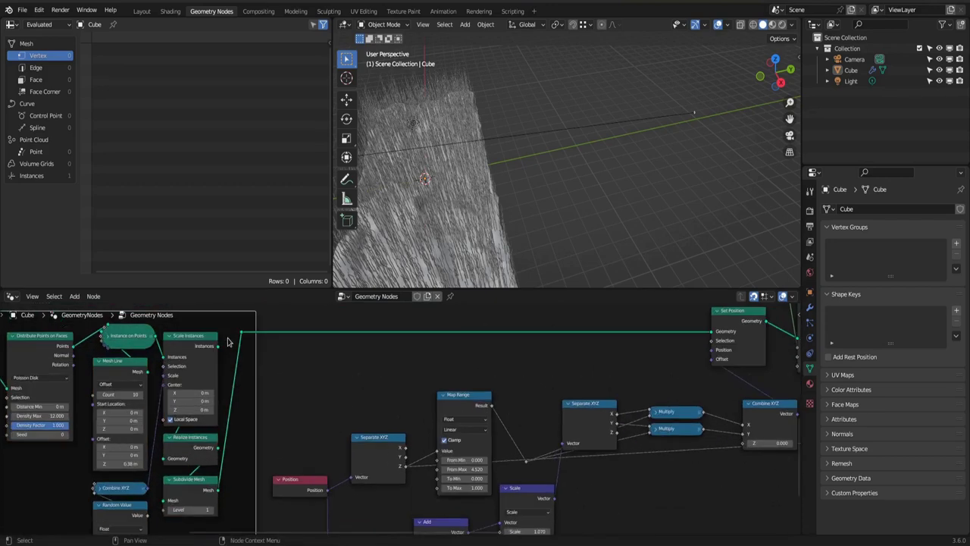
{"action": "scroll", "coordinate": [229, 345], "scroll_direction": "down", "scroll_amount": 4}
{"action": "middle_click_drag", "start_coordinate": [207, 376], "coordinate": [232, 381]}
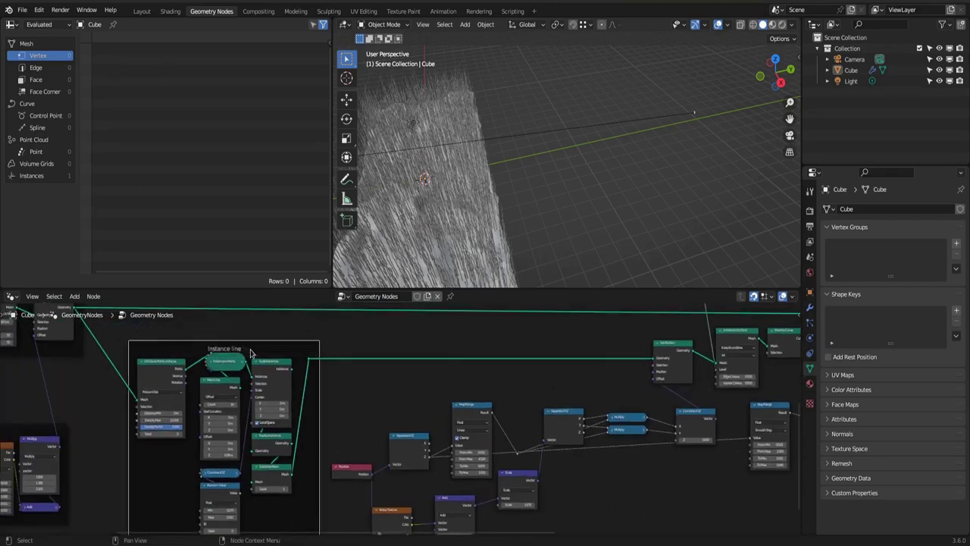
Step: Stack the collapsed math nodes, Scale and Add under the stalks' Set Position, with Noise Texture, Map Range, Separate XYZ and Position beside them
{"action": "scroll", "coordinate": [697, 398], "scroll_direction": "up", "scroll_amount": 1}
{"action": "middle_click_drag", "start_coordinate": [711, 400], "coordinate": [386, 407]}
{"action": "left_click_drag", "start_coordinate": [356, 347], "coordinate": [368, 333]}
{"action": "left_click", "coordinate": [216, 422]}
{"action": "left_click_drag", "start_coordinate": [229, 421], "coordinate": [298, 454]}
{"action": "middle_click_drag", "start_coordinate": [265, 469], "coordinate": [358, 440]}
{"action": "left_click_drag", "start_coordinate": [275, 438], "coordinate": [353, 383]}
{"action": "left_click_drag", "start_coordinate": [228, 386], "coordinate": [314, 386]}
{"action": "left_click_drag", "start_coordinate": [276, 459], "coordinate": [393, 440]}
{"action": "middle_click_drag", "start_coordinate": [364, 470], "coordinate": [375, 410]}
{"action": "left_click_drag", "start_coordinate": [230, 351], "coordinate": [256, 344]}
{"action": "left_click_drag", "start_coordinate": [106, 393], "coordinate": [250, 393]}
{"action": "middle_click_drag", "start_coordinate": [491, 389], "coordinate": [383, 462]}
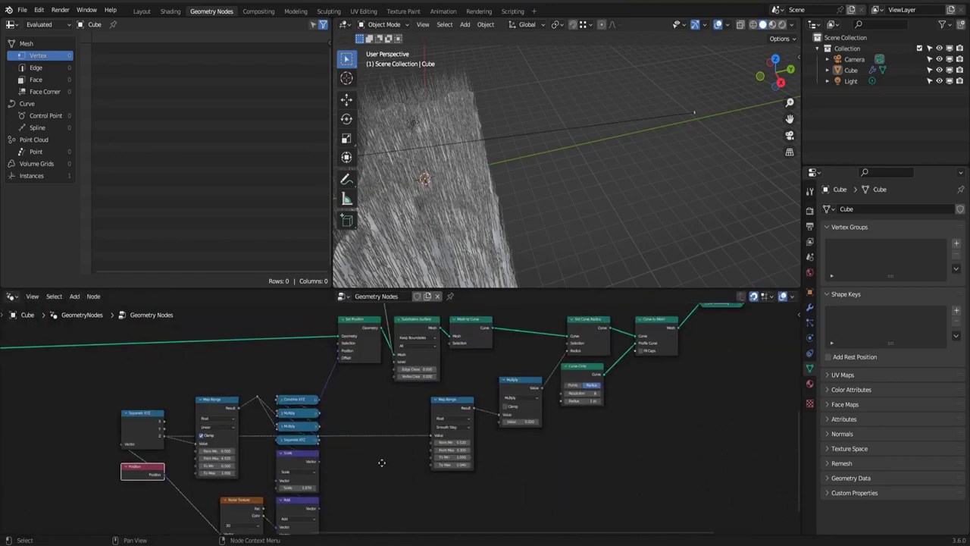
Step: Compact the stem volume nodes, stacking Multiply and Map Range under Set Curve Radius and Curve Circle under Curve to Mesh
{"action": "left_click_drag", "start_coordinate": [579, 364], "coordinate": [654, 364]}
{"action": "mouse_move", "coordinate": [366, 350]}
{"action": "middle_mouse_down"}
{"action": "mouse_move", "coordinate": [366, 414]}
{"action": "mouse_move", "coordinate": [381, 341]}
{"action": "middle_mouse_up"}
{"action": "left_click_drag", "start_coordinate": [395, 373], "coordinate": [125, 523]}
{"action": "left_click_drag", "start_coordinate": [247, 387], "coordinate": [284, 363]}
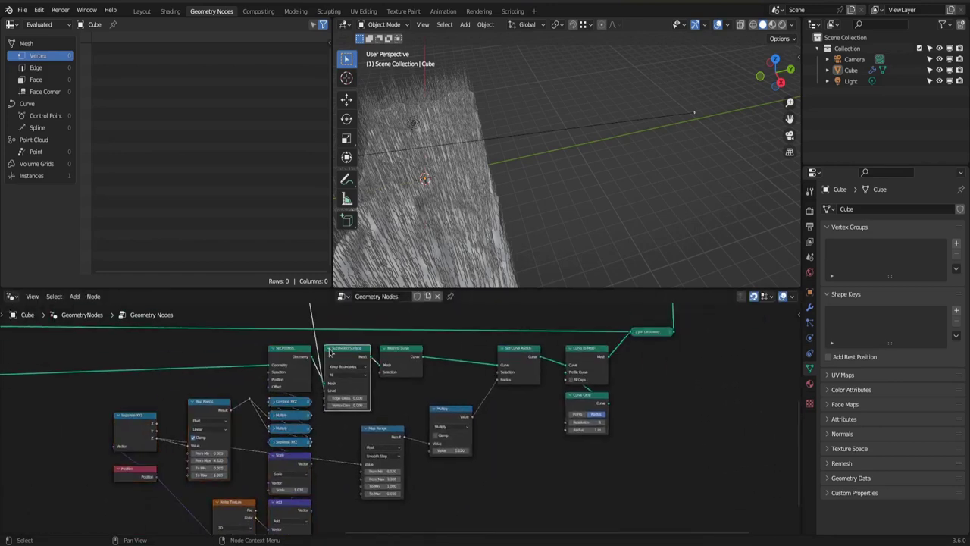
{"action": "left_click_drag", "start_coordinate": [395, 433], "coordinate": [463, 468]}
{"action": "left_click_drag", "start_coordinate": [487, 398], "coordinate": [440, 489]}
{"action": "left_click_drag", "start_coordinate": [454, 410], "coordinate": [523, 397]}
{"action": "left_click_drag", "start_coordinate": [551, 341], "coordinate": [492, 474]}
{"action": "left_click_drag", "start_coordinate": [523, 396], "coordinate": [413, 397]}
{"action": "middle_click_drag", "start_coordinate": [485, 379], "coordinate": [485, 405]}
{"action": "left_click_drag", "start_coordinate": [652, 464], "coordinate": [559, 355]}
{"action": "key", "text": "g"}
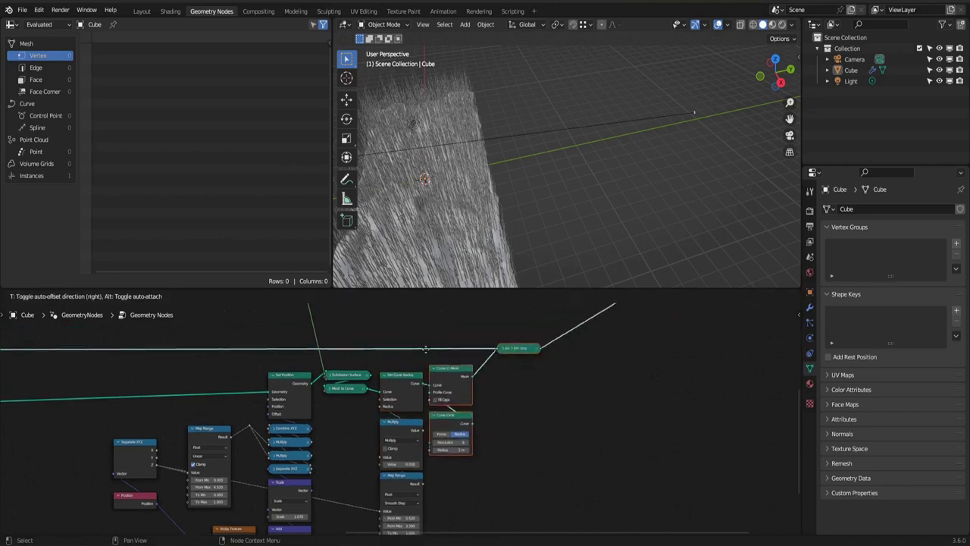
Step: Join the stem deformation and curve nodes in a frame labelled "wiggle and volume of stems" and save the file
{"action": "scroll", "coordinate": [551, 446], "scroll_direction": "down", "scroll_amount": 3}
{"action": "middle_click_drag", "start_coordinate": [552, 446], "coordinate": [532, 485]}
{"action": "middle_click_drag", "start_coordinate": [492, 523], "coordinate": [496, 451]}
{"action": "scroll", "coordinate": [485, 485], "scroll_direction": "up", "scroll_amount": 1}
{"action": "left_click_drag", "start_coordinate": [508, 517], "coordinate": [157, 351]}
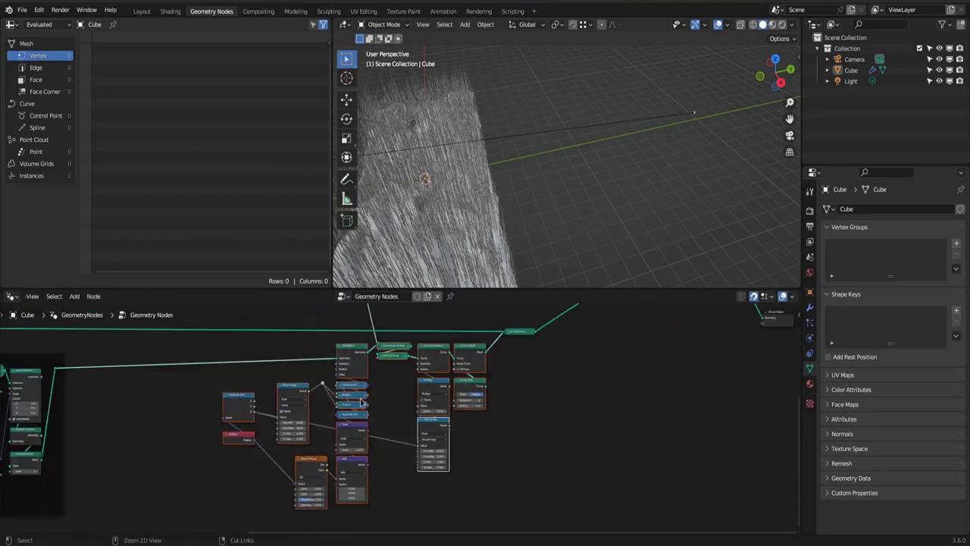
{"action": "key", "text": "ctrl+j"}
{"action": "left_click_drag", "start_coordinate": [359, 402], "coordinate": [352, 416]}
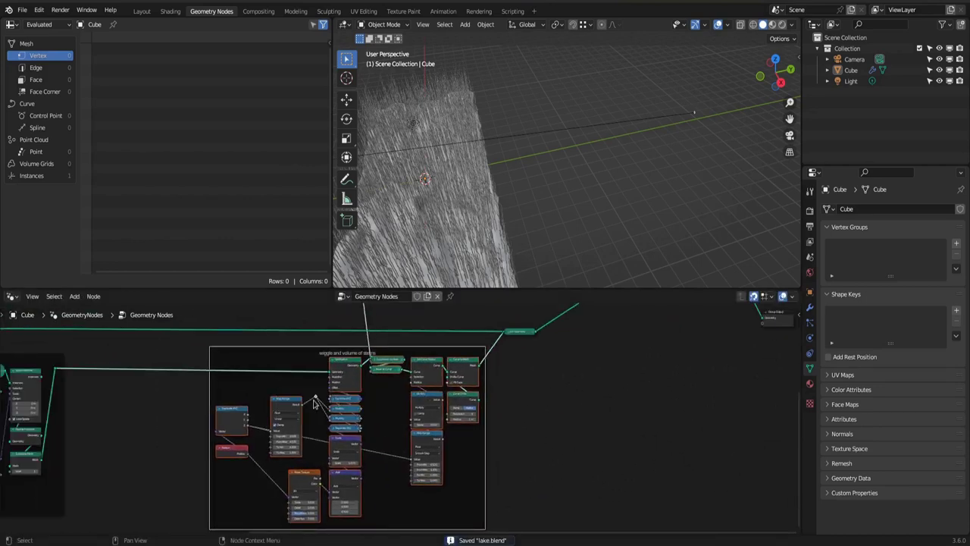
Step: Rearrange the joining and output nodes, route the stem mesh link around its frame with reroutes, and save lake.blend
{"action": "left_click", "coordinate": [561, 379]}
{"action": "scroll", "coordinate": [584, 368], "scroll_direction": "down", "scroll_amount": 5}
{"action": "middle_click_drag", "start_coordinate": [584, 368], "coordinate": [599, 424]}
{"action": "left_click_drag", "start_coordinate": [751, 523], "coordinate": [372, 321]}
{"action": "key", "text": "g"}
{"action": "left_click", "coordinate": [299, 340]}
{"action": "left_click", "coordinate": [562, 342]}
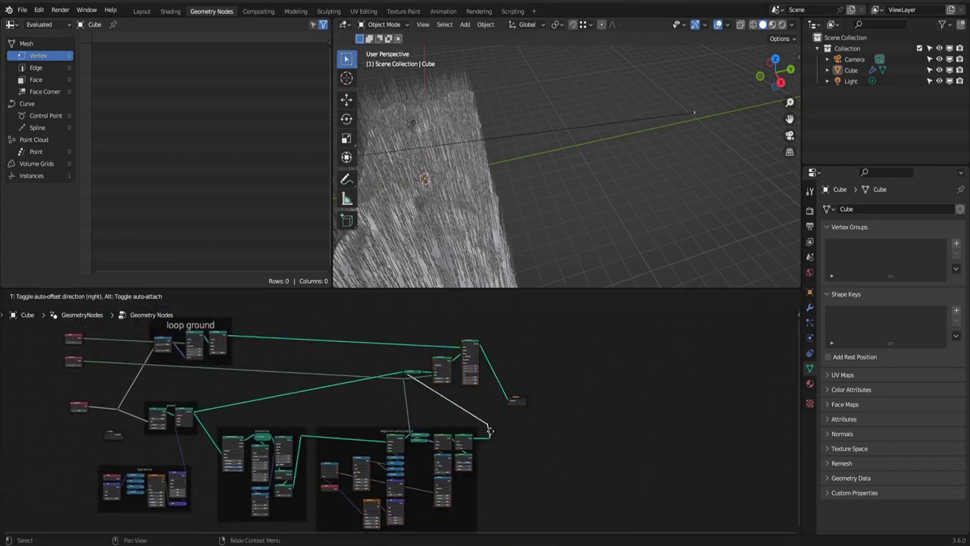
{"action": "left_click_drag", "start_coordinate": [376, 413], "coordinate": [370, 420]}
{"action": "left_click", "coordinate": [401, 416]}
{"action": "scroll", "coordinate": [403, 417], "scroll_direction": "up", "scroll_amount": 5}
{"action": "left_click_drag", "start_coordinate": [372, 361], "coordinate": [372, 367]}
{"action": "scroll", "coordinate": [430, 402], "scroll_direction": "down", "scroll_amount": 4}
{"action": "key", "text": "ctrl+s"}
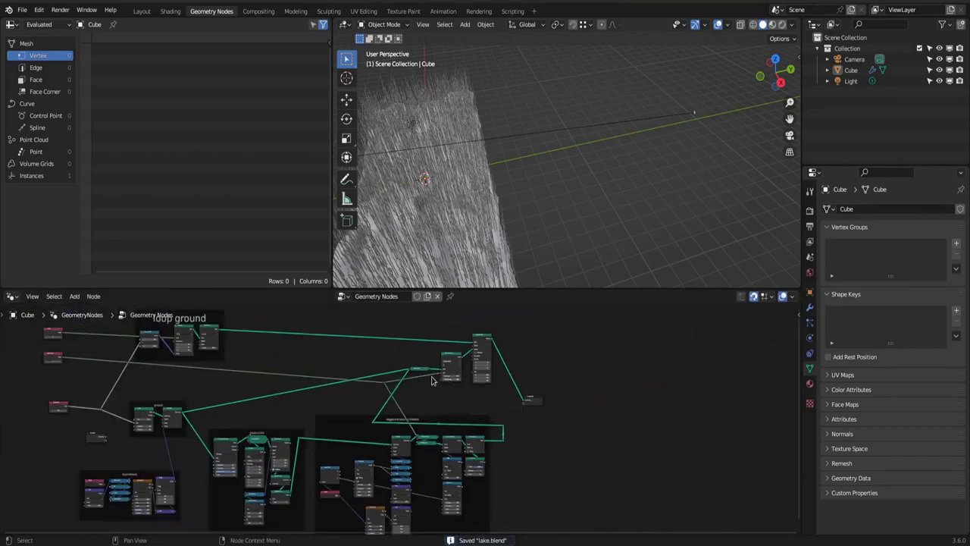
Step: Line up the input nodes, stack Combine XYZ under Mesh Line in the loop ground frame, and save the file
{"action": "middle_click_drag", "start_coordinate": [304, 424], "coordinate": [311, 407]}
{"action": "left_click_drag", "start_coordinate": [137, 456], "coordinate": [163, 429]}
{"action": "key", "text": "g"}
{"action": "left_click", "coordinate": [210, 513]}
{"action": "middle_click_drag", "start_coordinate": [196, 395], "coordinate": [179, 432]}
{"action": "left_click_drag", "start_coordinate": [44, 377], "coordinate": [41, 401]}
{"action": "left_click", "coordinate": [41, 355]}
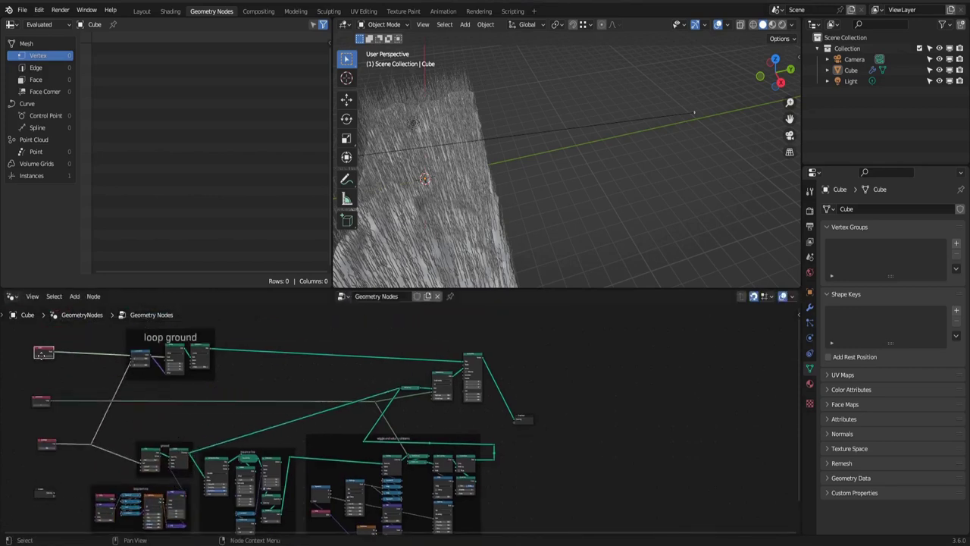
{"action": "left_click_drag", "start_coordinate": [204, 383], "coordinate": [173, 389]}
{"action": "left_click", "coordinate": [55, 409]}
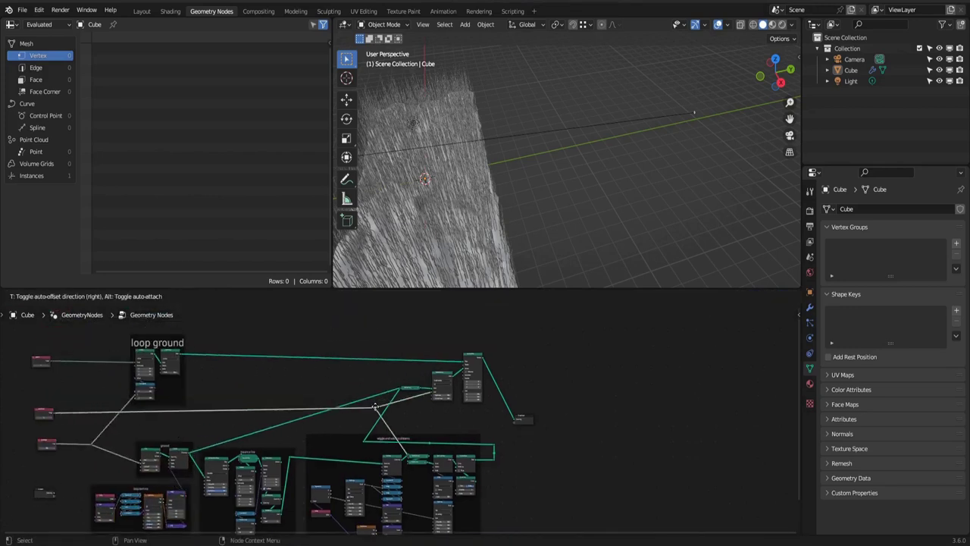
{"action": "left_click_drag", "start_coordinate": [374, 407], "coordinate": [374, 407]}
{"action": "left_click", "coordinate": [349, 422]}
{"action": "key", "text": "ctrl+s"}
Step: Add a Grid node in an empty area, connect it to a new Set Position node, and preview the result with a Viewer
{"action": "middle_click_drag", "start_coordinate": [335, 416], "coordinate": [433, 382]}
{"action": "scroll", "coordinate": [399, 417], "scroll_direction": "up", "scroll_amount": 3}
{"action": "scroll", "coordinate": [329, 438], "scroll_direction": "down", "scroll_amount": 3}
{"action": "middle_click_drag", "start_coordinate": [398, 319], "coordinate": [372, 388]}
{"action": "key", "text": "shift+a"}
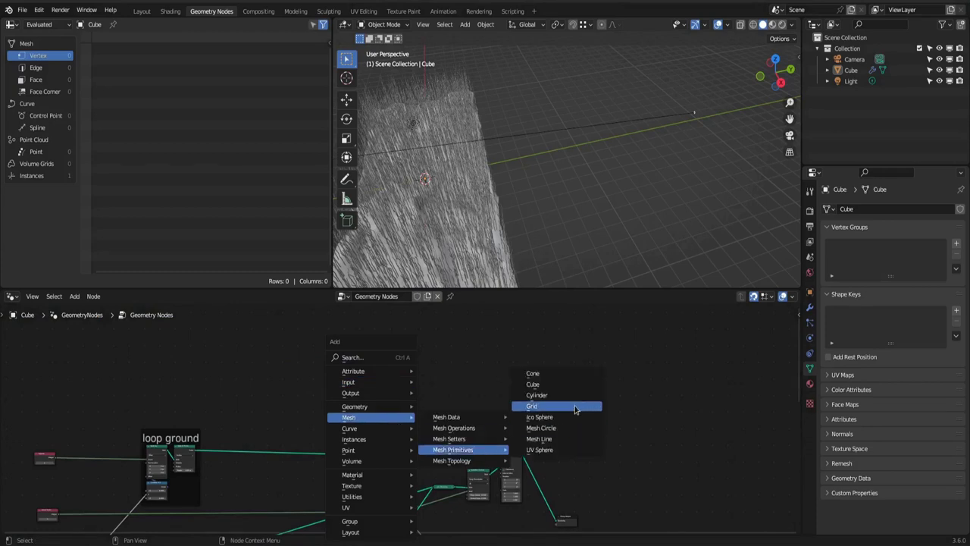
{"action": "left_click", "coordinate": [575, 409]}
{"action": "left_click", "coordinate": [326, 379]}
{"action": "scroll", "coordinate": [330, 387], "scroll_direction": "up", "scroll_amount": 6}
{"action": "key", "text": "shift+a"}
{"action": "mouse_move", "coordinate": [374, 399]}
{"action": "left_click", "coordinate": [438, 399]}
{"action": "left_click", "coordinate": [410, 358]}
{"action": "left_click", "coordinate": [326, 375], "text": "ctrl+shift"}
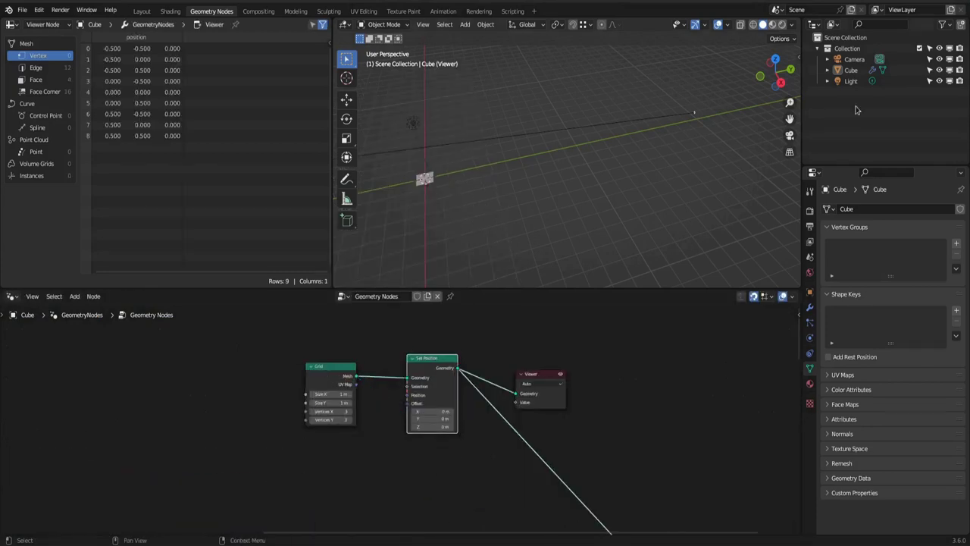
Step: Focus the 3D view on the Cube object and set the new Set Position's X offset to 0.5 m
{"action": "left_click", "coordinate": [851, 71]}
{"action": "key", "text": "KP_Decimal"}
{"action": "middle_click_drag", "start_coordinate": [587, 110], "coordinate": [586, 167]}
{"action": "scroll", "coordinate": [586, 167], "scroll_direction": "down", "scroll_amount": 3}
{"action": "scroll", "coordinate": [586, 168], "scroll_direction": "up", "scroll_amount": 3}
{"action": "scroll", "coordinate": [403, 422], "scroll_direction": "up", "scroll_amount": 1}
{"action": "left_click_drag", "start_coordinate": [438, 409], "coordinate": [441, 409]}
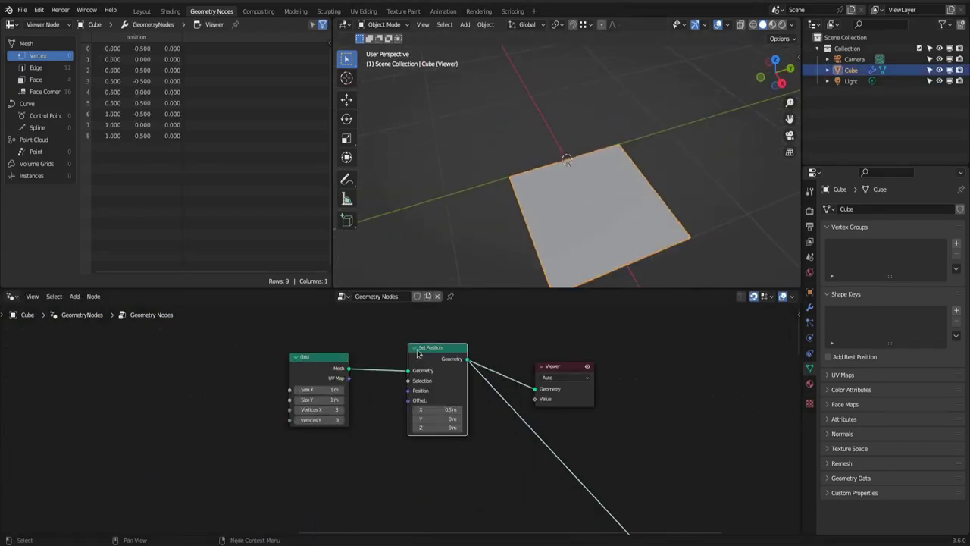
Step: Replace the Viewer with a Transform Geometry node and drive the Set Position offset with a Combine XYZ whose X is 0.5
{"action": "left_click", "coordinate": [563, 367]}
{"action": "key", "text": "x"}
{"action": "key", "text": "shift+a"}
{"action": "left_click", "coordinate": [619, 277]}
{"action": "left_click", "coordinate": [530, 410]}
{"action": "left_click_drag", "start_coordinate": [307, 360], "coordinate": [146, 351]}
{"action": "left_click_drag", "start_coordinate": [437, 355], "coordinate": [443, 334]}
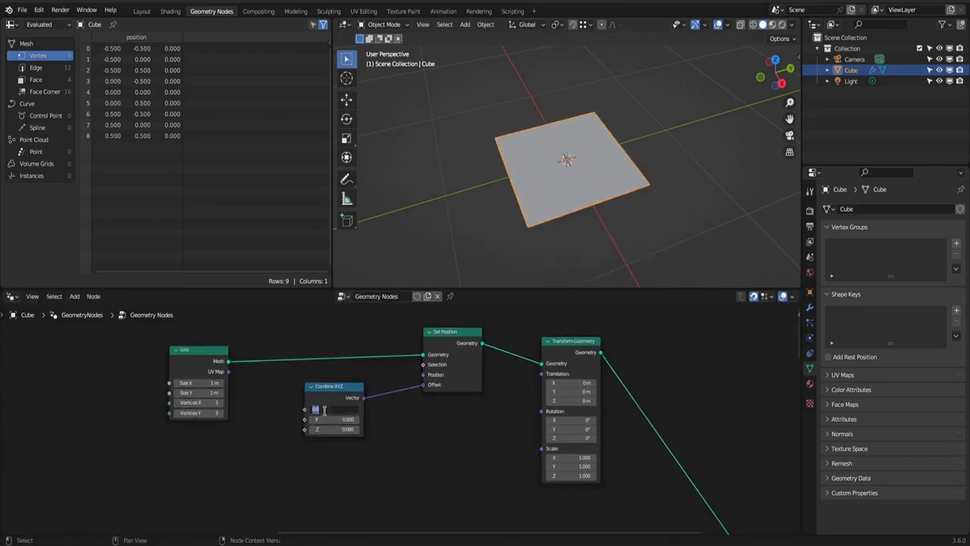
{"action": "type", "text": "0.5"}
{"action": "key", "text": "Return"}
Step: Make room beside the Grid and add a Position node connected to a Separate XYZ node
{"action": "middle_click_drag", "start_coordinate": [258, 410], "coordinate": [390, 409]}
{"action": "left_click_drag", "start_coordinate": [321, 367], "coordinate": [263, 357]}
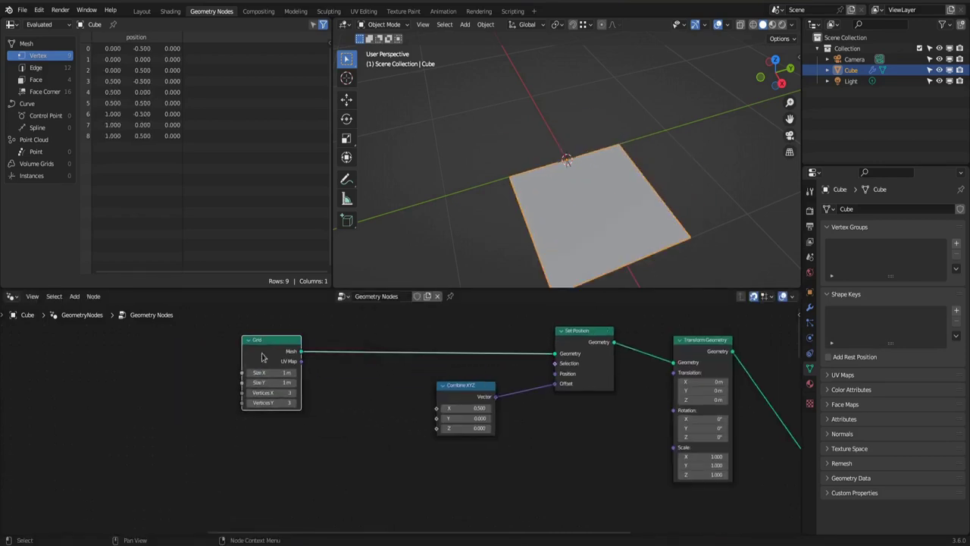
{"action": "key", "text": "shift+a"}
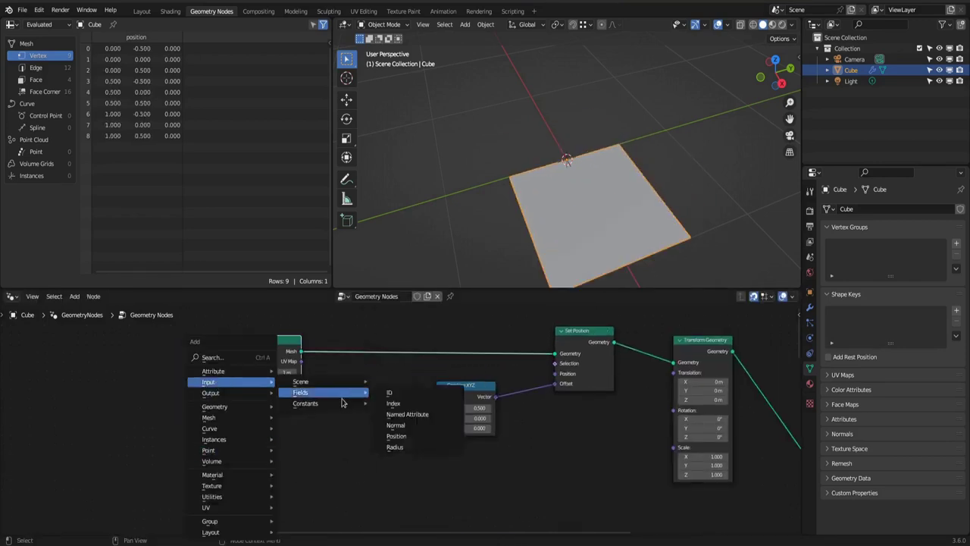
{"action": "left_click", "coordinate": [419, 440]}
{"action": "left_click", "coordinate": [247, 441]}
{"action": "key", "text": "q"}
{"action": "left_click", "coordinate": [322, 471]}
{"action": "left_click", "coordinate": [332, 422]}
{"action": "left_click_drag", "start_coordinate": [292, 452], "coordinate": [318, 465]}
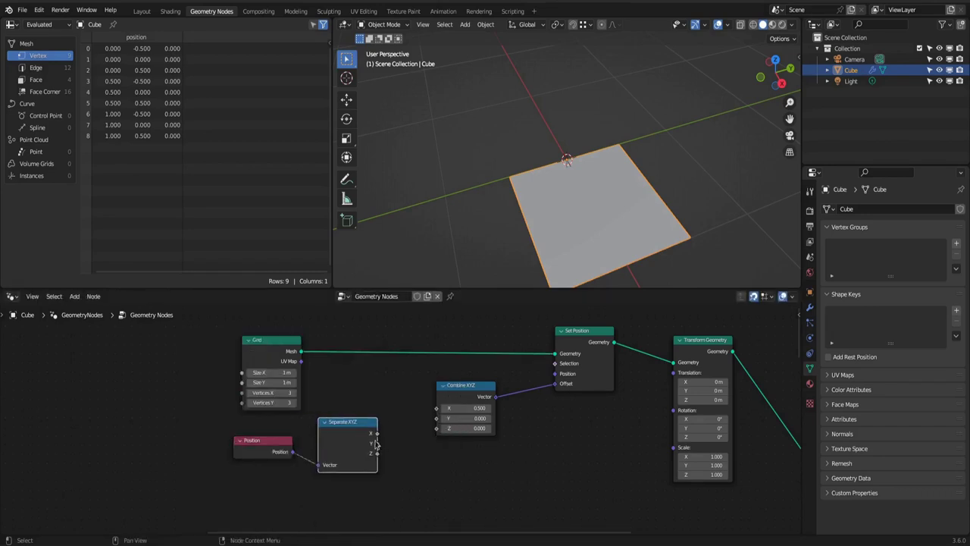
Step: Preview the Separate XYZ outputs on the grid and reset the second Set Position's X offset to 0 m
{"action": "left_click", "coordinate": [371, 445], "text": "ctrl+shift"}
{"action": "left_click_drag", "start_coordinate": [458, 458], "coordinate": [556, 495]}
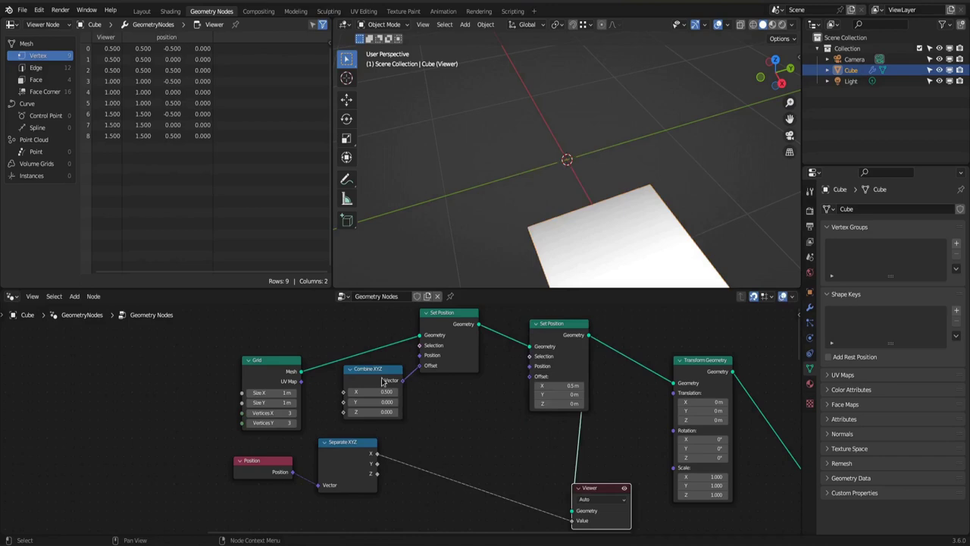
{"action": "left_click", "coordinate": [352, 454]}
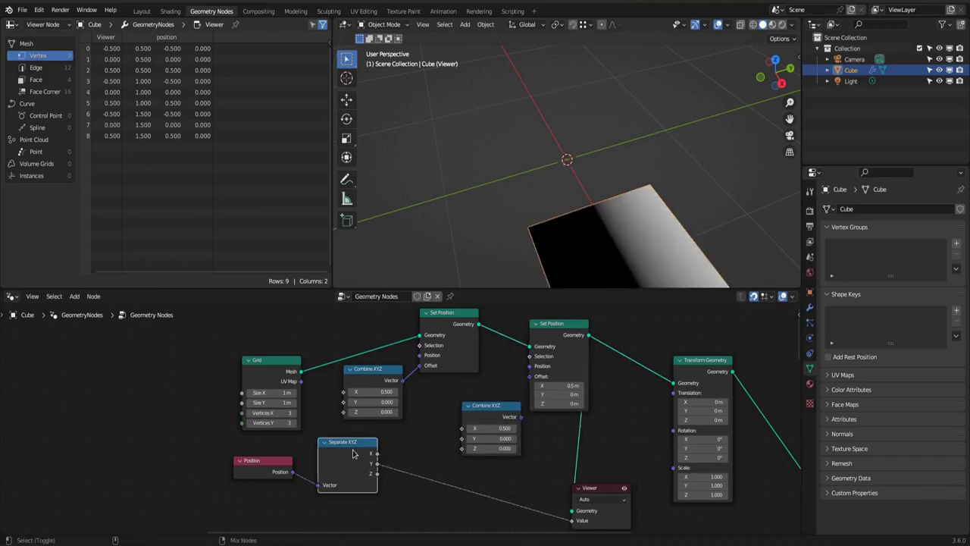
{"action": "left_click", "coordinate": [354, 454], "text": "ctrl+shift"}
{"action": "left_click", "coordinate": [353, 454], "text": "ctrl+shift"}
{"action": "key", "text": "BackSpace"}
{"action": "left_click", "coordinate": [471, 362]}
{"action": "key", "text": "m"}
{"action": "key", "text": "m"}
{"action": "left_click", "coordinate": [353, 453], "text": "ctrl+shift"}
Step: Insert a Math node set to Absolute after the Separate XYZ Y output
{"action": "key", "text": "q"}
{"action": "left_click", "coordinate": [404, 450]}
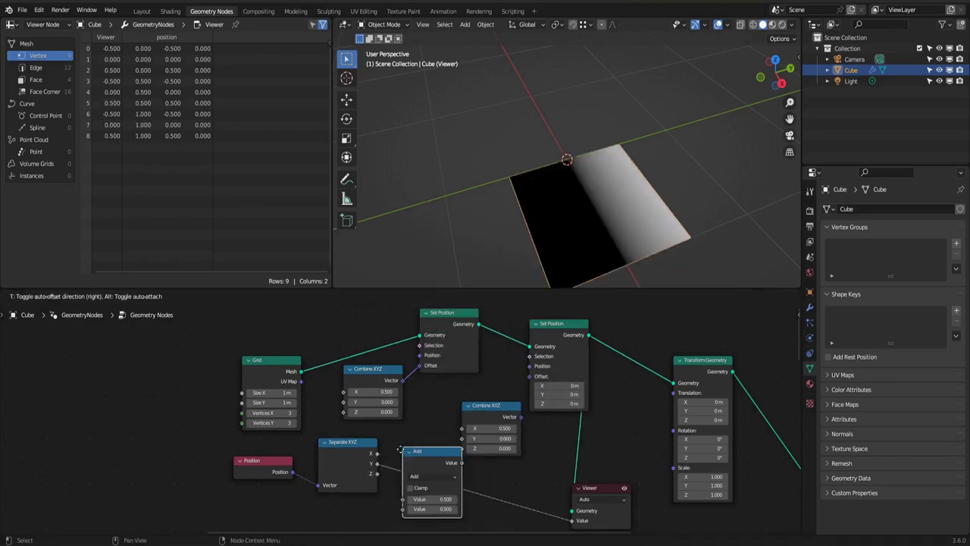
{"action": "left_click", "coordinate": [414, 459]}
{"action": "left_click", "coordinate": [446, 484]}
{"action": "left_click", "coordinate": [446, 464]}
{"action": "scroll", "coordinate": [425, 440], "scroll_direction": "down", "scroll_amount": 2}
{"action": "left_click_drag", "start_coordinate": [372, 445], "coordinate": [328, 453]}
Step: Connect the second Combine XYZ to the second Set Position's Offset, set its X to 0, and feed Absolute into its Y
{"action": "left_click_drag", "start_coordinate": [470, 417], "coordinate": [500, 387]}
{"action": "scroll", "coordinate": [492, 405], "scroll_direction": "up", "scroll_amount": 4}
{"action": "left_click", "coordinate": [493, 409]}
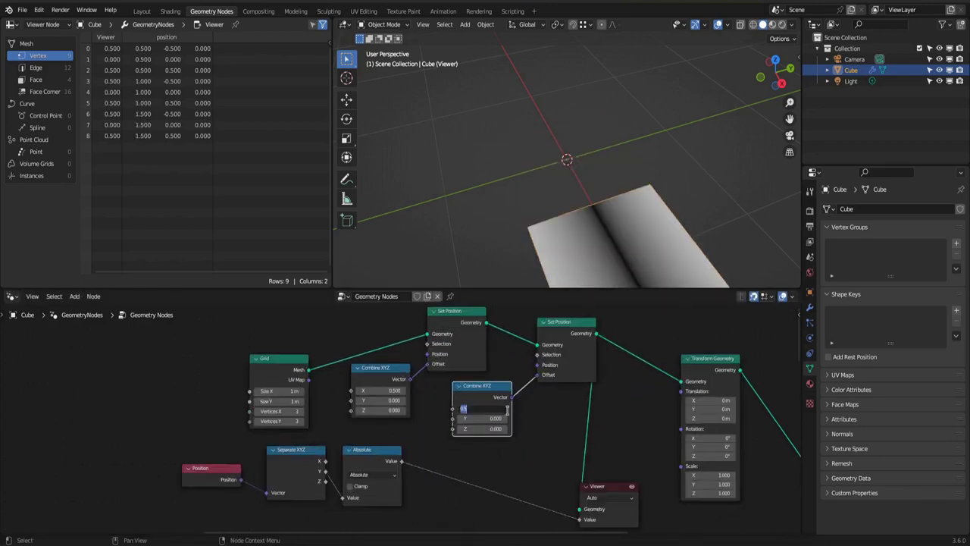
{"action": "type", "text": "0"}
{"action": "key", "text": "Return"}
{"action": "left_click_drag", "start_coordinate": [402, 461], "coordinate": [453, 408]}
{"action": "left_click_drag", "start_coordinate": [453, 408], "coordinate": [453, 420]}
Step: Insert a Float Curve between Absolute and the Combine XYZ Y input, bend its curve downward, and switch the viewport to wireframe shading
{"action": "key", "text": "shift+a"}
{"action": "mouse_move", "coordinate": [424, 497]}
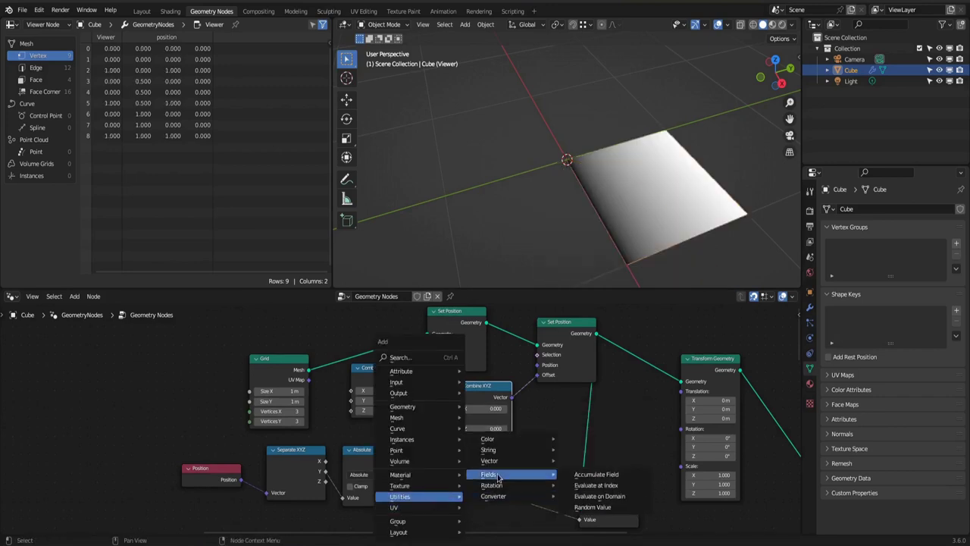
{"action": "mouse_move", "coordinate": [502, 497]}
{"action": "left_click", "coordinate": [591, 496]}
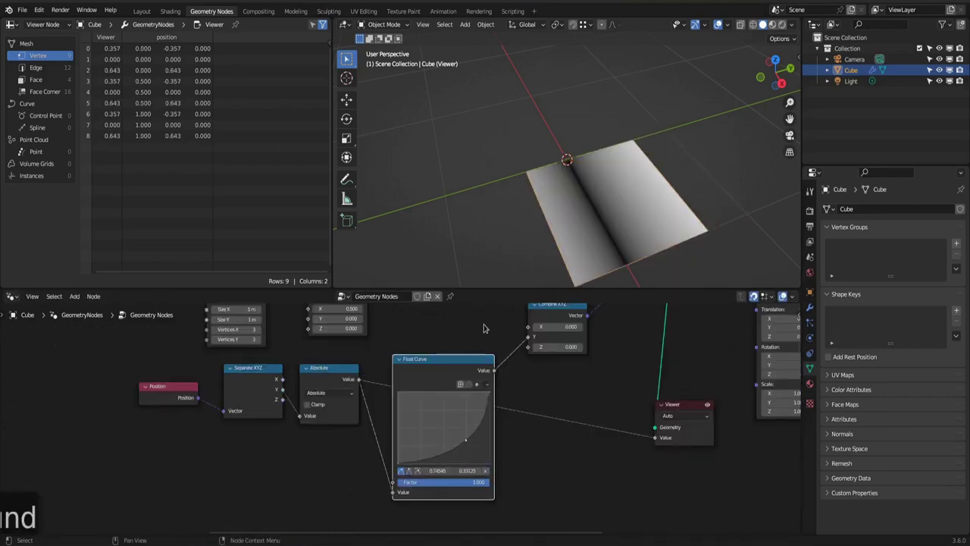
{"action": "middle_click_drag", "start_coordinate": [485, 326], "coordinate": [496, 395]}
{"action": "key", "text": "shift+z"}
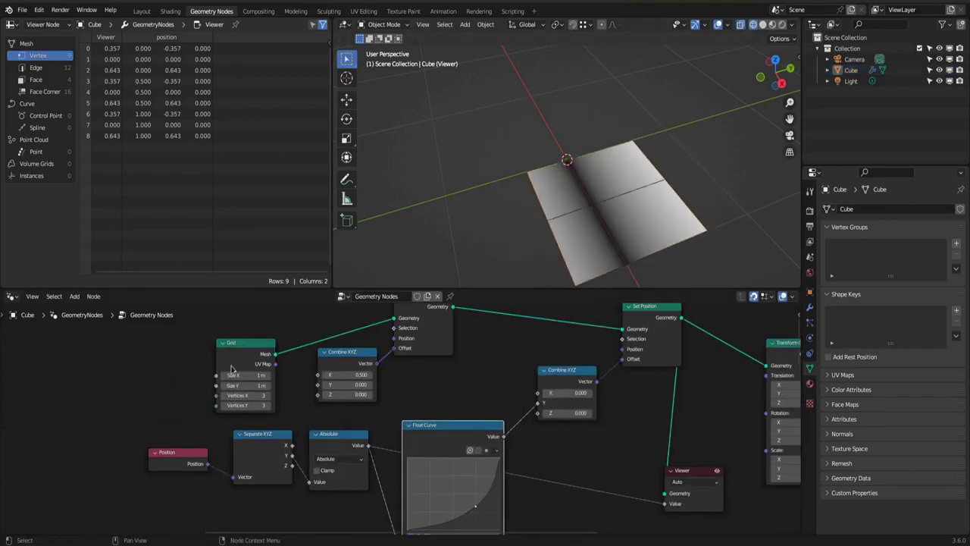
Step: Set the Grid's Vertices X to 11, bend the Float Curve upward, and mute the second Set Position
{"action": "left_click_drag", "start_coordinate": [246, 396], "coordinate": [257, 396]}
{"action": "scroll", "coordinate": [532, 430], "scroll_direction": "down", "scroll_amount": 2}
{"action": "middle_click_drag", "start_coordinate": [532, 430], "coordinate": [493, 420]}
{"action": "left_click_drag", "start_coordinate": [445, 485], "coordinate": [419, 460]}
{"action": "left_click", "coordinate": [602, 356]}
{"action": "key", "text": "m"}
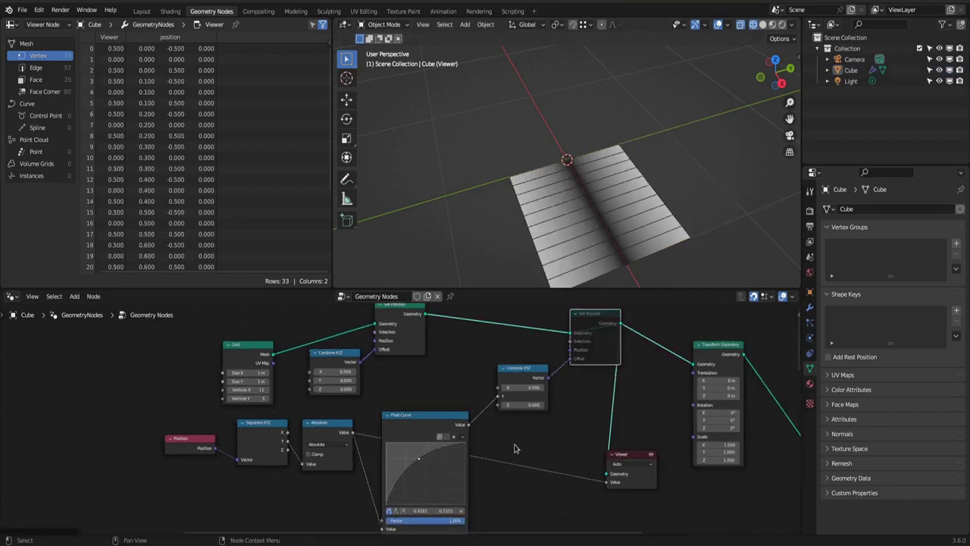
Step: Detach the Absolute node, unmute the second Set Position, and feed Separate XYZ X into the Float Curve shaped as an arch
{"action": "left_click_drag", "start_coordinate": [318, 429], "coordinate": [268, 492], "text": "alt"}
{"action": "left_click_drag", "start_coordinate": [407, 424], "coordinate": [385, 409]}
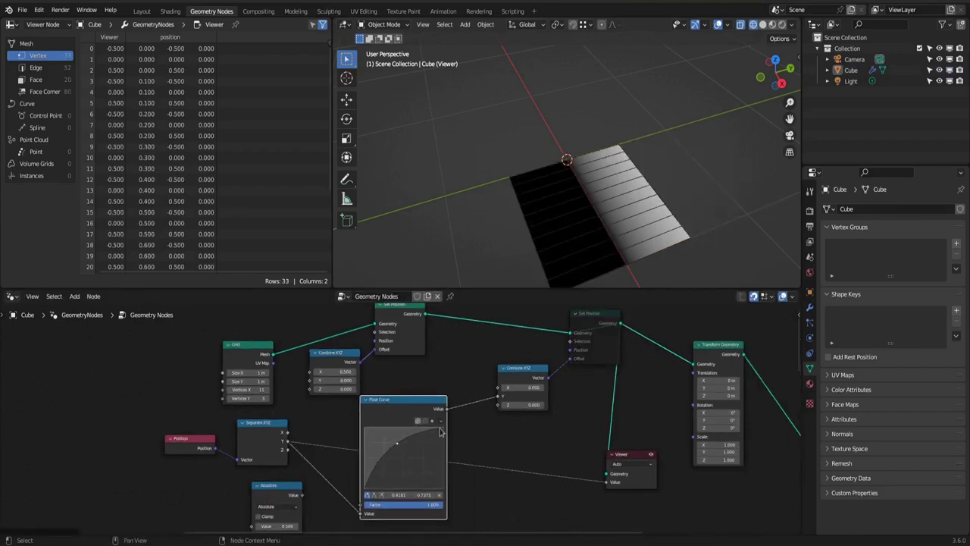
{"action": "left_click_drag", "start_coordinate": [397, 444], "coordinate": [406, 463]}
{"action": "left_click", "coordinate": [595, 337]}
{"action": "key", "text": "m"}
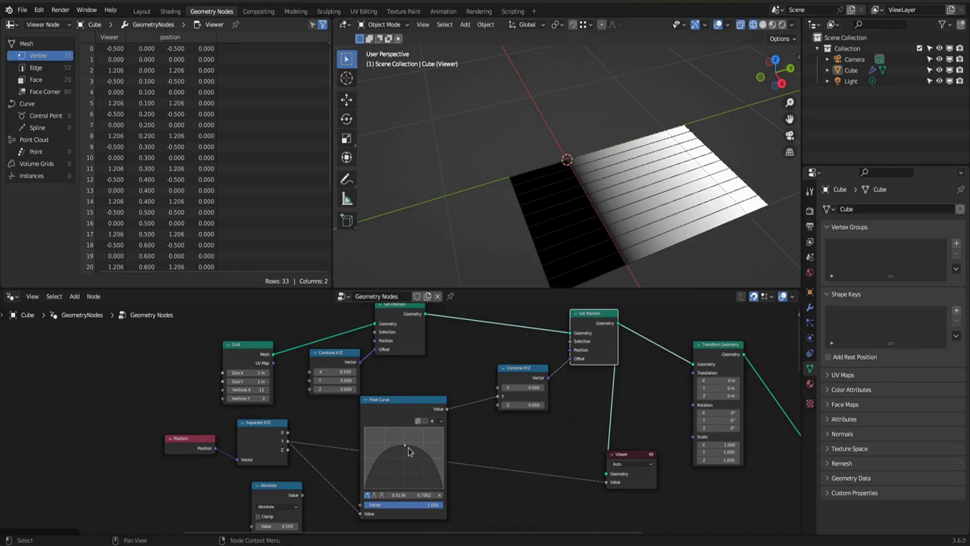
{"action": "left_click_drag", "start_coordinate": [288, 433], "coordinate": [360, 500]}
{"action": "left_click_drag", "start_coordinate": [394, 385], "coordinate": [374, 385]}
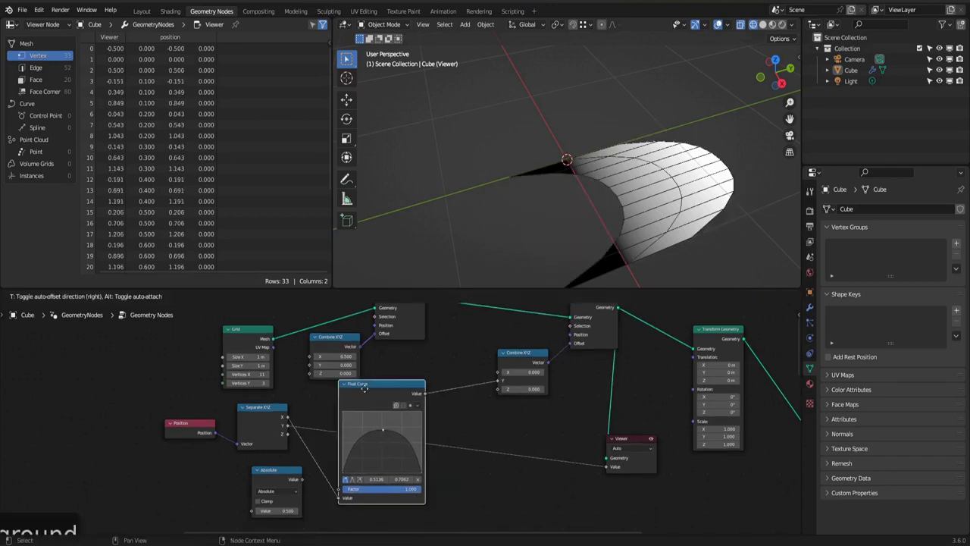
Step: Try the loose Math node as Multiply and Ping-Pong between the Float Curve and Combine XYZ, and detach it
{"action": "left_click_drag", "start_coordinate": [271, 473], "coordinate": [465, 370]}
{"action": "left_click_drag", "start_coordinate": [474, 372], "coordinate": [534, 378], "text": "alt"}
{"action": "left_click", "coordinate": [535, 398]}
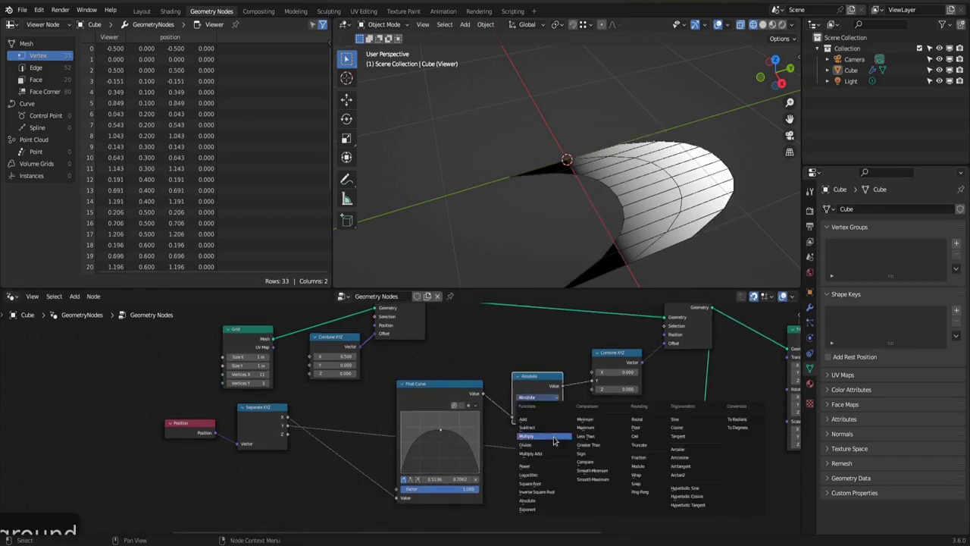
{"action": "left_click", "coordinate": [547, 437]}
{"action": "left_click_drag", "start_coordinate": [545, 426], "coordinate": [583, 425]}
{"action": "left_click", "coordinate": [532, 399]}
{"action": "left_click", "coordinate": [655, 496]}
{"action": "left_click_drag", "start_coordinate": [531, 386], "coordinate": [531, 480], "text": "alt"}
{"action": "left_click_drag", "start_coordinate": [443, 399], "coordinate": [450, 368]}
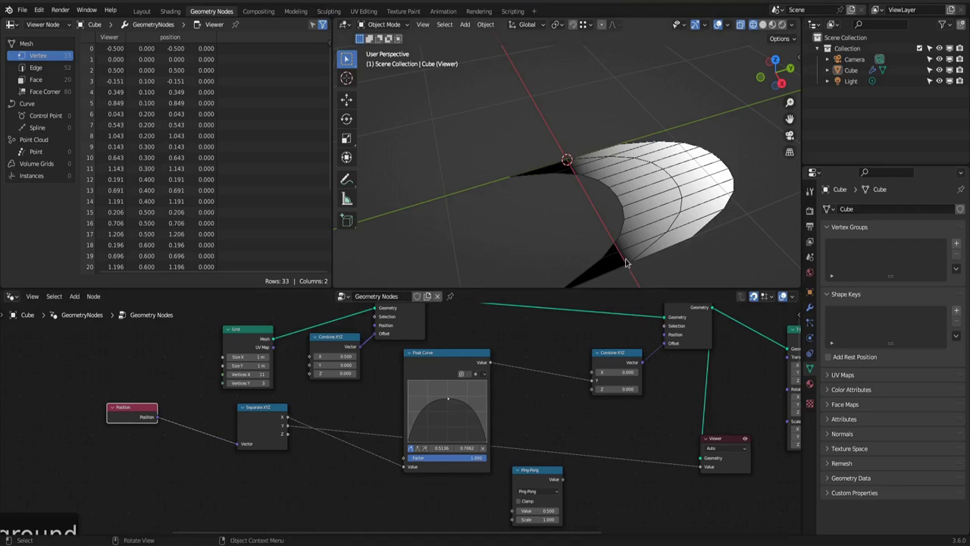
Step: Insert the Math node as Multiply after the Float Curve and connect Separate XYZ Y to its second value
{"action": "left_click_drag", "start_coordinate": [440, 367], "coordinate": [499, 336]}
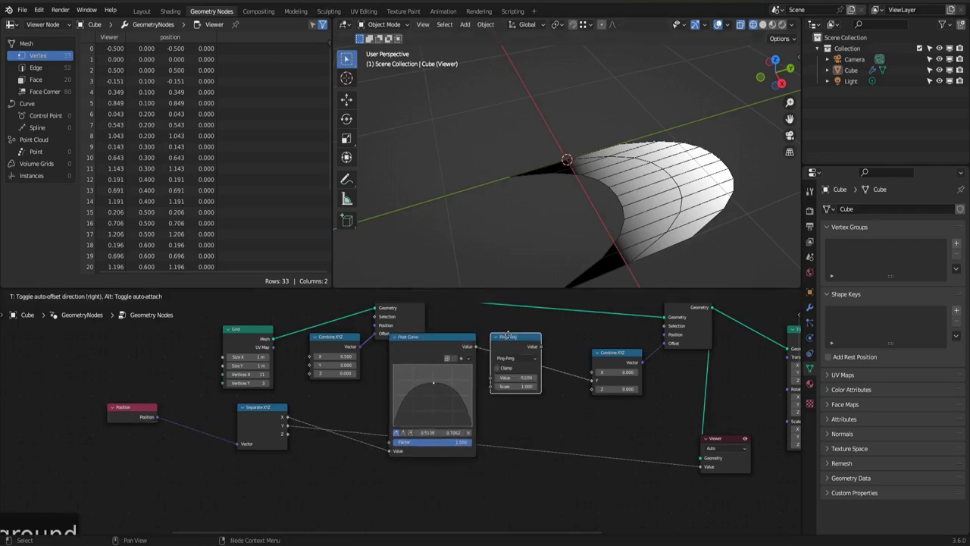
{"action": "left_click", "coordinate": [517, 346]}
{"action": "left_click_drag", "start_coordinate": [288, 425], "coordinate": [505, 394]}
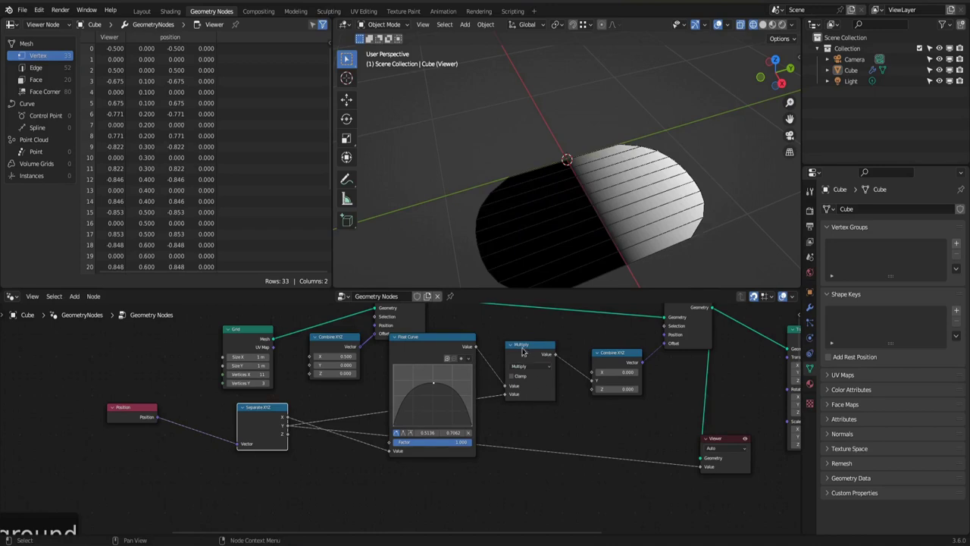
Step: Try a Subtract Math node before the Multiply's second input and between the Multiply and Combine XYZ
{"action": "left_click_drag", "start_coordinate": [614, 348], "coordinate": [403, 372], "text": "alt"}
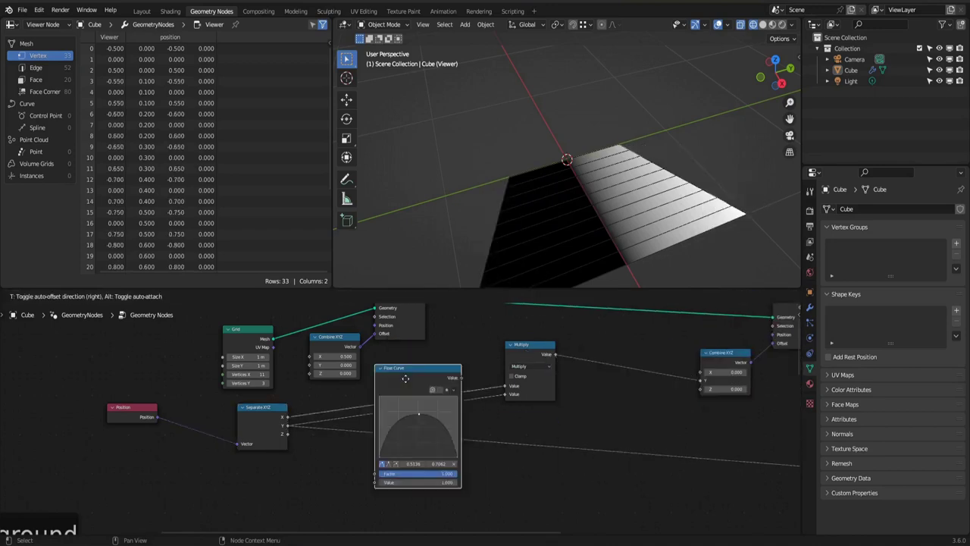
{"action": "left_click_drag", "start_coordinate": [523, 349], "coordinate": [552, 357]}
{"action": "left_click_drag", "start_coordinate": [494, 450], "coordinate": [462, 459]}
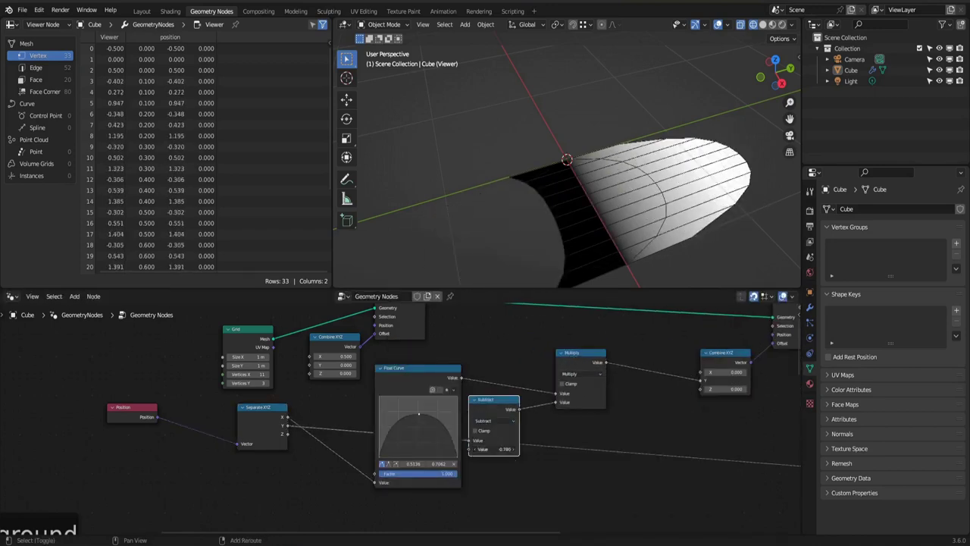
{"action": "left_click_drag", "start_coordinate": [493, 400], "coordinate": [659, 360], "text": "alt"}
{"action": "mouse_move", "coordinate": [659, 410]}
{"action": "left_mouse_down"}
{"action": "mouse_move", "coordinate": [682, 410]}
{"action": "mouse_move", "coordinate": [664, 410]}
{"action": "left_mouse_up"}
{"action": "left_click", "coordinate": [660, 381]}
{"action": "left_click", "coordinate": [656, 426]}
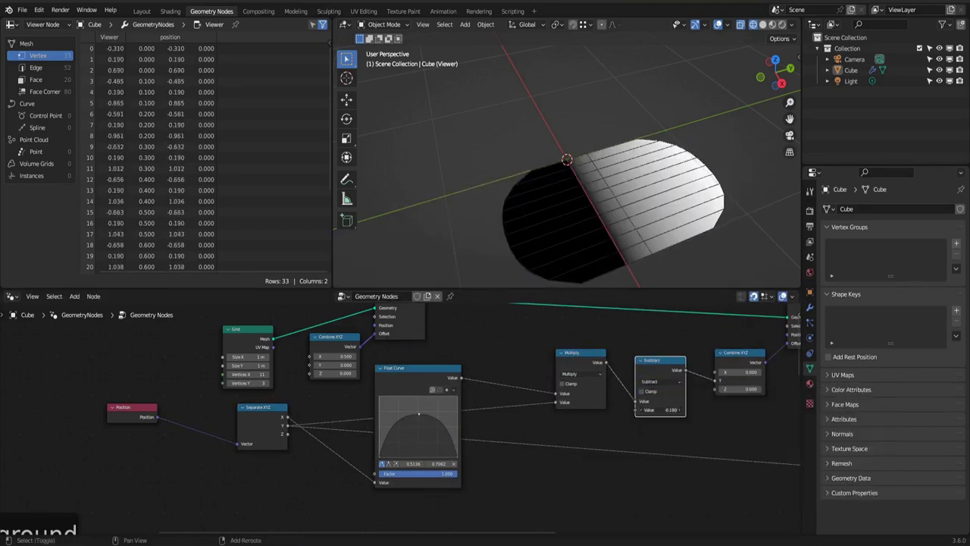
Step: Try the Subtract node with a value of 0.020 on the link from Separate XYZ into the Multiply, and detach it
{"action": "middle_click_drag", "start_coordinate": [432, 424], "coordinate": [432, 436]}
{"action": "left_click_drag", "start_coordinate": [410, 380], "coordinate": [468, 318]}
{"action": "left_click_drag", "start_coordinate": [660, 372], "coordinate": [501, 397], "text": "alt"}
{"action": "left_click", "coordinate": [501, 416]}
{"action": "left_click", "coordinate": [499, 450]}
{"action": "left_click_drag", "start_coordinate": [506, 445], "coordinate": [485, 446]}
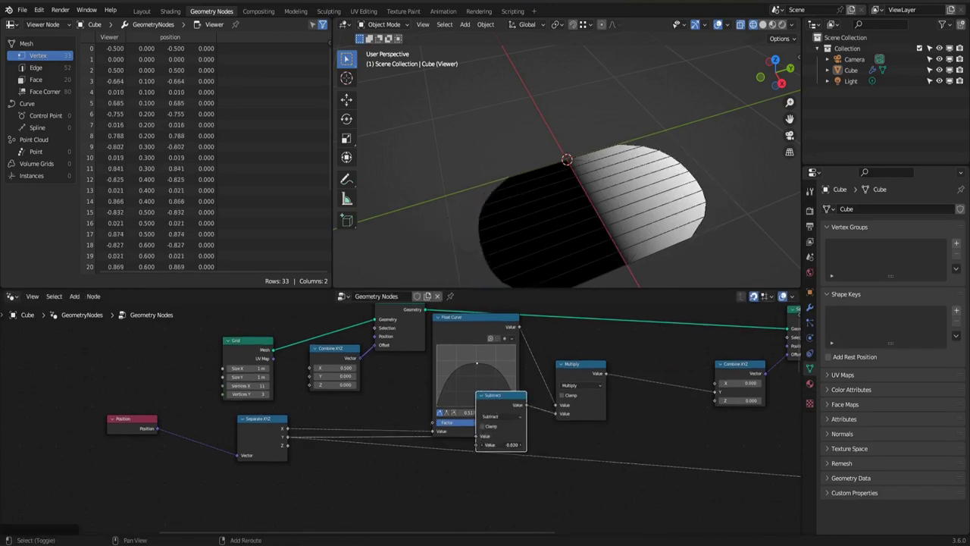
{"action": "left_click_drag", "start_coordinate": [501, 396], "coordinate": [544, 482], "text": "alt"}
{"action": "left_click_drag", "start_coordinate": [461, 333], "coordinate": [446, 364]}
{"action": "middle_click_drag", "start_coordinate": [582, 207], "coordinate": [567, 220]}
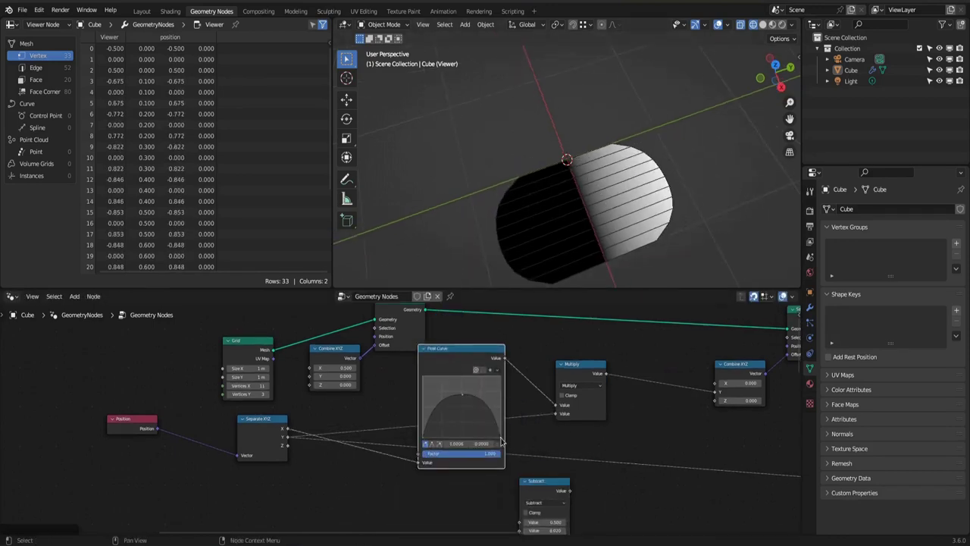
Step: Insert the Subtract node between the Float Curve and the Multiply, and set its value to 0.860
{"action": "left_click_drag", "start_coordinate": [464, 349], "coordinate": [413, 334]}
{"action": "left_click_drag", "start_coordinate": [546, 483], "coordinate": [510, 343]}
{"action": "left_click_drag", "start_coordinate": [513, 391], "coordinate": [557, 391]}
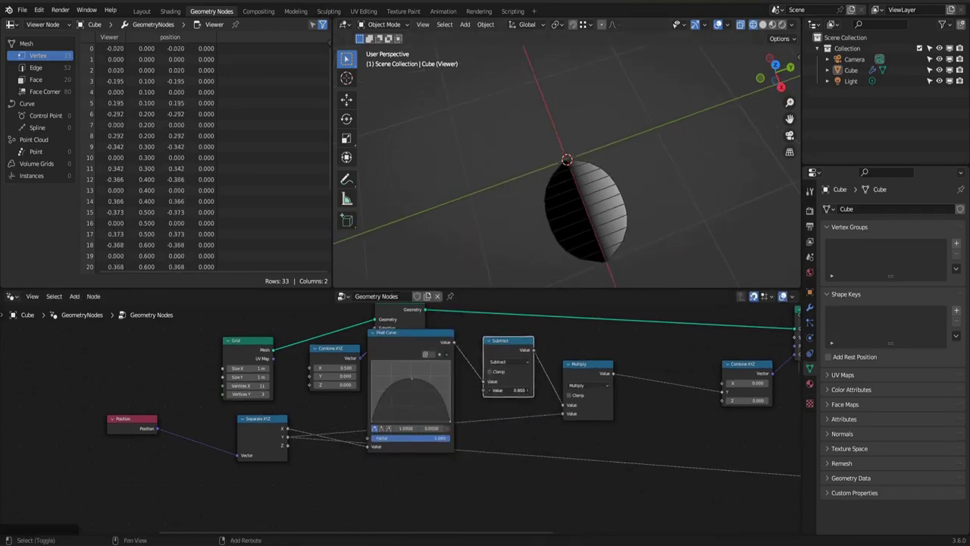
Step: Set Subtract to 1.000, add a second Multiply before the existing one, and raise the Float Curve's start point to 0.25
{"action": "left_click", "coordinate": [659, 370]}
{"action": "left_click", "coordinate": [664, 385]}
{"action": "left_click", "coordinate": [665, 426]}
{"action": "left_click_drag", "start_coordinate": [659, 366], "coordinate": [501, 403], "text": "alt"}
{"action": "left_click_drag", "start_coordinate": [507, 451], "coordinate": [530, 452]}
{"action": "left_click_drag", "start_coordinate": [504, 402], "coordinate": [567, 357], "text": "alt"}
{"action": "mouse_move", "coordinate": [574, 405]}
{"action": "left_mouse_down"}
{"action": "mouse_move", "coordinate": [485, 406]}
{"action": "mouse_move", "coordinate": [574, 406]}
{"action": "left_mouse_up"}
{"action": "middle_click_drag", "start_coordinate": [478, 334], "coordinate": [477, 407]}
{"action": "left_click_drag", "start_coordinate": [411, 406], "coordinate": [425, 369]}
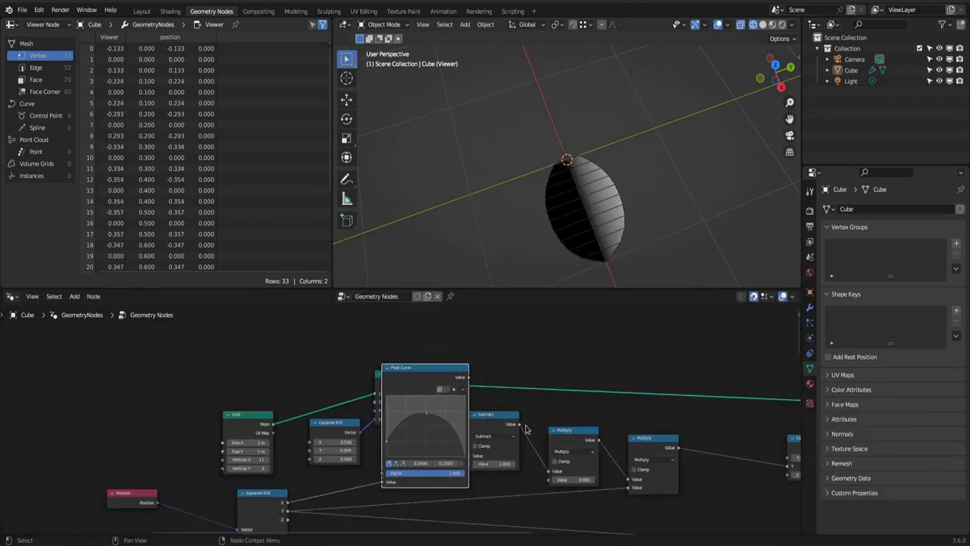
Step: Try the added Multiply between Separate XYZ and the Float Curve, detach it, and spread the remaining nodes apart
{"action": "left_click_drag", "start_coordinate": [569, 429], "coordinate": [337, 456], "text": "alt"}
{"action": "left_click_drag", "start_coordinate": [341, 503], "coordinate": [394, 503]}
{"action": "scroll", "coordinate": [391, 509], "scroll_direction": "down", "scroll_amount": 2}
{"action": "left_click_drag", "start_coordinate": [344, 463], "coordinate": [593, 333], "text": "alt"}
{"action": "scroll", "coordinate": [572, 378], "scroll_direction": "down", "scroll_amount": 1}
{"action": "left_click_drag", "start_coordinate": [583, 451], "coordinate": [258, 408]}
{"action": "left_click_drag", "start_coordinate": [392, 322], "coordinate": [478, 366]}
{"action": "scroll", "coordinate": [454, 379], "scroll_direction": "up", "scroll_amount": 2}
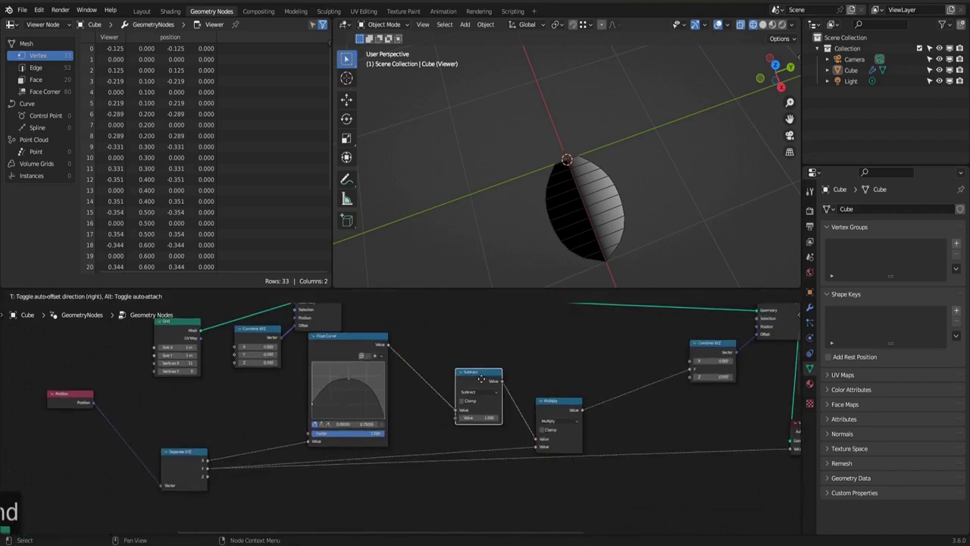
Step: Insert the spare Multiply between the Float Curve and Subtract with a value of 1.810, and set the Grid's Vertices Y to 5
{"action": "scroll", "coordinate": [479, 369], "scroll_direction": "down", "scroll_amount": 3}
{"action": "left_click_drag", "start_coordinate": [506, 306], "coordinate": [432, 410]}
{"action": "mouse_move", "coordinate": [434, 440]}
{"action": "left_mouse_down"}
{"action": "mouse_move", "coordinate": [486, 440]}
{"action": "mouse_move", "coordinate": [418, 440]}
{"action": "left_mouse_up"}
{"action": "scroll", "coordinate": [392, 419], "scroll_direction": "up", "scroll_amount": 2}
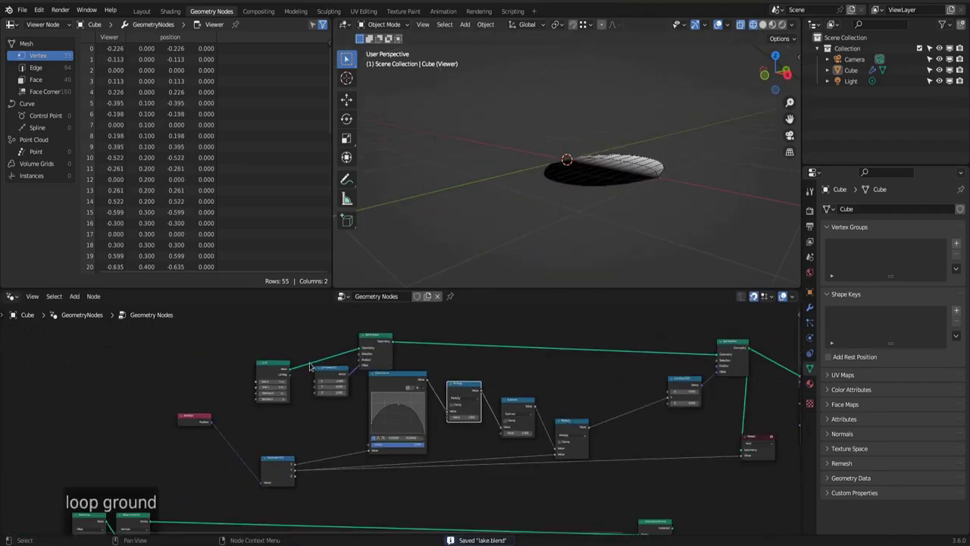
{"action": "middle_click_drag", "start_coordinate": [561, 228], "coordinate": [577, 243]}
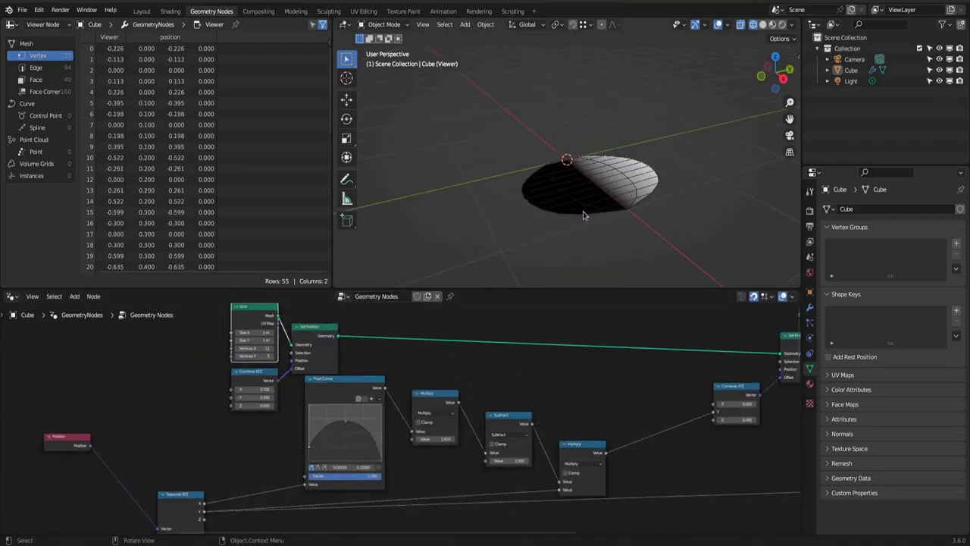
Step: Collapse the Float Curve and move it and the first Multiply beside the Position and Separate XYZ nodes
{"action": "left_click_drag", "start_coordinate": [188, 521], "coordinate": [261, 478]}
{"action": "left_click", "coordinate": [334, 379]}
{"action": "key", "text": "h"}
{"action": "left_click_drag", "start_coordinate": [334, 379], "coordinate": [314, 430]}
{"action": "left_click", "coordinate": [431, 395]}
{"action": "key", "text": "h"}
{"action": "left_click_drag", "start_coordinate": [431, 395], "coordinate": [332, 446]}
Step: Collapse the Subtract and last Multiply nodes and pack them beside the first Multiply
{"action": "left_click", "coordinate": [491, 415]}
{"action": "left_click", "coordinate": [291, 444]}
{"action": "left_click_drag", "start_coordinate": [510, 415], "coordinate": [375, 445]}
{"action": "left_click_drag", "start_coordinate": [321, 490], "coordinate": [335, 490], "text": "shift"}
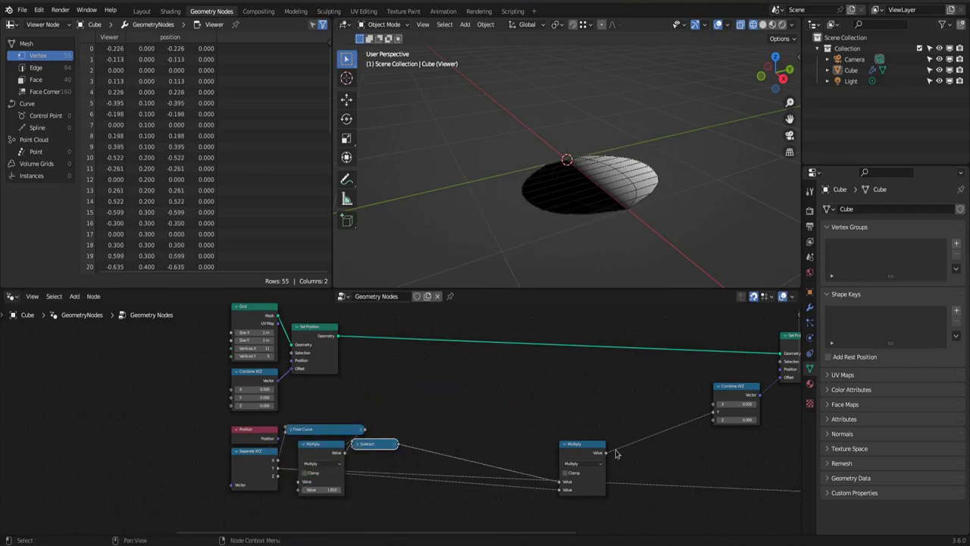
{"action": "left_click", "coordinate": [566, 445]}
{"action": "left_click_drag", "start_coordinate": [584, 445], "coordinate": [376, 457]}
Step: Preview the Multiply nodes' outputs on the grid and save the file
{"action": "scroll", "coordinate": [651, 453], "scroll_direction": "down", "scroll_amount": 3}
{"action": "middle_click_drag", "start_coordinate": [652, 452], "coordinate": [521, 450]}
{"action": "left_click", "coordinate": [254, 452], "text": "ctrl+shift"}
{"action": "left_click", "coordinate": [289, 458], "text": "ctrl+shift"}
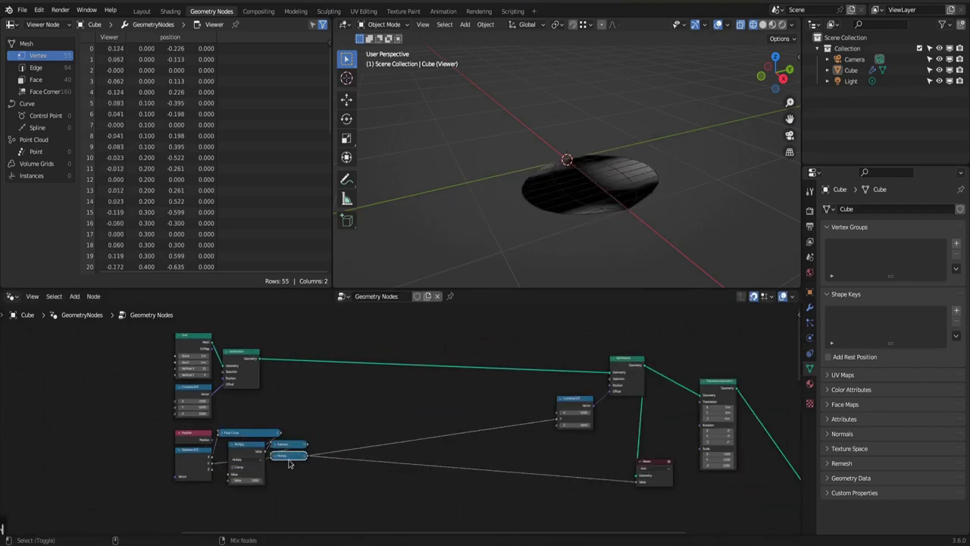
{"action": "key", "text": "ctrl+s"}
Step: Move the second Set Position, its Combine XYZ, and the Transform Geometry node close to the first Set Position
{"action": "left_click_drag", "start_coordinate": [552, 379], "coordinate": [630, 436]}
{"action": "key", "text": "g"}
{"action": "left_click", "coordinate": [367, 431]}
{"action": "left_click_drag", "start_coordinate": [367, 357], "coordinate": [313, 351]}
{"action": "left_click_drag", "start_coordinate": [701, 381], "coordinate": [384, 349]}
{"action": "scroll", "coordinate": [327, 440], "scroll_direction": "up", "scroll_amount": 4}
{"action": "middle_click_drag", "start_coordinate": [327, 439], "coordinate": [480, 413]}
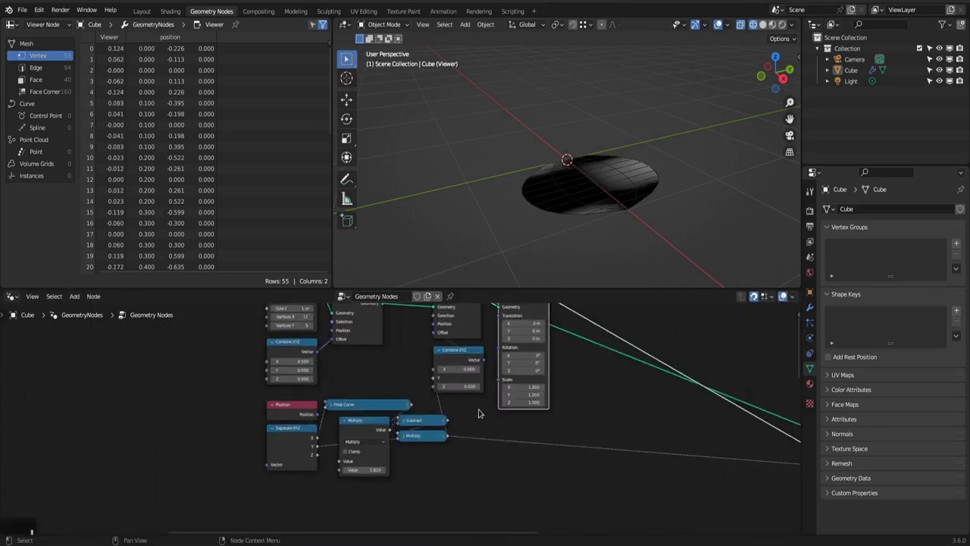
{"action": "key", "text": "g"}
{"action": "left_click", "coordinate": [491, 429]}
Step: Duplicate the Float Curve below the original, feed it from Separate XYZ X, and connect its output to the Combine XYZ Z input
{"action": "middle_click_drag", "start_coordinate": [430, 478], "coordinate": [437, 424]}
{"action": "left_click", "coordinate": [371, 356]}
{"action": "key", "text": "shift+d"}
{"action": "left_click", "coordinate": [370, 455]}
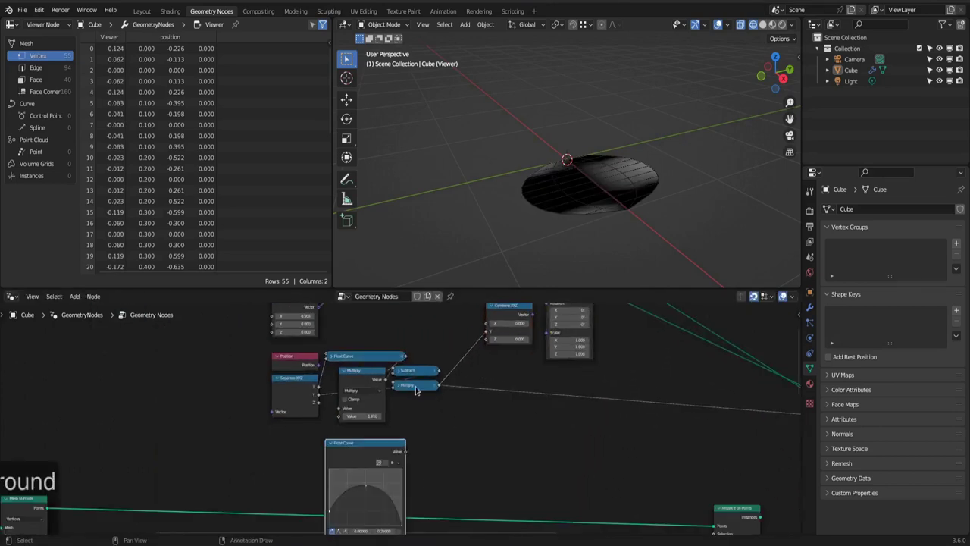
{"action": "left_click", "coordinate": [416, 386]}
{"action": "middle_click_drag", "start_coordinate": [336, 404], "coordinate": [381, 343]}
{"action": "middle_click_drag", "start_coordinate": [467, 429], "coordinate": [390, 515]}
{"action": "left_click_drag", "start_coordinate": [373, 477], "coordinate": [453, 363]}
{"action": "middle_click_drag", "start_coordinate": [413, 194], "coordinate": [485, 162]}
Step: Reshape the duplicated Float Curve by lowering its start point to 0, pulling its middle down, and raising its end point
{"action": "middle_click_drag", "start_coordinate": [364, 486], "coordinate": [385, 433]}
{"action": "left_click_drag", "start_coordinate": [316, 485], "coordinate": [316, 499]}
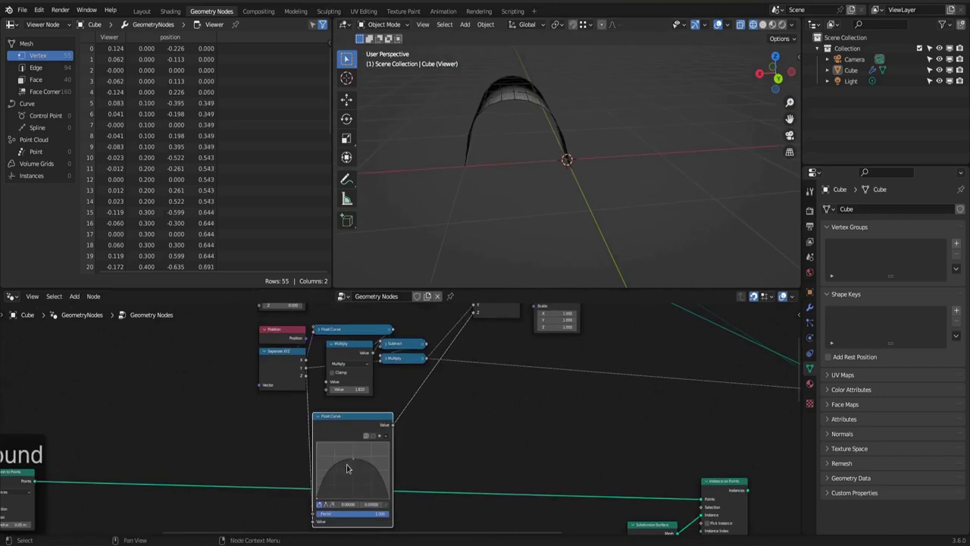
{"action": "left_click_drag", "start_coordinate": [353, 459], "coordinate": [354, 486]}
{"action": "left_click_drag", "start_coordinate": [388, 498], "coordinate": [388, 456]}
{"action": "middle_click_drag", "start_coordinate": [720, 151], "coordinate": [536, 174]}
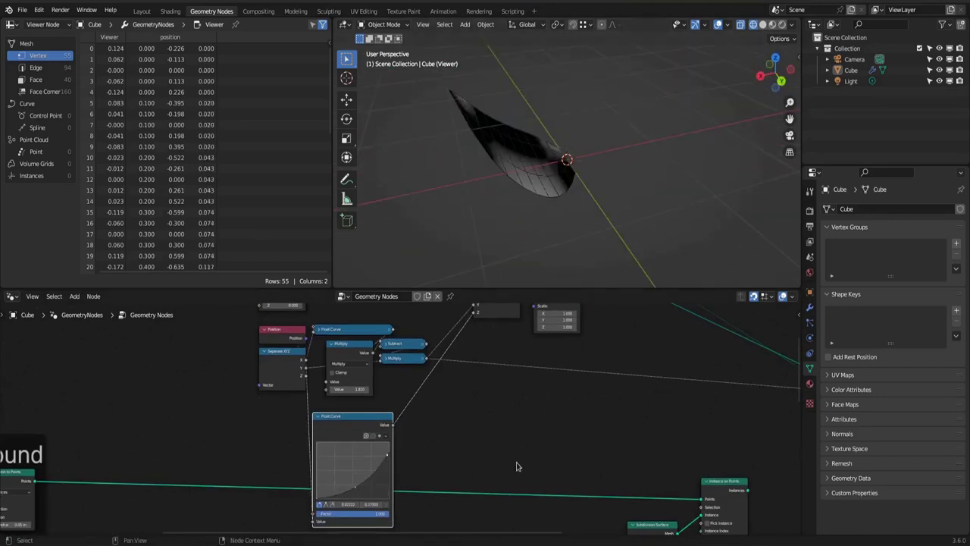
{"action": "middle_click_drag", "start_coordinate": [512, 211], "coordinate": [510, 169]}
Step: Insert a Subtract Math node between Separate XYZ and the duplicated Float Curve, and mute it
{"action": "left_click_drag", "start_coordinate": [347, 417], "coordinate": [414, 417]}
{"action": "left_click", "coordinate": [338, 438]}
{"action": "left_click", "coordinate": [356, 458]}
{"action": "left_click", "coordinate": [354, 425]}
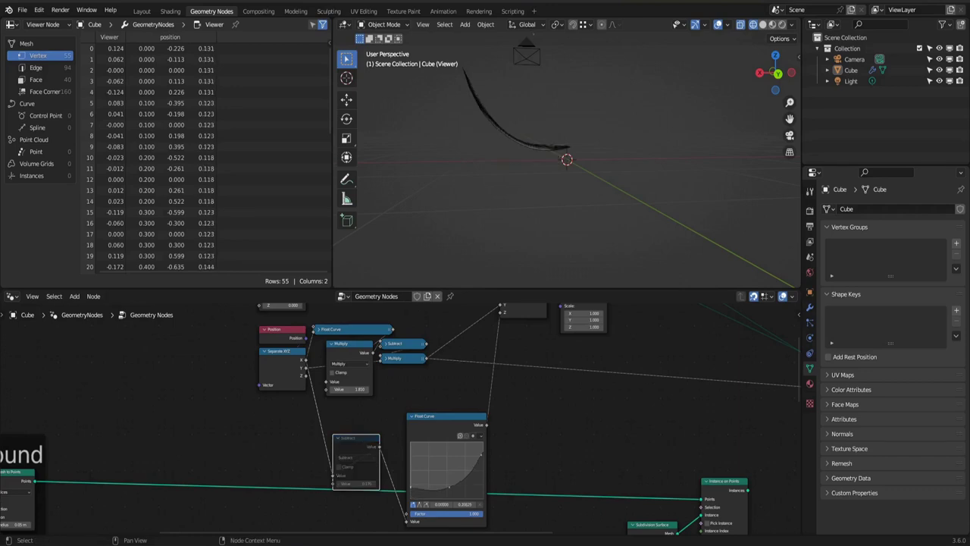
{"action": "middle_click_drag", "start_coordinate": [489, 220], "coordinate": [503, 211]}
Step: Preview the duplicated Float Curve, move the Subtract node after it, and unmute it with a value of 0.210
{"action": "left_click", "coordinate": [416, 418], "text": "ctrl+shift"}
{"action": "scroll", "coordinate": [403, 421], "scroll_direction": "down", "scroll_amount": 3}
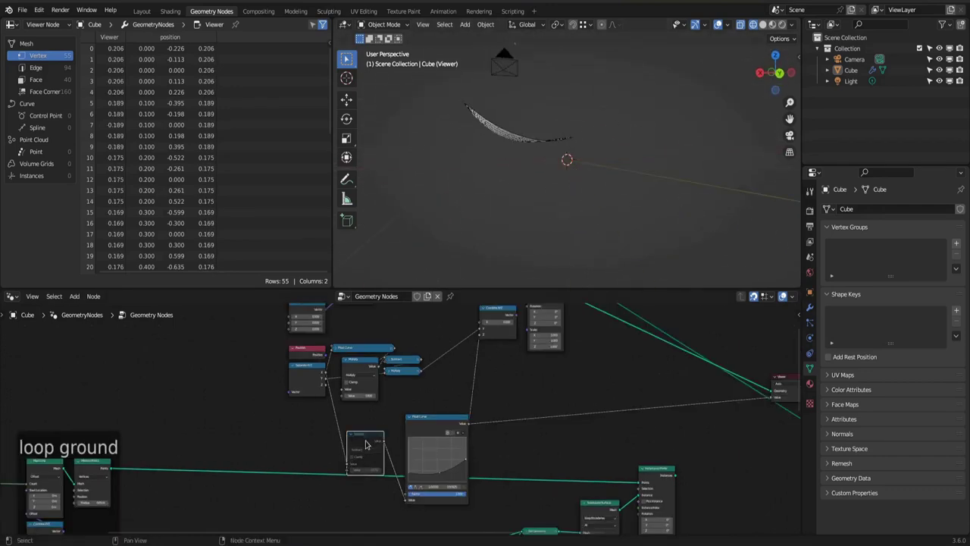
{"action": "left_click_drag", "start_coordinate": [365, 444], "coordinate": [479, 369], "text": "alt"}
{"action": "key", "text": "m"}
{"action": "middle_click_drag", "start_coordinate": [539, 247], "coordinate": [501, 267]}
{"action": "scroll", "coordinate": [472, 462], "scroll_direction": "up", "scroll_amount": 4}
{"action": "middle_click_drag", "start_coordinate": [472, 472], "coordinate": [436, 502]}
{"action": "mouse_move", "coordinate": [504, 205]}
{"action": "middle_mouse_down"}
{"action": "mouse_move", "coordinate": [531, 175]}
{"action": "mouse_move", "coordinate": [509, 213]}
{"action": "middle_mouse_up"}
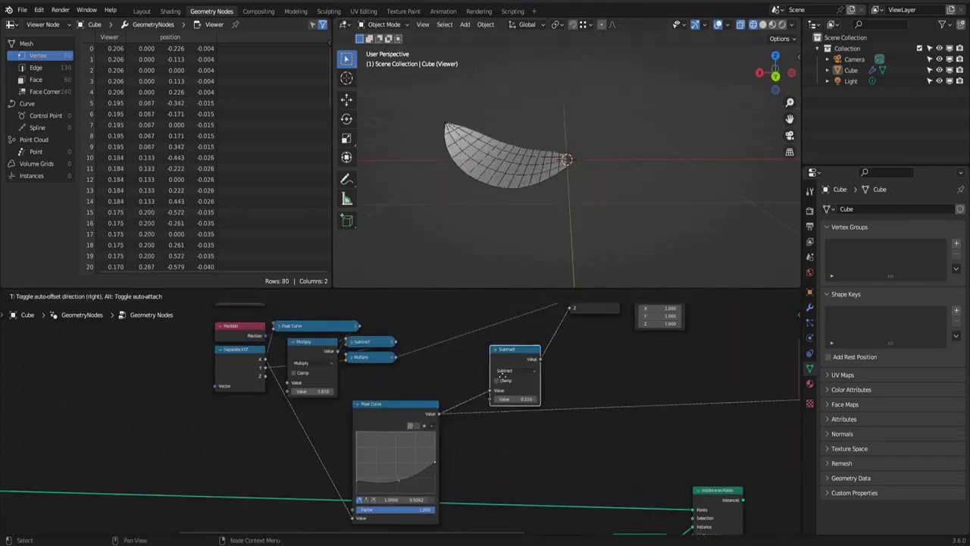
Step: Try another Math operation on a copy of the Subtract node before the Combine XYZ Z input
{"action": "left_click_drag", "start_coordinate": [502, 377], "coordinate": [501, 463]}
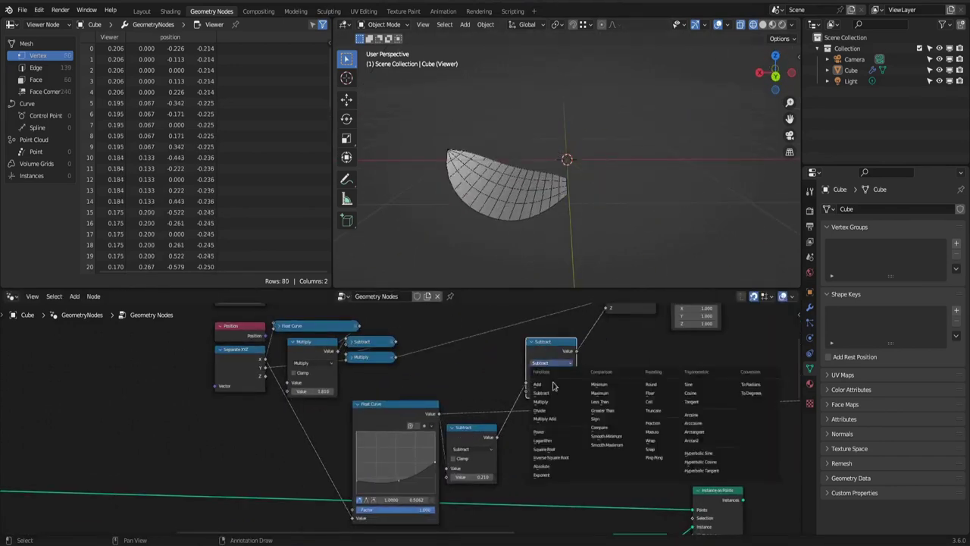
{"action": "left_click", "coordinate": [595, 407]}
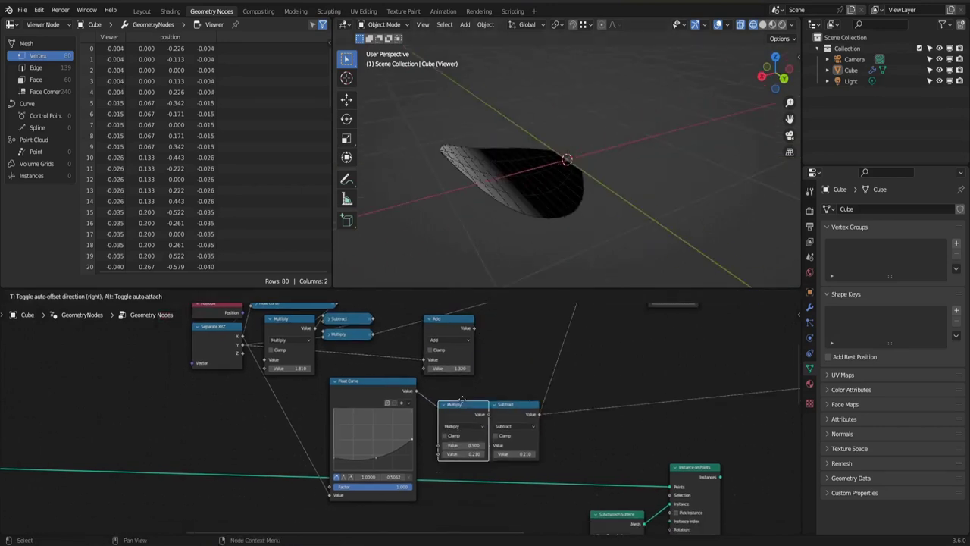
{"action": "middle_click_drag", "start_coordinate": [546, 182], "coordinate": [595, 115]}
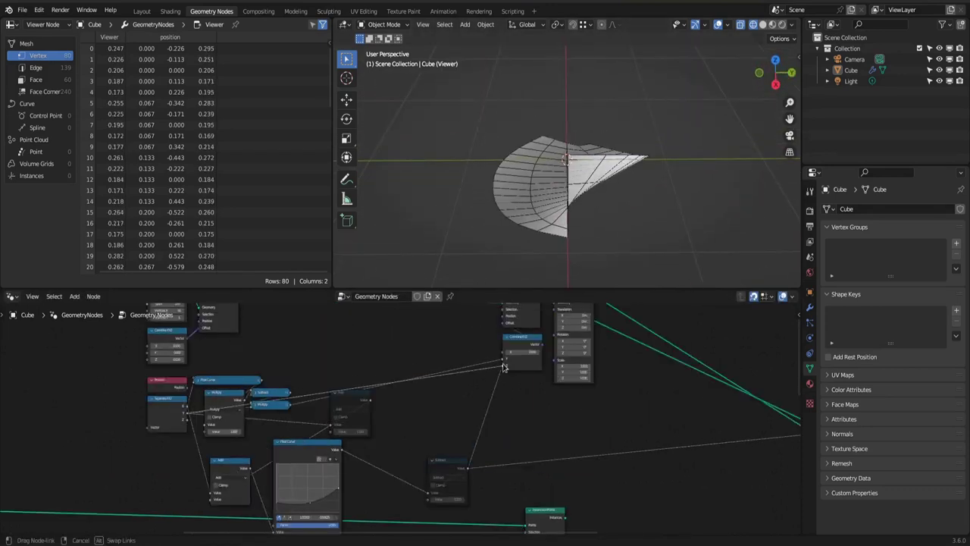
Step: Try driving the Combine XYZ Z input with the Separate XYZ Y output, and cut the link into Z
{"action": "left_click_drag", "start_coordinate": [504, 367], "coordinate": [503, 367]}
{"action": "middle_click_drag", "start_coordinate": [633, 211], "coordinate": [650, 170]}
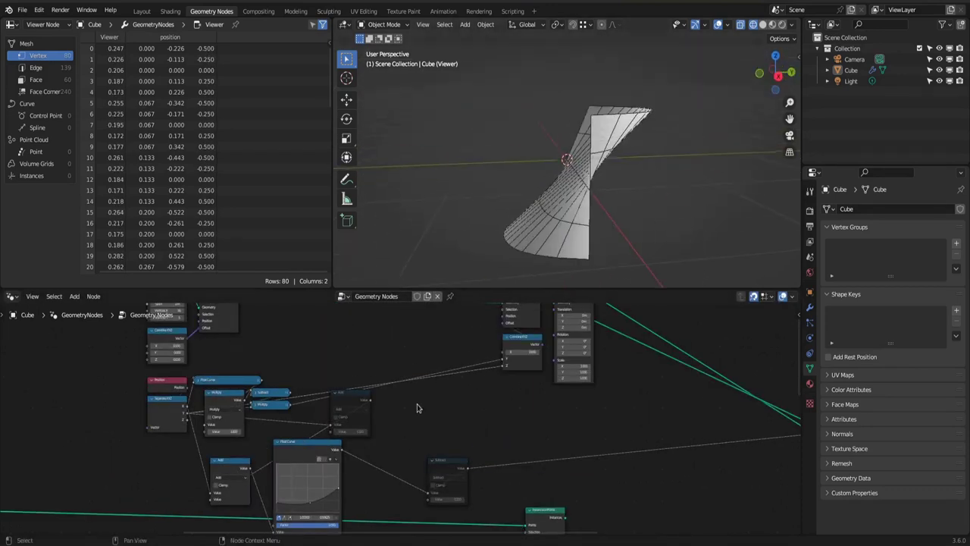
{"action": "right_click_drag", "start_coordinate": [491, 365], "coordinate": [486, 376], "text": "ctrl"}
{"action": "middle_click_drag", "start_coordinate": [512, 176], "coordinate": [503, 227]}
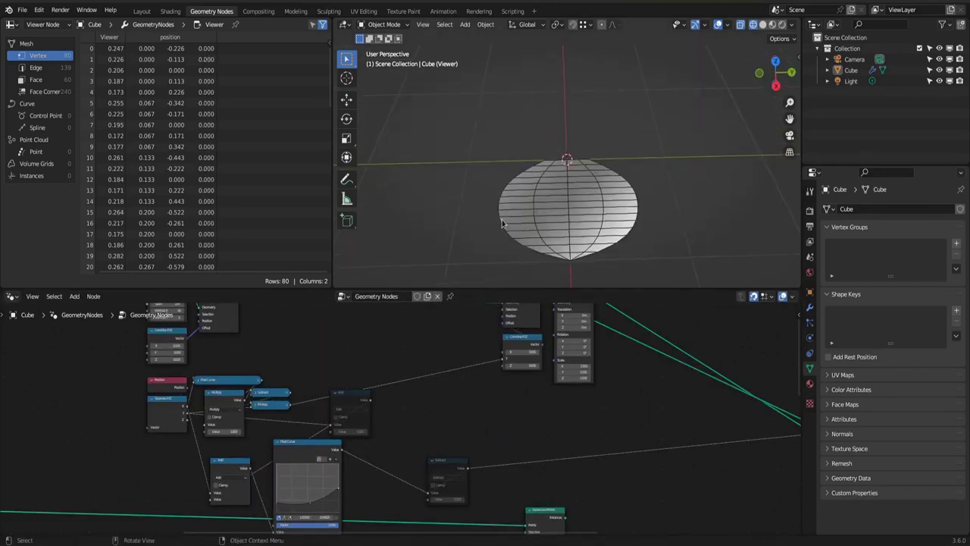
Step: Preview the Separate XYZ output on the flat grid shape
{"action": "left_click", "coordinate": [166, 426], "text": "ctrl+shift"}
{"action": "scroll", "coordinate": [189, 432], "scroll_direction": "down", "scroll_amount": 1}
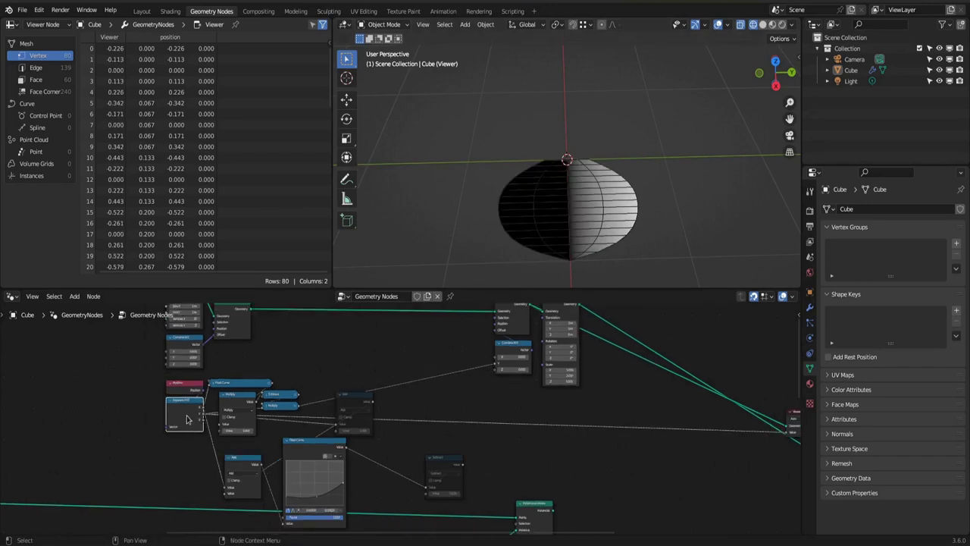
{"action": "scroll", "coordinate": [188, 418], "scroll_direction": "down", "scroll_amount": 5}
{"action": "scroll", "coordinate": [113, 415], "scroll_direction": "up", "scroll_amount": 6}
Step: Add a Normal input node with its own Separate XYZ, preview the separated normal, and place the Normal node below it
{"action": "key", "text": "shift+a"}
{"action": "mouse_move", "coordinate": [106, 299]}
{"action": "mouse_move", "coordinate": [160, 319]}
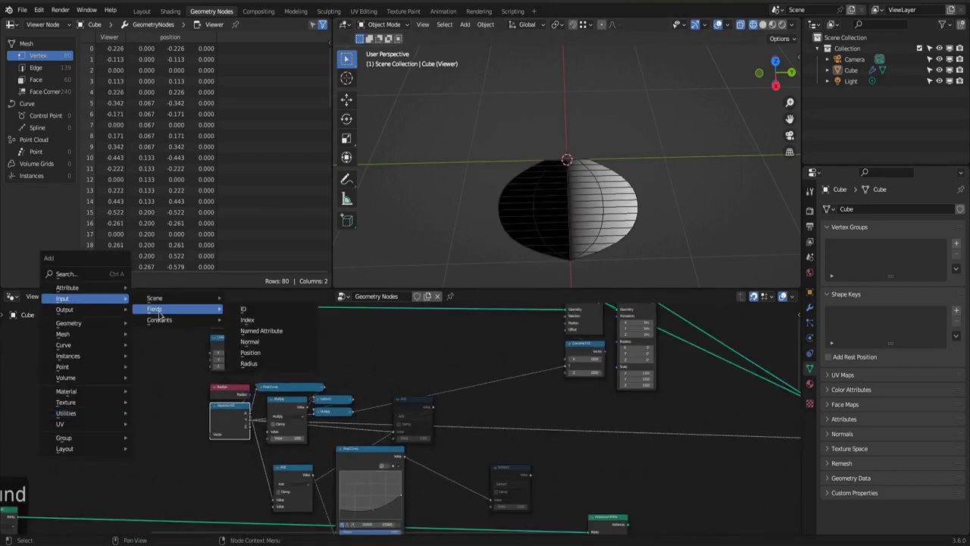
{"action": "left_click", "coordinate": [272, 345]}
{"action": "left_click", "coordinate": [139, 404]}
{"action": "left_click", "coordinate": [174, 415], "text": "ctrl+shift"}
{"action": "left_click", "coordinate": [159, 456], "text": "ctrl+shift"}
{"action": "left_click_drag", "start_coordinate": [154, 414], "coordinate": [159, 469]}
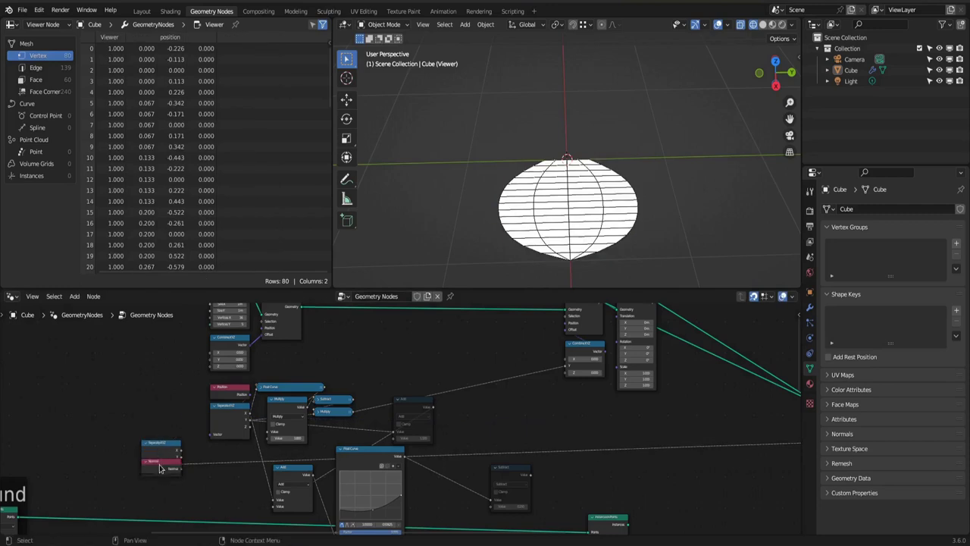
Step: Delete the Normal node and its separate Separate XYZ node
{"action": "left_click_drag", "start_coordinate": [551, 379], "coordinate": [566, 372]}
{"action": "left_click_drag", "start_coordinate": [110, 383], "coordinate": [180, 457]}
{"action": "key", "text": "x"}
Step: Preview the bend Float Curve output and the collapsed Multiply output on the leaf shape
{"action": "middle_click_drag", "start_coordinate": [356, 428], "coordinate": [327, 447]}
{"action": "left_click", "coordinate": [339, 468], "text": "ctrl+shift"}
{"action": "mouse_move", "coordinate": [485, 205]}
{"action": "middle_mouse_down"}
{"action": "mouse_move", "coordinate": [485, 171]}
{"action": "mouse_move", "coordinate": [487, 206]}
{"action": "middle_mouse_up"}
{"action": "middle_click_drag", "start_coordinate": [490, 444], "coordinate": [496, 409]}
{"action": "left_click", "coordinate": [309, 392], "text": "ctrl+shift"}
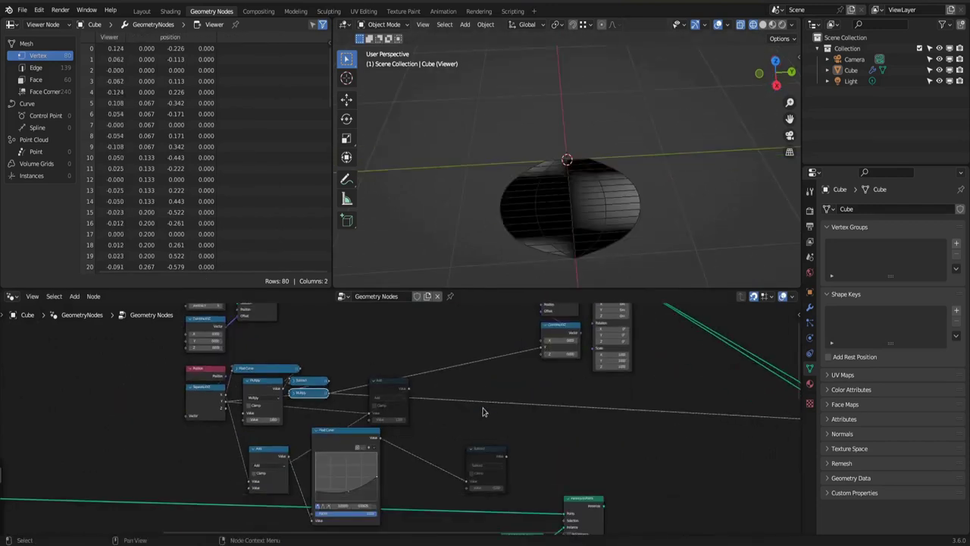
{"action": "middle_click_drag", "start_coordinate": [557, 231], "coordinate": [476, 199]}
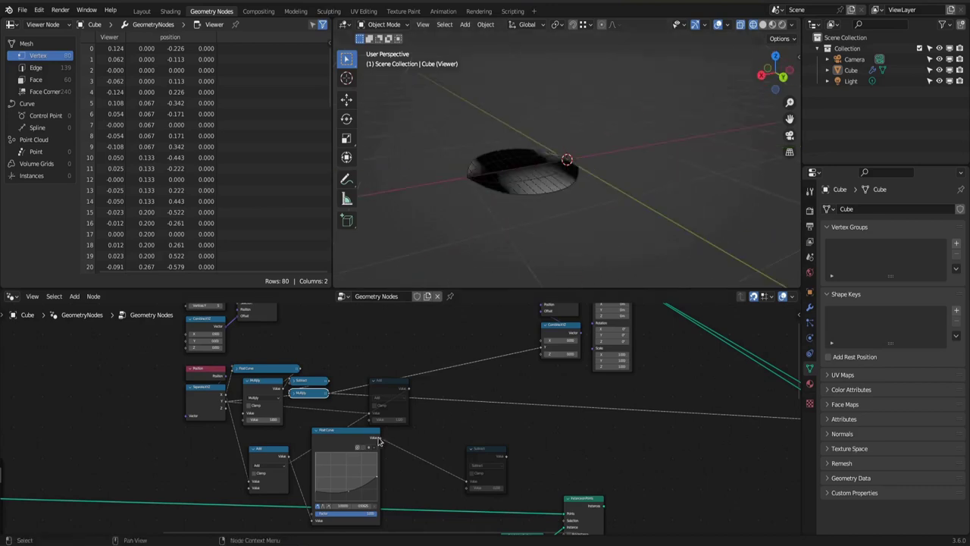
Step: Try driving the Combine XYZ Z input directly with the bend Float Curve, fed by the Separate XYZ Y output
{"action": "left_click_drag", "start_coordinate": [380, 437], "coordinate": [540, 354]}
{"action": "mouse_move", "coordinate": [277, 451]}
{"action": "left_mouse_down"}
{"action": "mouse_move", "coordinate": [255, 453]}
{"action": "mouse_move", "coordinate": [277, 437]}
{"action": "left_mouse_up"}
{"action": "left_click_drag", "start_coordinate": [226, 401], "coordinate": [311, 519]}
{"action": "middle_click_drag", "start_coordinate": [565, 158], "coordinate": [606, 178]}
Step: Rearrange the Add and bend Float Curve nodes, link Add into the curve, and route the curve through Subtract into Combine XYZ Z
{"action": "left_click_drag", "start_coordinate": [279, 413], "coordinate": [257, 426]}
{"action": "left_click_drag", "start_coordinate": [388, 360], "coordinate": [286, 423]}
{"action": "left_click_drag", "start_coordinate": [342, 406], "coordinate": [372, 386]}
{"action": "key", "text": "m"}
{"action": "key", "text": "m"}
{"action": "middle_click_drag", "start_coordinate": [607, 282], "coordinate": [587, 255]}
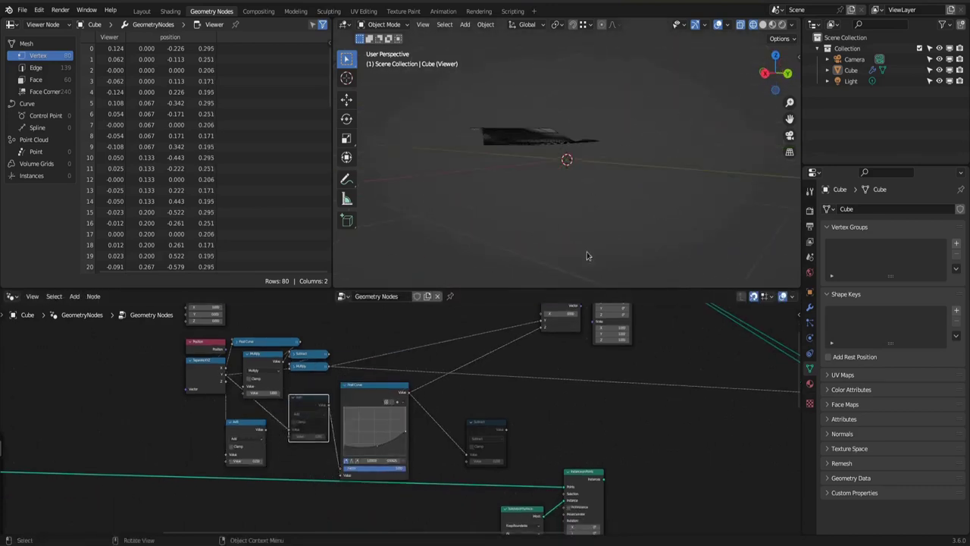
{"action": "left_click_drag", "start_coordinate": [342, 477], "coordinate": [344, 475]}
{"action": "middle_click_drag", "start_coordinate": [630, 93], "coordinate": [549, 227]}
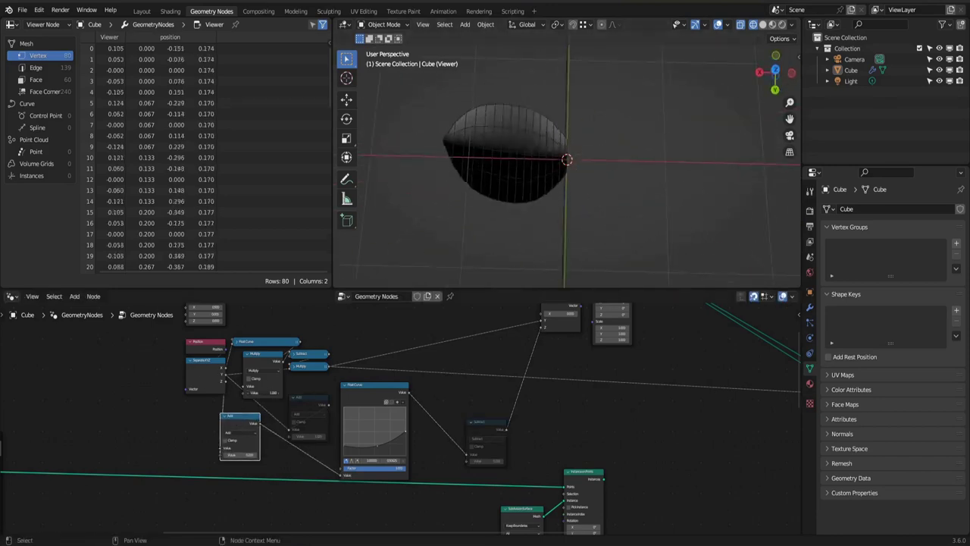
Step: Remove the muted Add node, expand the outline Float Curve, and spread out the surrounding nodes
{"action": "scroll", "coordinate": [400, 385], "scroll_direction": "down", "scroll_amount": 9}
{"action": "left_click_drag", "start_coordinate": [319, 334], "coordinate": [551, 402]}
{"action": "scroll", "coordinate": [364, 384], "scroll_direction": "up", "scroll_amount": 9}
{"action": "left_click_drag", "start_coordinate": [380, 387], "coordinate": [353, 368]}
{"action": "left_click_drag", "start_coordinate": [349, 383], "coordinate": [352, 335]}
{"action": "left_click", "coordinate": [329, 354]}
{"action": "left_click_drag", "start_coordinate": [274, 345], "coordinate": [304, 386]}
{"action": "left_click_drag", "start_coordinate": [301, 384], "coordinate": [246, 396]}
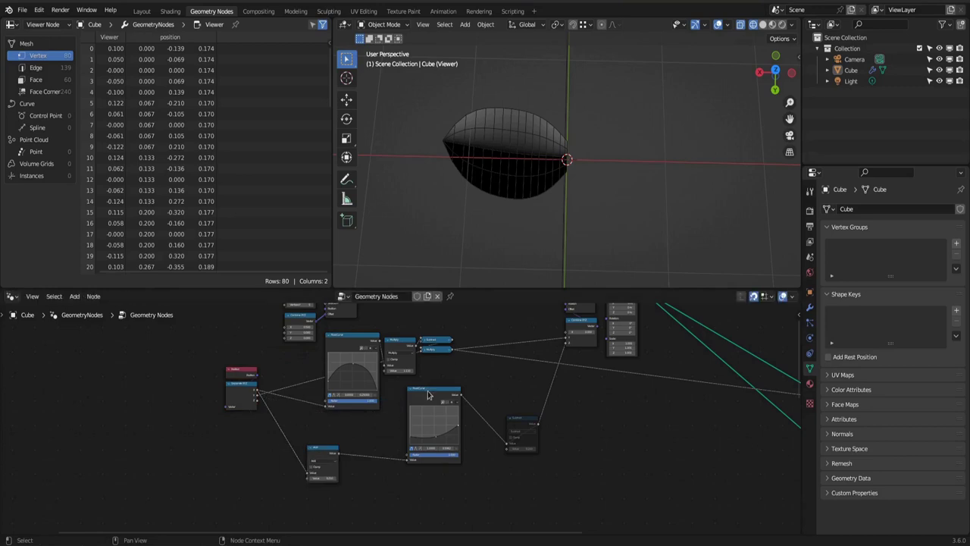
Step: Place the bend Float Curve and Subtract nodes beside the Add node and enable Subtract
{"action": "left_click_drag", "start_coordinate": [428, 391], "coordinate": [369, 431]}
{"action": "left_click_drag", "start_coordinate": [523, 421], "coordinate": [442, 465]}
{"action": "middle_click_drag", "start_coordinate": [500, 220], "coordinate": [500, 140]}
{"action": "left_click", "coordinate": [442, 463]}
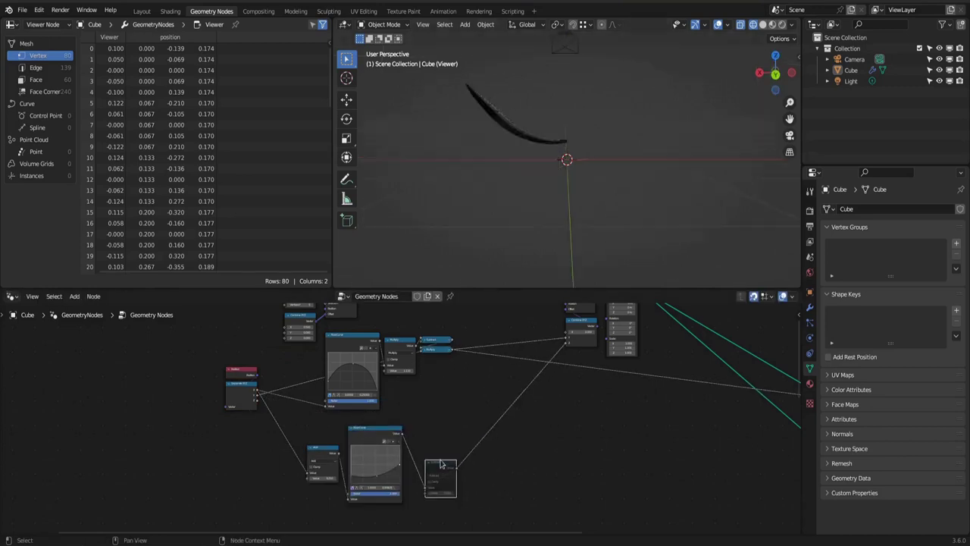
Step: Move the Set Position and Combine XYZ pair closer to the outline nodes and insert a duplicate pair before Transform Geometry
{"action": "scroll", "coordinate": [533, 457], "scroll_direction": "down", "scroll_amount": 3}
{"action": "left_click_drag", "start_coordinate": [538, 363], "coordinate": [457, 370]}
{"action": "middle_click_drag", "start_coordinate": [516, 166], "coordinate": [467, 223]}
{"action": "middle_click_drag", "start_coordinate": [523, 364], "coordinate": [467, 411]}
{"action": "left_click_drag", "start_coordinate": [472, 380], "coordinate": [393, 385]}
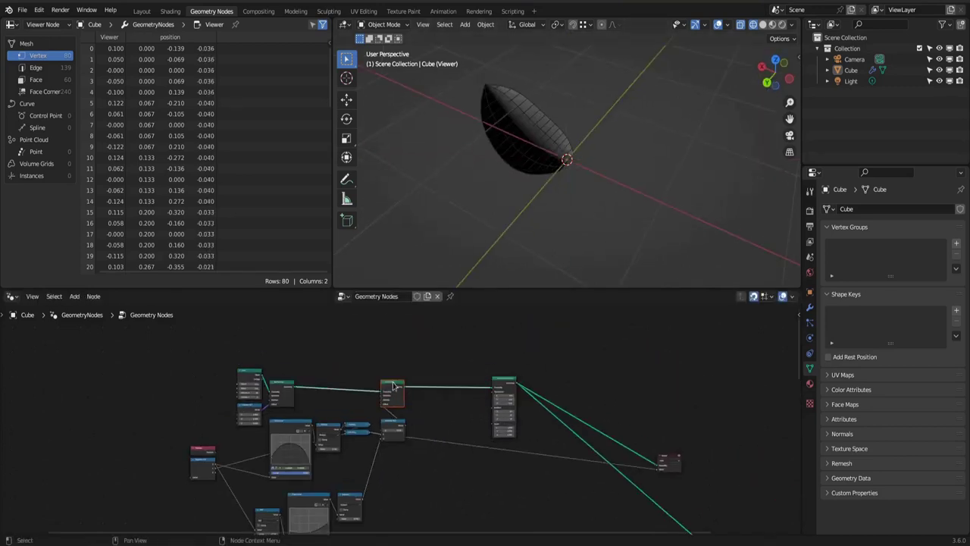
{"action": "key", "text": "shift+d"}
{"action": "scroll", "coordinate": [401, 409], "scroll_direction": "up", "scroll_amount": 4}
{"action": "left_click", "coordinate": [392, 376]}
{"action": "left_click_drag", "start_coordinate": [475, 314], "coordinate": [476, 356]}
{"action": "left_click_drag", "start_coordinate": [443, 379], "coordinate": [496, 375]}
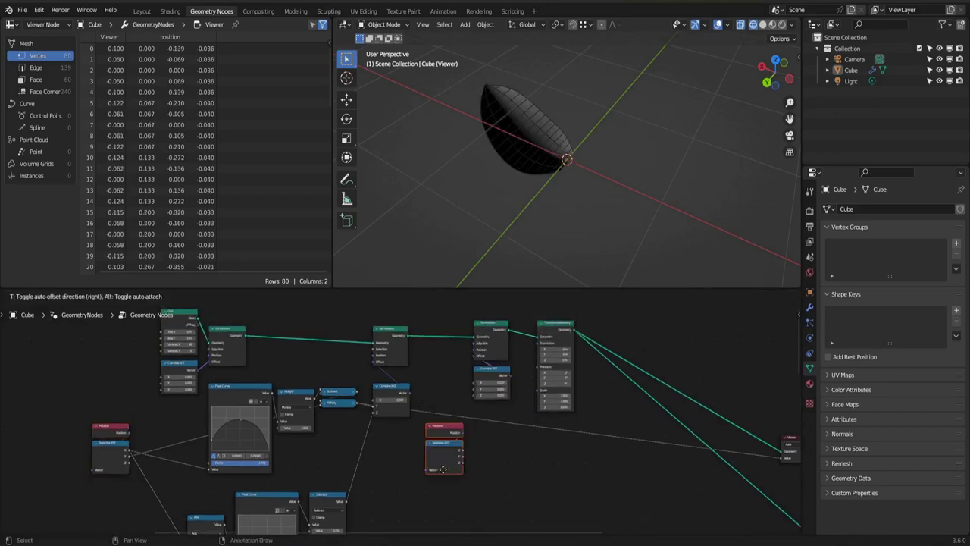
Step: Duplicate the Position and Separate XYZ nodes and link the copied Y output to the new Combine XYZ Z input
{"action": "left_click", "coordinate": [407, 497]}
{"action": "scroll", "coordinate": [407, 497], "scroll_direction": "up", "scroll_amount": 3}
{"action": "middle_click_drag", "start_coordinate": [481, 460], "coordinate": [402, 460]}
{"action": "left_click", "coordinate": [402, 455]}
{"action": "middle_click_drag", "start_coordinate": [455, 216], "coordinate": [625, 178]}
Step: Shift the new Set Position, Combine XYZ and Transform Geometry nodes further along the chain and reposition the copied Position and Separate XYZ pair
{"action": "scroll", "coordinate": [424, 478], "scroll_direction": "down", "scroll_amount": 3}
{"action": "left_click_drag", "start_coordinate": [500, 425], "coordinate": [387, 337]}
{"action": "left_click_drag", "start_coordinate": [411, 368], "coordinate": [470, 364]}
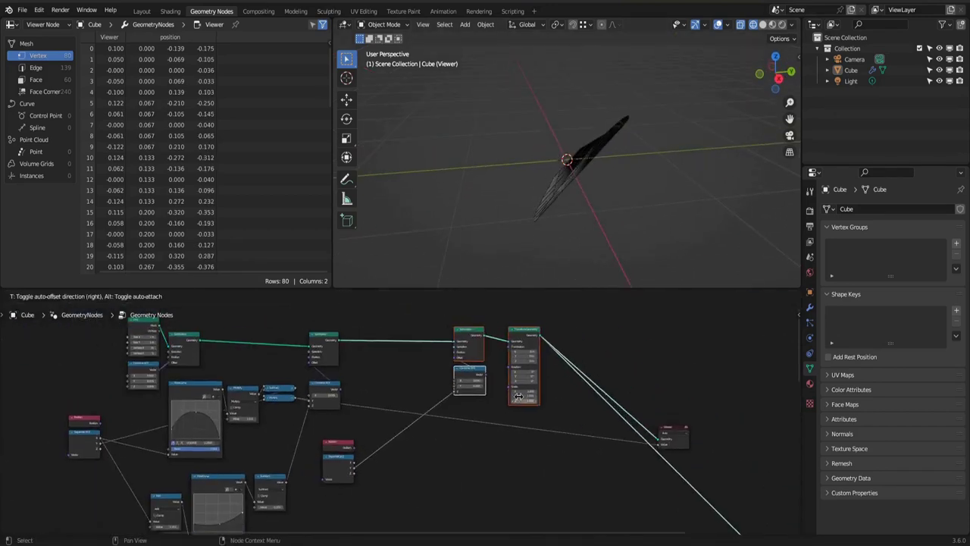
{"action": "left_click_drag", "start_coordinate": [382, 497], "coordinate": [310, 432]}
{"action": "left_click_drag", "start_coordinate": [338, 454], "coordinate": [365, 443]}
{"action": "middle_click_drag", "start_coordinate": [449, 464], "coordinate": [395, 441]}
{"action": "scroll", "coordinate": [292, 486], "scroll_direction": "up", "scroll_amount": 2}
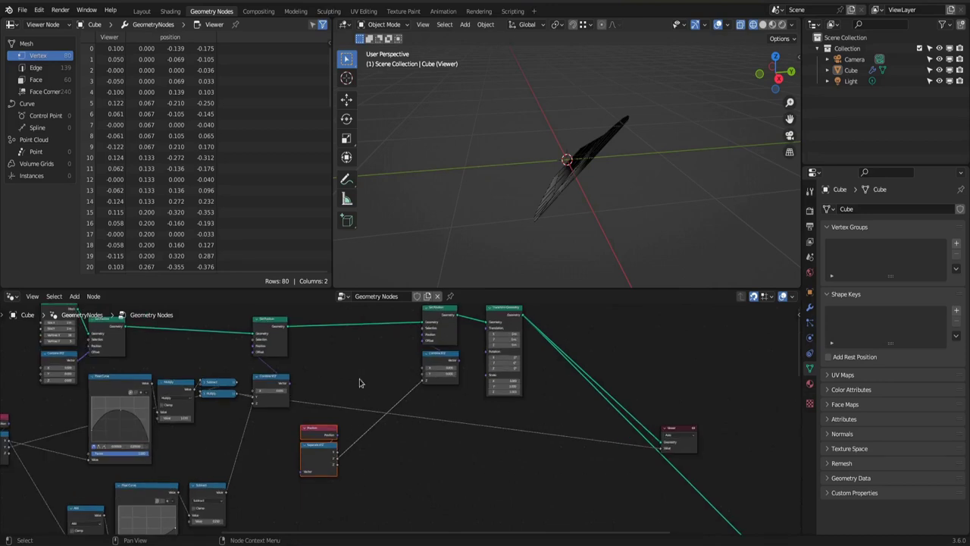
Step: Preview the second Combine XYZ vector and the outline Float Curve, Multiply and Subtract outputs on the leaf
{"action": "middle_click_drag", "start_coordinate": [220, 451], "coordinate": [270, 426]}
{"action": "left_click", "coordinate": [328, 404], "text": "ctrl+shift"}
{"action": "left_click", "coordinate": [495, 371], "text": "ctrl+shift"}
{"action": "scroll", "coordinate": [238, 441], "scroll_direction": "up", "scroll_amount": 2}
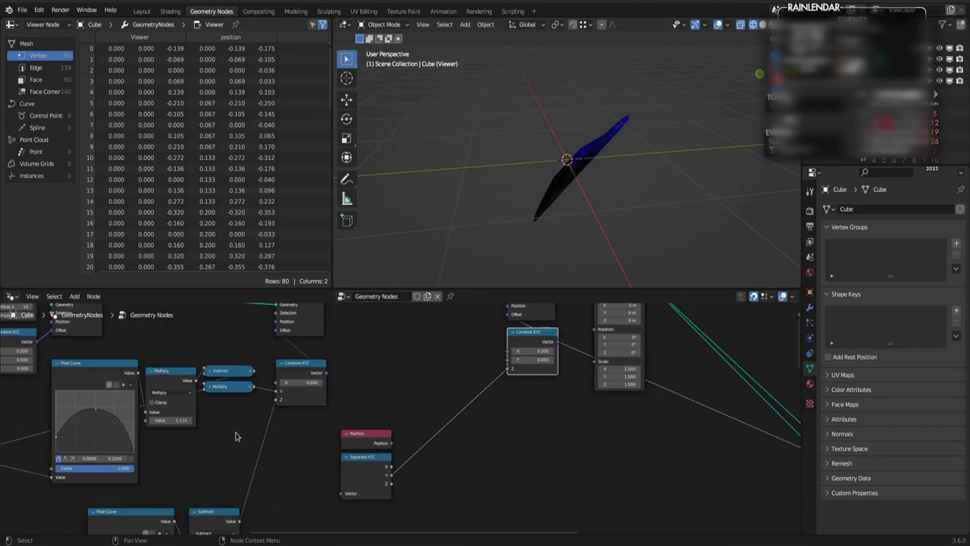
{"action": "scroll", "coordinate": [212, 389], "scroll_direction": "down", "scroll_amount": 2}
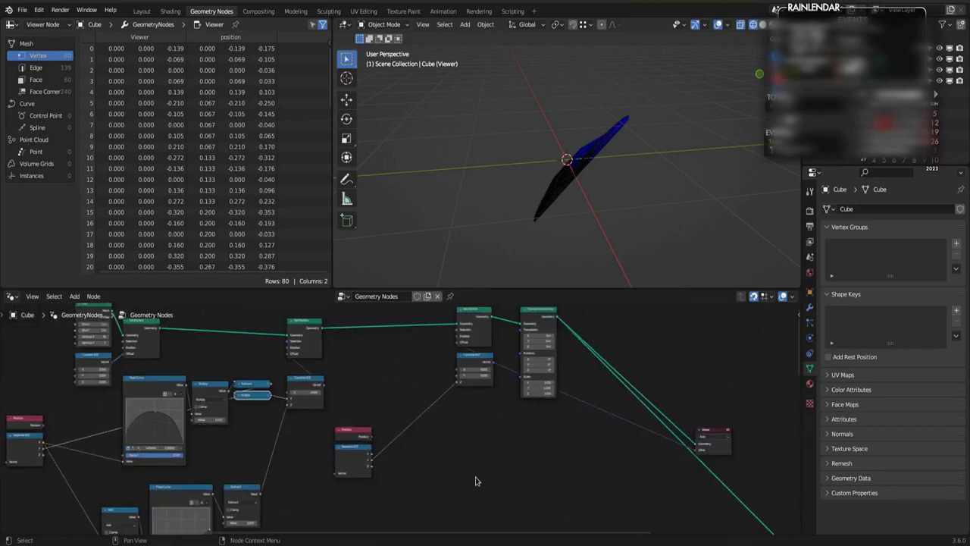
{"action": "left_click", "coordinate": [163, 390], "text": "ctrl+shift"}
{"action": "left_click", "coordinate": [203, 391], "text": "ctrl+shift"}
{"action": "left_click", "coordinate": [248, 383], "text": "ctrl+shift"}
{"action": "middle_click_drag", "start_coordinate": [530, 189], "coordinate": [531, 250]}
Step: Mute the second Set Position node and preview the collapsed Multiply and first Combine XYZ outputs
{"action": "left_click", "coordinate": [474, 331]}
{"action": "key", "text": "m"}
{"action": "left_click", "coordinate": [249, 395], "text": "ctrl+shift"}
{"action": "left_click", "coordinate": [303, 408], "text": "ctrl+shift"}
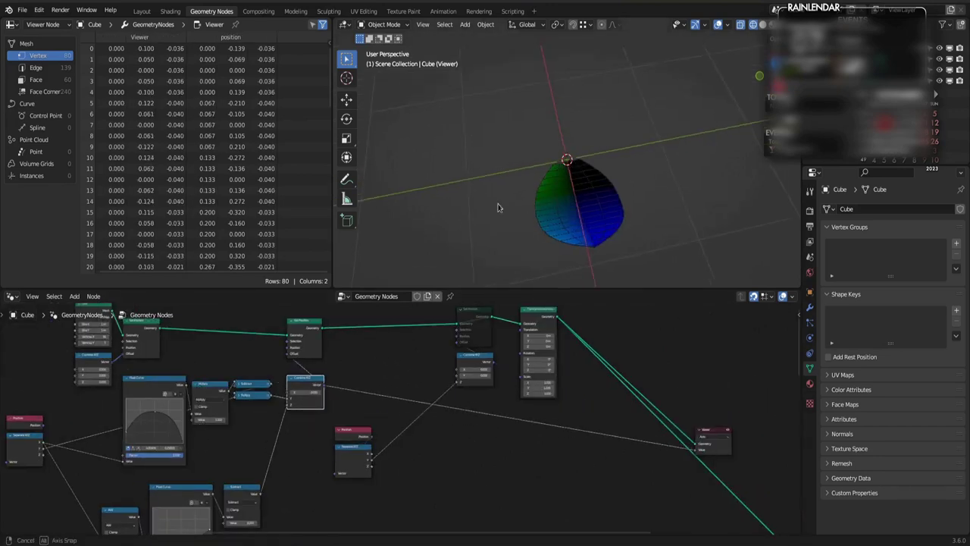
{"action": "left_click", "coordinate": [255, 388], "text": "ctrl+shift"}
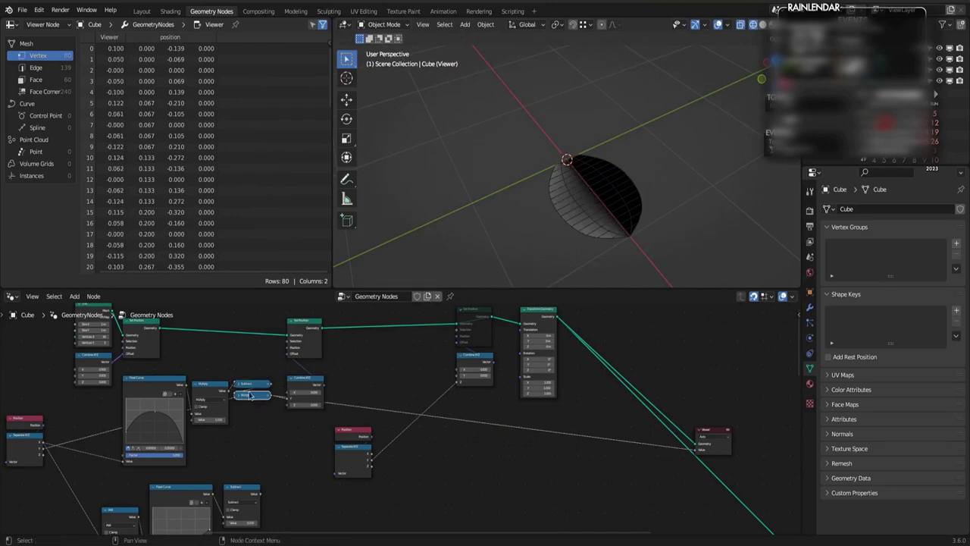
Step: Expand and collapse the Subtract node to inspect it, and preview the second Separate XYZ X output
{"action": "left_click", "coordinate": [250, 385]}
{"action": "key", "text": "h"}
{"action": "scroll", "coordinate": [249, 385], "scroll_direction": "up", "scroll_amount": 2}
{"action": "middle_click_drag", "start_coordinate": [249, 385], "coordinate": [168, 372]}
{"action": "key", "text": "h"}
{"action": "scroll", "coordinate": [250, 411], "scroll_direction": "down", "scroll_amount": 3}
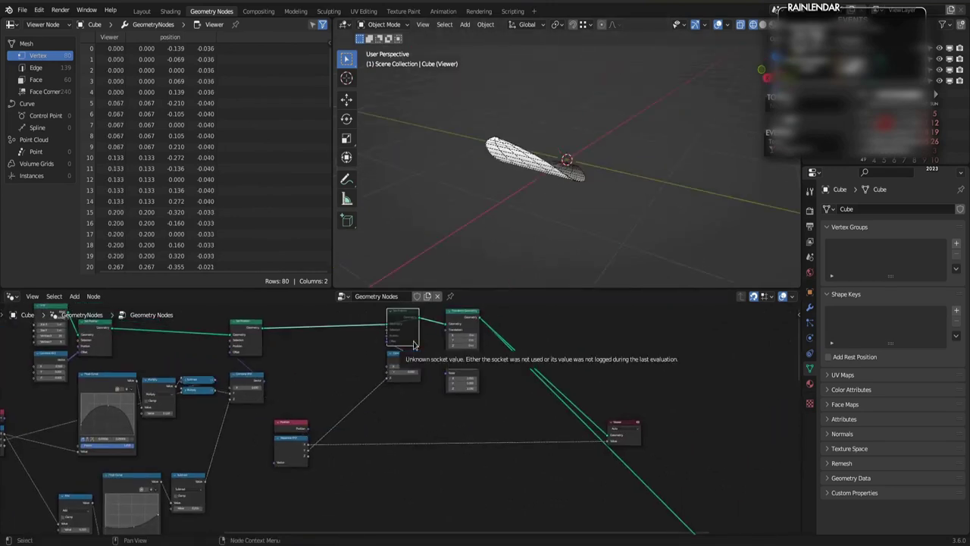
Step: Enable the second Set Position node and mute the first one
{"action": "key", "text": "m"}
{"action": "left_click", "coordinate": [256, 354]}
{"action": "middle_click_drag", "start_coordinate": [493, 185], "coordinate": [536, 220]}
{"action": "key", "text": "m"}
Step: Add an Absolute Math node after the second Separate XYZ Y output and feed it into a new Float Curve
{"action": "left_click", "coordinate": [330, 381]}
{"action": "scroll", "coordinate": [330, 381], "scroll_direction": "up", "scroll_amount": 2}
{"action": "left_click", "coordinate": [326, 390]}
{"action": "left_click", "coordinate": [341, 496]}
{"action": "mouse_move", "coordinate": [409, 497]}
{"action": "left_click", "coordinate": [492, 453]}
{"action": "left_click", "coordinate": [346, 406]}
{"action": "left_click_drag", "start_coordinate": [322, 355], "coordinate": [345, 507]}
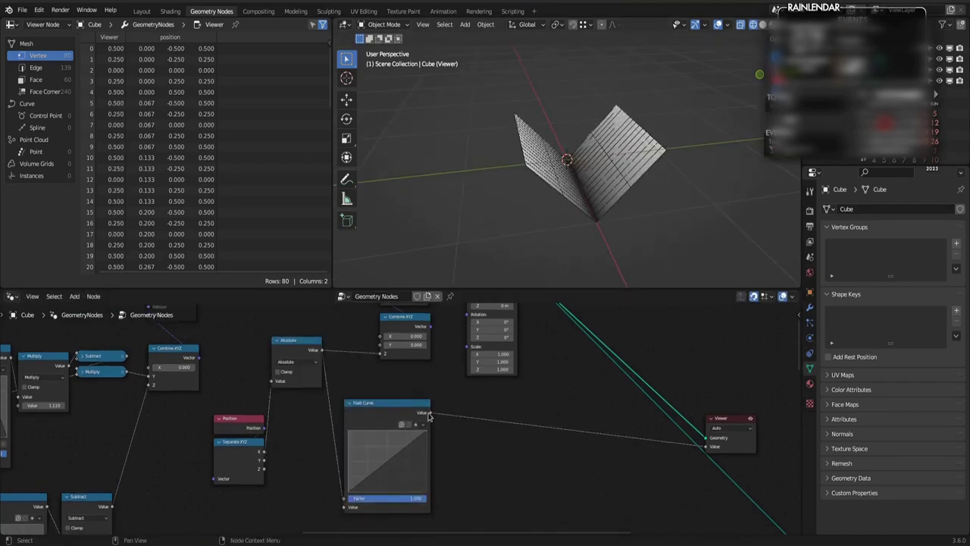
Step: Drive the second Combine XYZ Z input with the new Float Curve and shape it into a concave rise
{"action": "left_click_drag", "start_coordinate": [431, 413], "coordinate": [381, 354]}
{"action": "mouse_move", "coordinate": [383, 464]}
{"action": "left_mouse_down"}
{"action": "mouse_move", "coordinate": [386, 472]}
{"action": "mouse_move", "coordinate": [377, 464]}
{"action": "mouse_move", "coordinate": [385, 447]}
{"action": "left_mouse_up"}
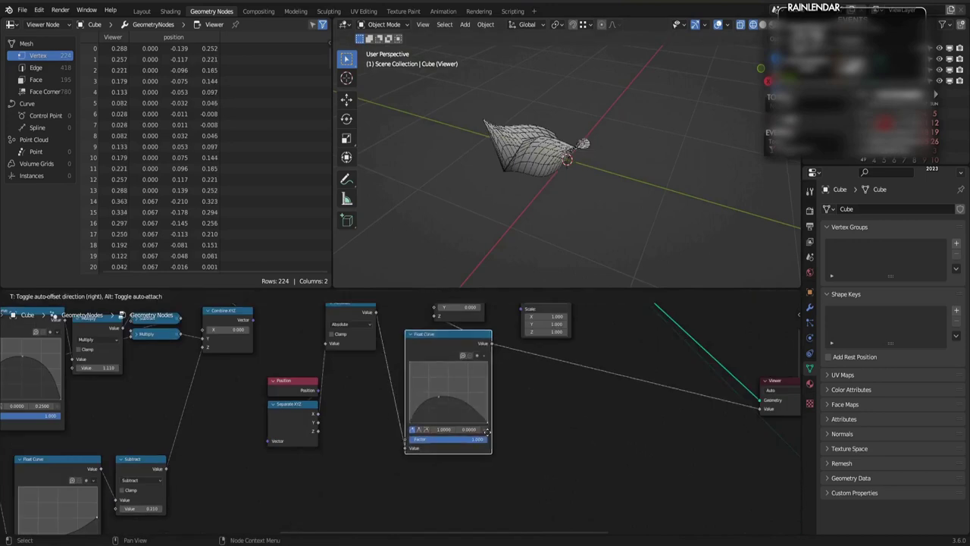
{"action": "left_click_drag", "start_coordinate": [455, 424], "coordinate": [433, 460]}
{"action": "middle_click_drag", "start_coordinate": [576, 190], "coordinate": [634, 210]}
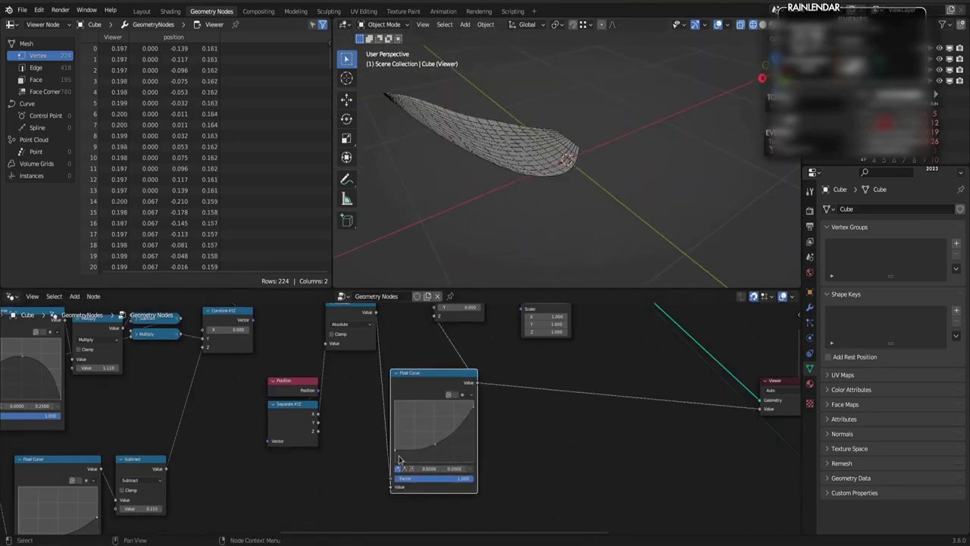
{"action": "left_click_drag", "start_coordinate": [440, 441], "coordinate": [435, 446]}
{"action": "middle_click_drag", "start_coordinate": [425, 425], "coordinate": [440, 437]}
Step: Place Absolute below the second Separate XYZ, mute the first Set Position, and set the new curve's middle point to about 0.5454, 0.3125
{"action": "left_click_drag", "start_coordinate": [364, 337], "coordinate": [305, 485]}
{"action": "middle_click_drag", "start_coordinate": [303, 341], "coordinate": [296, 444]}
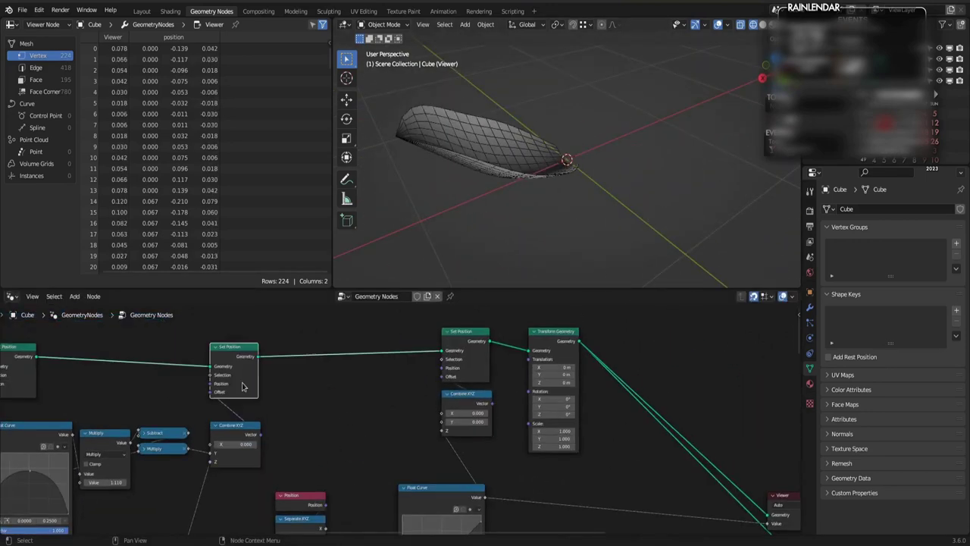
{"action": "left_click", "coordinate": [243, 385]}
{"action": "key", "text": "m"}
{"action": "mouse_move", "coordinate": [523, 243]}
{"action": "middle_mouse_down"}
{"action": "mouse_move", "coordinate": [501, 221]}
{"action": "mouse_move", "coordinate": [517, 230]}
{"action": "middle_mouse_up"}
{"action": "middle_click_drag", "start_coordinate": [364, 425], "coordinate": [305, 328]}
{"action": "left_click_drag", "start_coordinate": [385, 457], "coordinate": [385, 458]}
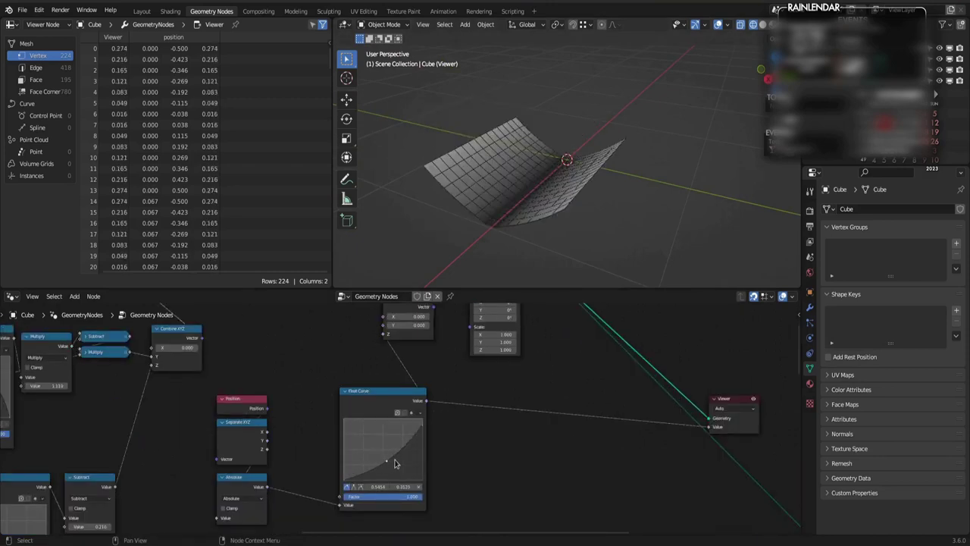
Step: Move the new Float Curve next to its inputs, enable the first Set Position, and preview the second Combine XYZ
{"action": "scroll", "coordinate": [399, 436], "scroll_direction": "down", "scroll_amount": 4}
{"action": "left_click_drag", "start_coordinate": [370, 404], "coordinate": [338, 412]}
{"action": "middle_click_drag", "start_coordinate": [330, 413], "coordinate": [275, 414]}
{"action": "left_click", "coordinate": [188, 325], "text": "ctrl+shift"}
{"action": "key", "text": "m"}
{"action": "left_click", "coordinate": [350, 330], "text": "ctrl+shift"}
Step: Adjust the control points of the new Float Curve to refine the leaf's cross-section, adding a low point near its start
{"action": "middle_click_drag", "start_coordinate": [360, 349], "coordinate": [338, 400]}
{"action": "middle_click_drag", "start_coordinate": [599, 176], "coordinate": [532, 173]}
{"action": "middle_click_drag", "start_coordinate": [333, 413], "coordinate": [358, 355]}
{"action": "left_click_drag", "start_coordinate": [291, 459], "coordinate": [291, 456]}
{"action": "left_click", "coordinate": [363, 345], "text": "ctrl+shift"}
{"action": "middle_click_drag", "start_coordinate": [349, 364], "coordinate": [382, 311]}
{"action": "left_click_drag", "start_coordinate": [308, 445], "coordinate": [307, 442]}
{"action": "middle_click_drag", "start_coordinate": [565, 168], "coordinate": [630, 159]}
{"action": "scroll", "coordinate": [318, 432], "scroll_direction": "up", "scroll_amount": 1}
{"action": "left_click_drag", "start_coordinate": [261, 465], "coordinate": [261, 461]}
{"action": "middle_click_drag", "start_coordinate": [611, 171], "coordinate": [635, 241]}
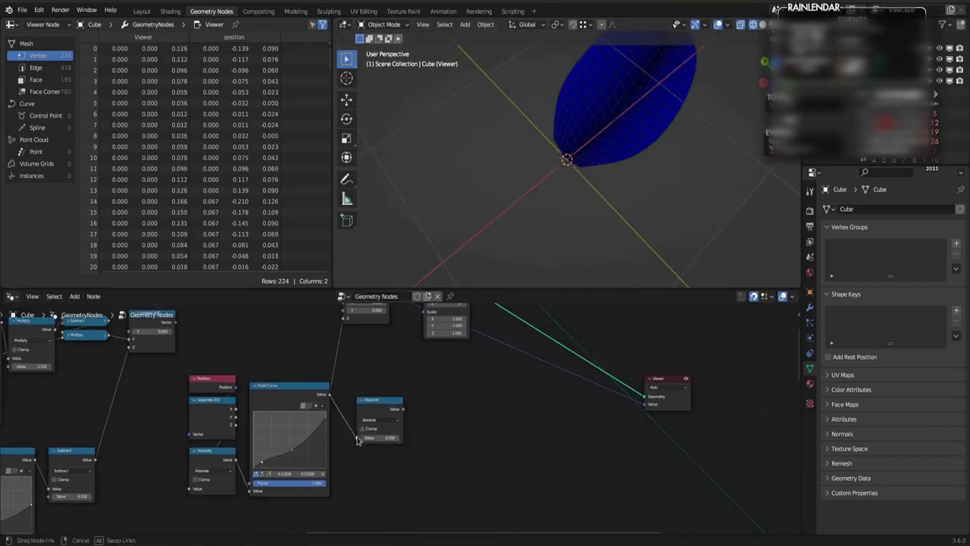
Step: Try multiplying the cross-section Float Curve output by the Separate XYZ X value before the second Combine XYZ Z input
{"action": "left_click_drag", "start_coordinate": [404, 410], "coordinate": [344, 323]}
{"action": "middle_click_drag", "start_coordinate": [658, 220], "coordinate": [608, 163]}
{"action": "key", "text": "m"}
{"action": "middle_click_drag", "start_coordinate": [697, 155], "coordinate": [605, 153]}
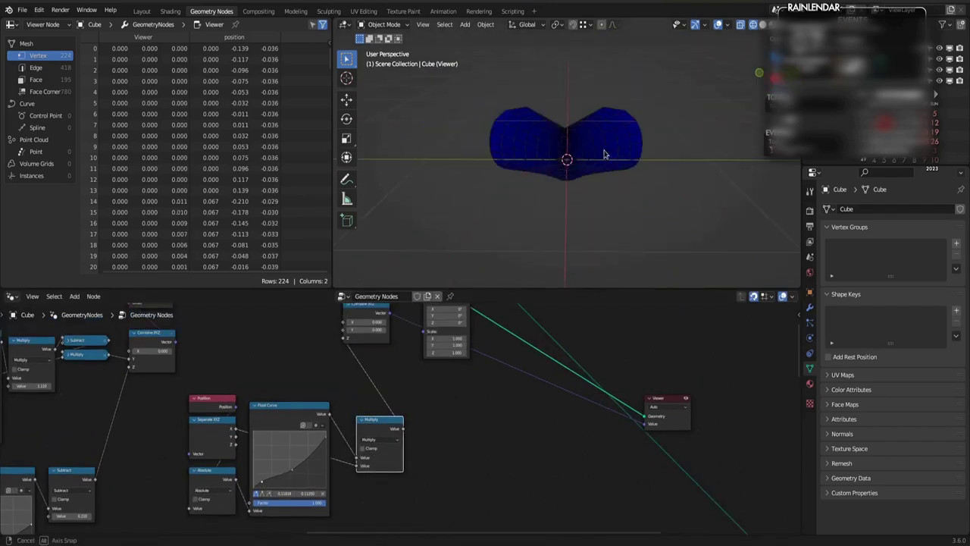
{"action": "middle_click_drag", "start_coordinate": [479, 126], "coordinate": [569, 123]}
{"action": "key", "text": "ctrl+x"}
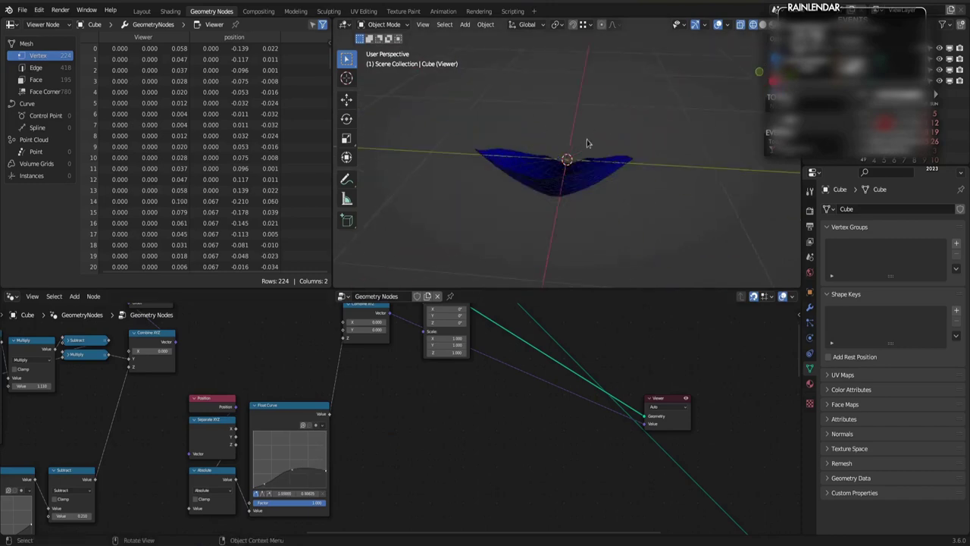
Step: Insert a Multiply node before the cross-section Float Curve, combining the Absolute output with the Separate XYZ X output
{"action": "left_click_drag", "start_coordinate": [418, 411], "coordinate": [345, 338]}
{"action": "left_click_drag", "start_coordinate": [398, 449], "coordinate": [236, 478], "text": "alt"}
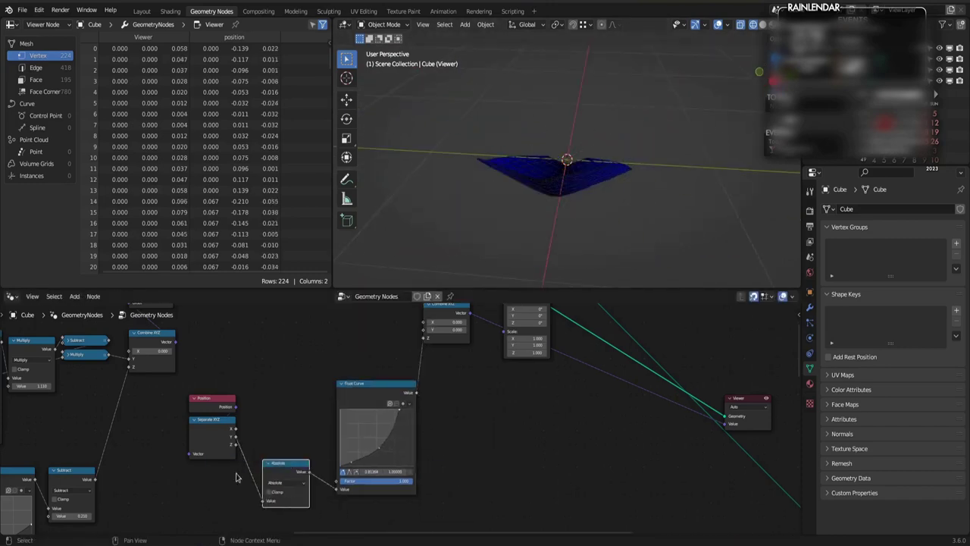
{"action": "key", "text": "shift+d"}
{"action": "left_click", "coordinate": [286, 472]}
{"action": "left_click", "coordinate": [285, 476]}
{"action": "left_click", "coordinate": [284, 400]}
{"action": "left_click_drag", "start_coordinate": [236, 429], "coordinate": [263, 501]}
Step: Reshape the cross-section Float Curve into a gentler rise by lowering its control points
{"action": "middle_click_drag", "start_coordinate": [558, 158], "coordinate": [459, 160]}
{"action": "left_click_drag", "start_coordinate": [379, 447], "coordinate": [363, 461]}
{"action": "middle_click_drag", "start_coordinate": [474, 206], "coordinate": [608, 216]}
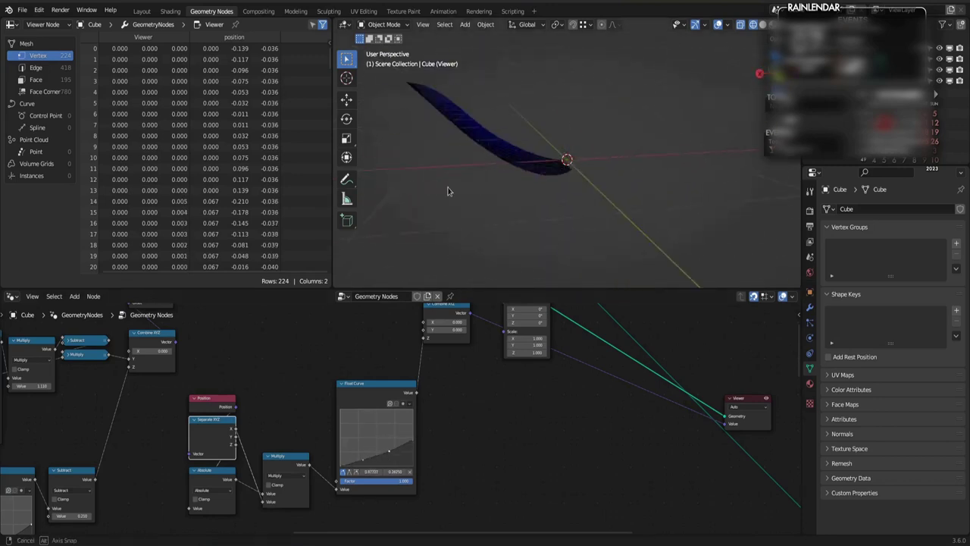
Step: Lower the bend Float Curve's end point, reduce the outline Multiply value slightly, and save the file
{"action": "middle_click_drag", "start_coordinate": [75, 485], "coordinate": [199, 396]}
{"action": "left_click_drag", "start_coordinate": [155, 435], "coordinate": [155, 446]}
{"action": "key", "text": "ctrl+s"}
{"action": "middle_click_drag", "start_coordinate": [580, 161], "coordinate": [574, 224]}
{"action": "middle_click_drag", "start_coordinate": [162, 341], "coordinate": [291, 454]}
{"action": "left_click_drag", "start_coordinate": [297, 411], "coordinate": [290, 411]}
{"action": "middle_click_drag", "start_coordinate": [617, 151], "coordinate": [595, 162]}
{"action": "key", "text": "ctrl+s"}
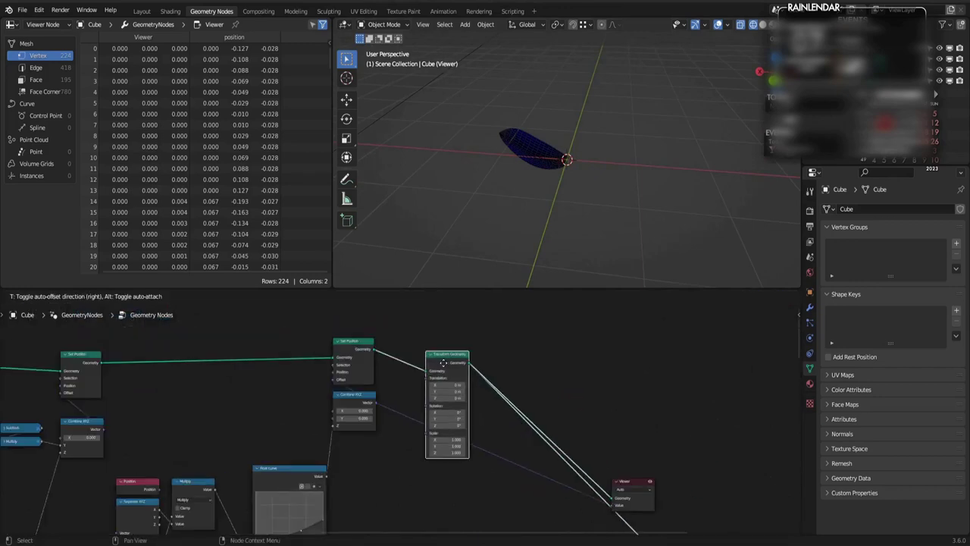
Step: Rotate the Transform Geometry copy of the leaf 180° about Z, joined with the original through Join Geometry
{"action": "double_click", "coordinate": [474, 428]}
{"action": "type", "text": "180"}
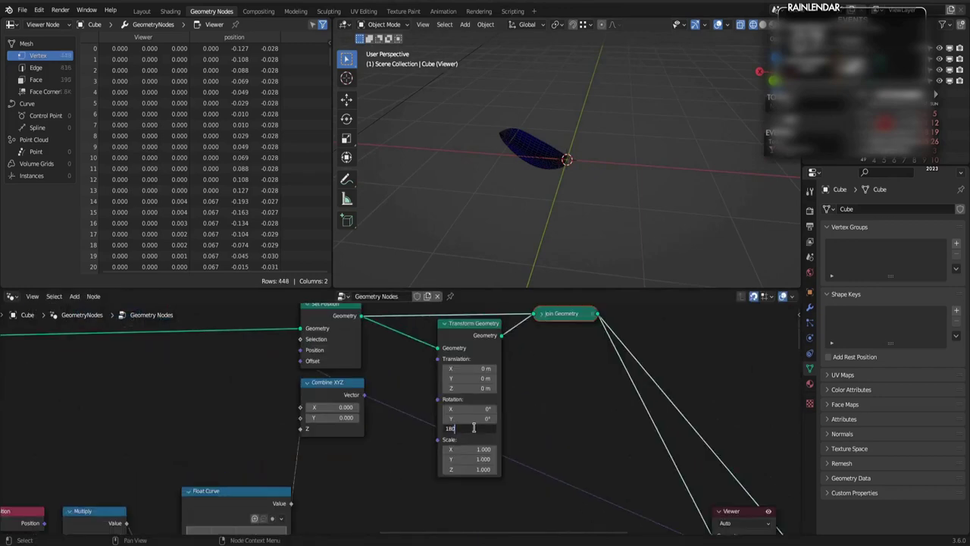
{"action": "key", "text": "Return"}
{"action": "middle_click_drag", "start_coordinate": [575, 139], "coordinate": [621, 190]}
{"action": "scroll", "coordinate": [621, 190], "scroll_direction": "up", "scroll_amount": 4}
Step: Delete the Viewer node, group all the leaf nodes in a frame, and label it doubleleaf
{"action": "scroll", "coordinate": [453, 344], "scroll_direction": "down", "scroll_amount": 8}
{"action": "key", "text": "x"}
{"action": "left_click_drag", "start_coordinate": [496, 460], "coordinate": [175, 327]}
{"action": "key", "text": "ctrl+j"}
{"action": "key", "text": "F2"}
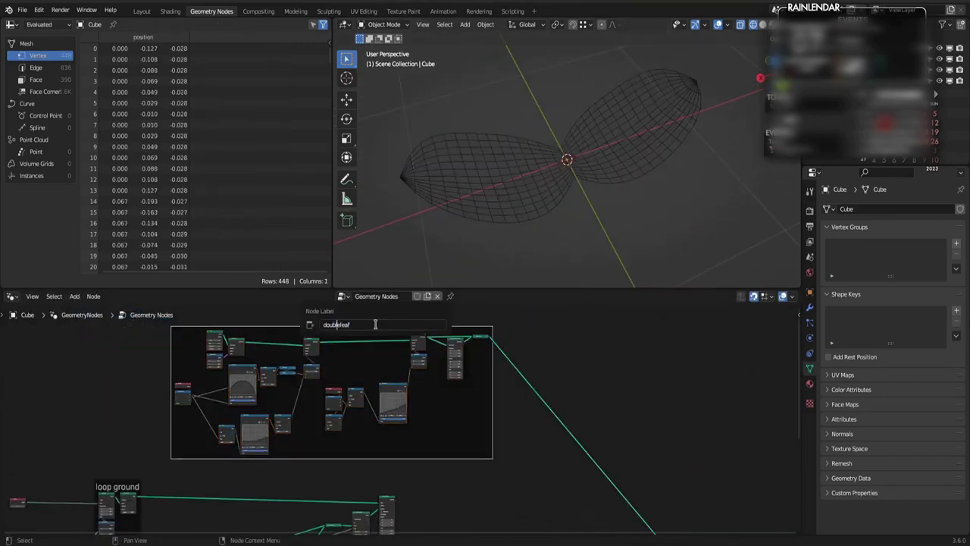
{"action": "key", "text": "Return"}
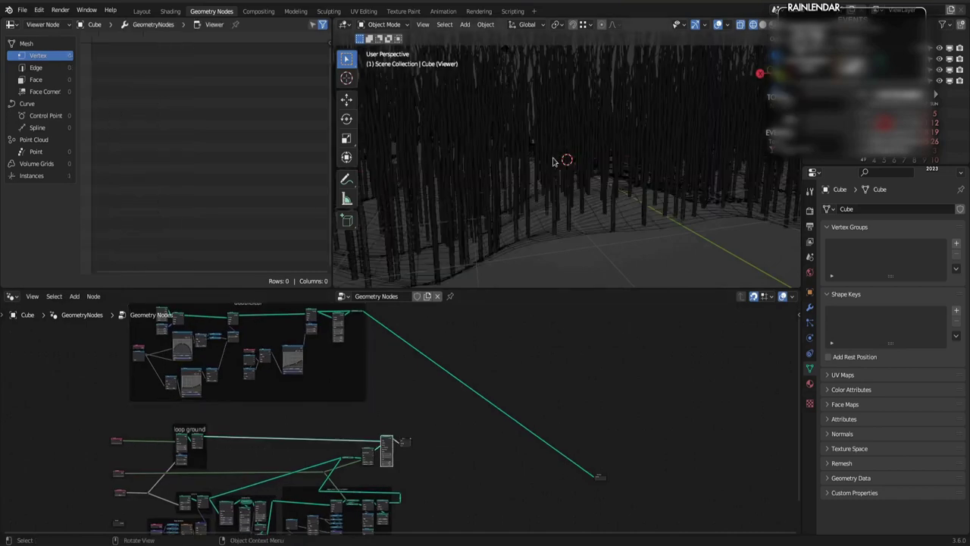
Step: Inspect the stem node frames and preview the Mesh to Curve output in the wiggle and volume of stems frame
{"action": "middle_click_drag", "start_coordinate": [554, 162], "coordinate": [509, 235]}
{"action": "middle_click_drag", "start_coordinate": [486, 464], "coordinate": [539, 377]}
{"action": "scroll", "coordinate": [296, 432], "scroll_direction": "up", "scroll_amount": 7}
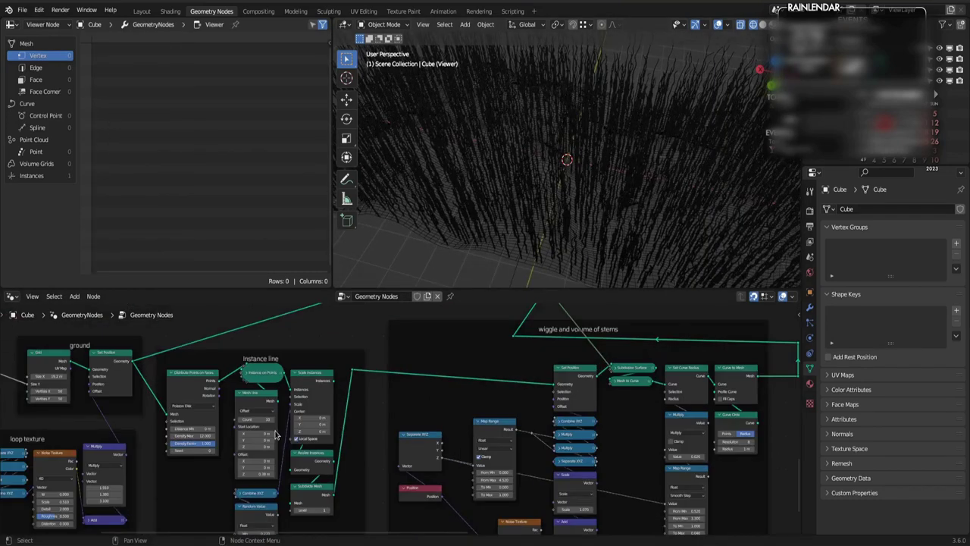
{"action": "middle_click_drag", "start_coordinate": [629, 425], "coordinate": [318, 395]}
{"action": "scroll", "coordinate": [386, 416], "scroll_direction": "down", "scroll_amount": 2}
{"action": "scroll", "coordinate": [318, 394], "scroll_direction": "up", "scroll_amount": 4}
{"action": "scroll", "coordinate": [379, 394], "scroll_direction": "down", "scroll_amount": 3}
{"action": "left_click", "coordinate": [351, 378], "text": "ctrl+shift"}
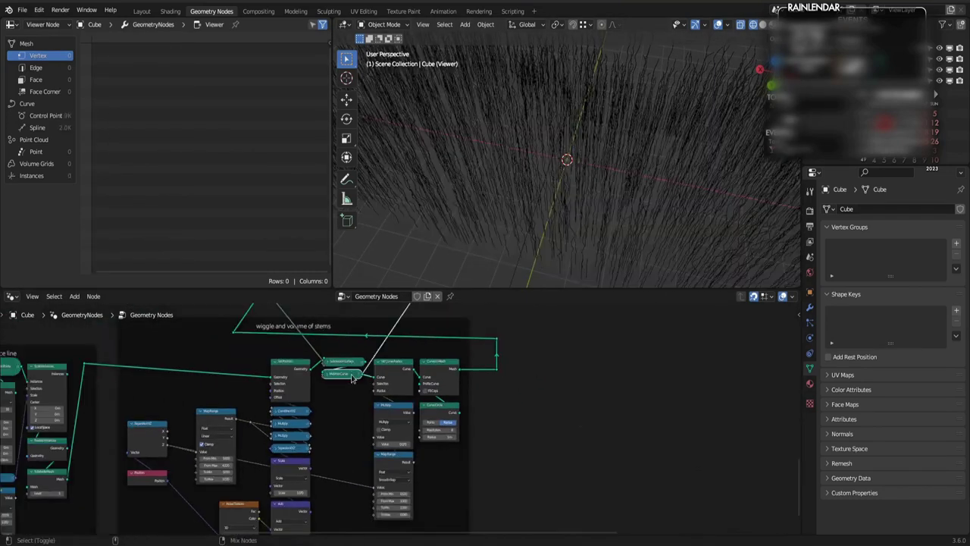
Step: Preview the stem curves and add a Resample Curve node set to Length with a value of 0.01 m
{"action": "scroll", "coordinate": [351, 379], "scroll_direction": "up", "scroll_amount": 2}
{"action": "left_click", "coordinate": [319, 396], "text": "ctrl+shift"}
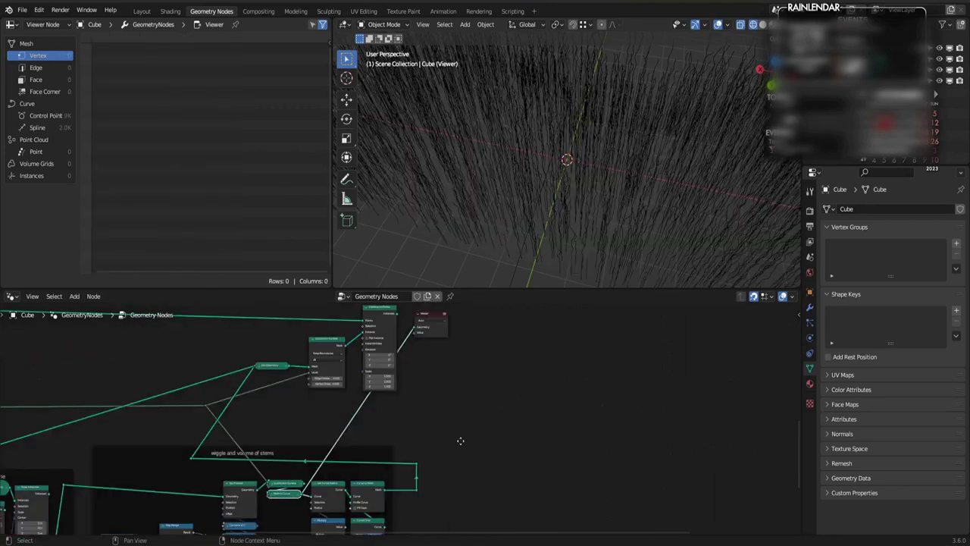
{"action": "key", "text": "shift+a"}
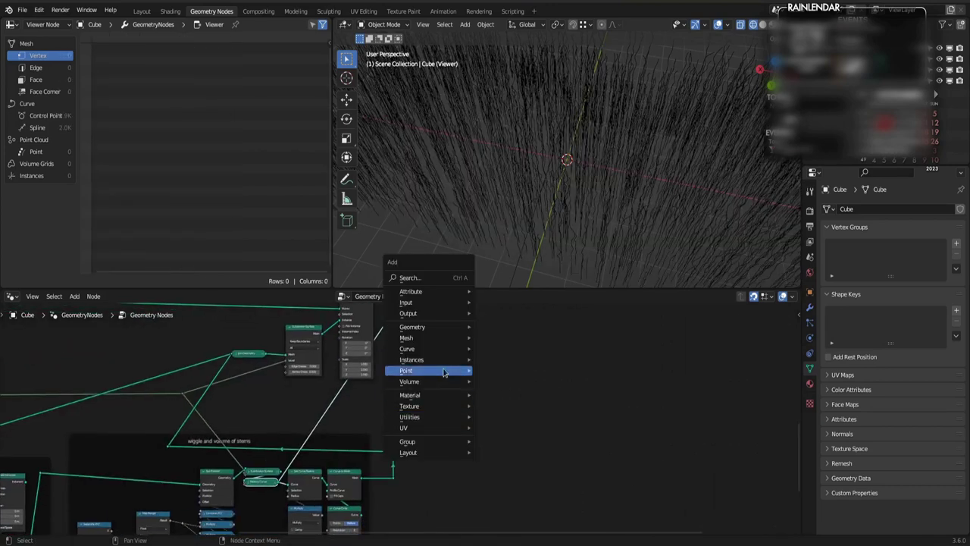
{"action": "mouse_move", "coordinate": [509, 359]}
{"action": "left_click", "coordinate": [597, 425]}
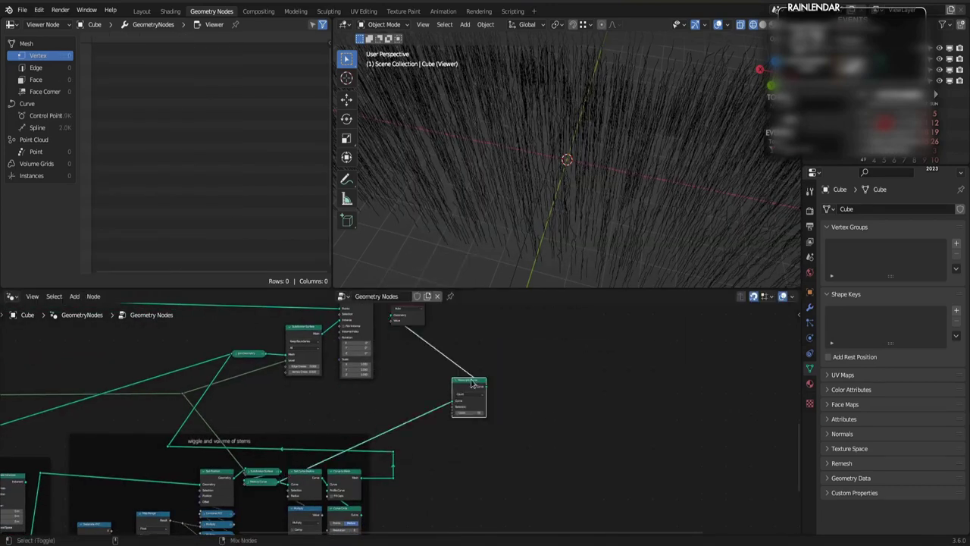
{"action": "scroll", "coordinate": [464, 386], "scroll_direction": "up", "scroll_amount": 4}
{"action": "middle_click_drag", "start_coordinate": [576, 444], "coordinate": [517, 442]}
{"action": "scroll", "coordinate": [518, 441], "scroll_direction": "up", "scroll_amount": 2}
{"action": "left_click", "coordinate": [413, 387]}
{"action": "left_click", "coordinate": [413, 426]}
{"action": "left_click_drag", "start_coordinate": [417, 419], "coordinate": [395, 419]}
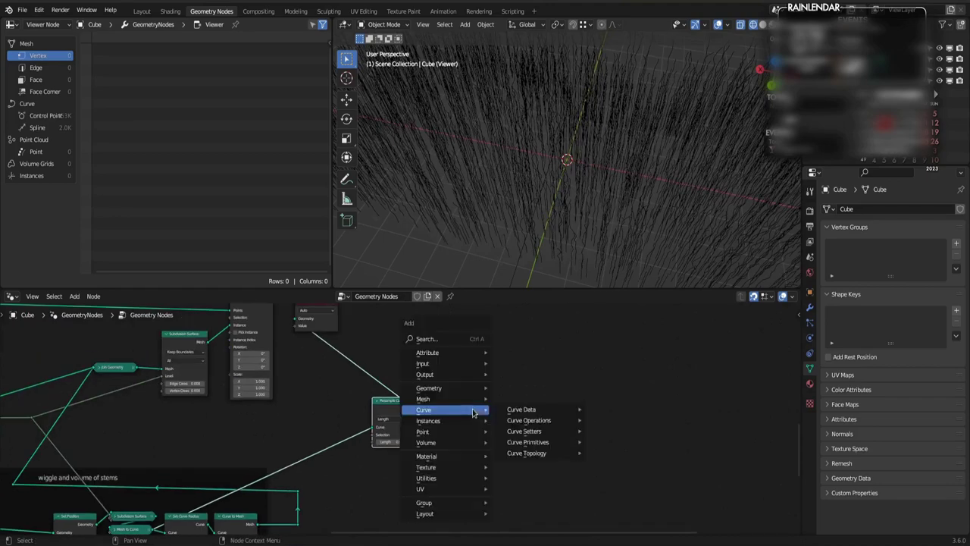
Step: Add a Curve to Points node set to Length with 0.18 m, and mute the Resample Curve node feeding it
{"action": "left_click", "coordinate": [534, 421]}
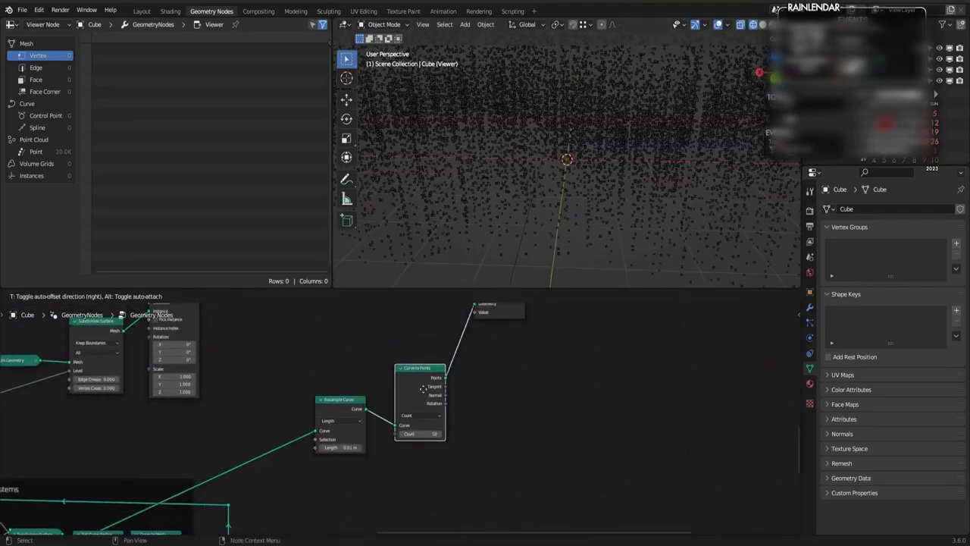
{"action": "left_click", "coordinate": [423, 388]}
{"action": "scroll", "coordinate": [423, 394], "scroll_direction": "up", "scroll_amount": 1}
{"action": "left_click", "coordinate": [405, 415]}
{"action": "left_click", "coordinate": [403, 442]}
{"action": "left_click_drag", "start_coordinate": [322, 450], "coordinate": [334, 450], "text": "shift"}
{"action": "left_click", "coordinate": [325, 413]}
{"action": "key", "text": "m"}
{"action": "left_click_drag", "start_coordinate": [409, 434], "coordinate": [425, 434], "text": "shift"}
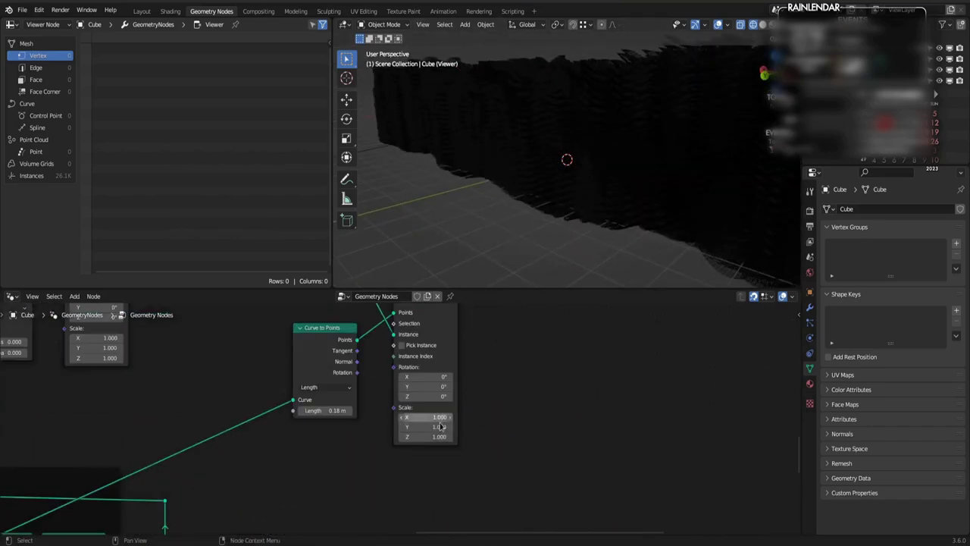
Step: Examine the leaves instanced along the stems and save the file
{"action": "middle_click_drag", "start_coordinate": [523, 179], "coordinate": [544, 172]}
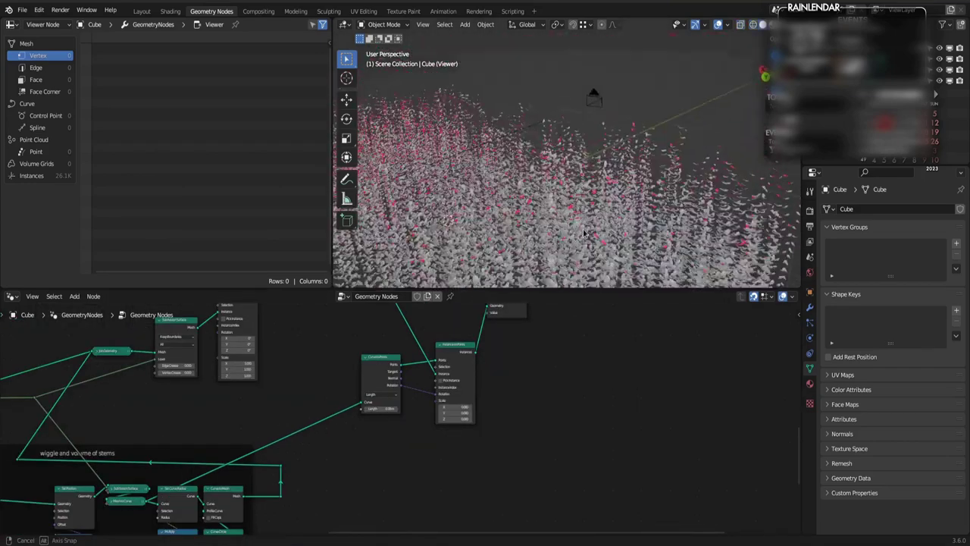
{"action": "middle_click_drag", "start_coordinate": [583, 234], "coordinate": [586, 231]}
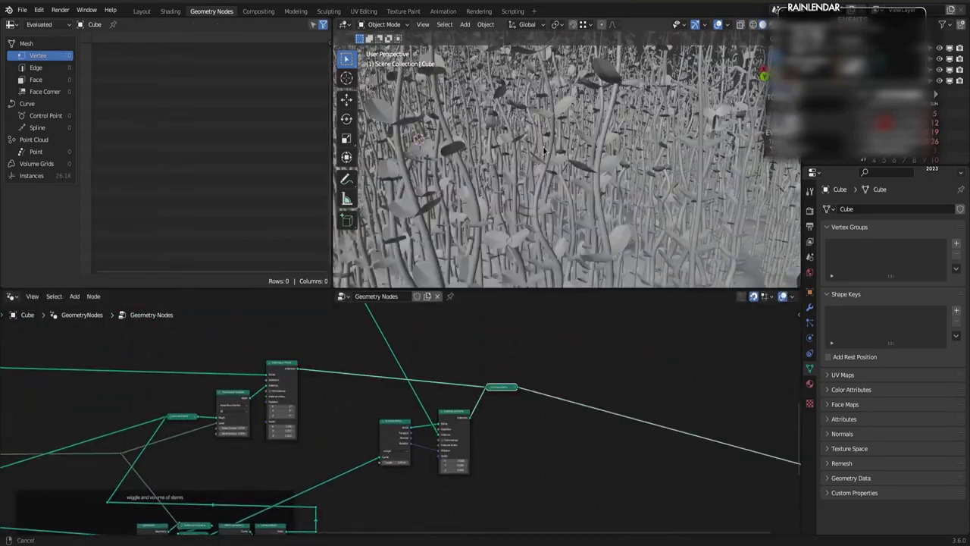
{"action": "scroll", "coordinate": [577, 167], "scroll_direction": "down", "scroll_amount": 4}
{"action": "middle_click_drag", "start_coordinate": [543, 155], "coordinate": [577, 167]}
{"action": "key", "text": "ctrl+s"}
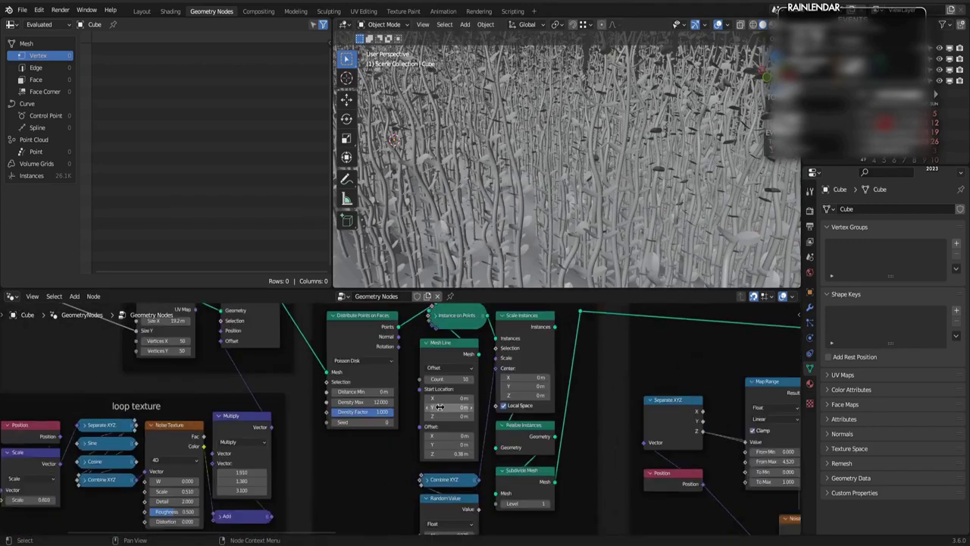
Step: Set Density Max of the stems' Distribute Points on Faces node to 2
{"action": "left_click", "coordinate": [356, 400]}
{"action": "type", "text": "2"}
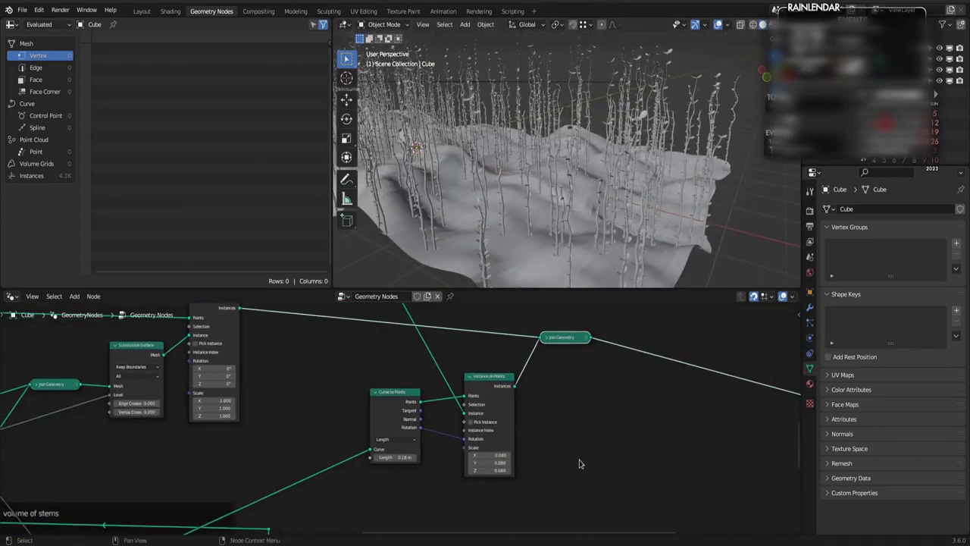
{"action": "scroll", "coordinate": [434, 472], "scroll_direction": "up", "scroll_amount": 2}
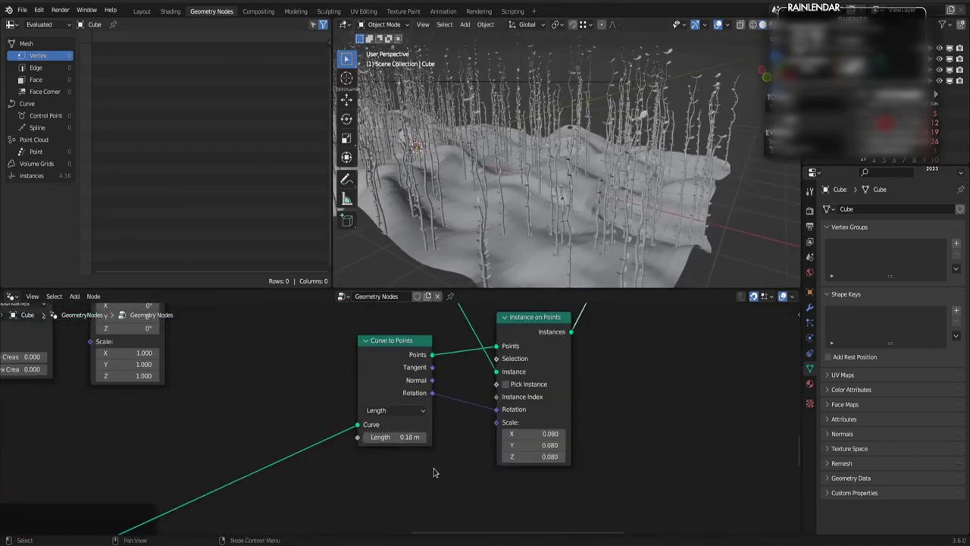
{"action": "middle_click_drag", "start_coordinate": [524, 155], "coordinate": [569, 148]}
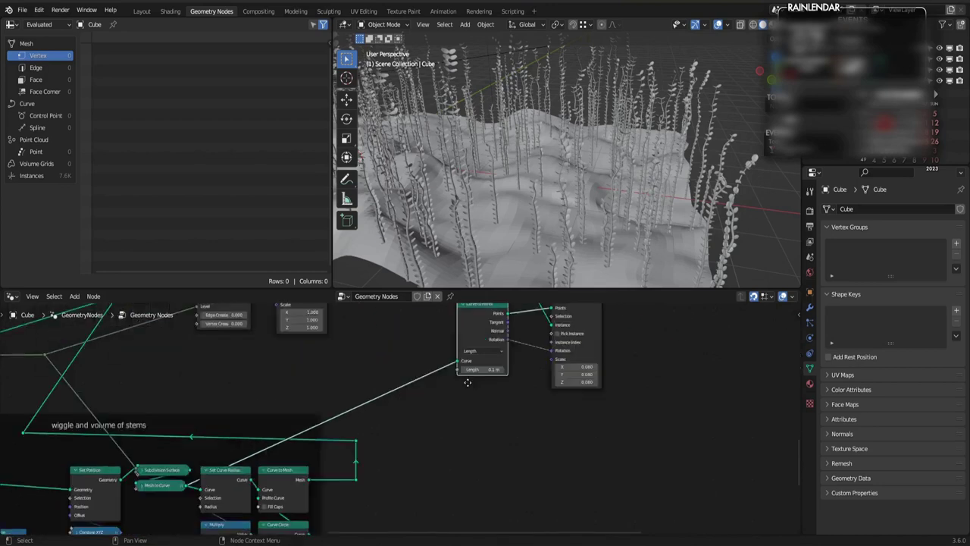
Step: Add a Spline Parameter node and preview its Length value on the leaf Instance on Points output
{"action": "middle_click_drag", "start_coordinate": [467, 382], "coordinate": [411, 373]}
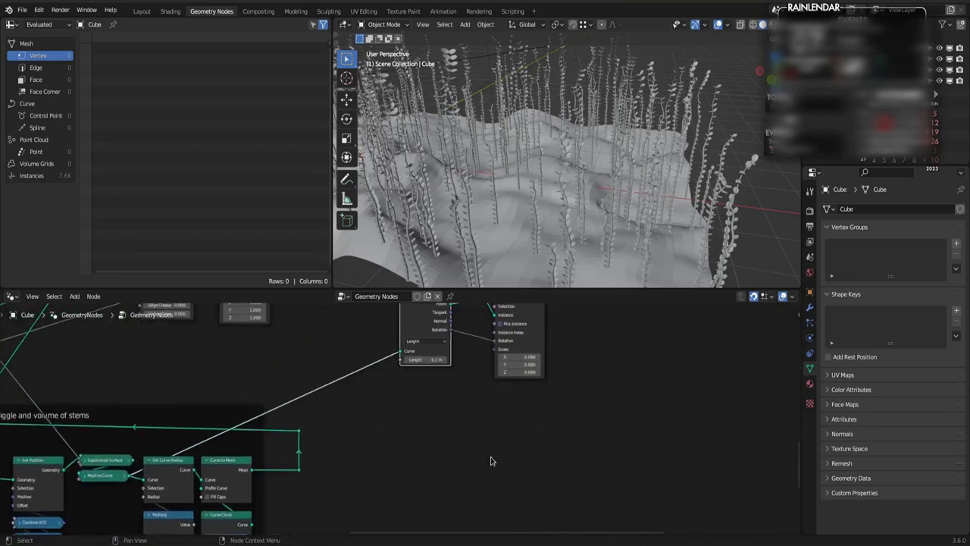
{"action": "left_click", "coordinate": [639, 510]}
{"action": "left_click", "coordinate": [411, 387]}
{"action": "left_click", "coordinate": [432, 394], "text": "ctrl+shift"}
{"action": "left_click", "coordinate": [537, 346], "text": "ctrl+shift"}
{"action": "scroll", "coordinate": [564, 430], "scroll_direction": "down", "scroll_amount": 1}
{"action": "middle_click_drag", "start_coordinate": [564, 428], "coordinate": [566, 454]}
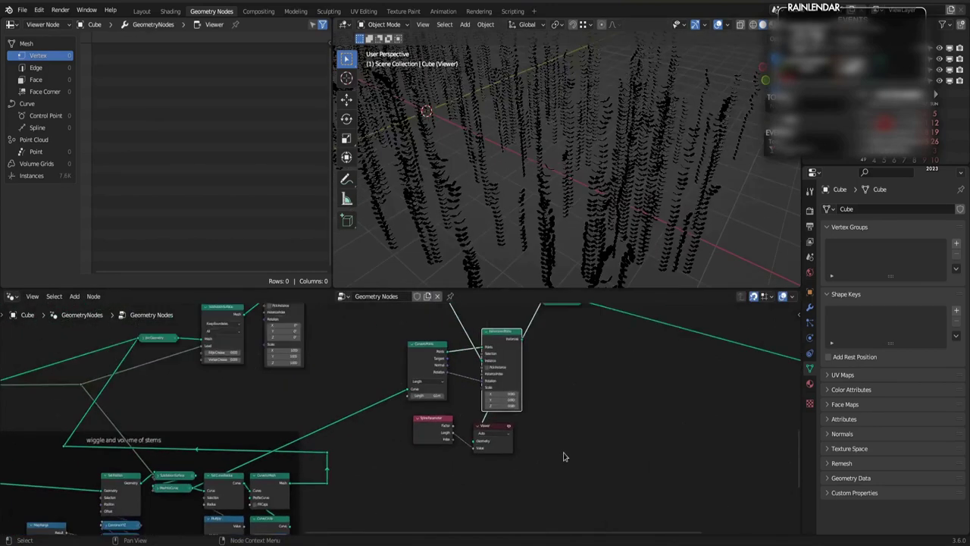
Step: Preview the spline Length on the curve points and the Mesh to Curve stems, move the Viewer aside, and save
{"action": "left_click", "coordinate": [433, 356], "text": "ctrl+shift"}
{"action": "left_click", "coordinate": [149, 504], "text": "ctrl+shift"}
{"action": "left_click_drag", "start_coordinate": [507, 433], "coordinate": [650, 458]}
{"action": "middle_click_drag", "start_coordinate": [611, 231], "coordinate": [552, 158]}
{"action": "key", "text": "ctrl+s"}
Step: Insert a Map Range node after the Spline Parameter's Length, with To Min 1 and To Max 0
{"action": "key", "text": "q"}
{"action": "left_click", "coordinate": [587, 461]}
{"action": "left_click", "coordinate": [466, 406]}
{"action": "scroll", "coordinate": [485, 454], "scroll_direction": "up", "scroll_amount": 3}
{"action": "double_click", "coordinate": [499, 479]}
{"action": "type", "text": "1"}
{"action": "key", "text": "Tab"}
{"action": "type", "text": "0"}
{"action": "key", "text": "Return"}
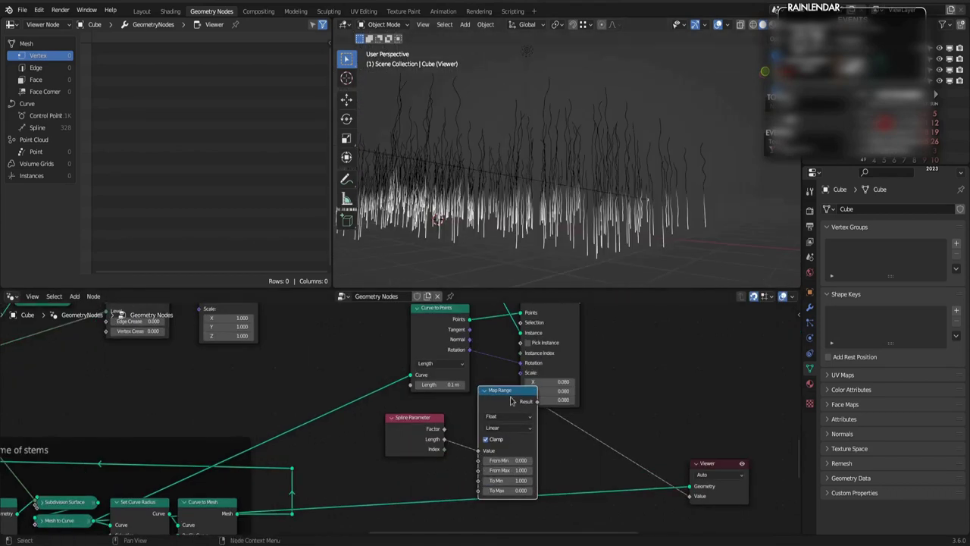
Step: Set the Map Range to Smooth Step, tidy both nodes, and link its Result to the leaf instances' Scale
{"action": "key", "text": "m"}
{"action": "key", "text": "m"}
{"action": "left_click_drag", "start_coordinate": [415, 418], "coordinate": [372, 428]}
{"action": "left_click_drag", "start_coordinate": [512, 401], "coordinate": [452, 427]}
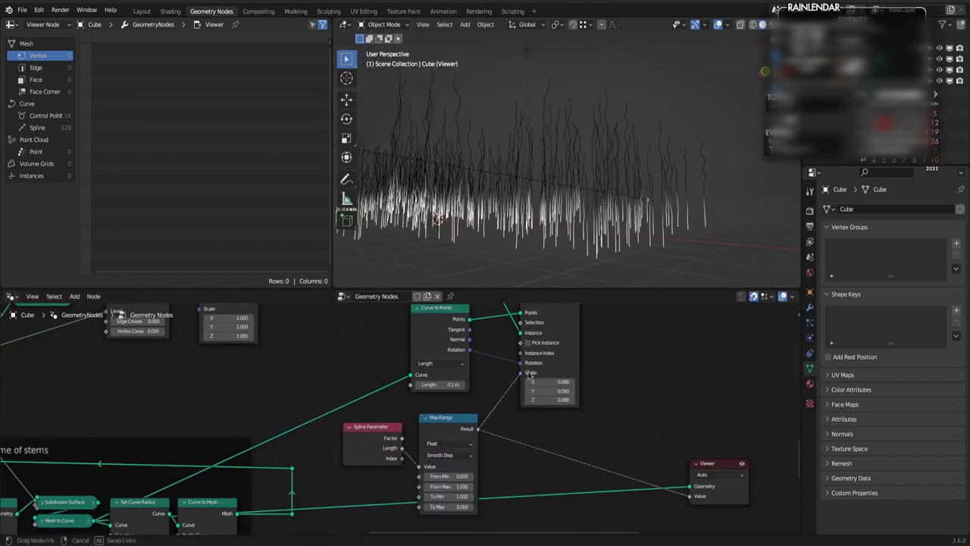
{"action": "left_click_drag", "start_coordinate": [530, 376], "coordinate": [526, 374]}
Step: Try different Map Range values on the previewed leaf instances and cut the link to their Scale
{"action": "scroll", "coordinate": [530, 376], "scroll_direction": "down", "scroll_amount": 2}
{"action": "middle_click_drag", "start_coordinate": [553, 352], "coordinate": [507, 395]}
{"action": "left_click", "coordinate": [507, 395], "text": "ctrl+shift"}
{"action": "middle_click_drag", "start_coordinate": [546, 205], "coordinate": [557, 194]}
{"action": "scroll", "coordinate": [410, 519], "scroll_direction": "up", "scroll_amount": 4}
{"action": "middle_click_drag", "start_coordinate": [409, 519], "coordinate": [426, 462]}
{"action": "left_click_drag", "start_coordinate": [426, 461], "coordinate": [365, 461]}
{"action": "middle_click_drag", "start_coordinate": [570, 179], "coordinate": [651, 160]}
{"action": "scroll", "coordinate": [652, 338], "scroll_direction": "down", "scroll_amount": 5}
{"action": "middle_click_drag", "start_coordinate": [675, 318], "coordinate": [571, 391]}
{"action": "right_click_drag", "start_coordinate": [418, 438], "coordinate": [406, 427], "text": "ctrl"}
Step: Add a Scale Instances node after the leaf Instance on Points, drive its Scale with the Map Range result, and preview it
{"action": "key", "text": "shift+a"}
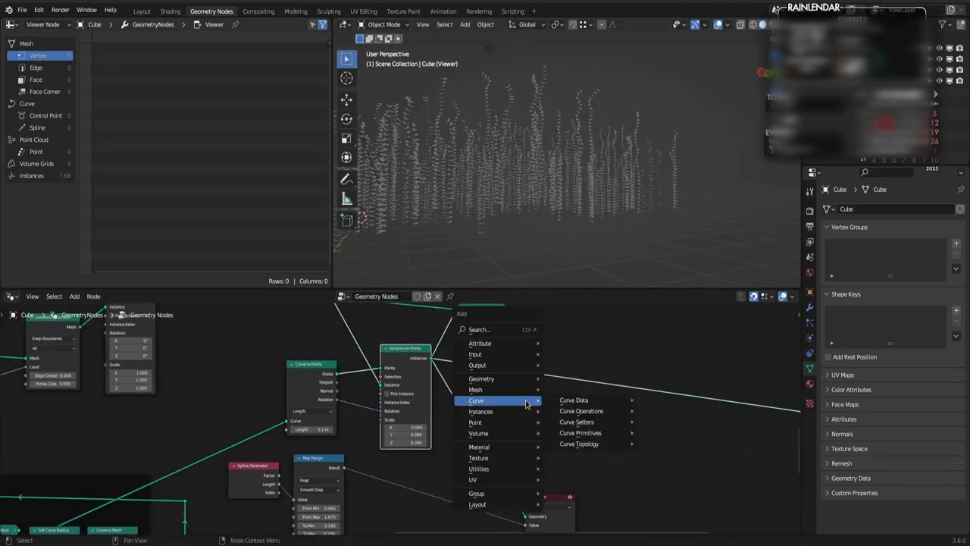
{"action": "left_click", "coordinate": [588, 459]}
{"action": "left_click", "coordinate": [508, 360]}
{"action": "left_click_drag", "start_coordinate": [342, 468], "coordinate": [505, 391]}
{"action": "left_click", "coordinate": [526, 385], "text": "ctrl+shift"}
{"action": "scroll", "coordinate": [341, 501], "scroll_direction": "up", "scroll_amount": 4}
{"action": "left_click", "coordinate": [329, 448]}
{"action": "key", "text": "Return"}
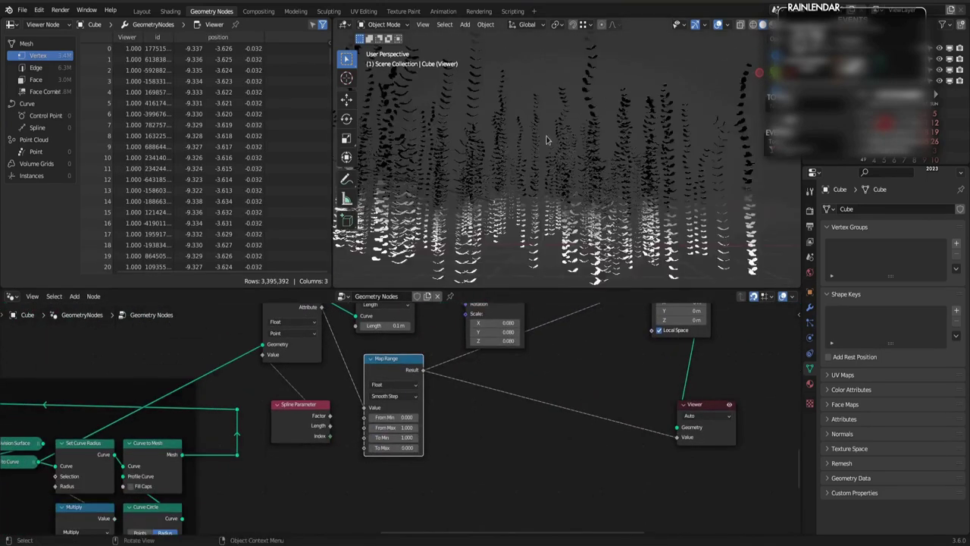
Step: Set the Map Range's To Min to 1, switch the Capture Attribute domain to Instance, and preview the captured attribute
{"action": "middle_click_drag", "start_coordinate": [546, 140], "coordinate": [516, 179]}
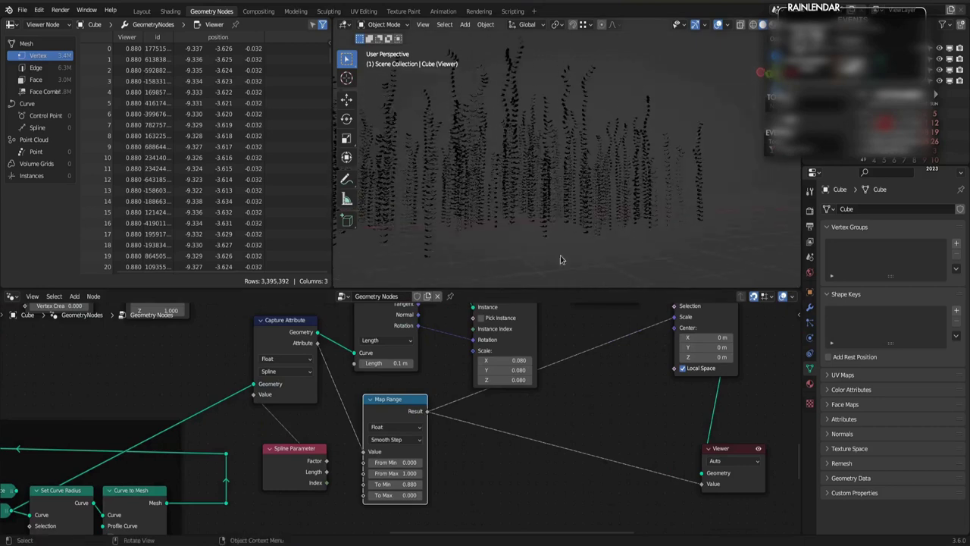
{"action": "key", "text": "Return"}
{"action": "mouse_move", "coordinate": [523, 151]}
{"action": "middle_mouse_down"}
{"action": "mouse_move", "coordinate": [548, 212]}
{"action": "mouse_move", "coordinate": [531, 178]}
{"action": "middle_mouse_up"}
{"action": "scroll", "coordinate": [531, 178], "scroll_direction": "down", "scroll_amount": 4}
{"action": "left_click_drag", "start_coordinate": [295, 465], "coordinate": [295, 455]}
{"action": "left_click", "coordinate": [288, 437]}
{"action": "left_click", "coordinate": [285, 332], "text": "ctrl+shift"}
{"action": "left_click", "coordinate": [285, 332], "text": "ctrl+shift"}
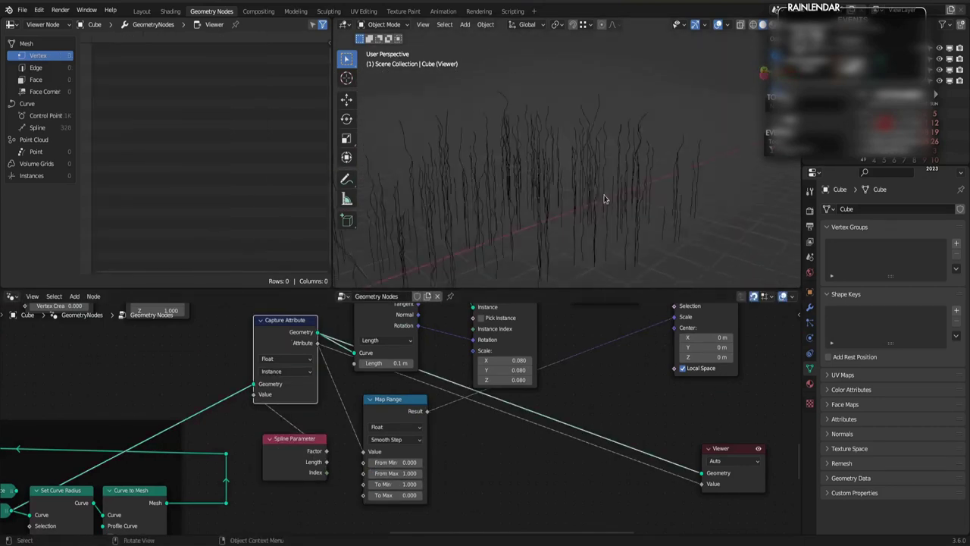
Step: Compare previews of the Scale Instances output, the Capture Attribute output and the Spline Parameter's Length on the stem curves
{"action": "middle_click_drag", "start_coordinate": [604, 197], "coordinate": [580, 163]}
{"action": "scroll", "coordinate": [580, 163], "scroll_direction": "up", "scroll_amount": 2}
{"action": "scroll", "coordinate": [518, 464], "scroll_direction": "down", "scroll_amount": 1}
{"action": "middle_click_drag", "start_coordinate": [517, 463], "coordinate": [451, 510]}
{"action": "left_click", "coordinate": [595, 360], "text": "ctrl+shift"}
{"action": "left_click", "coordinate": [233, 397], "text": "ctrl+shift"}
{"action": "left_click", "coordinate": [247, 498], "text": "ctrl+shift"}
{"action": "left_click", "coordinate": [247, 498], "text": "ctrl+shift"}
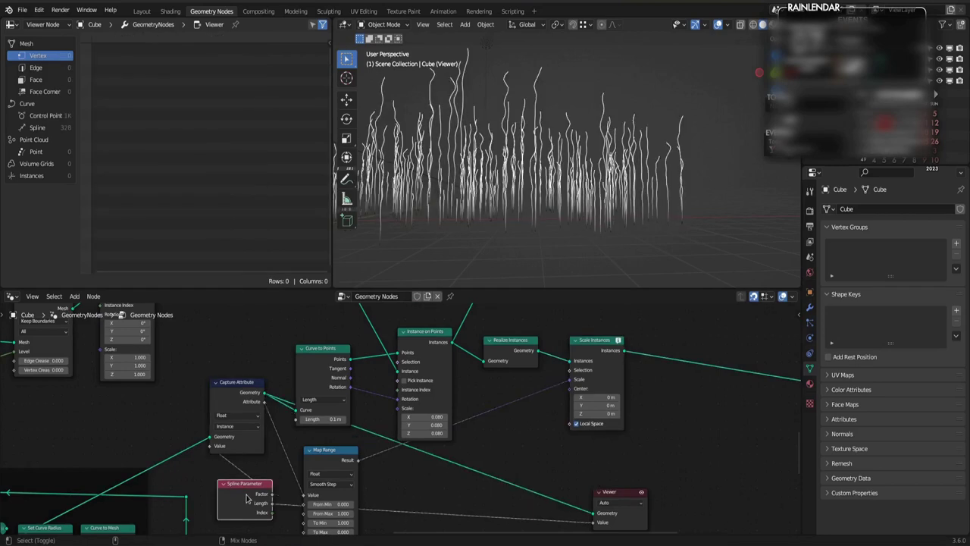
Step: Change the Capture Attribute domain to Point
{"action": "left_click", "coordinate": [237, 427]}
{"action": "left_click", "coordinate": [236, 418]}
{"action": "left_click", "coordinate": [237, 427]}
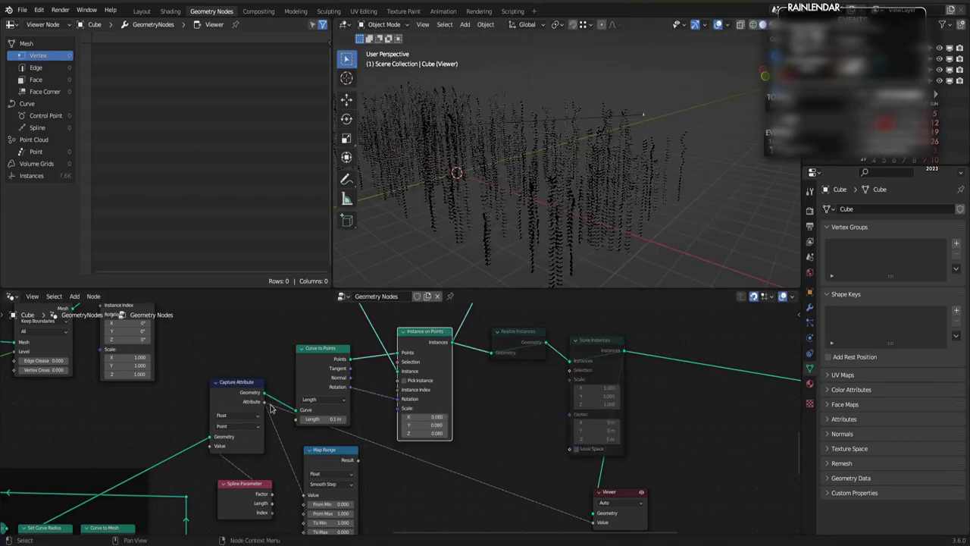
Step: Drive the leaf Instance on Points' Scale with the Map Range result, lower To Min to 0.14, and save the file
{"action": "left_click_drag", "start_coordinate": [358, 460], "coordinate": [398, 407]}
{"action": "middle_click_drag", "start_coordinate": [559, 200], "coordinate": [523, 155]}
{"action": "left_click", "coordinate": [330, 460], "text": "ctrl+shift"}
{"action": "middle_click_drag", "start_coordinate": [413, 485], "coordinate": [422, 394]}
{"action": "scroll", "coordinate": [422, 470], "scroll_direction": "up", "scroll_amount": 1}
{"action": "key", "text": "ctrl+s"}
{"action": "left_click_drag", "start_coordinate": [357, 456], "coordinate": [304, 457]}
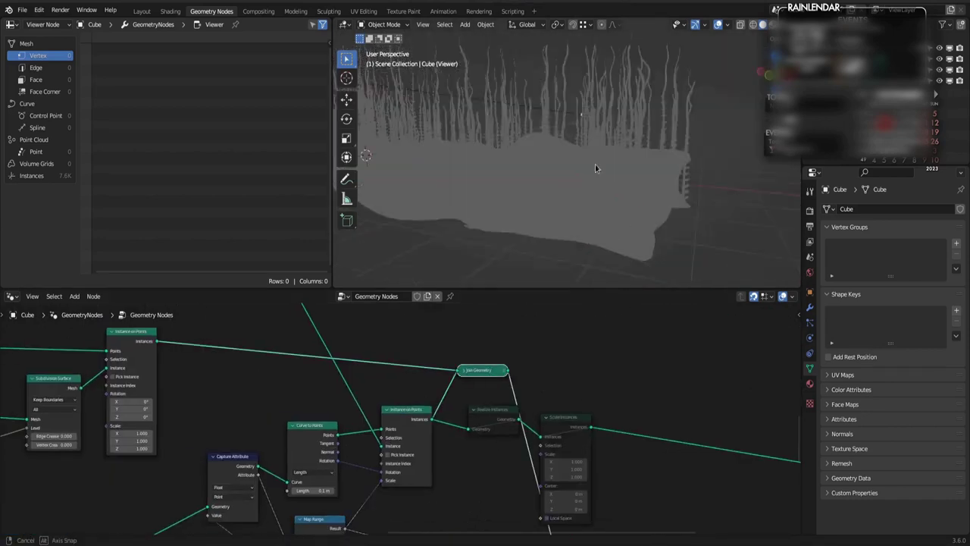
{"action": "middle_click_drag", "start_coordinate": [595, 164], "coordinate": [618, 156]}
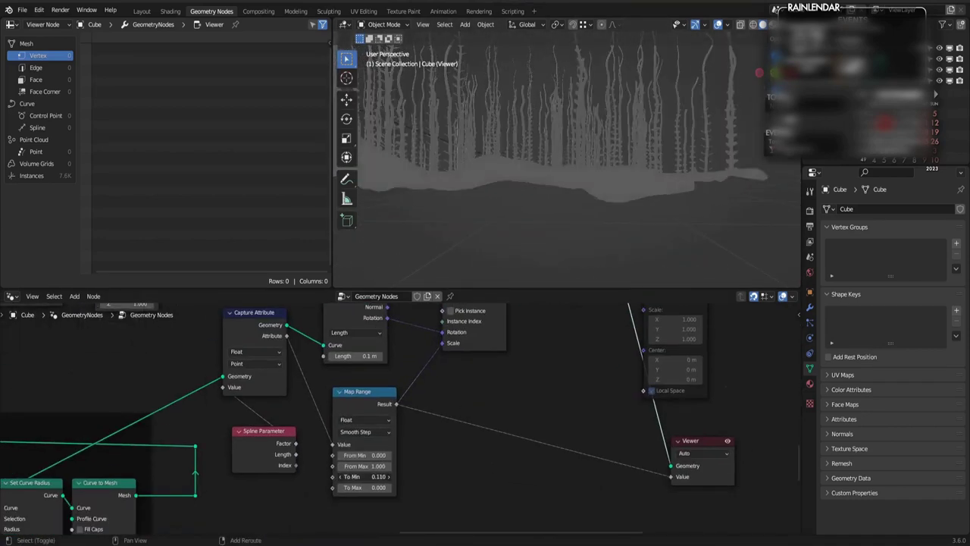
Step: Set the Curve to Points spacing length to 0.11 m
{"action": "middle_click_drag", "start_coordinate": [379, 354], "coordinate": [379, 410]}
{"action": "double_click", "coordinate": [379, 410]}
{"action": "type", "text": ".1"}
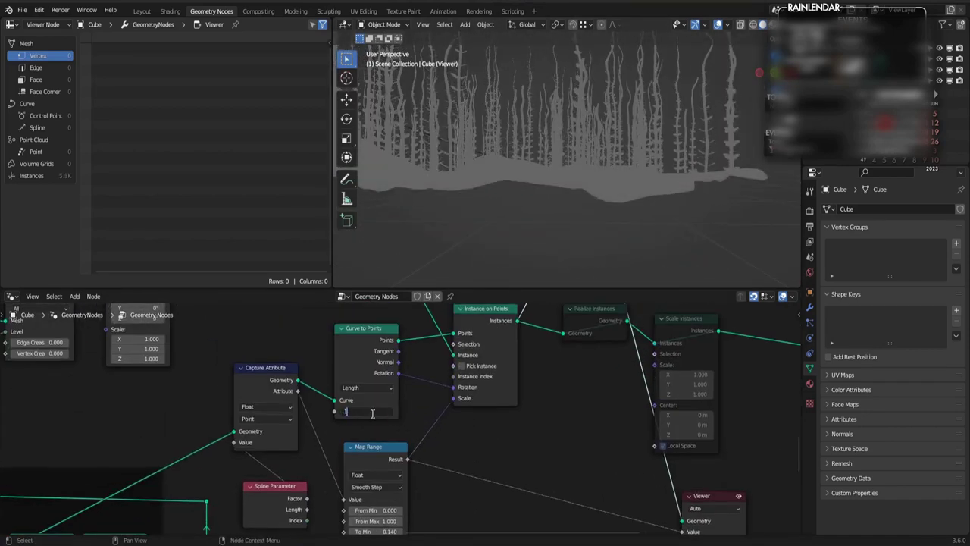
{"action": "type", "text": "1"}
{"action": "key", "text": "Return"}
Step: Raise the Map Range's To Max to 0.05, check the leaves toward the stem tips, and save the file
{"action": "middle_click_drag", "start_coordinate": [500, 205], "coordinate": [494, 226]}
{"action": "middle_click_drag", "start_coordinate": [490, 466], "coordinate": [463, 423]}
{"action": "scroll", "coordinate": [424, 447], "scroll_direction": "up", "scroll_amount": 1}
{"action": "mouse_move", "coordinate": [343, 504]}
{"action": "left_mouse_down", "text": "shift"}
{"action": "mouse_move", "coordinate": [364, 504]}
{"action": "mouse_move", "coordinate": [348, 504]}
{"action": "left_mouse_up", "text": "shift"}
{"action": "middle_click_drag", "start_coordinate": [522, 147], "coordinate": [574, 126]}
{"action": "scroll", "coordinate": [574, 127], "scroll_direction": "up", "scroll_amount": 2}
{"action": "scroll", "coordinate": [651, 140], "scroll_direction": "down", "scroll_amount": 4}
{"action": "key", "text": "ctrl+s"}
Step: Switch the viewport to wireframe shading and widen it over the spreadsheet area
{"action": "scroll", "coordinate": [651, 139], "scroll_direction": "up", "scroll_amount": 2}
{"action": "mouse_move", "coordinate": [651, 139]}
{"action": "middle_mouse_down"}
{"action": "mouse_move", "coordinate": [625, 140]}
{"action": "mouse_move", "coordinate": [691, 214]}
{"action": "mouse_move", "coordinate": [657, 143]}
{"action": "middle_mouse_up"}
{"action": "key", "text": "shift+z"}
{"action": "left_click_drag", "start_coordinate": [332, 175], "coordinate": [3, 175]}
{"action": "scroll", "coordinate": [531, 183], "scroll_direction": "down", "scroll_amount": 3}
{"action": "middle_click_drag", "start_coordinate": [531, 183], "coordinate": [402, 159]}
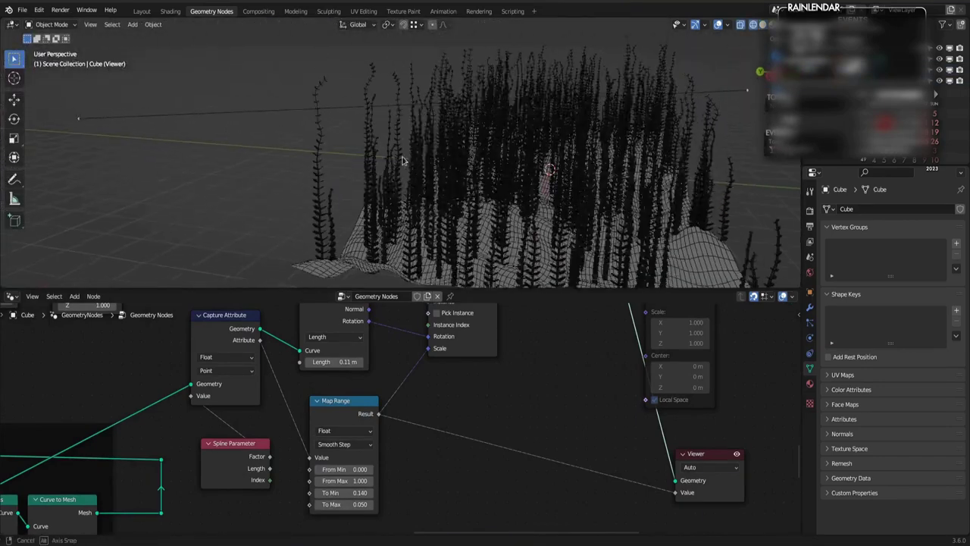
Step: Set the Curve to Points length to 0.12 m and the Map Range's To Max to 0.04, and save the file
{"action": "scroll", "coordinate": [403, 159], "scroll_direction": "up", "scroll_amount": 1}
{"action": "double_click", "coordinate": [334, 361]}
{"action": "type", "text": ".12"}
{"action": "key", "text": "Return"}
{"action": "middle_click_drag", "start_coordinate": [415, 515], "coordinate": [431, 492]}
{"action": "key", "text": "ctrl+s"}
{"action": "scroll", "coordinate": [431, 492], "scroll_direction": "up", "scroll_amount": 2}
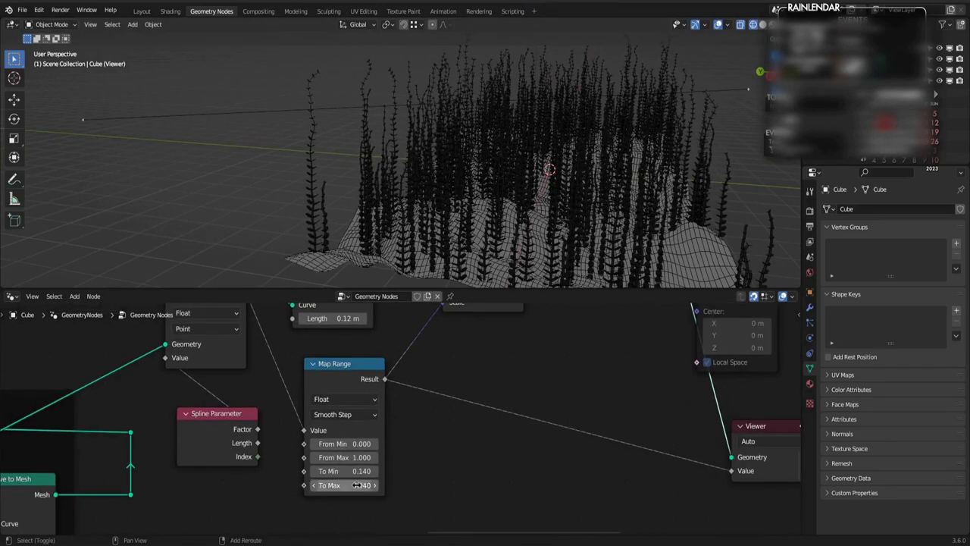
Step: Move the muted Realize Instances node closer to the leaf instances and remove the Scale Instances node while keeping its links
{"action": "scroll", "coordinate": [469, 473], "scroll_direction": "down", "scroll_amount": 3}
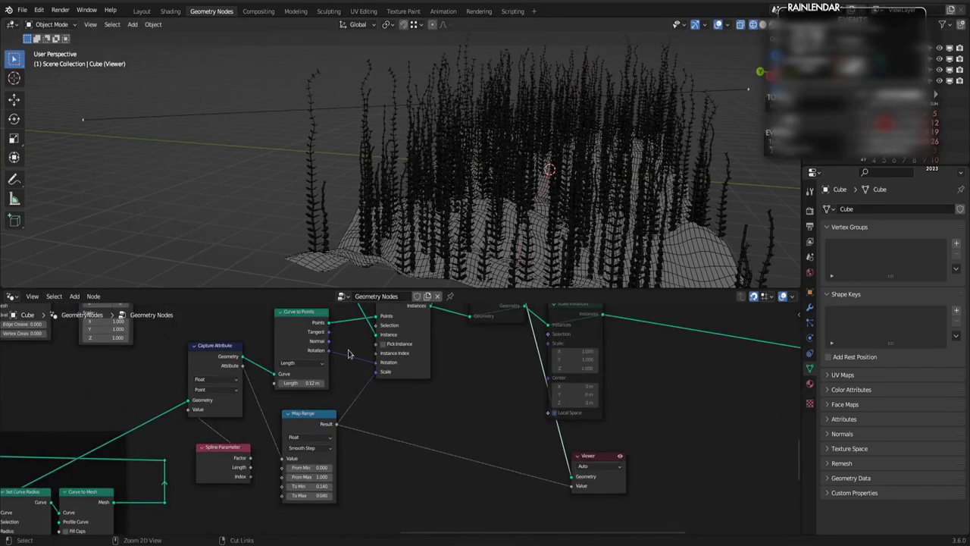
{"action": "middle_click_drag", "start_coordinate": [453, 387], "coordinate": [429, 433]}
{"action": "left_click_drag", "start_coordinate": [479, 344], "coordinate": [448, 352]}
{"action": "middle_click_drag", "start_coordinate": [474, 364], "coordinate": [458, 382]}
{"action": "left_click", "coordinate": [552, 379]}
{"action": "key", "text": "ctrl+x"}
{"action": "middle_click_drag", "start_coordinate": [550, 420], "coordinate": [490, 414]}
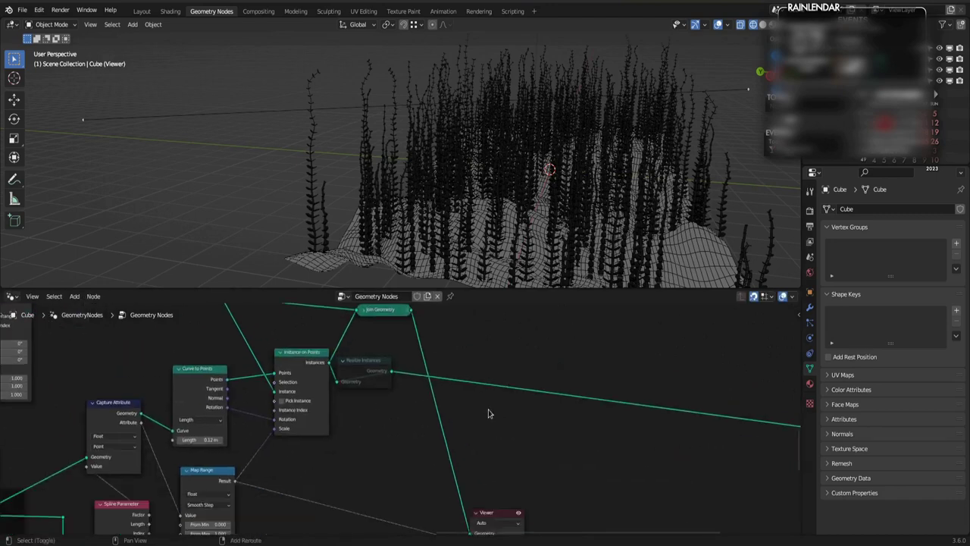
Step: Add and preview a Rotate Instances node after the leaf instances, with a Combine XYZ node feeding its Rotation
{"action": "key", "text": "shift+a"}
{"action": "left_click", "coordinate": [523, 450]}
{"action": "left_click", "coordinate": [517, 408], "text": "ctrl+shift"}
{"action": "left_click_drag", "start_coordinate": [520, 408], "coordinate": [559, 336]}
{"action": "left_click_drag", "start_coordinate": [434, 395], "coordinate": [473, 386]}
Step: Add a Random Value node with Min -2 and Max 2, and link it to the Combine XYZ node's X
{"action": "key", "text": "shift+a"}
{"action": "mouse_move", "coordinate": [375, 441]}
{"action": "left_click", "coordinate": [522, 505]}
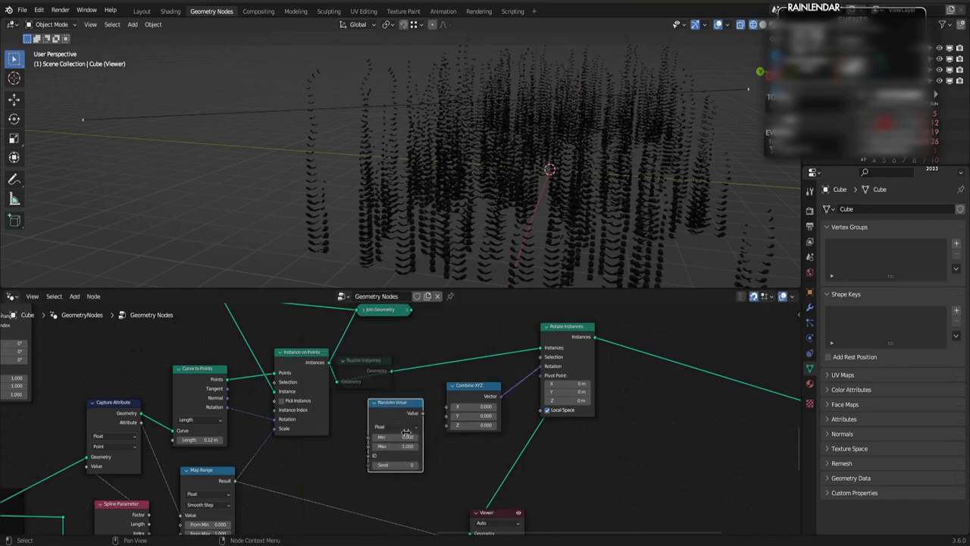
{"action": "left_click_drag", "start_coordinate": [421, 414], "coordinate": [446, 407]}
{"action": "left_click_drag", "start_coordinate": [390, 410], "coordinate": [367, 418]}
{"action": "middle_click_drag", "start_coordinate": [509, 450], "coordinate": [524, 399]}
Step: Insert a To Radians Math node between the Random Value and the Combine XYZ's X, adjust the Random Value's Min, and save the file
{"action": "key", "text": "q"}
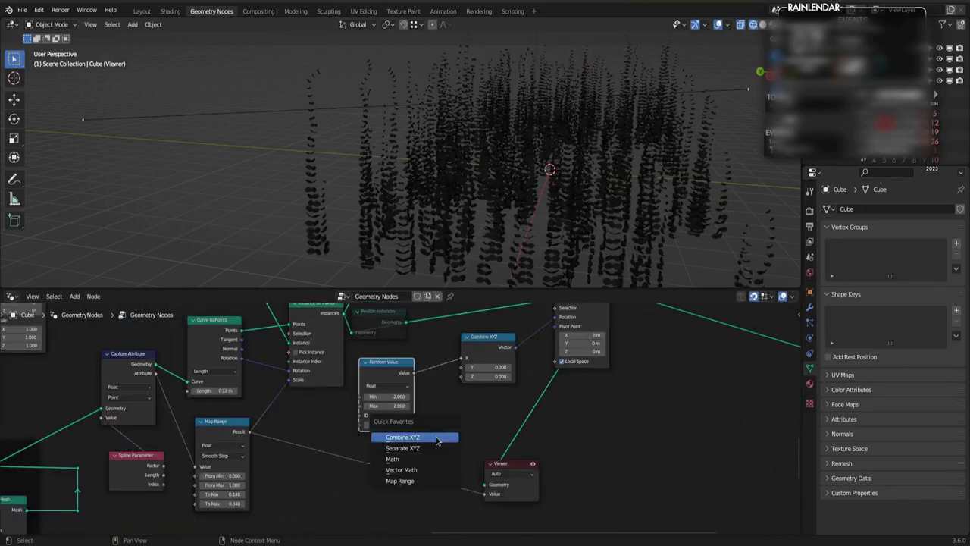
{"action": "left_click", "coordinate": [410, 458]}
{"action": "left_click", "coordinate": [468, 384]}
{"action": "left_click", "coordinate": [696, 412]}
{"action": "scroll", "coordinate": [401, 419], "scroll_direction": "up", "scroll_amount": 1}
{"action": "mouse_move", "coordinate": [385, 394]}
{"action": "left_mouse_down"}
{"action": "mouse_move", "coordinate": [311, 394]}
{"action": "mouse_move", "coordinate": [390, 394]}
{"action": "left_mouse_up"}
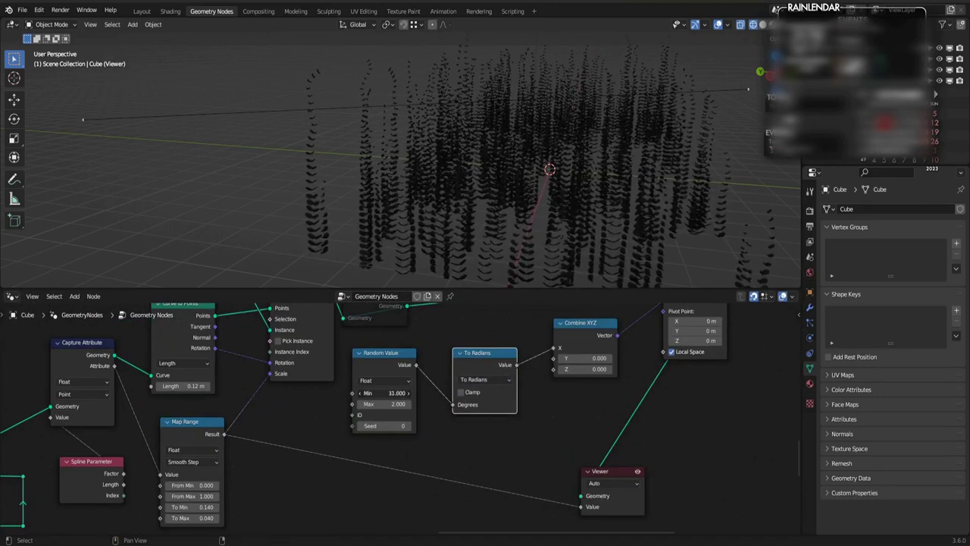
{"action": "key", "text": "ctrl+s"}
{"action": "middle_click_drag", "start_coordinate": [585, 200], "coordinate": [617, 201]}
Step: Collapse the Random Value and To Radians nodes and stack them beside the Combine XYZ node
{"action": "left_click_drag", "start_coordinate": [378, 354], "coordinate": [405, 355]}
{"action": "key", "text": "h"}
{"action": "left_click_drag", "start_coordinate": [490, 353], "coordinate": [508, 323]}
{"action": "key", "text": "h"}
{"action": "middle_click_drag", "start_coordinate": [431, 353], "coordinate": [430, 370]}
{"action": "left_click_drag", "start_coordinate": [430, 370], "coordinate": [521, 360]}
Step: Duplicate the pair for the Combine XYZ's Y with Min -1.2, Max 2.2 and Seed 5, and link an ID node to both Random Values
{"action": "left_click_drag", "start_coordinate": [535, 340], "coordinate": [595, 429]}
{"action": "left_click_drag", "start_coordinate": [536, 380], "coordinate": [554, 375]}
{"action": "left_click", "coordinate": [507, 400]}
{"action": "key", "text": "h"}
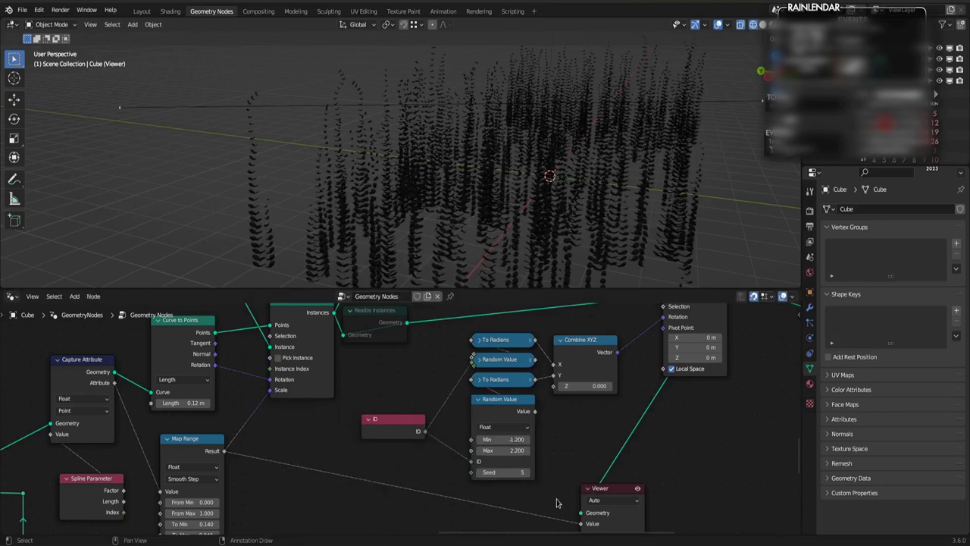
Step: Add a reroute to the ID node's links, line the node up with the stack, and collapse the second Random Value
{"action": "right_click_drag", "start_coordinate": [443, 395], "coordinate": [440, 464], "text": "shift"}
{"action": "left_click_drag", "start_coordinate": [393, 419], "coordinate": [385, 369]}
{"action": "left_click_drag", "start_coordinate": [441, 424], "coordinate": [434, 374]}
{"action": "left_click", "coordinate": [502, 400]}
{"action": "key", "text": "h"}
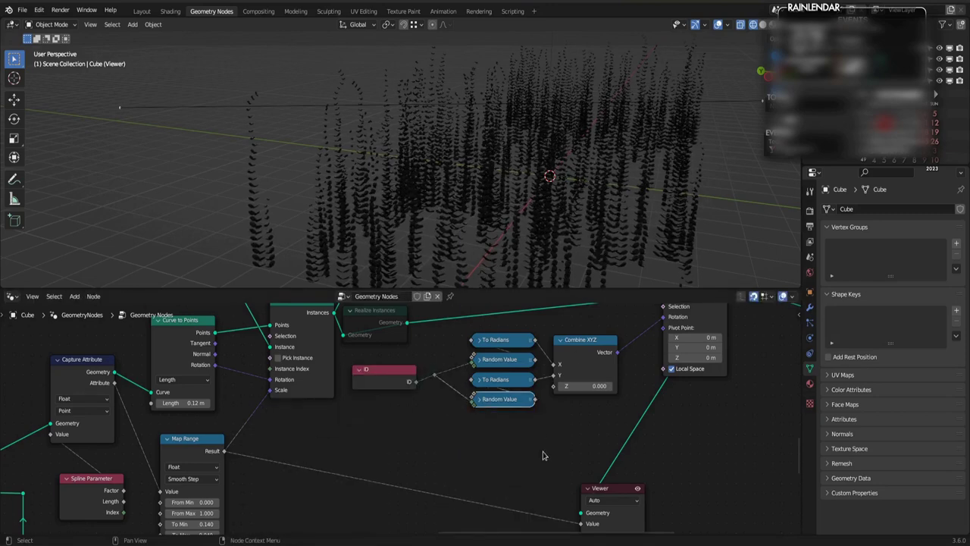
Step: Add a Value node set to 0.12 and link it to the Curve to Points Length
{"action": "scroll", "coordinate": [545, 452], "scroll_direction": "down", "scroll_amount": 3}
{"action": "middle_click_drag", "start_coordinate": [342, 420], "coordinate": [407, 402]}
{"action": "middle_click_drag", "start_coordinate": [315, 489], "coordinate": [357, 513]}
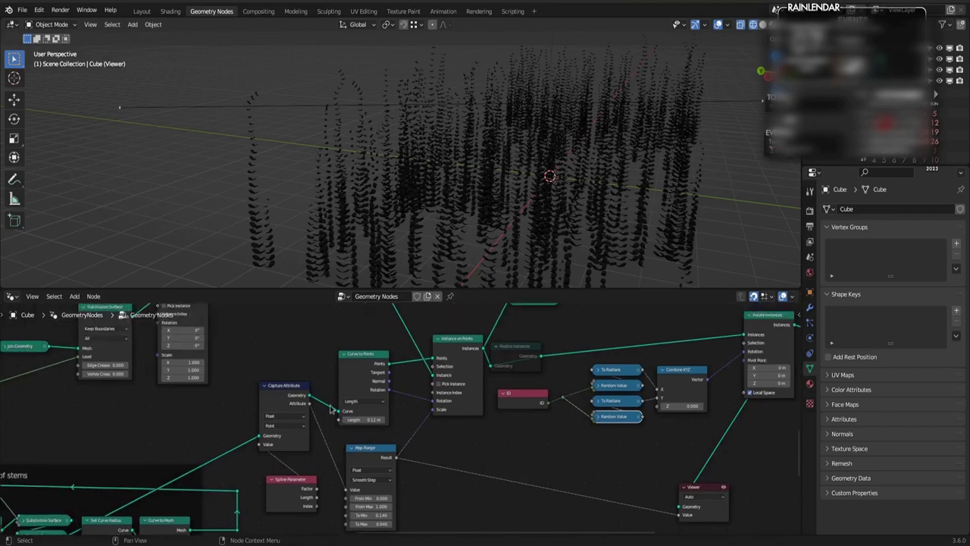
{"action": "key", "text": "shift+a"}
{"action": "mouse_move", "coordinate": [215, 236]}
{"action": "mouse_move", "coordinate": [290, 250]}
{"action": "left_click", "coordinate": [371, 311]}
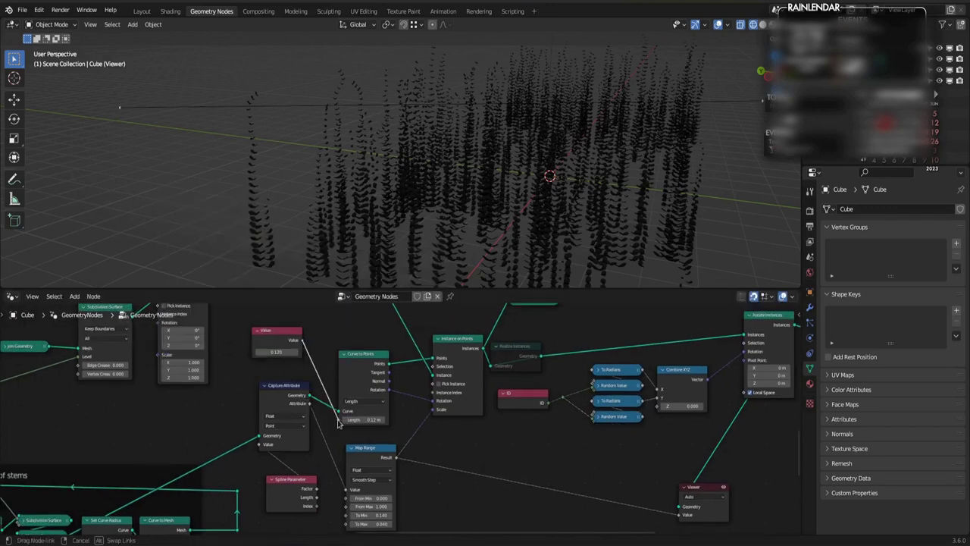
{"action": "left_click_drag", "start_coordinate": [339, 423], "coordinate": [339, 421]}
Step: Insert a second Capture Attribute node before Curve to Points and link the Spline Parameter's Length to its Value
{"action": "scroll", "coordinate": [343, 424], "scroll_direction": "down", "scroll_amount": 3}
{"action": "middle_click_drag", "start_coordinate": [296, 477], "coordinate": [401, 479]}
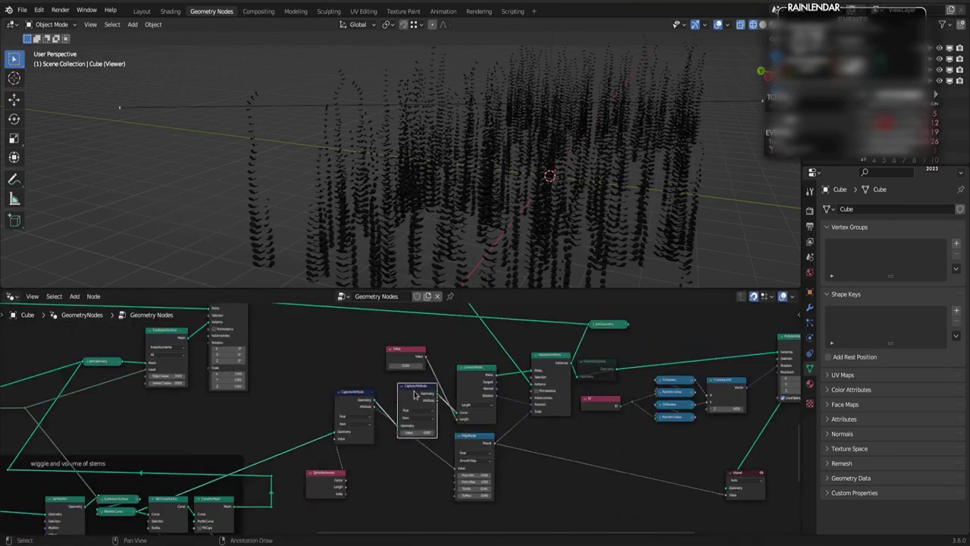
{"action": "scroll", "coordinate": [415, 395], "scroll_direction": "up", "scroll_amount": 1}
{"action": "left_click_drag", "start_coordinate": [333, 502], "coordinate": [405, 436]}
{"action": "middle_click_drag", "start_coordinate": [577, 487], "coordinate": [428, 488]}
Step: Add a Math node set to Divide and link the captured spline length and the Value node to its inputs
{"action": "key", "text": "shift+a"}
{"action": "left_click", "coordinate": [383, 527]}
{"action": "left_click_drag", "start_coordinate": [324, 375], "coordinate": [429, 489]}
{"action": "left_click_drag", "start_coordinate": [312, 332], "coordinate": [430, 496]}
{"action": "middle_click_drag", "start_coordinate": [574, 406], "coordinate": [493, 402]}
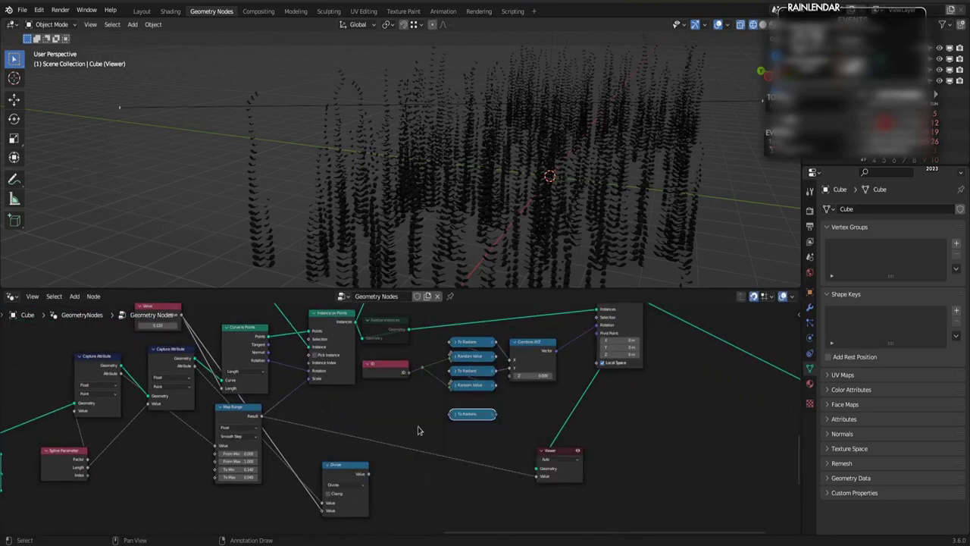
Step: Connect the Divide result to the Combine XYZ's Z and insert the spare To Radians node between them, switched to Multiply
{"action": "left_click_drag", "start_coordinate": [369, 474], "coordinate": [451, 414]}
{"action": "left_click_drag", "start_coordinate": [496, 414], "coordinate": [510, 376]}
{"action": "middle_click_drag", "start_coordinate": [394, 220], "coordinate": [281, 222]}
{"action": "left_click", "coordinate": [456, 415]}
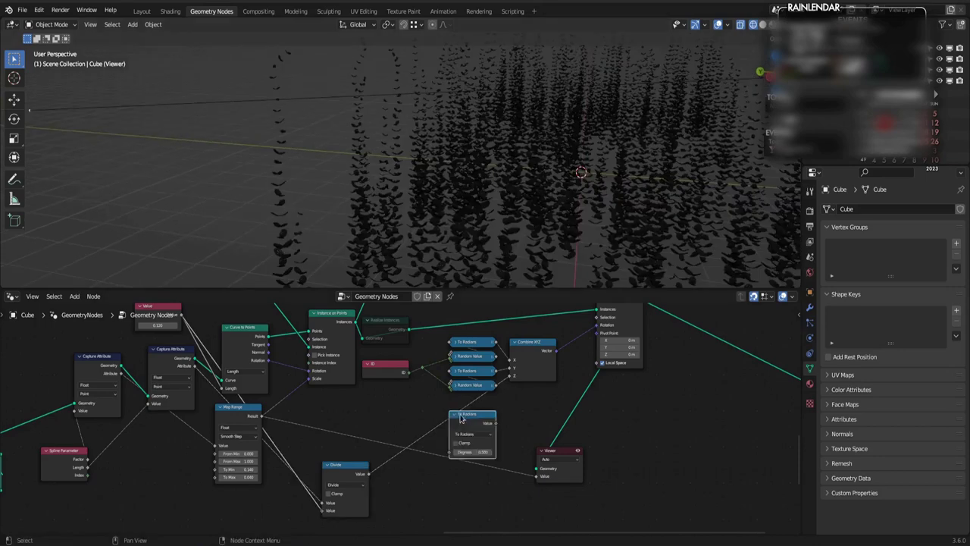
{"action": "left_click", "coordinate": [472, 434]}
{"action": "left_click_drag", "start_coordinate": [470, 415], "coordinate": [450, 415]}
{"action": "left_click", "coordinate": [358, 476]}
{"action": "key", "text": "m"}
{"action": "key", "text": "m"}
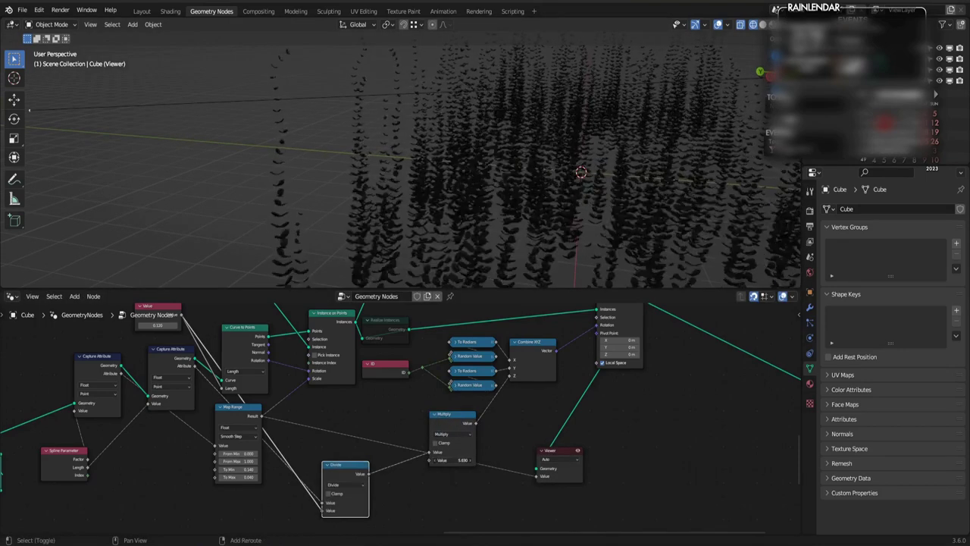
Step: Try a multiplier of 0.05 in the Multiply node and check the leaf rotation
{"action": "left_click", "coordinate": [446, 461]}
{"action": "type", "text": "0.05"}
{"action": "key", "text": "Return"}
{"action": "middle_click_drag", "start_coordinate": [368, 220], "coordinate": [334, 222]}
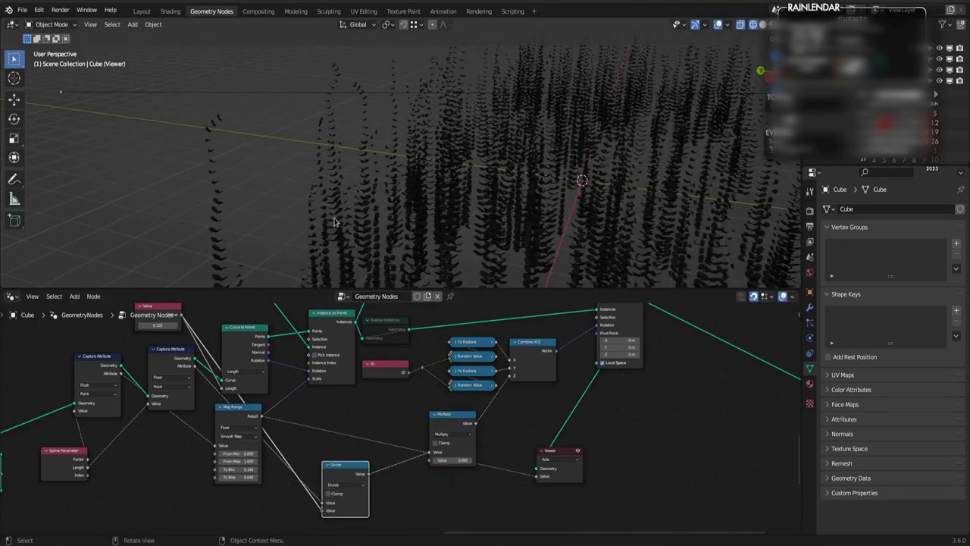
{"action": "left_click_drag", "start_coordinate": [452, 461], "coordinate": [469, 460]}
Step: Set the Multiply node's value to 360 and inspect the leaf rotation up close
{"action": "left_click_drag", "start_coordinate": [448, 415], "coordinate": [422, 422]}
{"action": "double_click", "coordinate": [435, 468]}
{"action": "type", "text": "180"}
{"action": "key", "text": "Return"}
{"action": "middle_click_drag", "start_coordinate": [303, 197], "coordinate": [400, 169]}
{"action": "scroll", "coordinate": [224, 171], "scroll_direction": "up", "scroll_amount": 3}
{"action": "type", "text": "360"}
{"action": "key", "text": "Return"}
Step: Delete the Viewer node, cut the unrotated leaf instances' link to Join Geometry, and dissolve the muted Realize Instances node
{"action": "scroll", "coordinate": [409, 423], "scroll_direction": "down", "scroll_amount": 3}
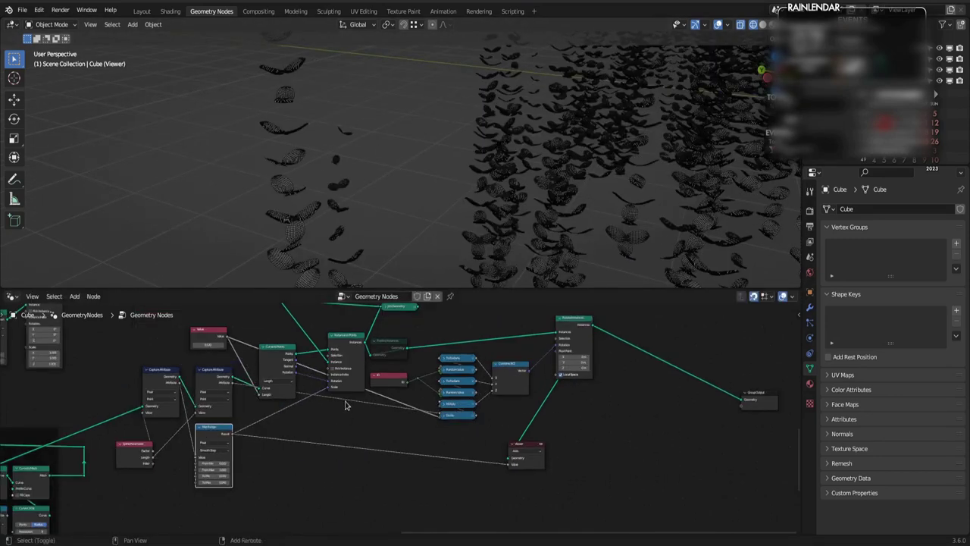
{"action": "left_click", "coordinate": [526, 446]}
{"action": "key", "text": "x"}
{"action": "scroll", "coordinate": [455, 455], "scroll_direction": "down", "scroll_amount": 3}
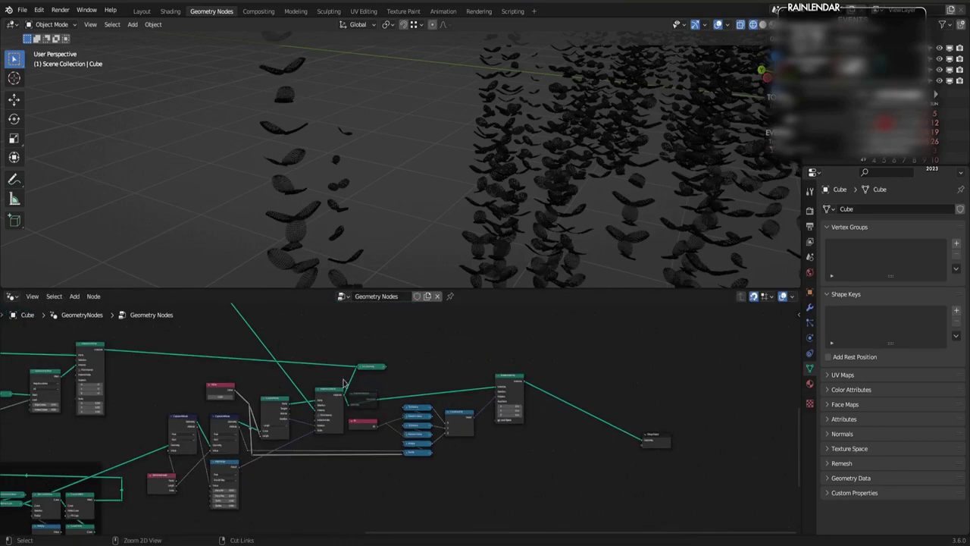
{"action": "right_click_drag", "start_coordinate": [341, 384], "coordinate": [363, 381], "text": "ctrl"}
{"action": "key", "text": "ctrl+x"}
Step: Feed the Rotate Instances output into Join Geometry, connect the Join Geometry to the Group Output, and save the file
{"action": "left_click_drag", "start_coordinate": [523, 382], "coordinate": [643, 460]}
{"action": "left_click", "coordinate": [500, 328], "text": "ctrl+shift"}
{"action": "key", "text": "x"}
{"action": "scroll", "coordinate": [420, 227], "scroll_direction": "down", "scroll_amount": 6}
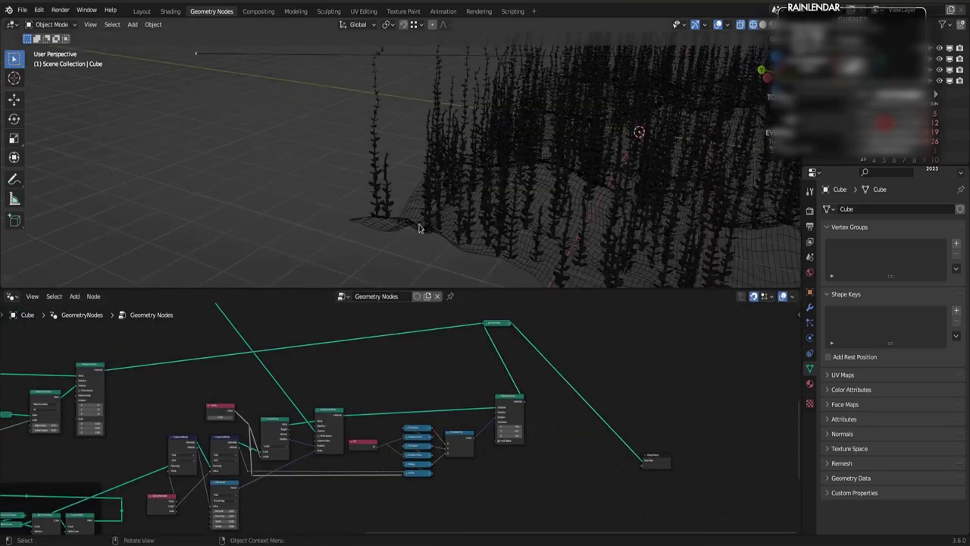
{"action": "key", "text": "ctrl+s"}
Step: Inspect the whole plant field from above and review the node tree's ground, stem and leaf sections
{"action": "middle_click_drag", "start_coordinate": [420, 227], "coordinate": [487, 115]}
{"action": "scroll", "coordinate": [433, 362], "scroll_direction": "down", "scroll_amount": 4}
{"action": "scroll", "coordinate": [329, 380], "scroll_direction": "up", "scroll_amount": 7}
{"action": "middle_click_drag", "start_coordinate": [329, 380], "coordinate": [436, 381]}
{"action": "scroll", "coordinate": [436, 381], "scroll_direction": "up", "scroll_amount": 3}
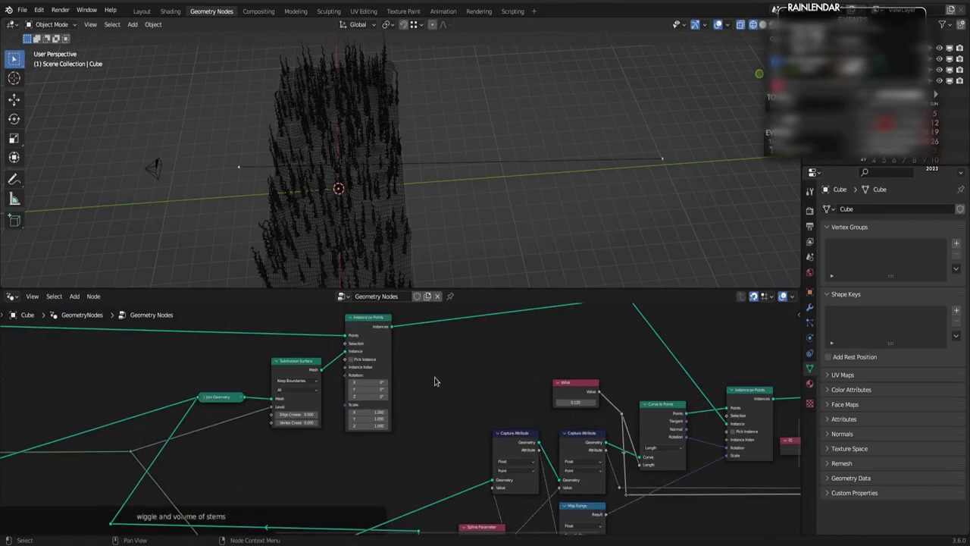
{"action": "scroll", "coordinate": [435, 383], "scroll_direction": "down", "scroll_amount": 11}
{"action": "scroll", "coordinate": [99, 375], "scroll_direction": "up", "scroll_amount": 9}
{"action": "left_click", "coordinate": [80, 365]}
{"action": "left_click", "coordinate": [50, 364]}
{"action": "scroll", "coordinate": [57, 366], "scroll_direction": "down", "scroll_amount": 8}
{"action": "scroll", "coordinate": [491, 396], "scroll_direction": "up", "scroll_amount": 8}
{"action": "scroll", "coordinate": [491, 395], "scroll_direction": "down", "scroll_amount": 8}
{"action": "middle_click_drag", "start_coordinate": [491, 396], "coordinate": [444, 412]}
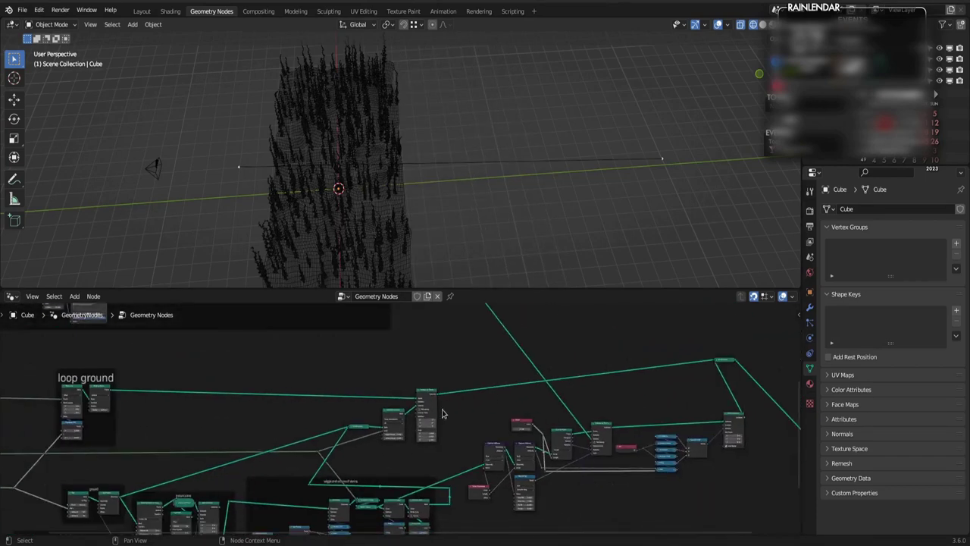
Step: Frame the leaf distribution nodes, move the frame up clear of the stem nodes, and label it "leafs on Stem"
{"action": "scroll", "coordinate": [444, 411], "scroll_direction": "down", "scroll_amount": 6}
{"action": "middle_click_drag", "start_coordinate": [374, 345], "coordinate": [321, 331]}
{"action": "left_click_drag", "start_coordinate": [416, 390], "coordinate": [602, 471]}
{"action": "key", "text": "g"}
{"action": "left_click", "coordinate": [513, 425]}
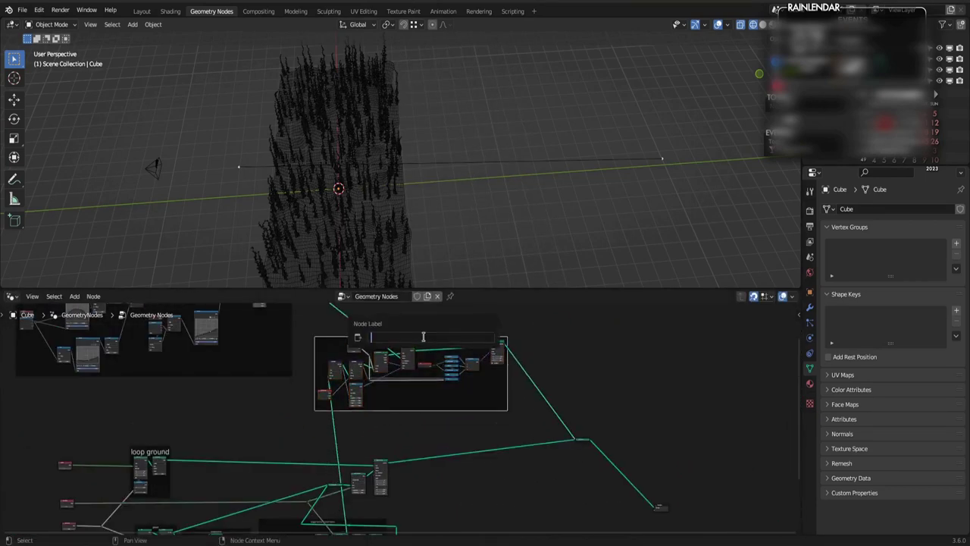
{"action": "scroll", "coordinate": [380, 437], "scroll_direction": "up", "scroll_amount": 2}
{"action": "middle_click_drag", "start_coordinate": [381, 438], "coordinate": [339, 442]}
Step: Link the rotated leaf instances to the Join Geometry node that feeds the Subdivision Surface
{"action": "left_click_drag", "start_coordinate": [484, 337], "coordinate": [470, 326]}
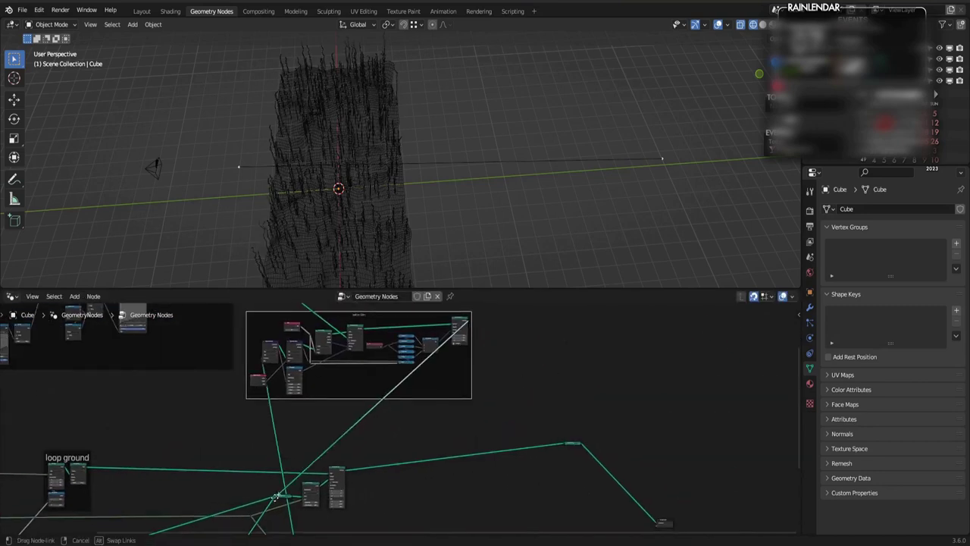
{"action": "scroll", "coordinate": [279, 499], "scroll_direction": "up", "scroll_amount": 7}
{"action": "middle_click_drag", "start_coordinate": [279, 498], "coordinate": [437, 413]}
{"action": "scroll", "coordinate": [392, 415], "scroll_direction": "down", "scroll_amount": 12}
Step: Rearrange the frames so the "leafs on Stem" frame sits beneath the doubleleaf frame
{"action": "left_click_drag", "start_coordinate": [407, 375], "coordinate": [415, 358]}
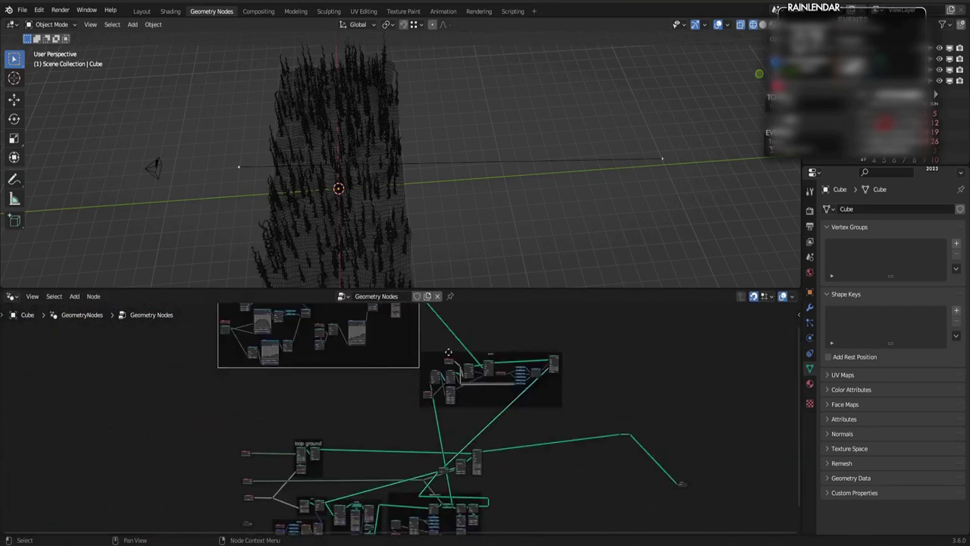
{"action": "left_click_drag", "start_coordinate": [491, 355], "coordinate": [353, 382]}
{"action": "middle_click_drag", "start_coordinate": [424, 318], "coordinate": [386, 382]}
{"action": "left_click_drag", "start_coordinate": [383, 361], "coordinate": [427, 360]}
{"action": "left_click_drag", "start_coordinate": [361, 396], "coordinate": [410, 437]}
Step: Route the doubleleaf output around its frame with reroutes into the "leafs on Stem" frame, and save the file
{"action": "scroll", "coordinate": [402, 424], "scroll_direction": "up", "scroll_amount": 5}
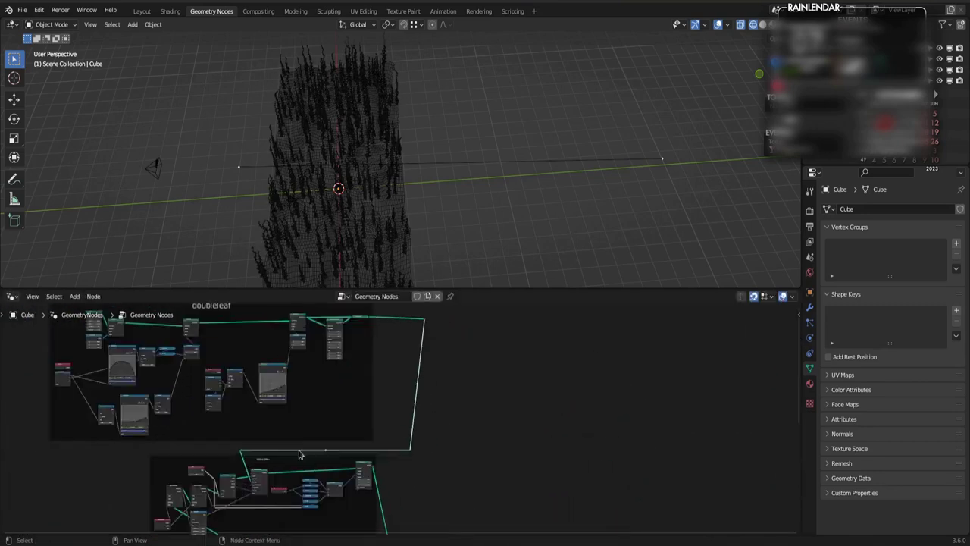
{"action": "middle_click_drag", "start_coordinate": [301, 454], "coordinate": [413, 373]}
{"action": "left_click_drag", "start_coordinate": [329, 364], "coordinate": [341, 363]}
{"action": "scroll", "coordinate": [470, 448], "scroll_direction": "down", "scroll_amount": 5}
{"action": "key", "text": "ctrl+s"}
Step: Add reroutes to the stem curve's link and lead it around the loop ground frame to the "leafs on Stem" frame
{"action": "middle_click_drag", "start_coordinate": [485, 459], "coordinate": [435, 337]}
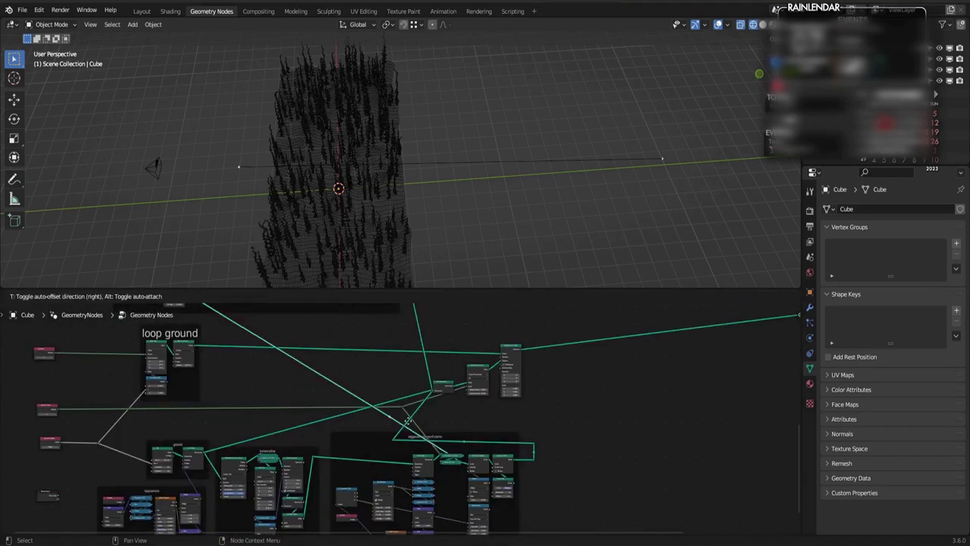
{"action": "left_click_drag", "start_coordinate": [337, 417], "coordinate": [249, 417]}
{"action": "middle_click_drag", "start_coordinate": [254, 370], "coordinate": [280, 432]}
{"action": "right_click_drag", "start_coordinate": [223, 422], "coordinate": [254, 417], "text": "shift"}
{"action": "left_click_drag", "start_coordinate": [243, 413], "coordinate": [282, 382]}
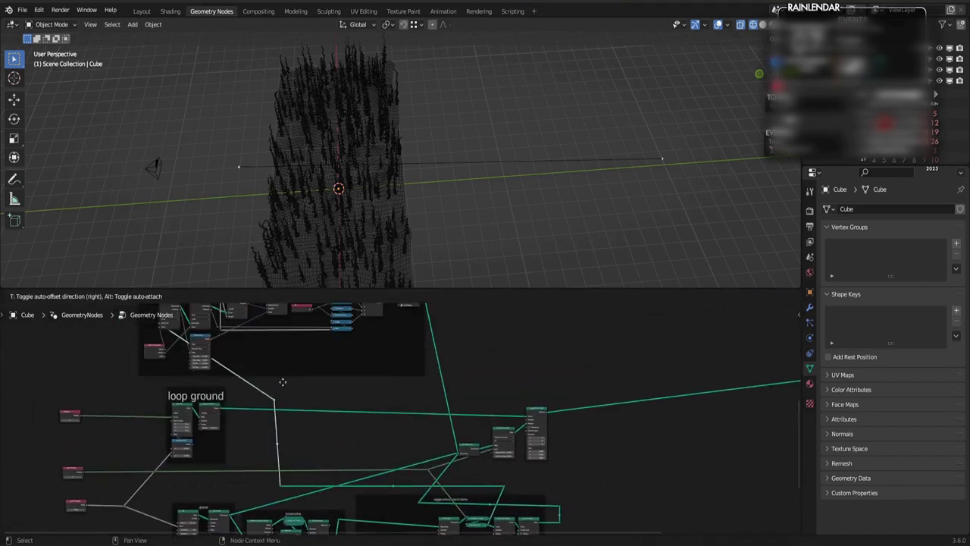
{"action": "left_click_drag", "start_coordinate": [128, 365], "coordinate": [115, 329]}
Step: Increase the label size of the "leafs on Stem" frame
{"action": "scroll", "coordinate": [288, 394], "scroll_direction": "down", "scroll_amount": 2}
{"action": "scroll", "coordinate": [453, 356], "scroll_direction": "up", "scroll_amount": 3}
{"action": "key", "text": "n"}
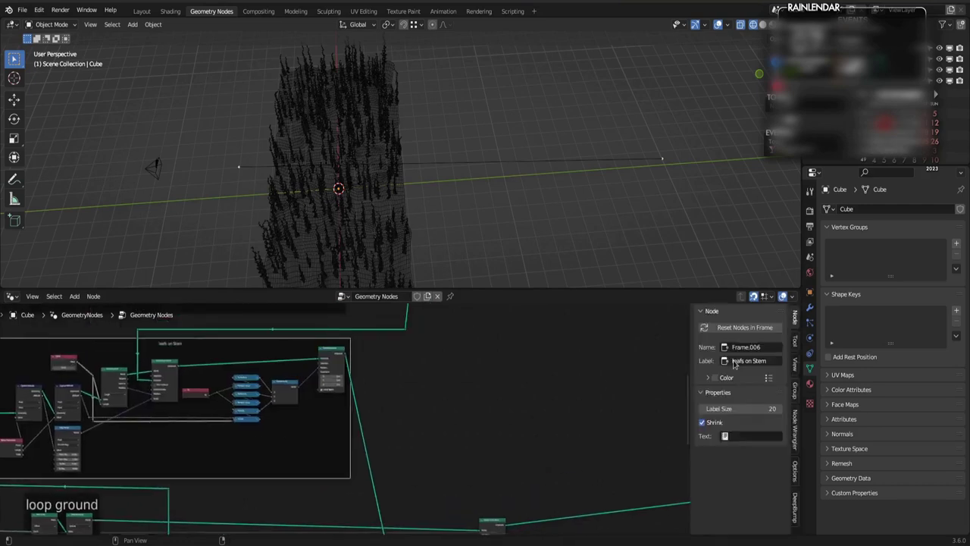
{"action": "left_click_drag", "start_coordinate": [732, 408], "coordinate": [781, 407]}
{"action": "key", "text": "n"}
Step: Move the Join Geometry, Subdivision Surface and Instance on Points nodes together horizontally
{"action": "left_click_drag", "start_coordinate": [470, 466], "coordinate": [371, 418]}
{"action": "key", "text": "g"}
{"action": "key", "text": "x"}
{"action": "middle_click_drag", "start_coordinate": [453, 442], "coordinate": [430, 364]}
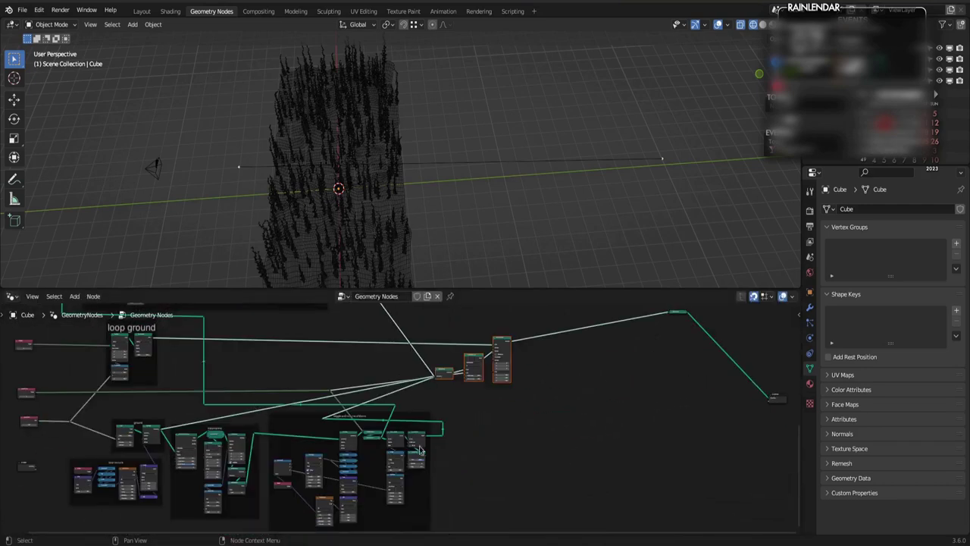
Step: Reposition the ground and stem frames, route the ground's link to Join Geometry with tidy reroutes, and save the file
{"action": "middle_click_drag", "start_coordinate": [418, 444], "coordinate": [425, 403]}
{"action": "left_click_drag", "start_coordinate": [461, 493], "coordinate": [81, 397]}
{"action": "key", "text": "g"}
{"action": "left_click", "coordinate": [82, 412]}
{"action": "left_click", "coordinate": [473, 372]}
{"action": "left_click_drag", "start_coordinate": [334, 393], "coordinate": [553, 382], "text": "alt"}
{"action": "key", "text": "x"}
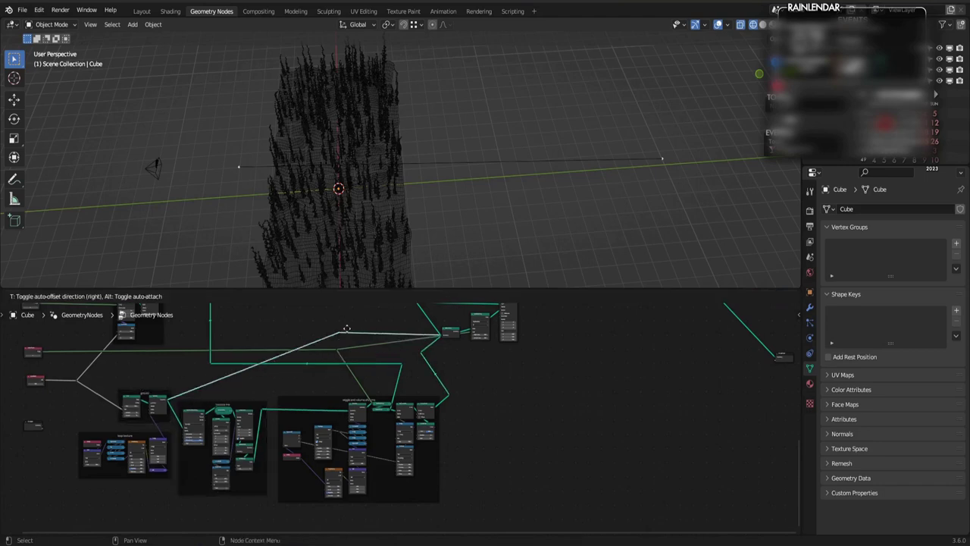
{"action": "left_click", "coordinate": [278, 401]}
{"action": "key", "text": "ctrl+s"}
Step: Raise the integer input that sets the loop ground frame's repeat count
{"action": "scroll", "coordinate": [355, 359], "scroll_direction": "down", "scroll_amount": 3}
{"action": "scroll", "coordinate": [152, 334], "scroll_direction": "up", "scroll_amount": 10}
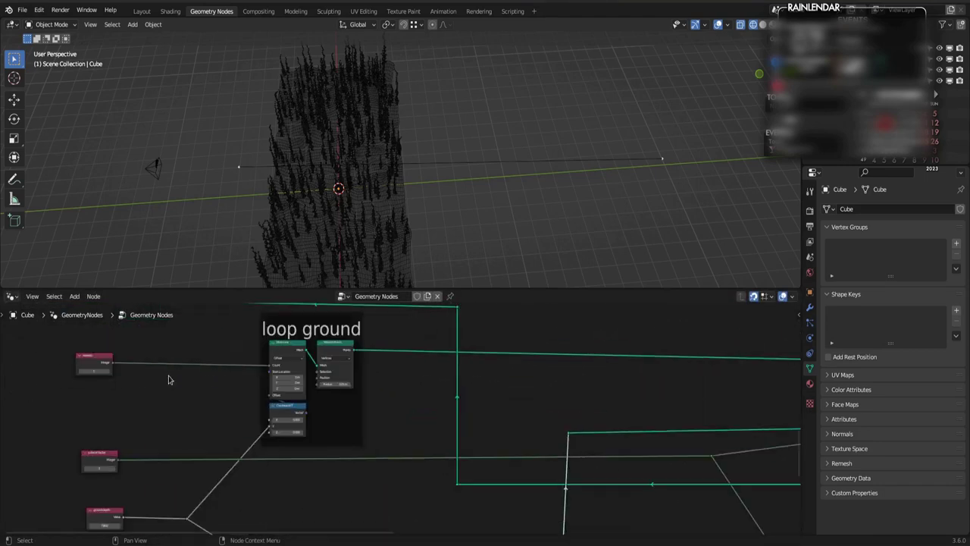
{"action": "left_click", "coordinate": [107, 371]}
{"action": "middle_click_drag", "start_coordinate": [425, 204], "coordinate": [420, 137]}
{"action": "left_click", "coordinate": [108, 371]}
Step: View the lake plants through the camera in rendered shading
{"action": "key", "text": "KP_0"}
{"action": "key", "text": "shift+z"}
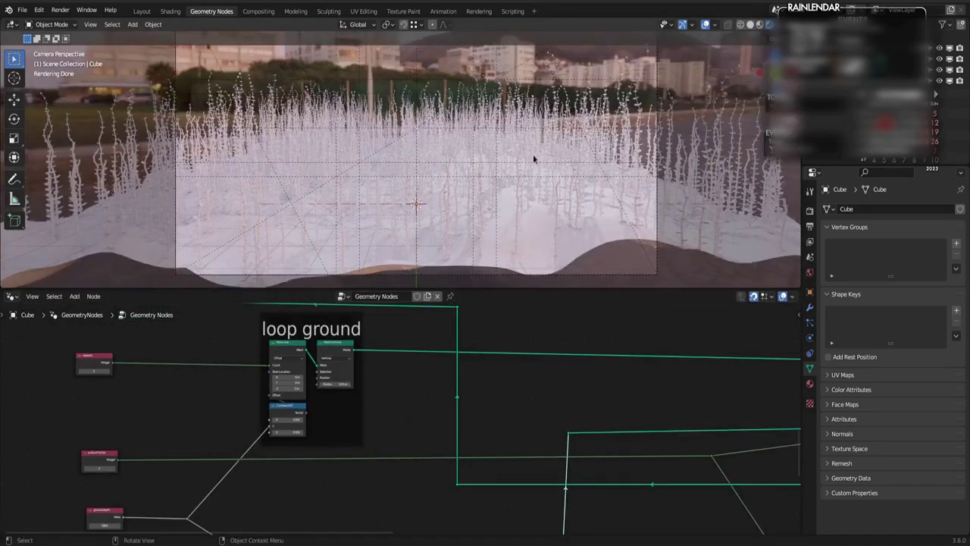
{"action": "mouse_move", "coordinate": [533, 156]}
{"action": "middle_mouse_down"}
{"action": "mouse_move", "coordinate": [484, 154]}
{"action": "mouse_move", "coordinate": [449, 184]}
{"action": "middle_mouse_up"}
{"action": "key", "text": "KP_0"}
Step: Insert a Set Material node on the ground frame's output link and open the object's material properties
{"action": "scroll", "coordinate": [682, 432], "scroll_direction": "down", "scroll_amount": 8}
{"action": "middle_click_drag", "start_coordinate": [785, 453], "coordinate": [571, 427]}
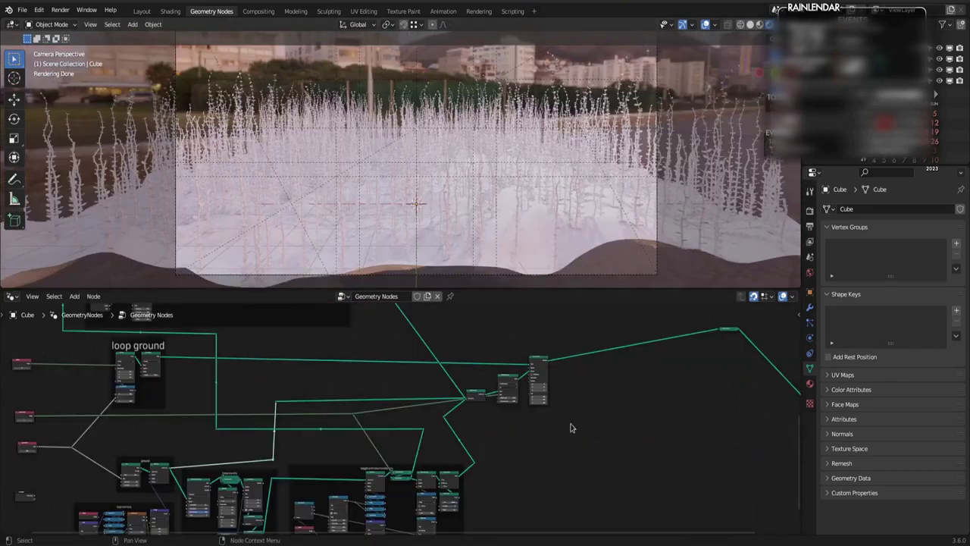
{"action": "scroll", "coordinate": [227, 364], "scroll_direction": "up", "scroll_amount": 5}
{"action": "middle_click_drag", "start_coordinate": [255, 450], "coordinate": [518, 387]}
{"action": "scroll", "coordinate": [297, 386], "scroll_direction": "up", "scroll_amount": 5}
{"action": "middle_click_drag", "start_coordinate": [667, 343], "coordinate": [409, 329]}
{"action": "scroll", "coordinate": [409, 329], "scroll_direction": "down", "scroll_amount": 9}
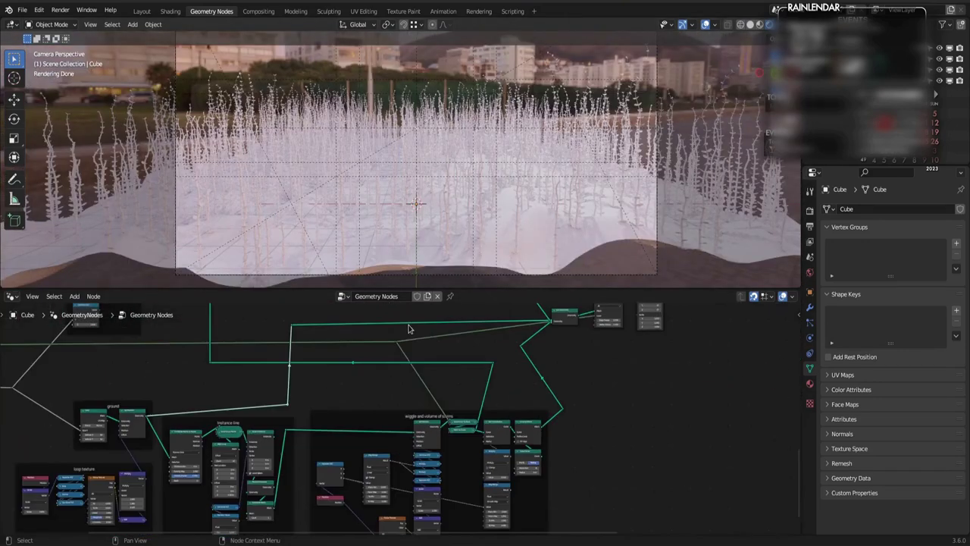
{"action": "key", "text": "shift+a"}
{"action": "mouse_move", "coordinate": [182, 476]}
{"action": "left_click", "coordinate": [260, 464]}
{"action": "left_click", "coordinate": [232, 397]}
{"action": "left_click", "coordinate": [810, 384]}
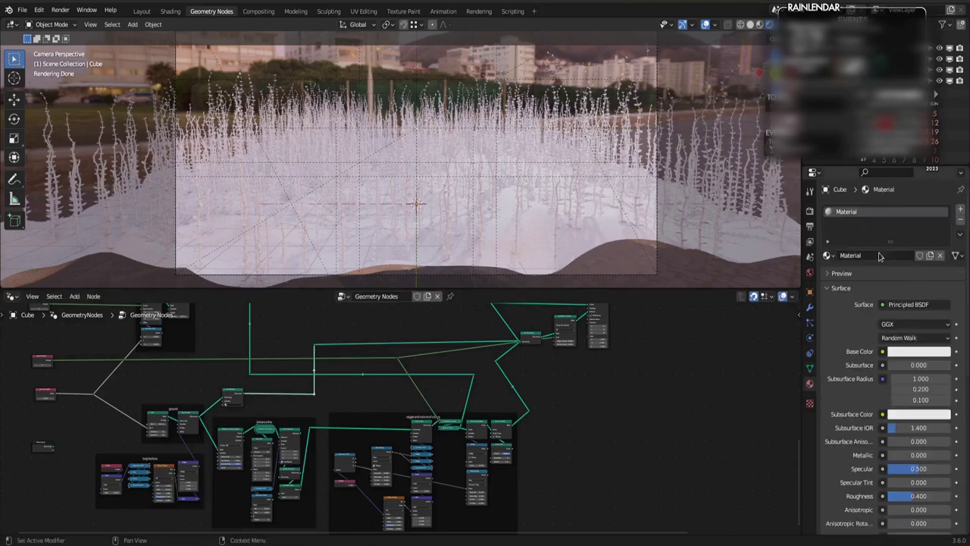
Step: Rename the existing material Ground, then add a second material slot with a material named Plant
{"action": "double_click", "coordinate": [882, 255]}
{"action": "type", "text": "Ground"}
{"action": "key", "text": "Return"}
{"action": "scroll", "coordinate": [227, 398], "scroll_direction": "up", "scroll_amount": 2}
{"action": "left_click", "coordinate": [960, 209]}
{"action": "left_click", "coordinate": [891, 272]}
{"action": "double_click", "coordinate": [891, 272]}
{"action": "type", "text": "Plant"}
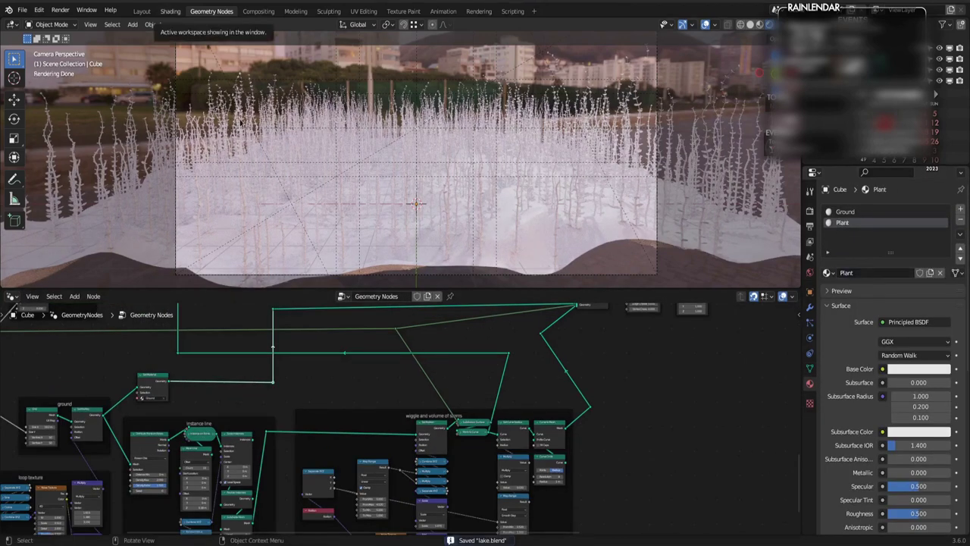
Step: Place a Set Material node using Plant on the stem's output link into Join Geometry and tidy the surrounding nodes and reroutes
{"action": "scroll", "coordinate": [296, 438], "scroll_direction": "down", "scroll_amount": 5}
{"action": "scroll", "coordinate": [506, 445], "scroll_direction": "up", "scroll_amount": 8}
{"action": "key", "text": "g"}
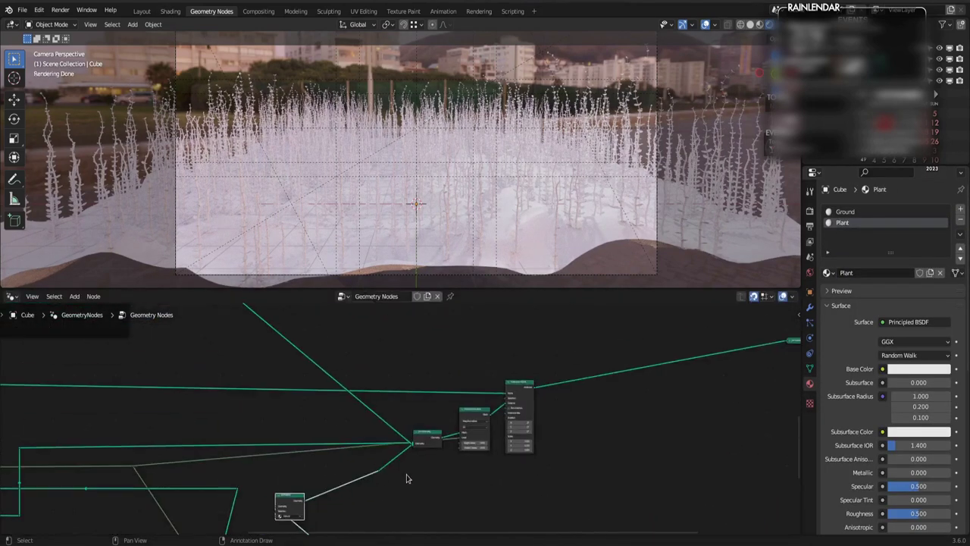
{"action": "left_click", "coordinate": [407, 478]}
{"action": "scroll", "coordinate": [407, 455], "scroll_direction": "down", "scroll_amount": 5}
{"action": "left_click_drag", "start_coordinate": [535, 476], "coordinate": [394, 399]}
{"action": "key", "text": "g"}
{"action": "left_click", "coordinate": [336, 451]}
{"action": "scroll", "coordinate": [336, 447], "scroll_direction": "up", "scroll_amount": 5}
{"action": "scroll", "coordinate": [364, 425], "scroll_direction": "down", "scroll_amount": 4}
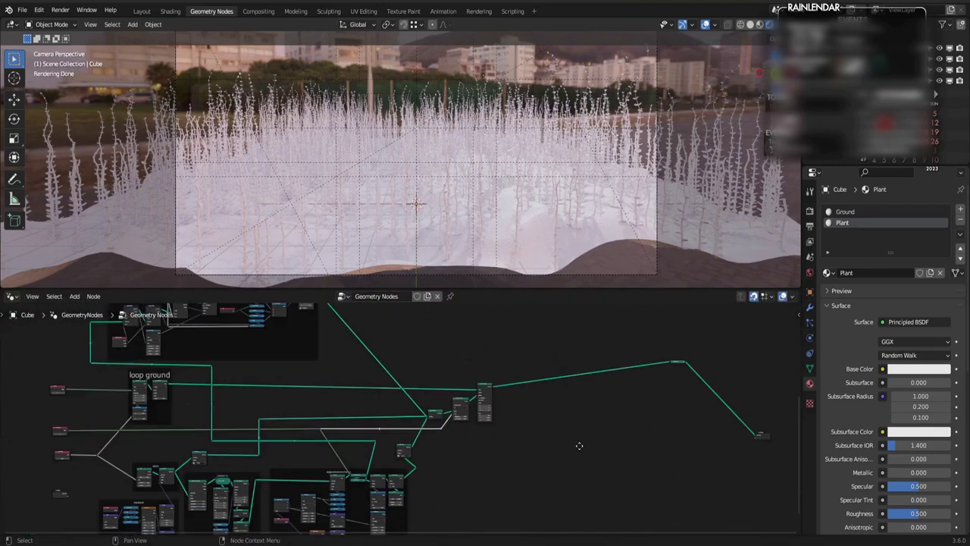
{"action": "scroll", "coordinate": [504, 415], "scroll_direction": "up", "scroll_amount": 3}
{"action": "scroll", "coordinate": [472, 488], "scroll_direction": "up", "scroll_amount": 4}
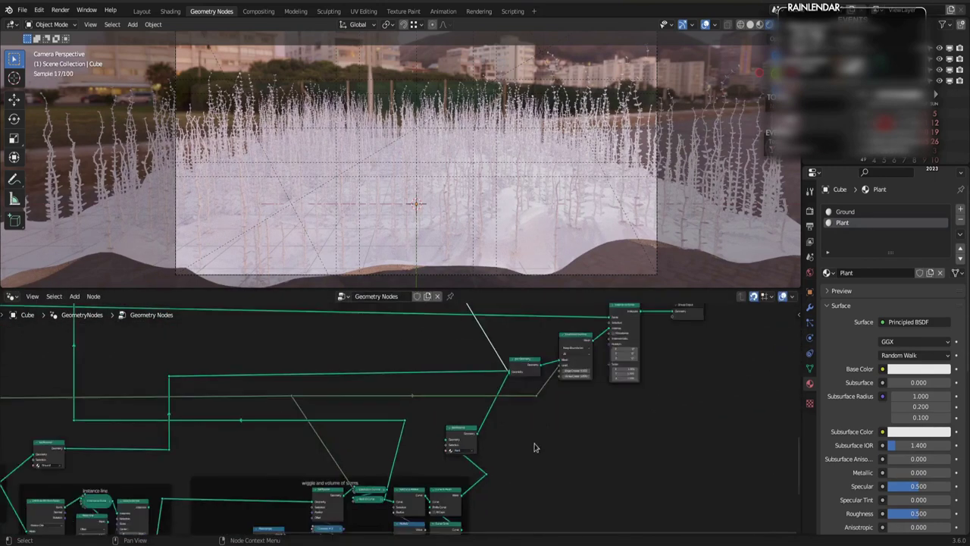
Step: Duplicate the Plant Set Material node and insert the copy on the output link of the leafs on Stem frame
{"action": "left_click", "coordinate": [462, 440]}
{"action": "key", "text": "shift+d"}
{"action": "left_click", "coordinate": [356, 357]}
{"action": "key", "text": "g"}
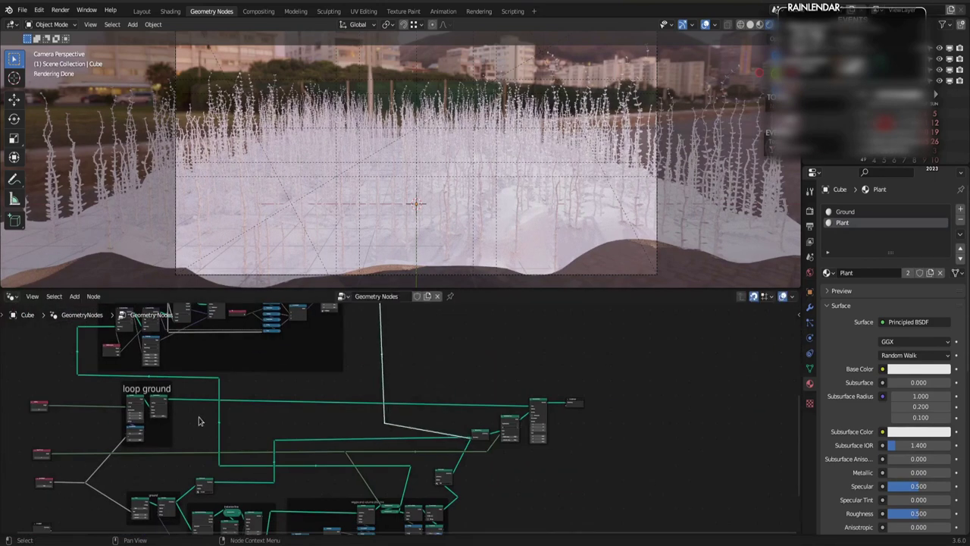
{"action": "scroll", "coordinate": [523, 442], "scroll_direction": "up", "scroll_amount": 2}
{"action": "scroll", "coordinate": [515, 409], "scroll_direction": "down", "scroll_amount": 3}
{"action": "scroll", "coordinate": [508, 381], "scroll_direction": "up", "scroll_amount": 4}
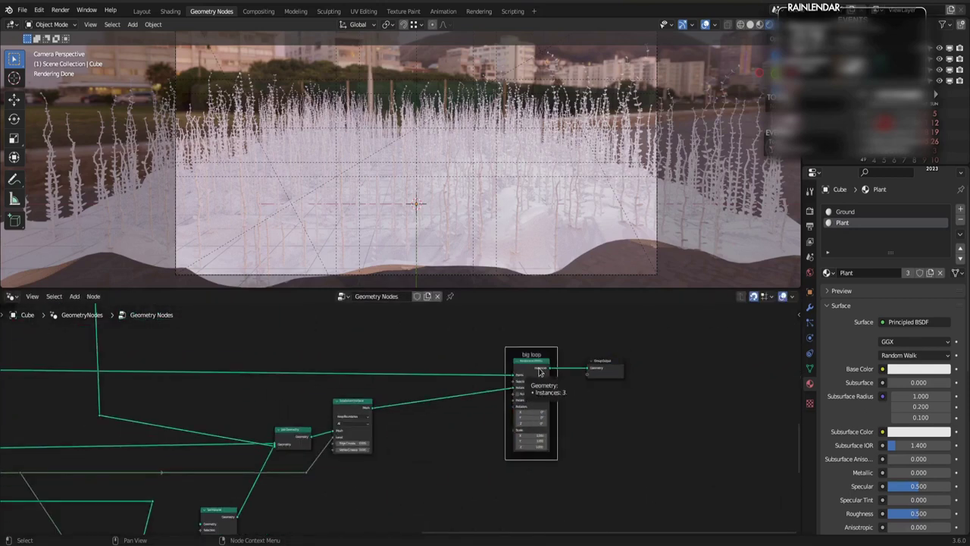
Step: Adjust the appearance settings of the frame labelled big loop and save the file
{"action": "key", "text": "n"}
{"action": "left_click_drag", "start_coordinate": [732, 406], "coordinate": [773, 406]}
{"action": "left_click", "coordinate": [715, 377]}
{"action": "left_click", "coordinate": [735, 393]}
{"action": "left_click", "coordinate": [744, 284]}
{"action": "key", "text": "n"}
{"action": "scroll", "coordinate": [576, 432], "scroll_direction": "down", "scroll_amount": 4}
{"action": "key", "text": "ctrl+s"}
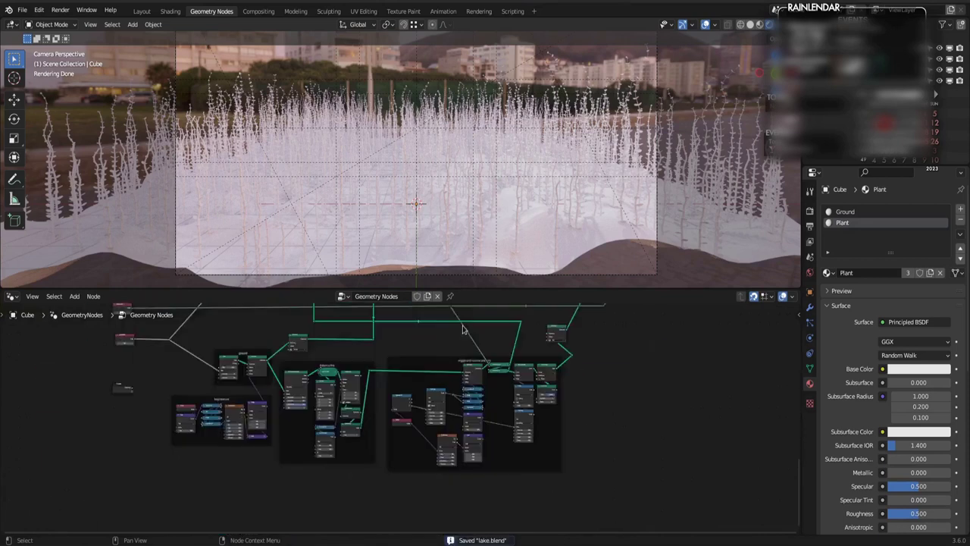
Step: Rearrange the float curve and math nodes that shape the leaf inside the doubleleaf frame into a more compact layout
{"action": "scroll", "coordinate": [463, 329], "scroll_direction": "up", "scroll_amount": 5}
{"action": "middle_click_drag", "start_coordinate": [745, 386], "coordinate": [667, 483]}
{"action": "scroll", "coordinate": [427, 389], "scroll_direction": "up", "scroll_amount": 4}
{"action": "scroll", "coordinate": [427, 390], "scroll_direction": "down", "scroll_amount": 8}
{"action": "middle_click_drag", "start_coordinate": [445, 322], "coordinate": [463, 365]}
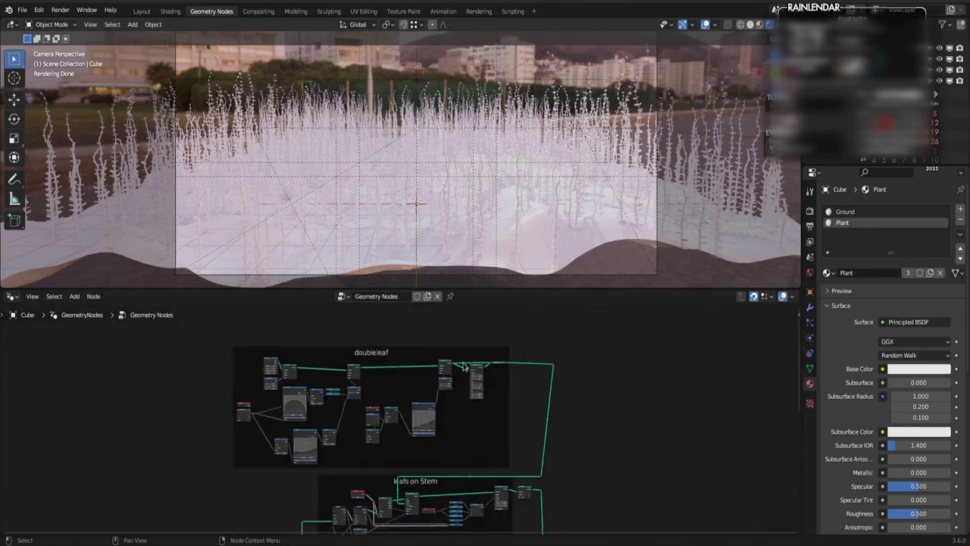
{"action": "scroll", "coordinate": [358, 428], "scroll_direction": "up", "scroll_amount": 3}
{"action": "middle_click_drag", "start_coordinate": [297, 443], "coordinate": [368, 462]}
{"action": "left_click_drag", "start_coordinate": [381, 410], "coordinate": [382, 395]}
{"action": "left_click_drag", "start_coordinate": [317, 448], "coordinate": [387, 420]}
{"action": "left_click_drag", "start_coordinate": [263, 468], "coordinate": [331, 456]}
{"action": "middle_click_drag", "start_coordinate": [330, 456], "coordinate": [303, 479]}
{"action": "left_click_drag", "start_coordinate": [303, 479], "coordinate": [311, 477]}
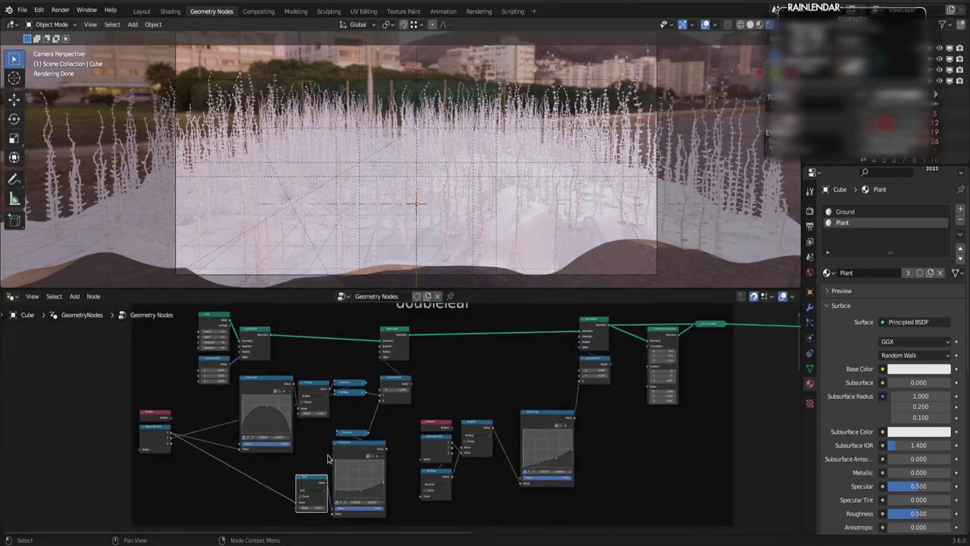
{"action": "left_click_drag", "start_coordinate": [405, 519], "coordinate": [318, 481]}
{"action": "left_click_drag", "start_coordinate": [312, 477], "coordinate": [313, 463]}
Step: Move the final leaf-bending and duplication nodes of the doubleleaf frame closer to the rest, tidy its output, and save the file
{"action": "left_click_drag", "start_coordinate": [720, 492], "coordinate": [456, 326]}
{"action": "middle_click_drag", "start_coordinate": [456, 326], "coordinate": [432, 349]}
{"action": "scroll", "coordinate": [432, 347], "scroll_direction": "down", "scroll_amount": 2}
{"action": "key", "text": "g"}
{"action": "left_click", "coordinate": [385, 349]}
{"action": "scroll", "coordinate": [248, 383], "scroll_direction": "up", "scroll_amount": 1}
{"action": "middle_click_drag", "start_coordinate": [248, 383], "coordinate": [304, 369]}
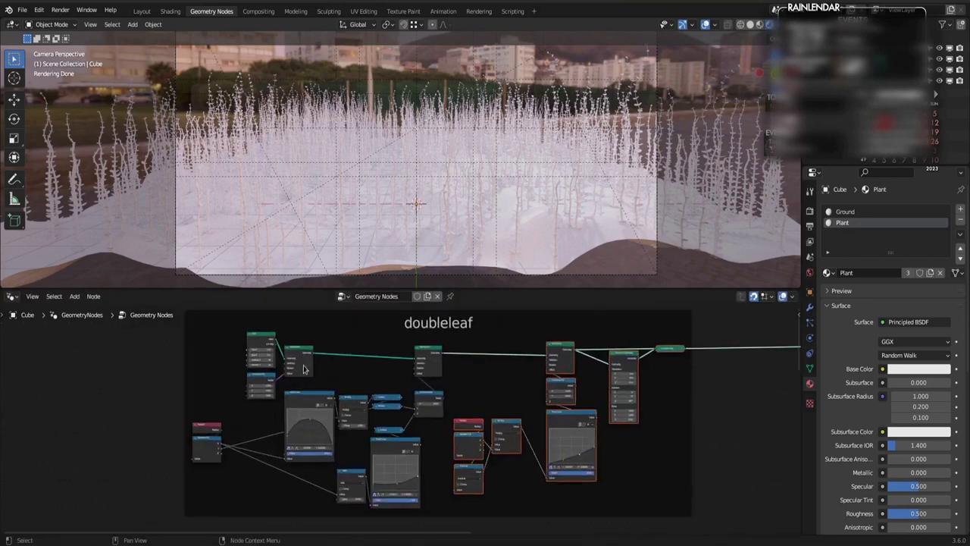
{"action": "scroll", "coordinate": [442, 370], "scroll_direction": "down", "scroll_amount": 3}
{"action": "middle_click_drag", "start_coordinate": [493, 383], "coordinate": [434, 337]}
{"action": "key", "text": "ctrl+s"}
{"action": "left_click_drag", "start_coordinate": [593, 336], "coordinate": [578, 332]}
{"action": "left_click_drag", "start_coordinate": [508, 321], "coordinate": [577, 356]}
{"action": "middle_click_drag", "start_coordinate": [568, 357], "coordinate": [564, 305]}
Step: Open the Shading workspace with a closer view of the plants and make the Ground material's base color red
{"action": "left_click", "coordinate": [174, 12]}
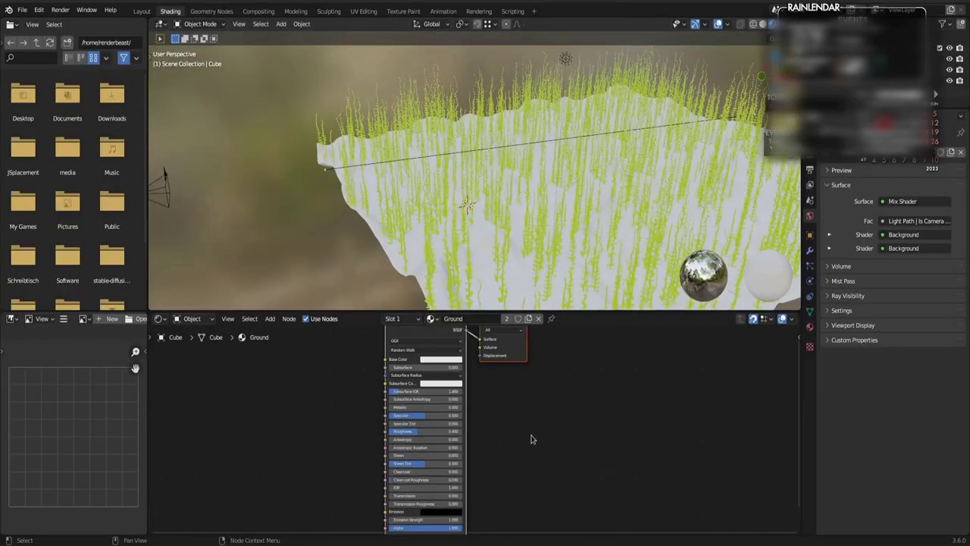
{"action": "middle_click_drag", "start_coordinate": [534, 221], "coordinate": [516, 205]}
{"action": "scroll", "coordinate": [516, 205], "scroll_direction": "up", "scroll_amount": 3}
{"action": "scroll", "coordinate": [515, 206], "scroll_direction": "down", "scroll_amount": 1}
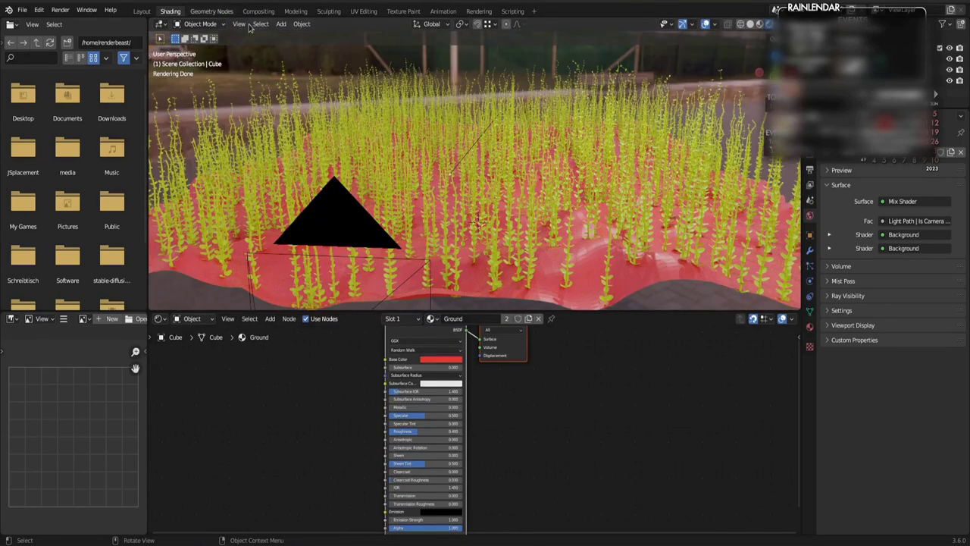
Step: Return to the Geometry Nodes workspace, thin out the plants on the ground, and save the file
{"action": "left_click", "coordinate": [211, 11]}
{"action": "middle_click_drag", "start_coordinate": [637, 413], "coordinate": [462, 423]}
{"action": "key", "text": "shift+a"}
{"action": "mouse_move", "coordinate": [455, 363]}
{"action": "mouse_move", "coordinate": [542, 385]}
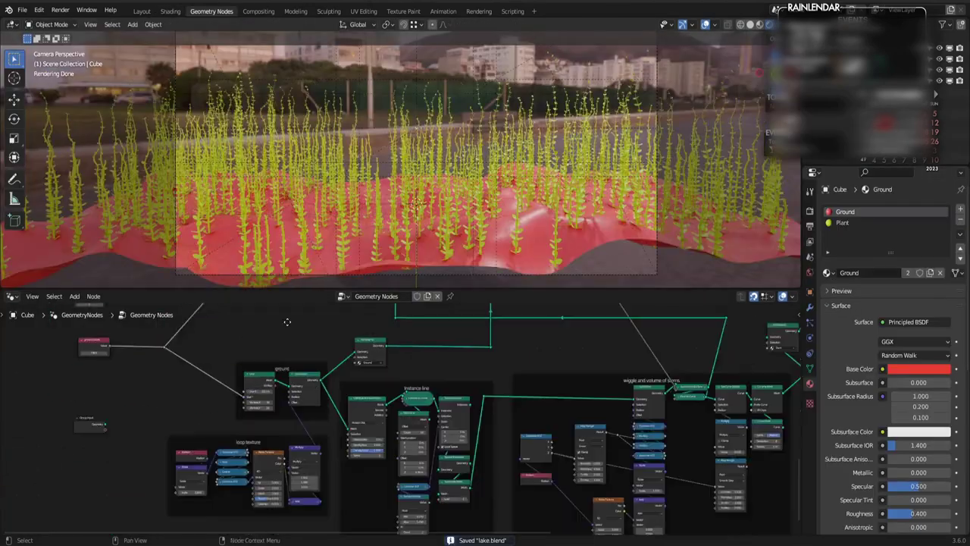
{"action": "scroll", "coordinate": [331, 475], "scroll_direction": "up", "scroll_amount": 3}
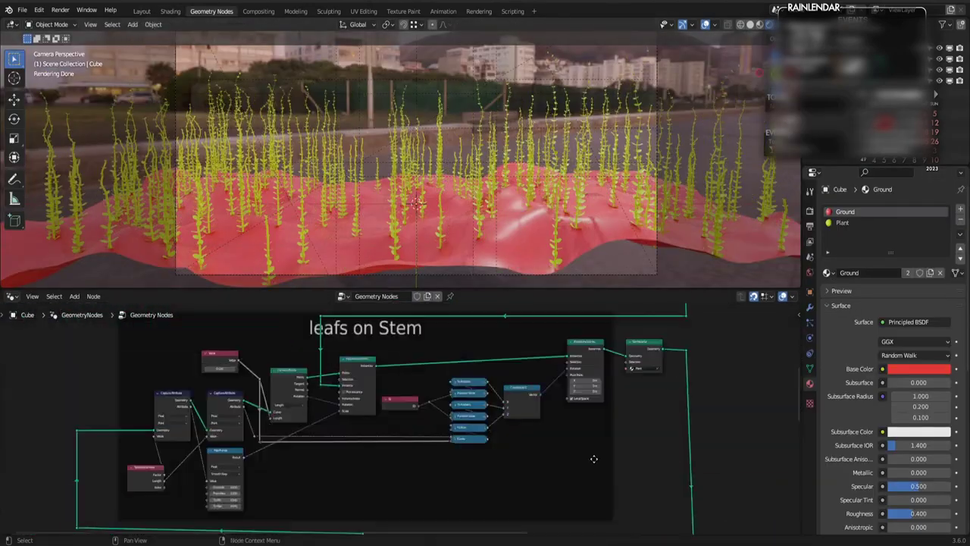
Step: Insert a Float Curve node between the Map Range result and the leaf instances' scale in the leafs on Stem frame
{"action": "scroll", "coordinate": [489, 395], "scroll_direction": "up", "scroll_amount": 2}
{"action": "middle_click_drag", "start_coordinate": [158, 504], "coordinate": [363, 428]}
{"action": "scroll", "coordinate": [363, 429], "scroll_direction": "up", "scroll_amount": 3}
{"action": "key", "text": "shift+a"}
{"action": "mouse_move", "coordinate": [346, 497]}
{"action": "mouse_move", "coordinate": [428, 449]}
{"action": "left_click", "coordinate": [516, 459]}
{"action": "left_click", "coordinate": [400, 392]}
{"action": "scroll", "coordinate": [400, 392], "scroll_direction": "down", "scroll_amount": 4}
{"action": "left_click_drag", "start_coordinate": [46, 394], "coordinate": [408, 390]}
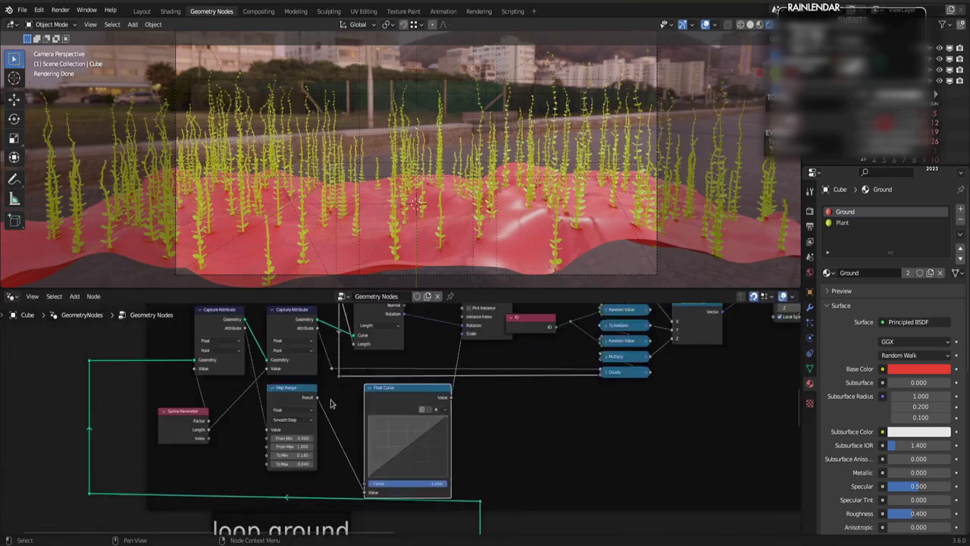
Step: Mute the Map Range node and lower the Float Curve to a gentle falloff with a control point near 0.55, 0.12
{"action": "left_click", "coordinate": [295, 394]}
{"action": "key", "text": "m"}
{"action": "middle_click_drag", "start_coordinate": [333, 440], "coordinate": [321, 398]}
{"action": "left_click_drag", "start_coordinate": [356, 433], "coordinate": [356, 397]}
{"action": "left_click_drag", "start_coordinate": [433, 390], "coordinate": [433, 433]}
{"action": "left_click_drag", "start_coordinate": [355, 398], "coordinate": [356, 425]}
{"action": "middle_click_drag", "start_coordinate": [382, 400], "coordinate": [414, 374]}
{"action": "left_click_drag", "start_coordinate": [429, 406], "coordinate": [429, 403]}
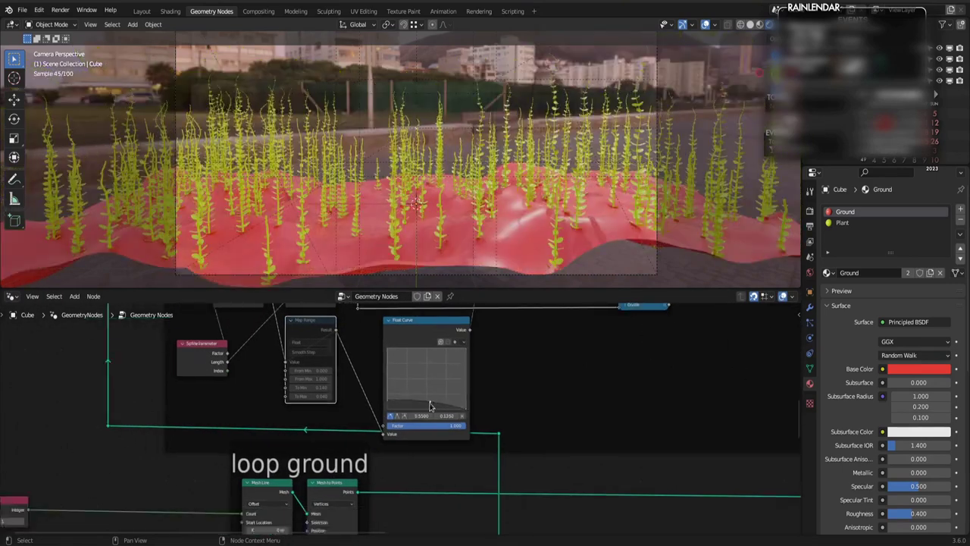
Step: Insert a Math node set to Multiply by 0.500 before the Float Curve, then refine the curve's starting point and add another point
{"action": "left_click_drag", "start_coordinate": [288, 342], "coordinate": [281, 349]}
{"action": "key", "text": "shift+a"}
{"action": "left_click", "coordinate": [350, 385]}
{"action": "scroll", "coordinate": [402, 412], "scroll_direction": "down", "scroll_amount": 7}
{"action": "left_click_drag", "start_coordinate": [396, 409], "coordinate": [397, 398]}
{"action": "scroll", "coordinate": [397, 401], "scroll_direction": "up", "scroll_amount": 4}
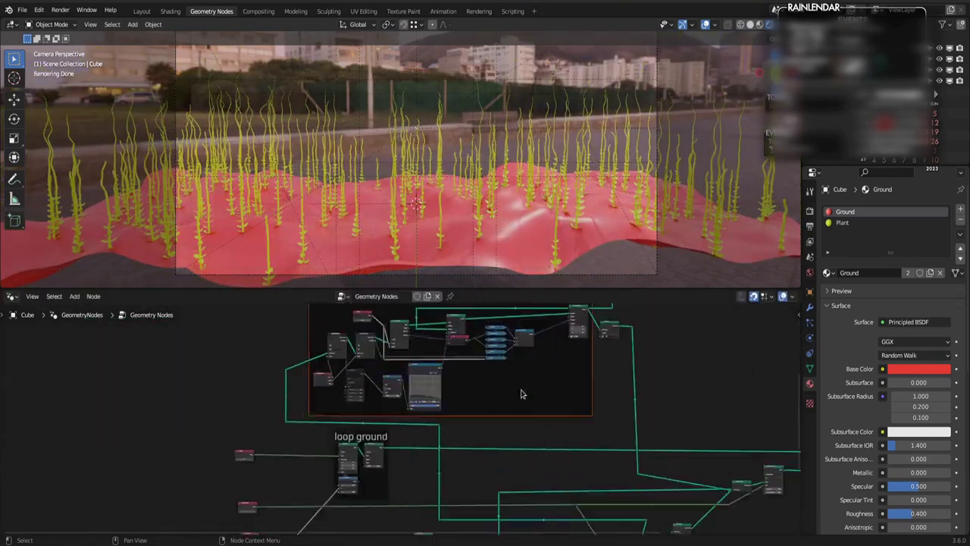
{"action": "scroll", "coordinate": [398, 357], "scroll_direction": "up", "scroll_amount": 4}
{"action": "left_click", "coordinate": [152, 351]}
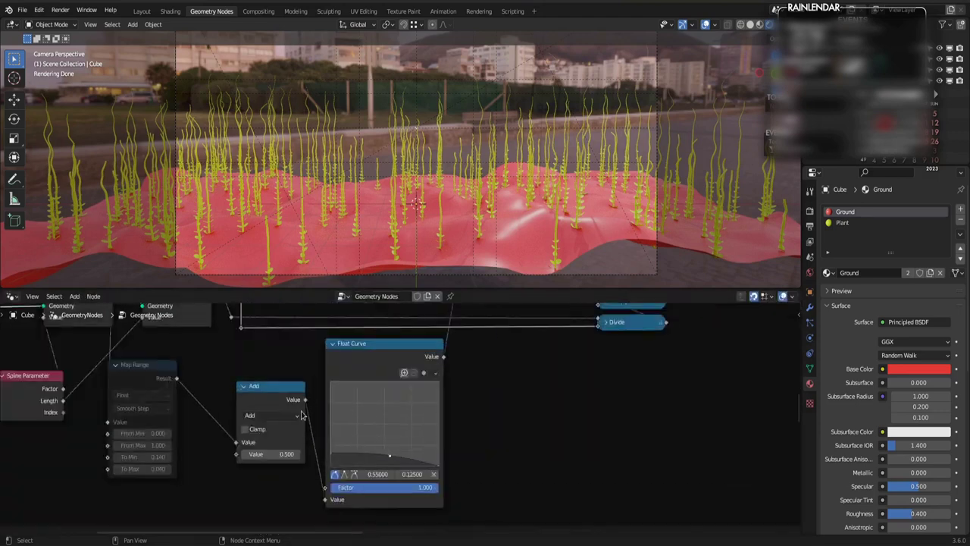
{"action": "middle_click_drag", "start_coordinate": [295, 459], "coordinate": [352, 445]}
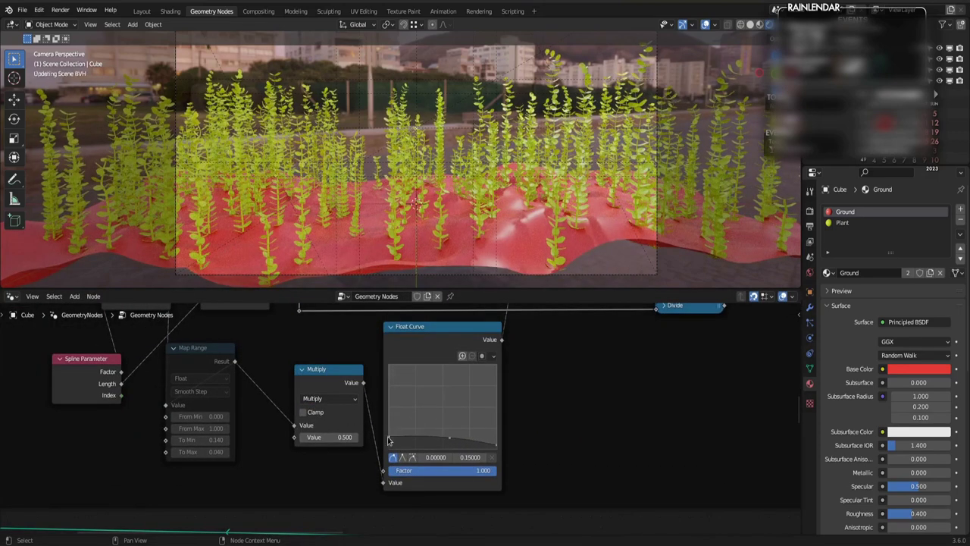
{"action": "left_click_drag", "start_coordinate": [388, 438], "coordinate": [388, 441]}
{"action": "left_click", "coordinate": [419, 441]}
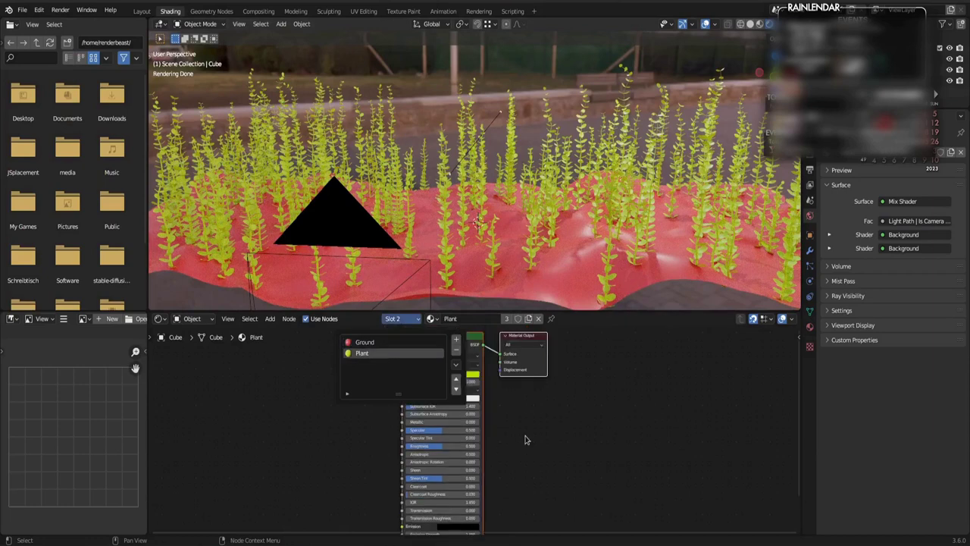
Step: Make Plant the active material slot, return to the geometry node tree, and make room ahead of the Capture Attribute nodes
{"action": "left_click", "coordinate": [362, 353]}
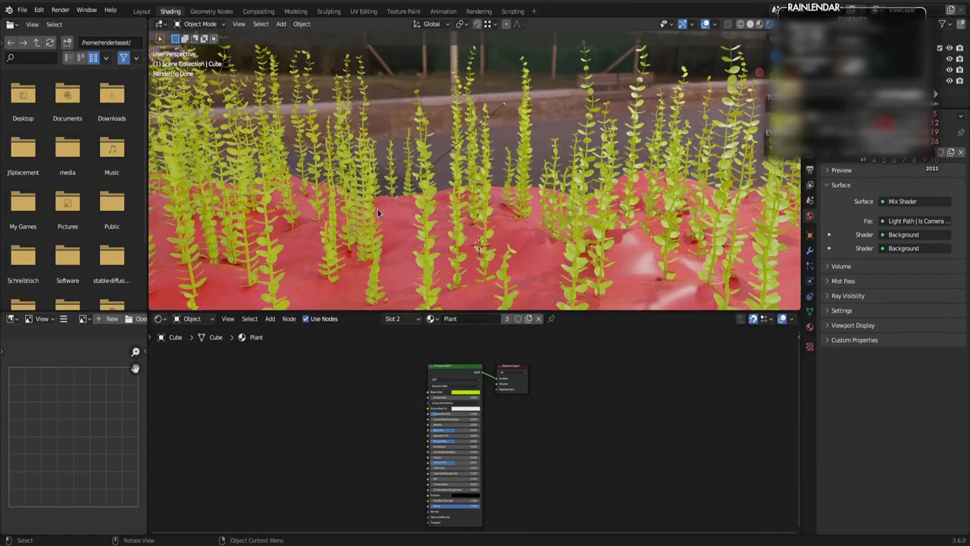
{"action": "left_click", "coordinate": [216, 11]}
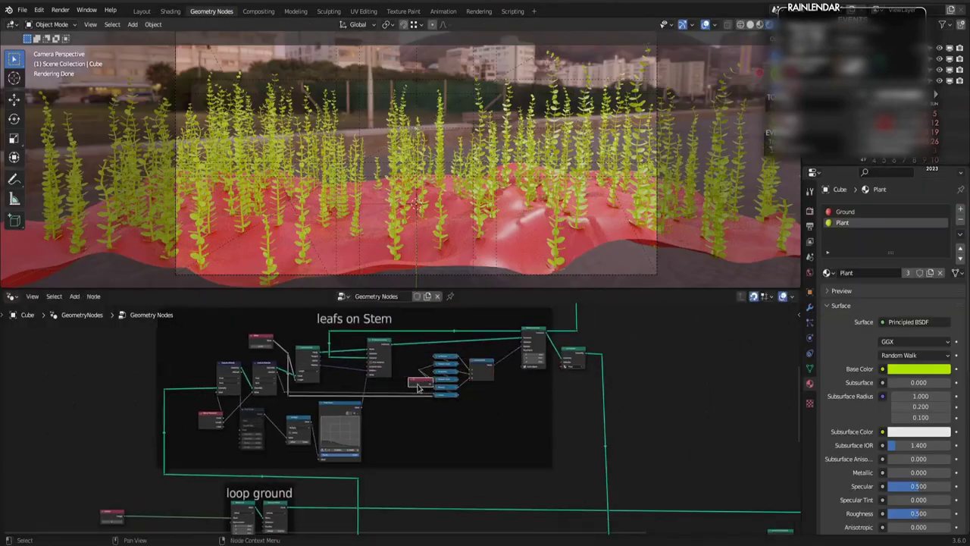
{"action": "scroll", "coordinate": [427, 369], "scroll_direction": "up", "scroll_amount": 5}
{"action": "middle_click_drag", "start_coordinate": [216, 398], "coordinate": [284, 403]}
{"action": "scroll", "coordinate": [281, 404], "scroll_direction": "up", "scroll_amount": 1}
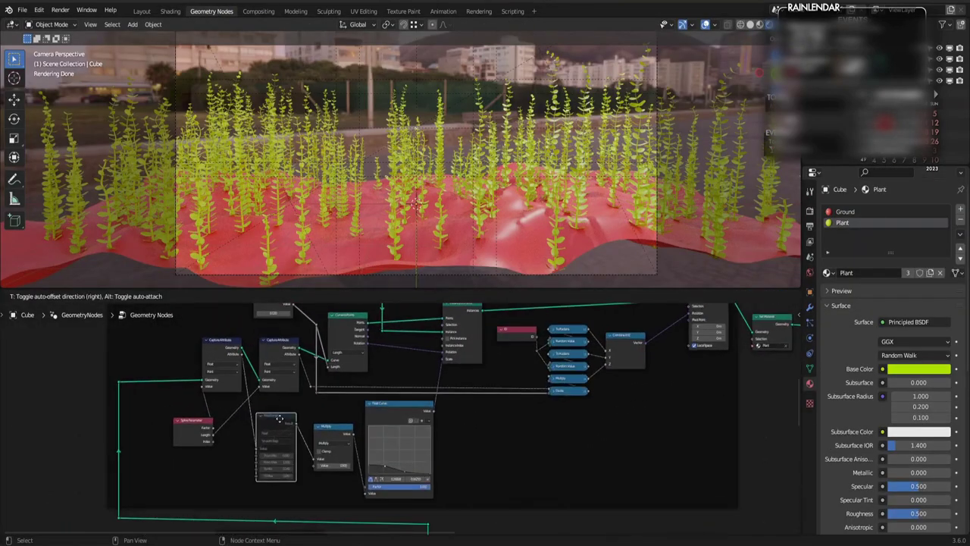
{"action": "scroll", "coordinate": [274, 415], "scroll_direction": "up", "scroll_amount": 2}
{"action": "scroll", "coordinate": [168, 400], "scroll_direction": "down", "scroll_amount": 1}
{"action": "left_click_drag", "start_coordinate": [157, 422], "coordinate": [126, 407]}
Step: Insert a Store Named Attribute node ahead of the Capture Attribute nodes and name the attribute PlantFactor
{"action": "key", "text": "shift+a"}
{"action": "mouse_move", "coordinate": [86, 222]}
{"action": "left_click", "coordinate": [190, 258]}
{"action": "left_click", "coordinate": [126, 346]}
{"action": "scroll", "coordinate": [133, 402], "scroll_direction": "up", "scroll_amount": 1}
{"action": "left_click", "coordinate": [138, 397]}
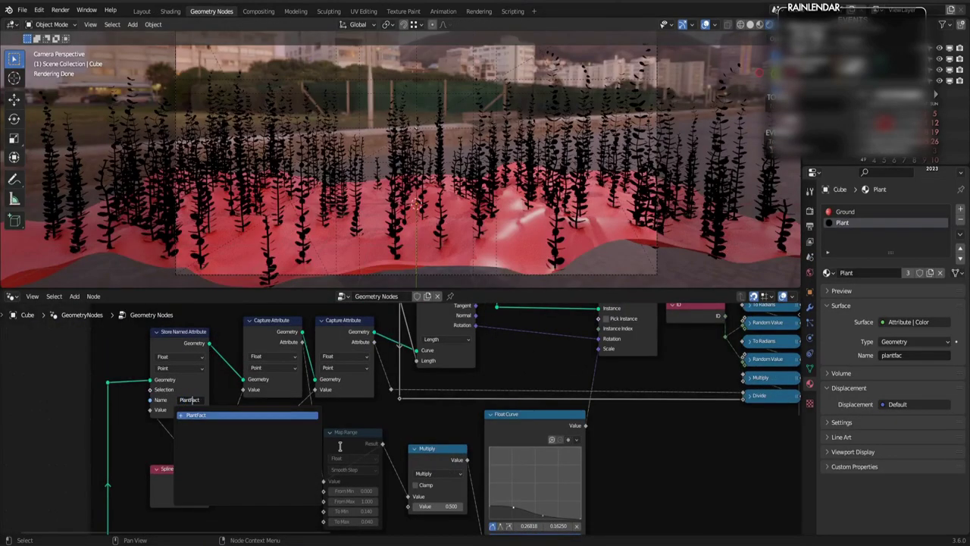
{"action": "type", "text": "or"}
{"action": "key", "text": "Return"}
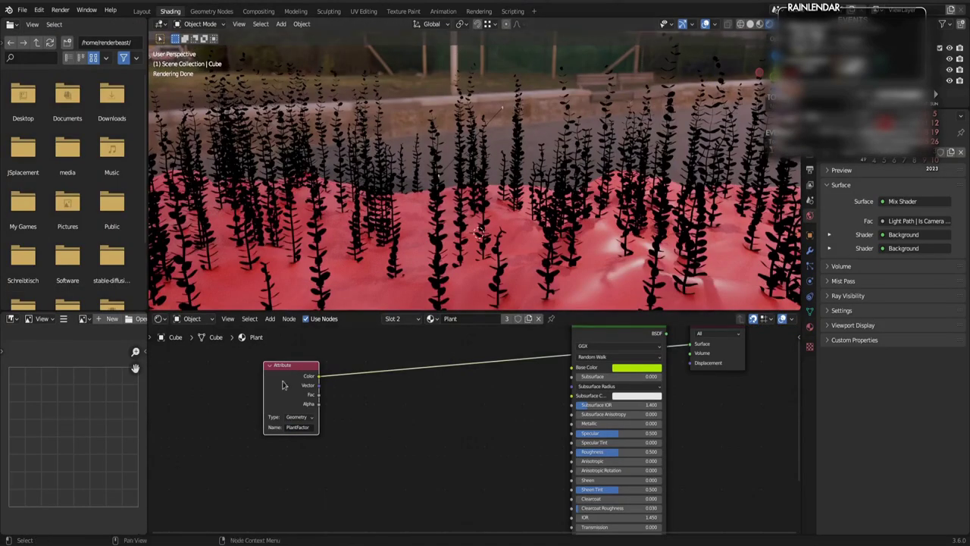
Step: Run the PlantFactor instancer attribute through a Color Ramp in the Plant material and make its end stop a saturated green with value 0.322
{"action": "scroll", "coordinate": [299, 421], "scroll_direction": "down", "scroll_amount": 2, "text": "ctrl"}
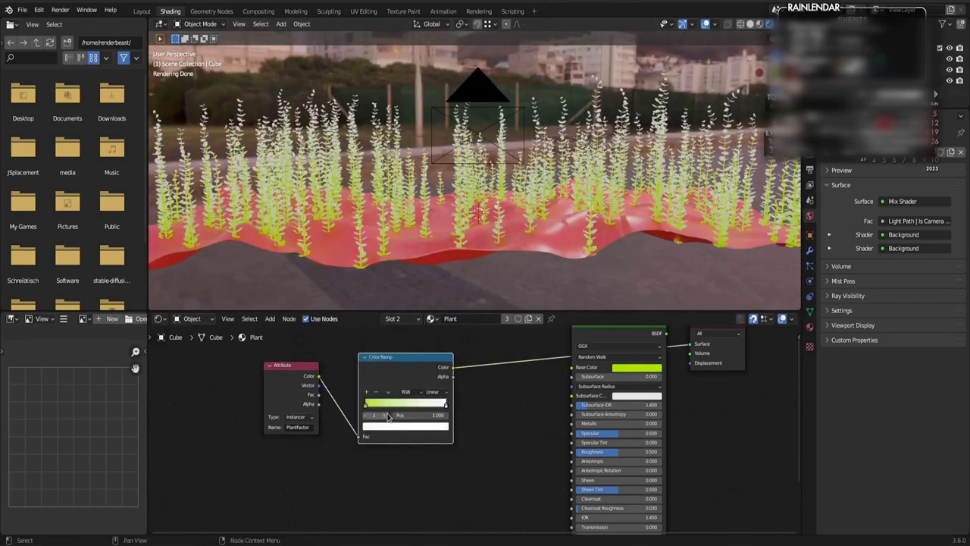
{"action": "left_click", "coordinate": [406, 426]}
{"action": "left_click_drag", "start_coordinate": [431, 316], "coordinate": [431, 329]}
{"action": "left_click_drag", "start_coordinate": [367, 343], "coordinate": [366, 335]}
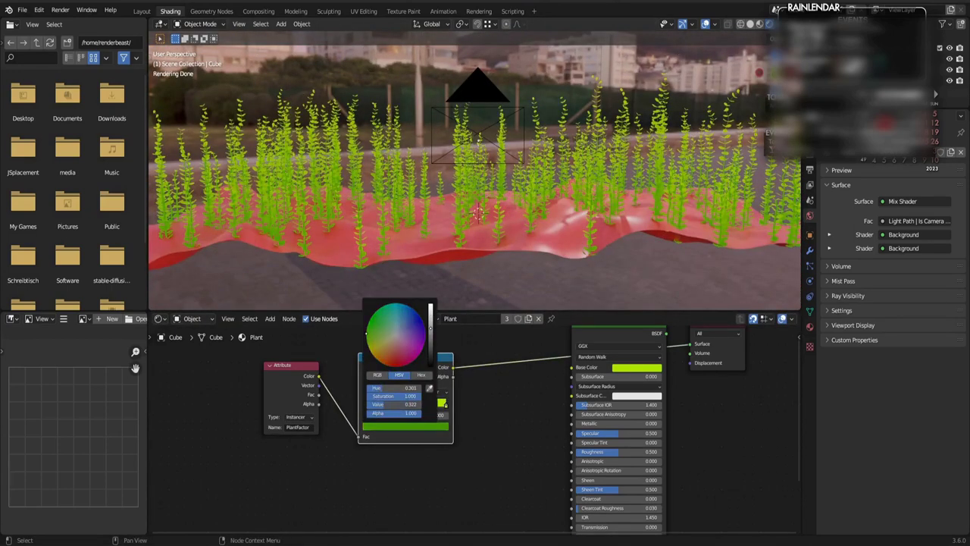
{"action": "scroll", "coordinate": [369, 216], "scroll_direction": "up", "scroll_amount": 1}
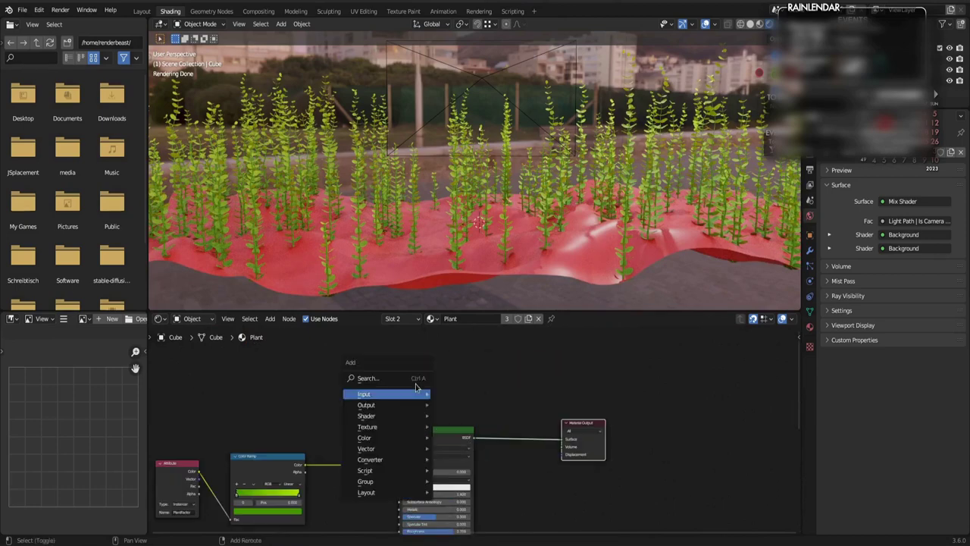
Step: Feed the Color Ramp through RGB Curves into a Translucent BSDF and combine it with the Principled BSDF in an Add Shader
{"action": "left_click_drag", "start_coordinate": [304, 463], "coordinate": [395, 403]}
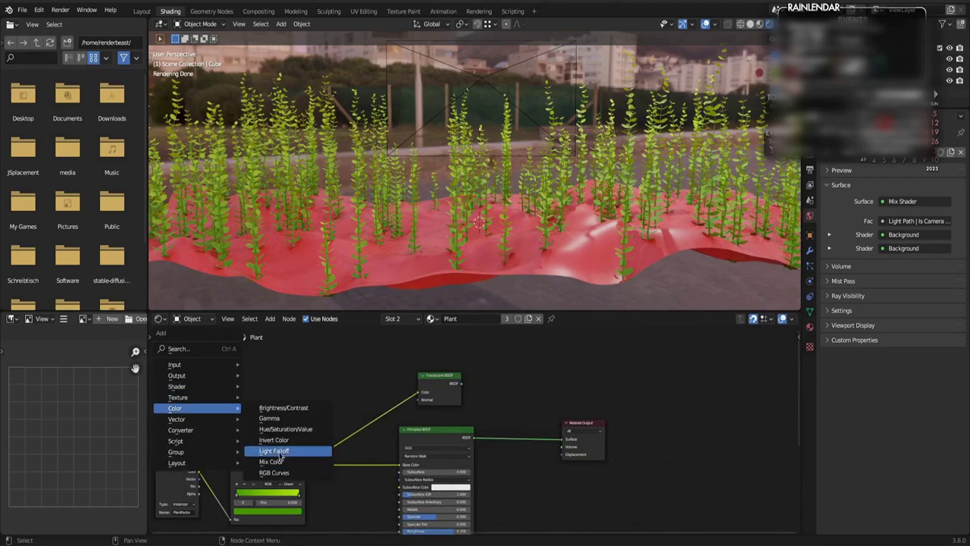
{"action": "left_click", "coordinate": [275, 472]}
{"action": "left_click", "coordinate": [327, 370]}
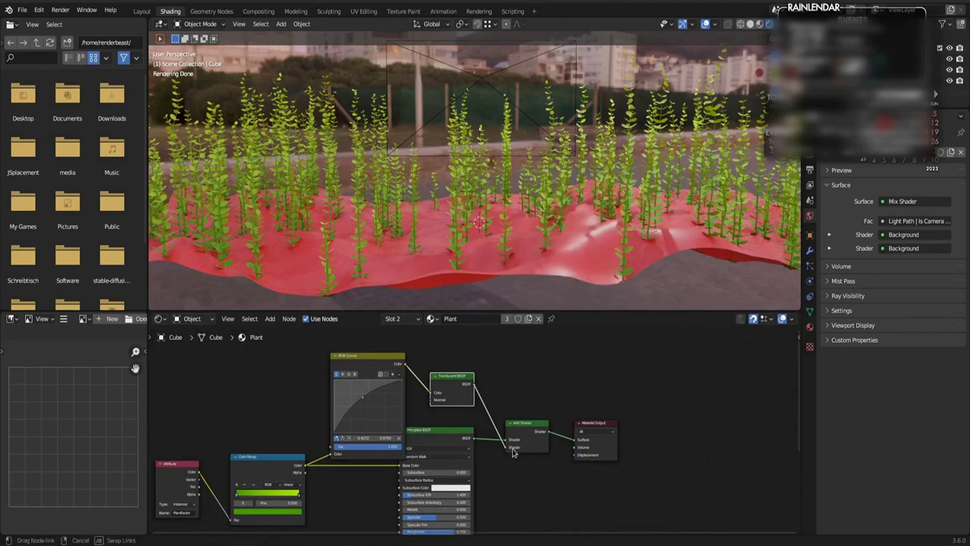
{"action": "left_click_drag", "start_coordinate": [513, 453], "coordinate": [512, 451]}
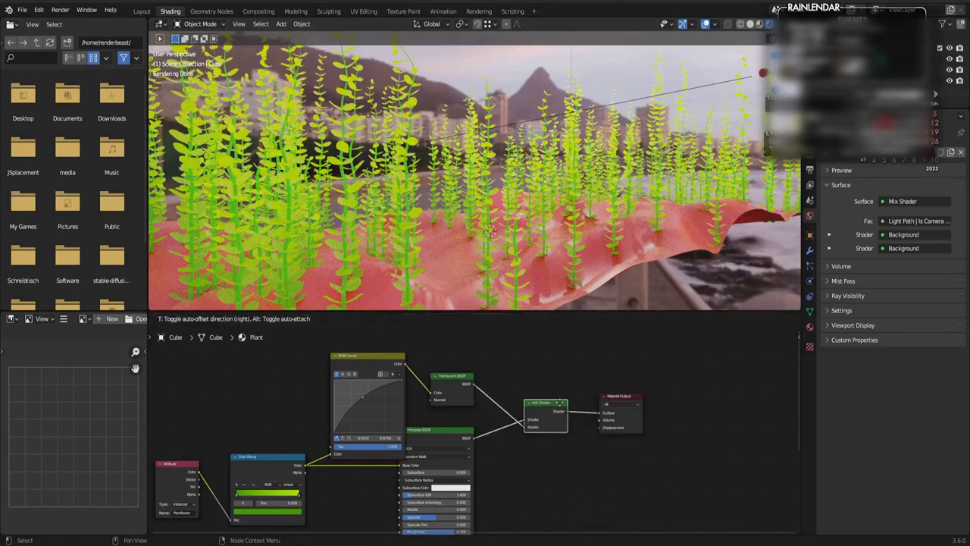
Step: Add a Mix Shader blending the Translucent and Principled BSDFs, connect it to the Material Output, and try different mix factors
{"action": "mouse_move", "coordinate": [531, 204]}
{"action": "middle_mouse_down"}
{"action": "mouse_move", "coordinate": [440, 228]}
{"action": "mouse_move", "coordinate": [538, 205]}
{"action": "middle_mouse_up"}
{"action": "middle_click_drag", "start_coordinate": [500, 491], "coordinate": [452, 433]}
{"action": "key", "text": "shift+a"}
{"action": "mouse_move", "coordinate": [445, 433]}
{"action": "left_click", "coordinate": [546, 312]}
{"action": "left_click", "coordinate": [491, 413]}
{"action": "left_click_drag", "start_coordinate": [472, 422], "coordinate": [485, 422]}
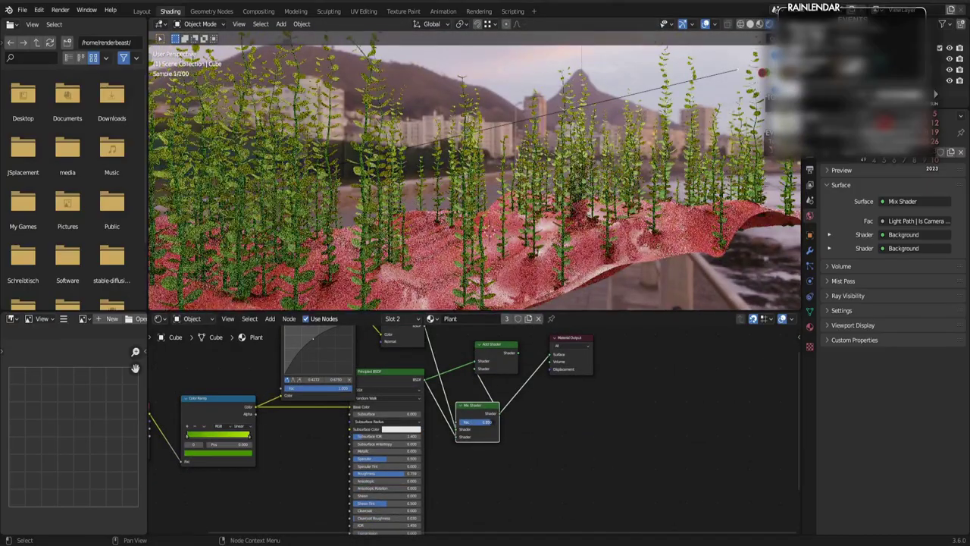
{"action": "left_click_drag", "start_coordinate": [490, 423], "coordinate": [472, 423]}
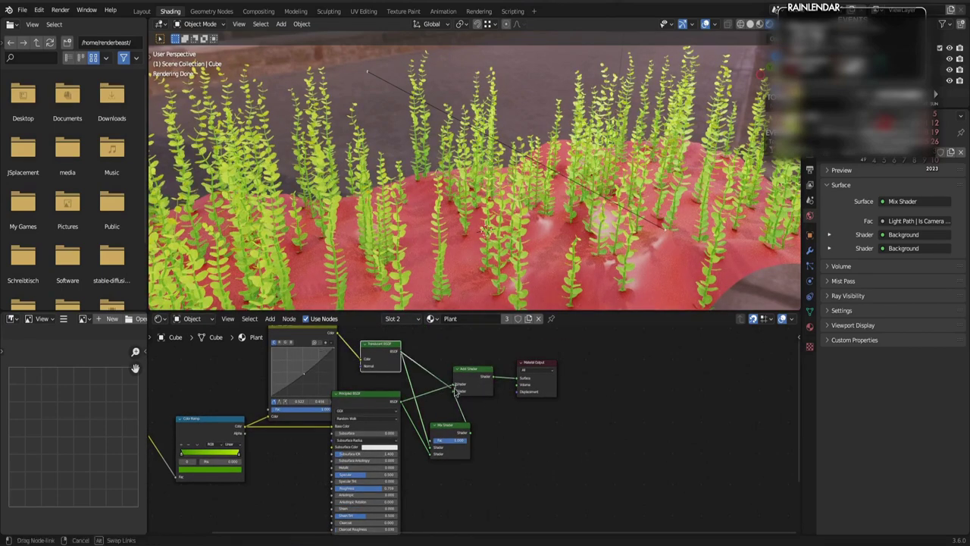
Step: Reshape the RGB Curves feeding the Translucent BSDF into a darker curve and save the file
{"action": "left_click_drag", "start_coordinate": [304, 385], "coordinate": [310, 383]}
{"action": "key", "text": "ctrl+s"}
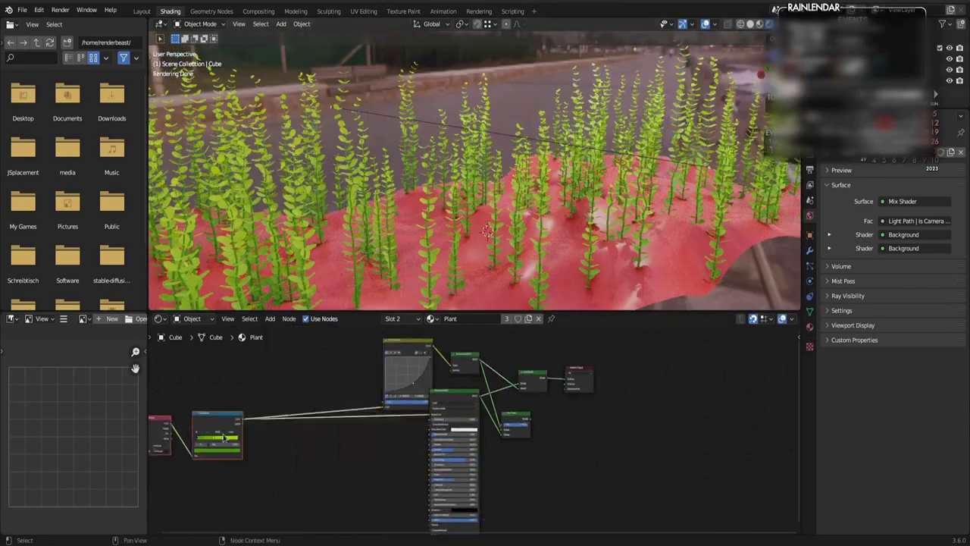
Step: Add a Voronoi Texture and a 4D Noise Texture to the Plant material, each feeding its own Color Ramp
{"action": "key", "text": "shift+a"}
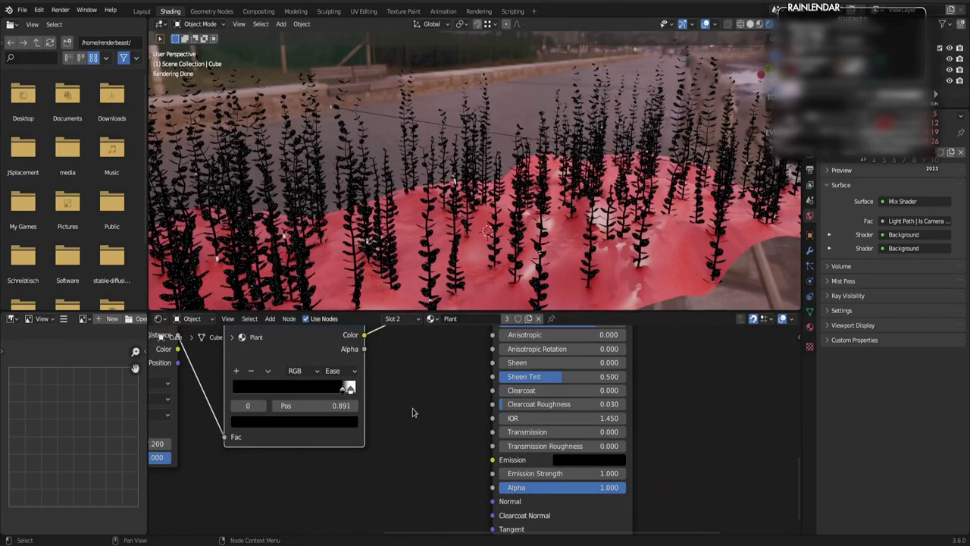
{"action": "scroll", "coordinate": [413, 412], "scroll_direction": "down", "scroll_amount": 10}
{"action": "key", "text": "shift+a"}
{"action": "mouse_move", "coordinate": [303, 456]}
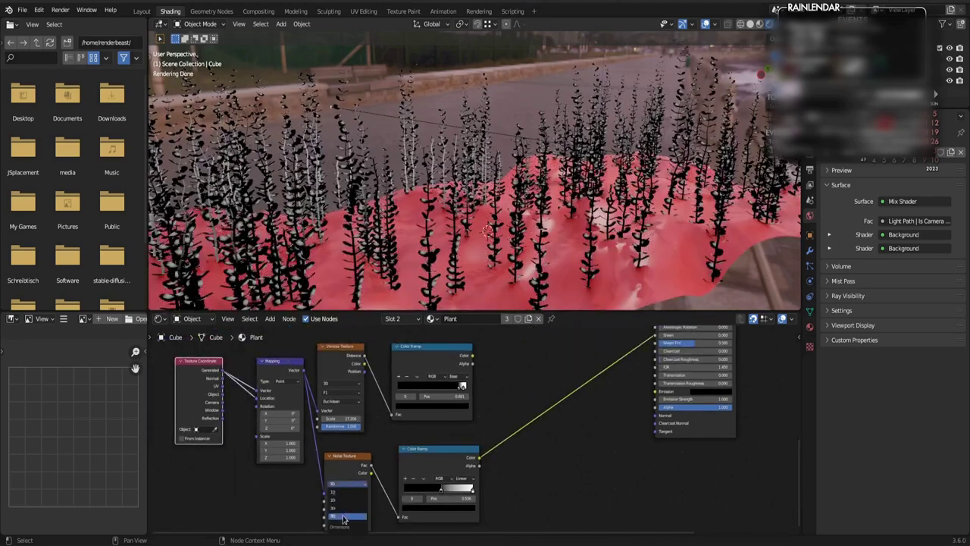
{"action": "left_click", "coordinate": [343, 517]}
{"action": "left_click_drag", "start_coordinate": [296, 515], "coordinate": [324, 493]}
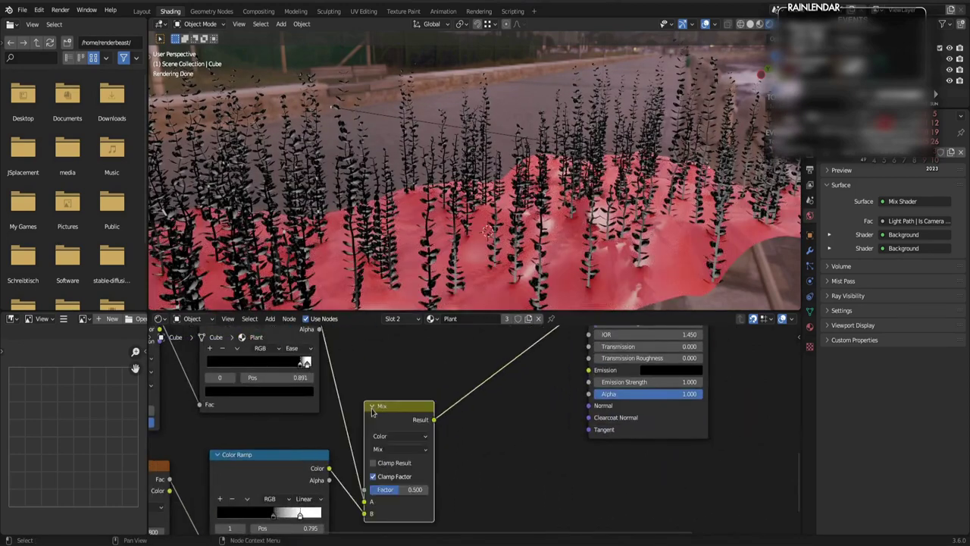
Step: Combine the Voronoi and noise Color Ramps in a colour Mix node and set its blending mode to Multiply
{"action": "left_click", "coordinate": [402, 434]}
{"action": "left_click", "coordinate": [400, 360]}
{"action": "middle_click_drag", "start_coordinate": [254, 522], "coordinate": [367, 457]}
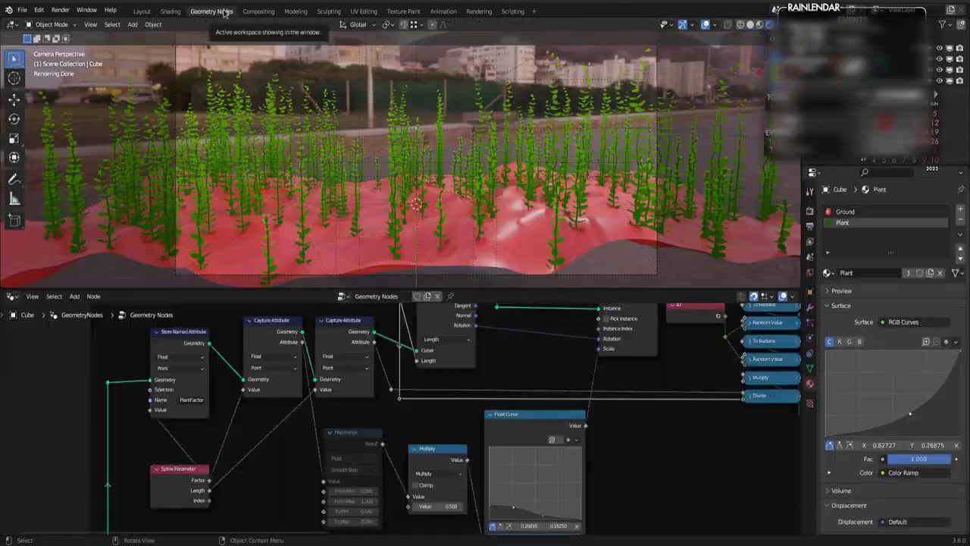
Step: In the geometry nodes, move the Set Curve Radius and Curve to Mesh group aside to make room after Mesh to Curve
{"action": "scroll", "coordinate": [565, 411], "scroll_direction": "down", "scroll_amount": 3}
{"action": "scroll", "coordinate": [464, 415], "scroll_direction": "up", "scroll_amount": 5}
{"action": "middle_click_drag", "start_coordinate": [456, 464], "coordinate": [470, 409]}
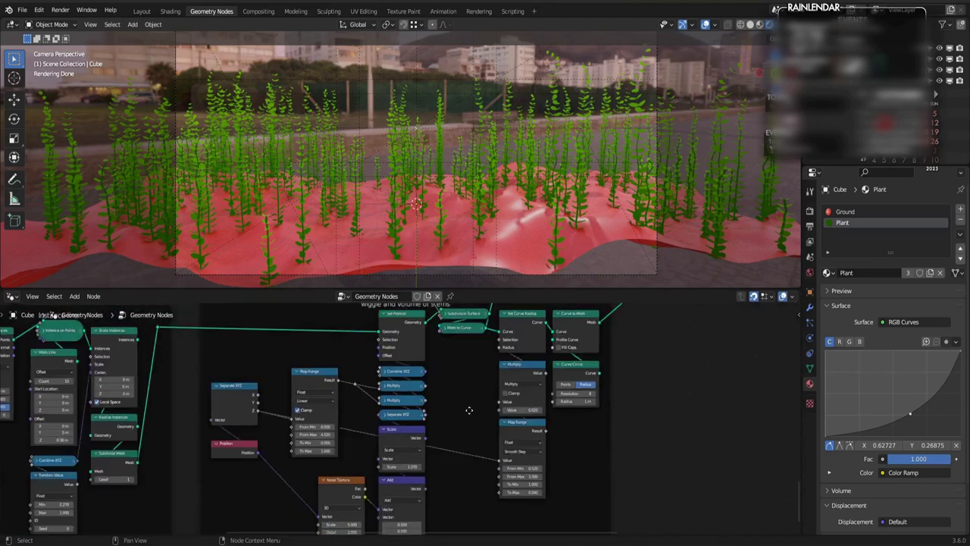
{"action": "scroll", "coordinate": [482, 387], "scroll_direction": "up", "scroll_amount": 2}
{"action": "middle_click_drag", "start_coordinate": [491, 369], "coordinate": [397, 414]}
{"action": "middle_click_drag", "start_coordinate": [382, 479], "coordinate": [351, 472]}
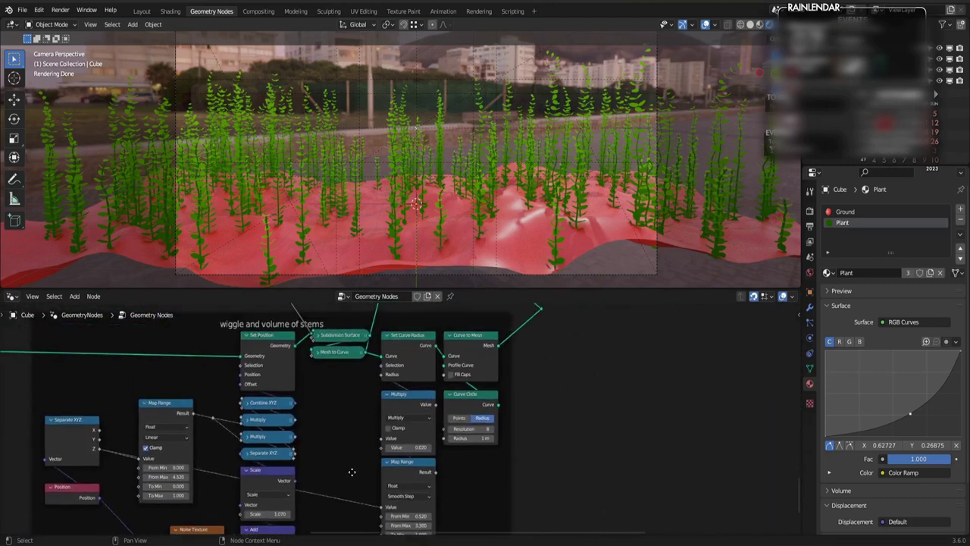
{"action": "scroll", "coordinate": [352, 472], "scroll_direction": "down", "scroll_amount": 2}
{"action": "left_click_drag", "start_coordinate": [595, 493], "coordinate": [398, 347]}
{"action": "key", "text": "g"}
{"action": "left_click", "coordinate": [518, 492]}
Step: Insert a Store Named Attribute node between Mesh to Curve and Set Curve Radius
{"action": "key", "text": "shift+a"}
{"action": "mouse_move", "coordinate": [356, 297]}
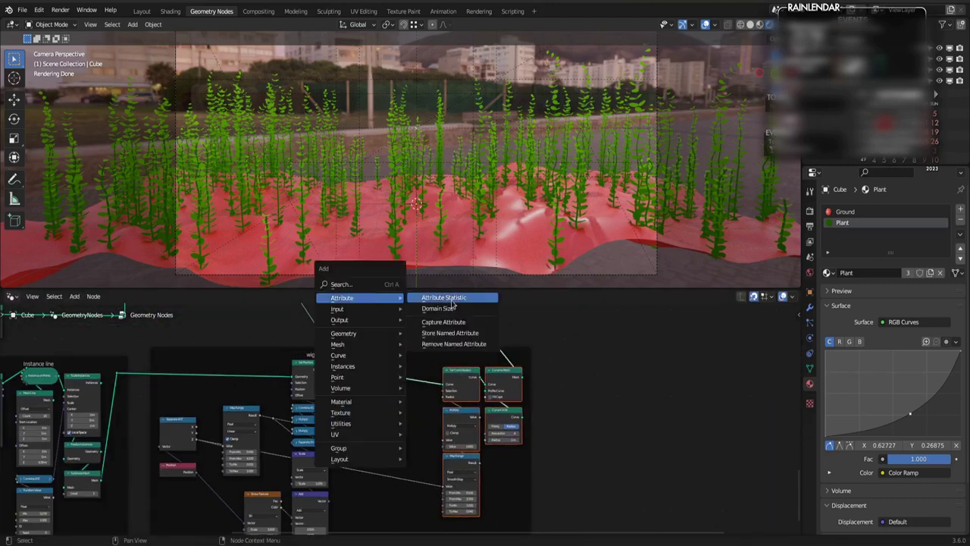
{"action": "left_click", "coordinate": [454, 344]}
{"action": "left_click", "coordinate": [495, 410]}
{"action": "scroll", "coordinate": [402, 413], "scroll_direction": "up", "scroll_amount": 3}
Step: Feed a Spline Parameter node's Factor into the stored attribute's value and name the attribute StemLength
{"action": "key", "text": "shift+a"}
{"action": "mouse_move", "coordinate": [329, 429]}
{"action": "left_click", "coordinate": [503, 513]}
{"action": "left_click", "coordinate": [349, 410]}
{"action": "scroll", "coordinate": [386, 423], "scroll_direction": "up", "scroll_amount": 3}
{"action": "left_click_drag", "start_coordinate": [364, 405], "coordinate": [391, 418]}
{"action": "left_click", "coordinate": [425, 410]}
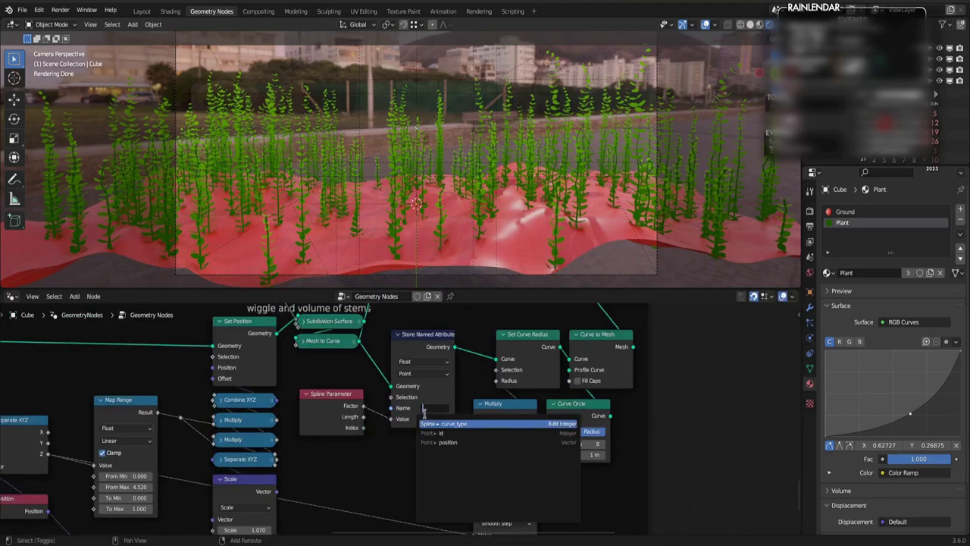
{"action": "key", "text": "Return"}
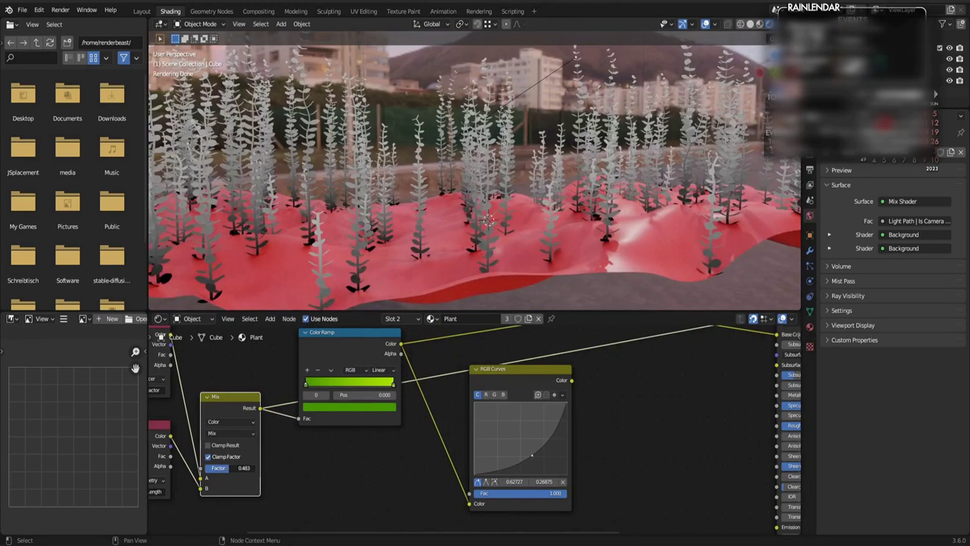
Step: Blend the PlantFactor and StemLength attributes in Difference mode and darken the white stop of the StemLength Color Ramp
{"action": "left_click", "coordinate": [218, 326]}
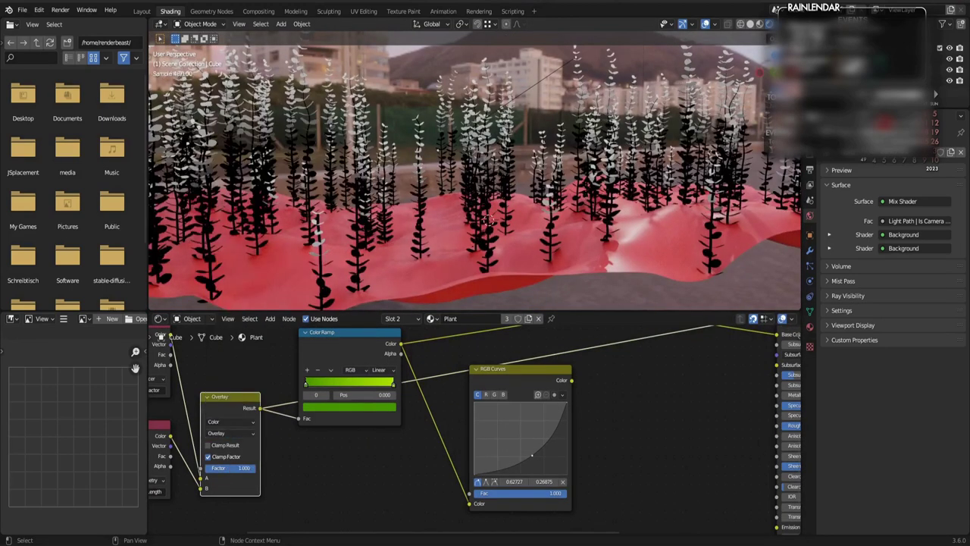
{"action": "scroll", "coordinate": [224, 439], "scroll_direction": "down", "scroll_amount": 3, "text": "ctrl"}
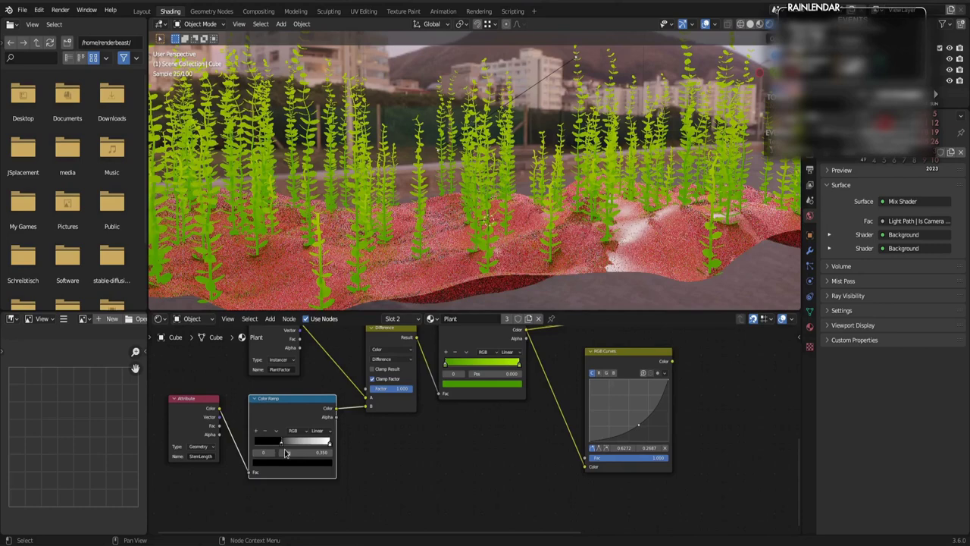
{"action": "left_click", "coordinate": [291, 463]}
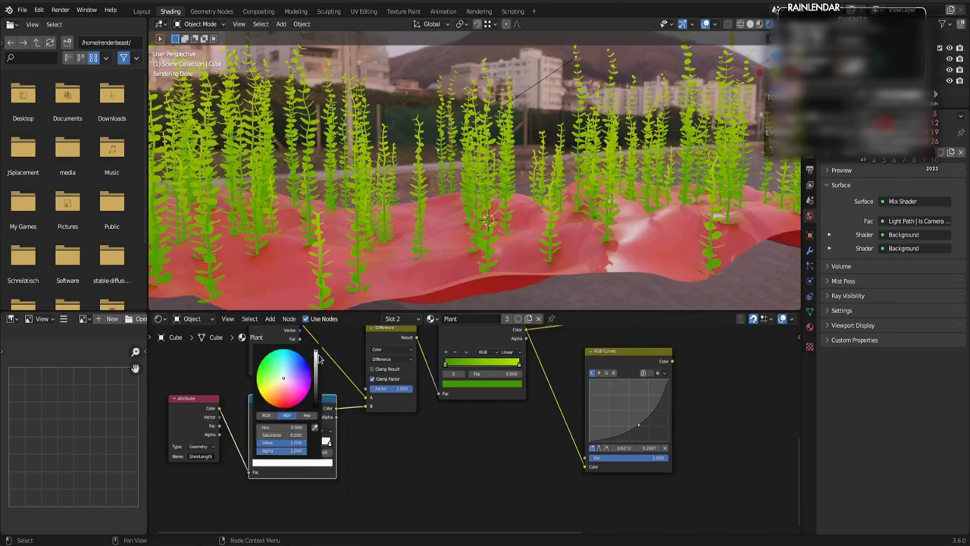
{"action": "left_click_drag", "start_coordinate": [318, 359], "coordinate": [316, 401]}
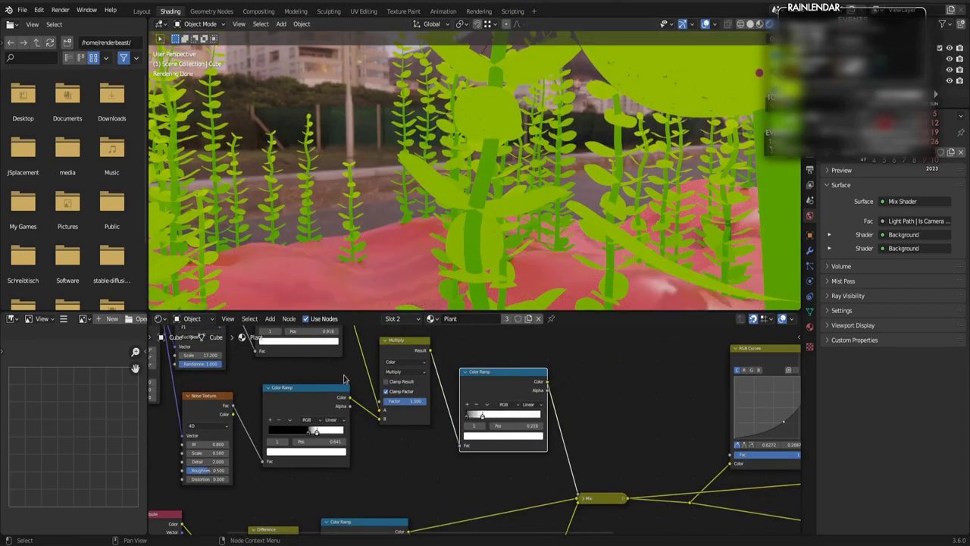
Step: Mute the Color Ramp after the Multiply node and adjust a stop of the Voronoi Texture's Color Ramp
{"action": "key", "text": "m"}
{"action": "scroll", "coordinate": [344, 353], "scroll_direction": "up", "scroll_amount": 5}
{"action": "middle_click_drag", "start_coordinate": [344, 354], "coordinate": [416, 416]}
{"action": "left_click_drag", "start_coordinate": [390, 371], "coordinate": [356, 382]}
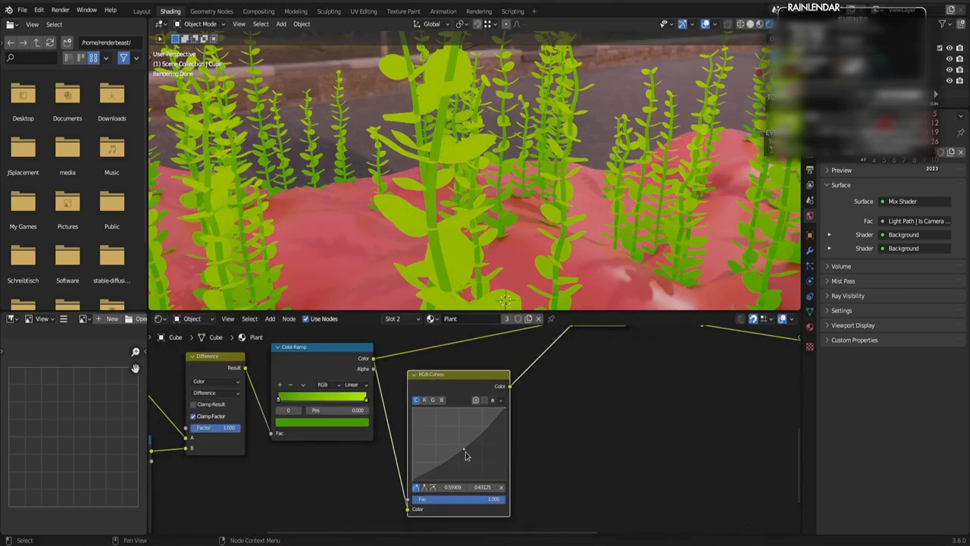
Step: Insert a Hue/Saturation/Value node after the RGB Curves fed by the green Color Ramp
{"action": "key", "text": "shift+a"}
{"action": "mouse_move", "coordinate": [523, 477]}
{"action": "left_click", "coordinate": [607, 433]}
{"action": "left_click", "coordinate": [509, 387]}
{"action": "scroll", "coordinate": [485, 402], "scroll_direction": "up", "scroll_amount": 2}
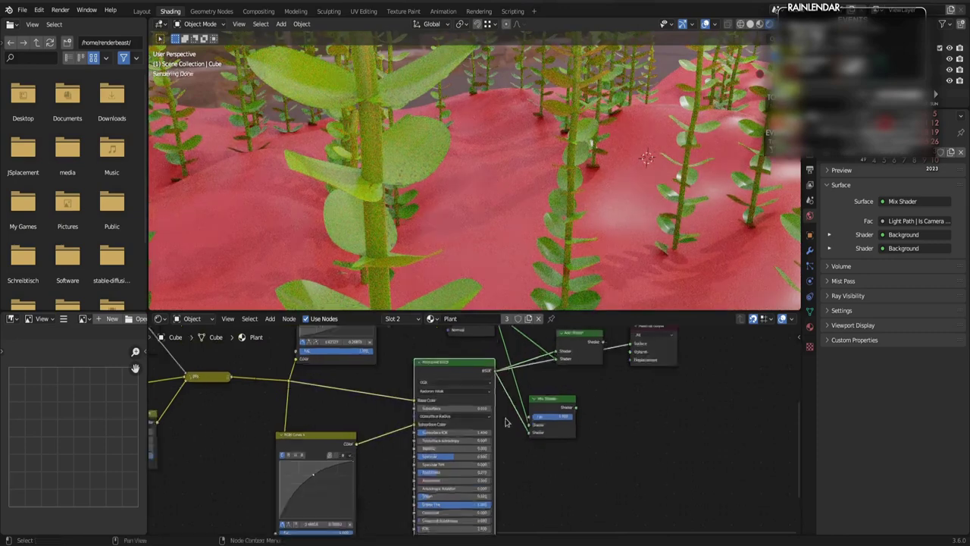
Step: Raise the Roughness of the plant's Principled BSDF
{"action": "scroll", "coordinate": [475, 431], "scroll_direction": "up", "scroll_amount": 2}
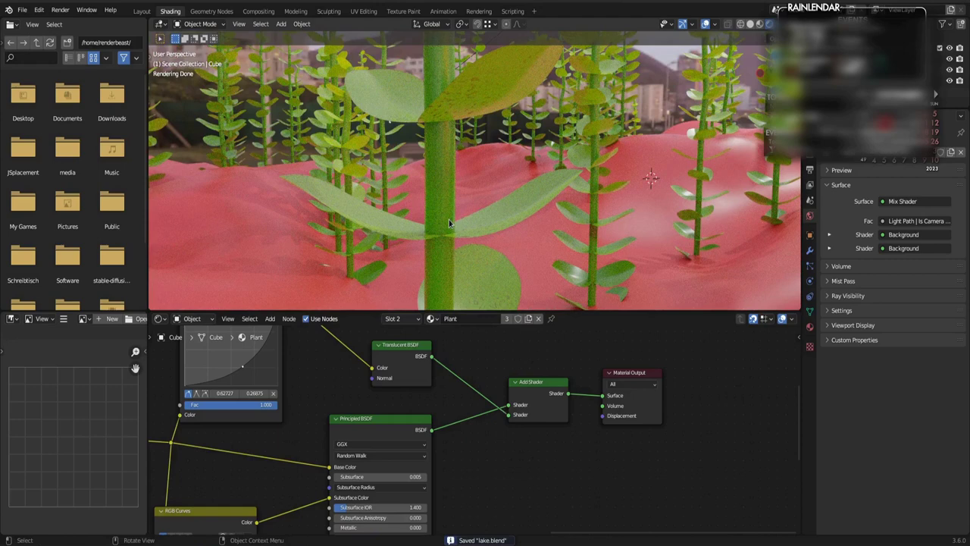
{"action": "middle_click_drag", "start_coordinate": [381, 513], "coordinate": [437, 354]}
{"action": "scroll", "coordinate": [434, 379], "scroll_direction": "up", "scroll_amount": 2}
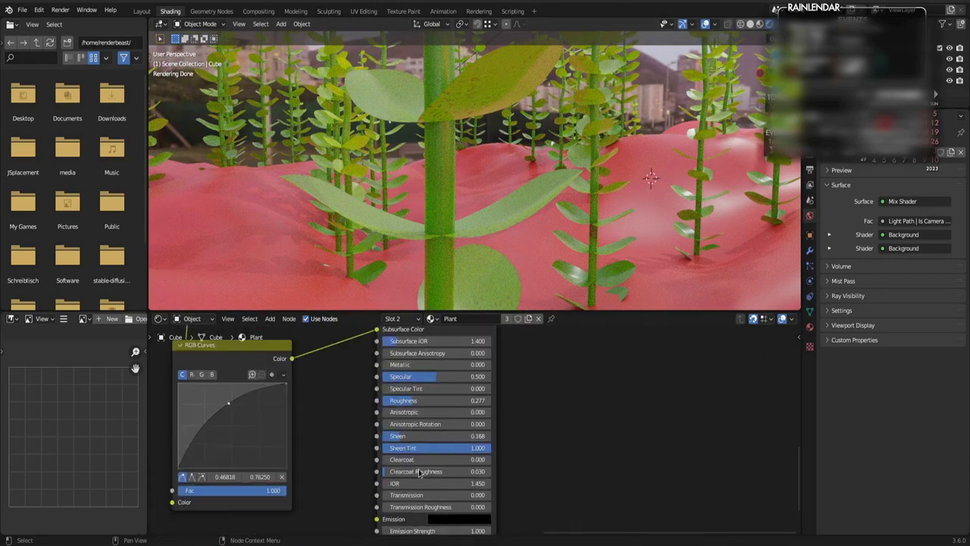
{"action": "left_click_drag", "start_coordinate": [413, 402], "coordinate": [446, 403]}
Step: Add a Color Ramp fed by the multiplied textures, preview it, and place its light stop at 0.909
{"action": "scroll", "coordinate": [461, 411], "scroll_direction": "down", "scroll_amount": 6}
{"action": "middle_click_drag", "start_coordinate": [299, 464], "coordinate": [367, 476]}
{"action": "key", "text": "q"}
{"action": "left_click", "coordinate": [341, 477]}
{"action": "left_click", "coordinate": [375, 497]}
{"action": "left_click", "coordinate": [377, 494], "text": "ctrl+shift"}
{"action": "mouse_move", "coordinate": [277, 336]}
{"action": "left_mouse_down"}
{"action": "mouse_move", "coordinate": [354, 523]}
{"action": "mouse_move", "coordinate": [426, 503]}
{"action": "left_mouse_up"}
{"action": "scroll", "coordinate": [424, 496], "scroll_direction": "up", "scroll_amount": 5}
{"action": "left_click", "coordinate": [460, 457]}
{"action": "scroll", "coordinate": [461, 447], "scroll_direction": "down", "scroll_amount": 3}
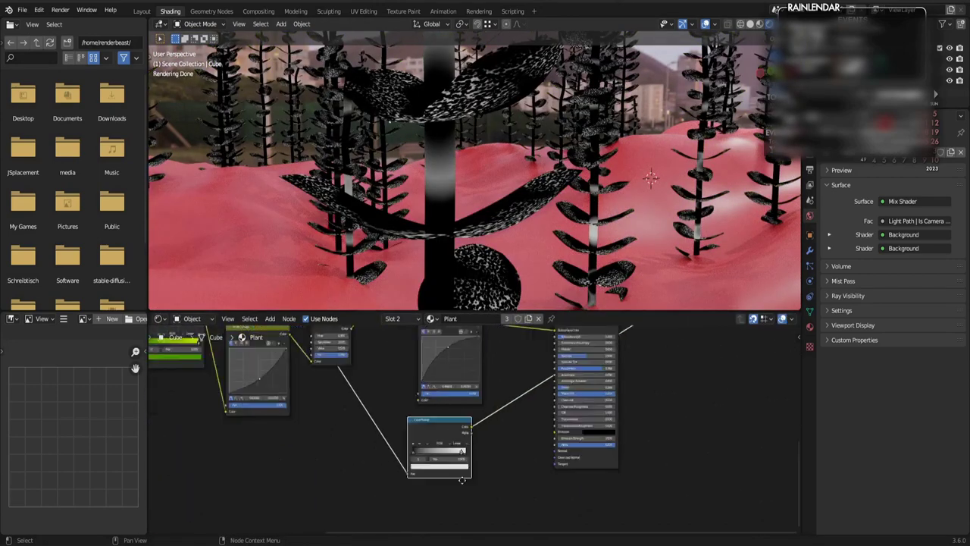
Step: Add another Noise Texture driven by the mapping vector and preview it on the plants
{"action": "key", "text": "shift+a"}
{"action": "left_click", "coordinate": [422, 386]}
{"action": "left_click", "coordinate": [432, 433]}
{"action": "right_click_drag", "start_coordinate": [239, 349], "coordinate": [462, 540], "text": "alt"}
{"action": "middle_click_drag", "start_coordinate": [485, 523], "coordinate": [466, 426]}
{"action": "left_click", "coordinate": [443, 436], "text": "ctrl+shift"}
Step: Set the new Noise Texture's scale to 1.6, detail to 12.6 and roughness to 0.542
{"action": "scroll", "coordinate": [470, 424], "scroll_direction": "up", "scroll_amount": 10}
{"action": "left_click_drag", "start_coordinate": [403, 491], "coordinate": [378, 491]}
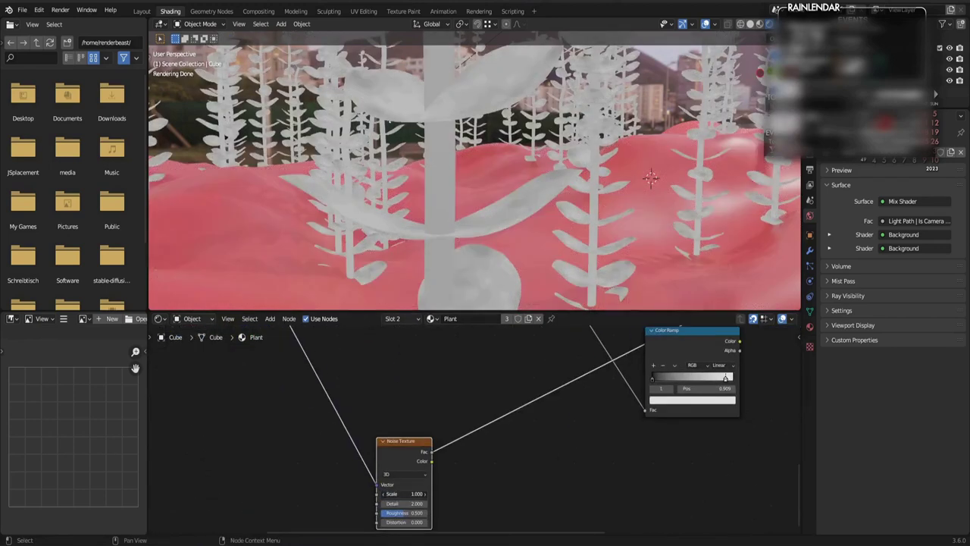
{"action": "middle_click_drag", "start_coordinate": [410, 501], "coordinate": [411, 468]}
{"action": "left_click_drag", "start_coordinate": [408, 474], "coordinate": [488, 474]}
Step: Add a reroute on the vector link, duplicate the Noise Texture beside the original, and save the file
{"action": "right_click_drag", "start_coordinate": [325, 399], "coordinate": [360, 377], "text": "shift"}
{"action": "key", "text": "shift+d"}
{"action": "left_click", "coordinate": [501, 445]}
{"action": "key", "text": "ctrl+s"}
Step: Mix the mapping vector with the first noise, feed the result into the duplicate's Vector, and set the duplicate's scale to 10.4
{"action": "right_click_drag", "start_coordinate": [384, 446], "coordinate": [345, 391], "text": "ctrl+shift"}
{"action": "left_click_drag", "start_coordinate": [487, 387], "coordinate": [474, 479]}
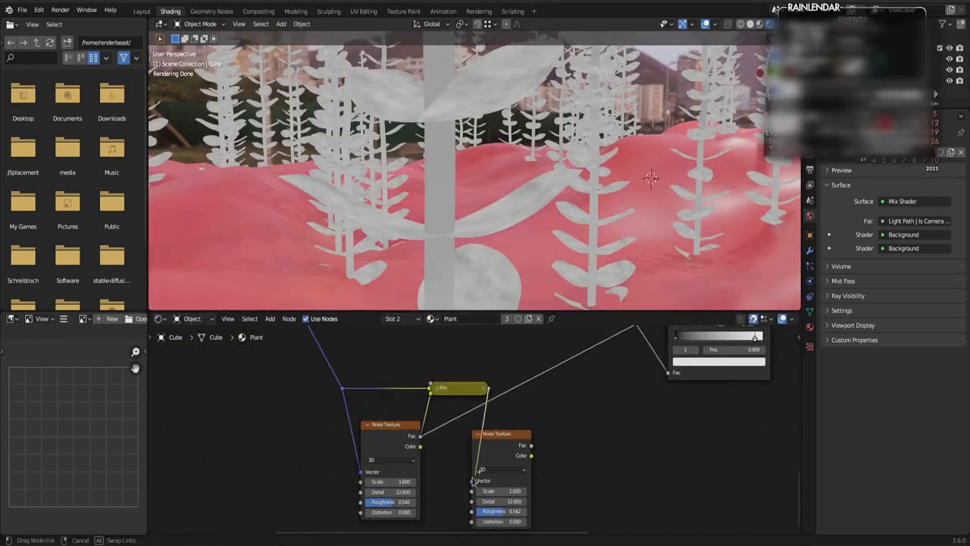
{"action": "left_click", "coordinate": [509, 448], "text": "ctrl+shift"}
{"action": "scroll", "coordinate": [470, 447], "scroll_direction": "down", "scroll_amount": 4}
{"action": "left_click_drag", "start_coordinate": [459, 436], "coordinate": [526, 436]}
{"action": "scroll", "coordinate": [401, 394], "scroll_direction": "up", "scroll_amount": 4}
Step: Expand the vector Mix node and set its factor to 0.14 and its blending mode to Soft Light
{"action": "left_click_drag", "start_coordinate": [359, 336], "coordinate": [367, 327]}
{"action": "key", "text": "h"}
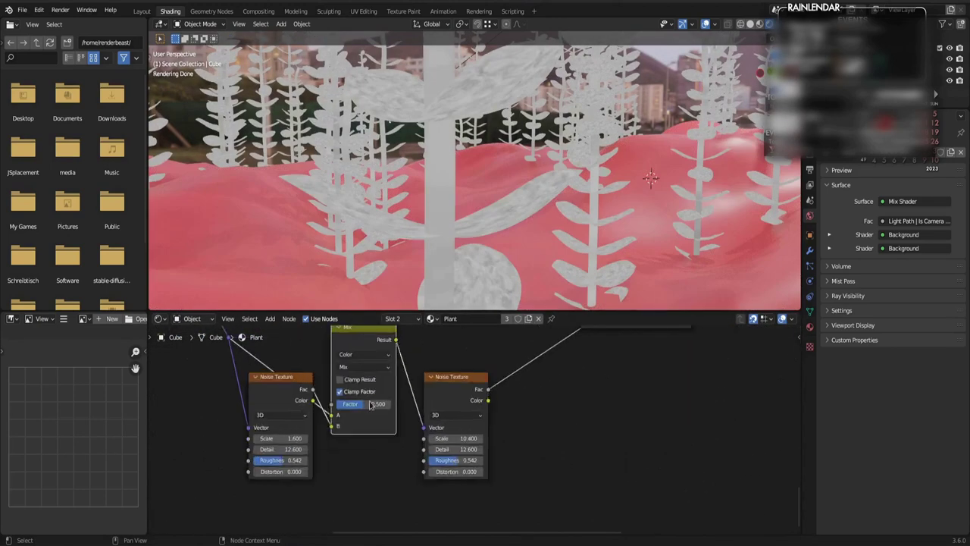
{"action": "left_click_drag", "start_coordinate": [371, 403], "coordinate": [349, 405]}
{"action": "scroll", "coordinate": [364, 367], "scroll_direction": "down", "scroll_amount": 9, "text": "ctrl"}
Step: Tune the scales of both Noise Textures, bringing the second one to 2.78
{"action": "left_click_drag", "start_coordinate": [454, 438], "coordinate": [414, 438]}
{"action": "left_click_drag", "start_coordinate": [281, 438], "coordinate": [354, 438]}
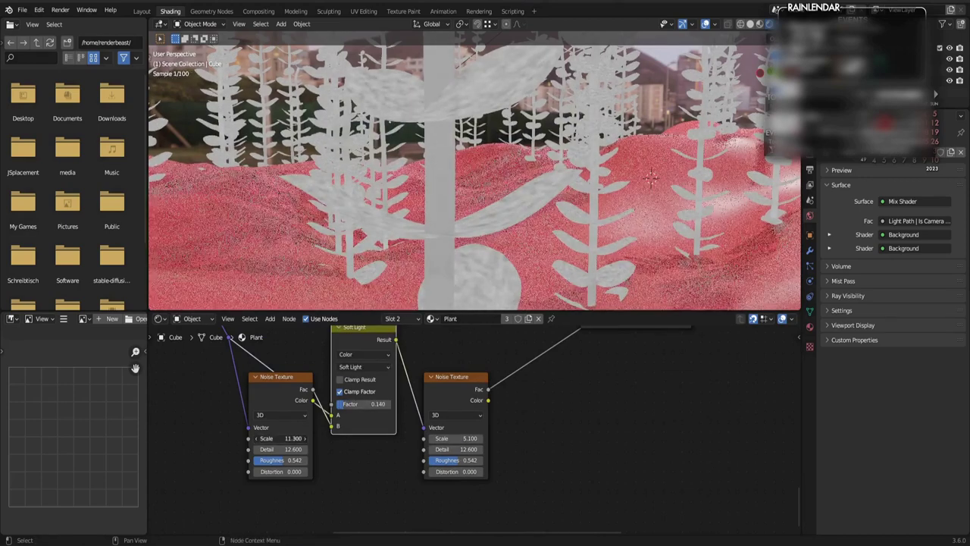
{"action": "left_click_drag", "start_coordinate": [455, 438], "coordinate": [519, 438], "text": "shift"}
{"action": "left_click_drag", "start_coordinate": [281, 439], "coordinate": [217, 438]}
{"action": "left_click_drag", "start_coordinate": [455, 438], "coordinate": [459, 438]}
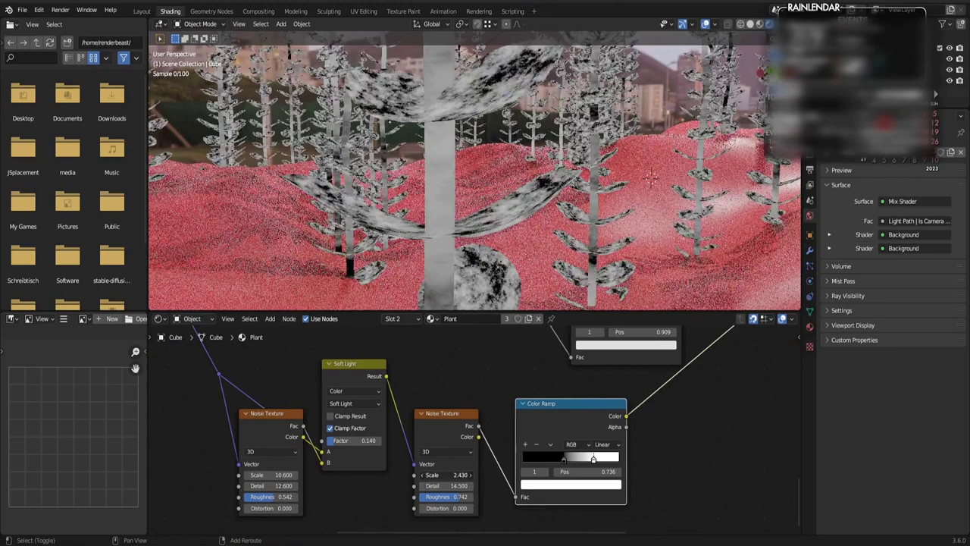
{"action": "left_click_drag", "start_coordinate": [447, 476], "coordinate": [459, 475]}
{"action": "left_click_drag", "start_coordinate": [272, 476], "coordinate": [292, 475]}
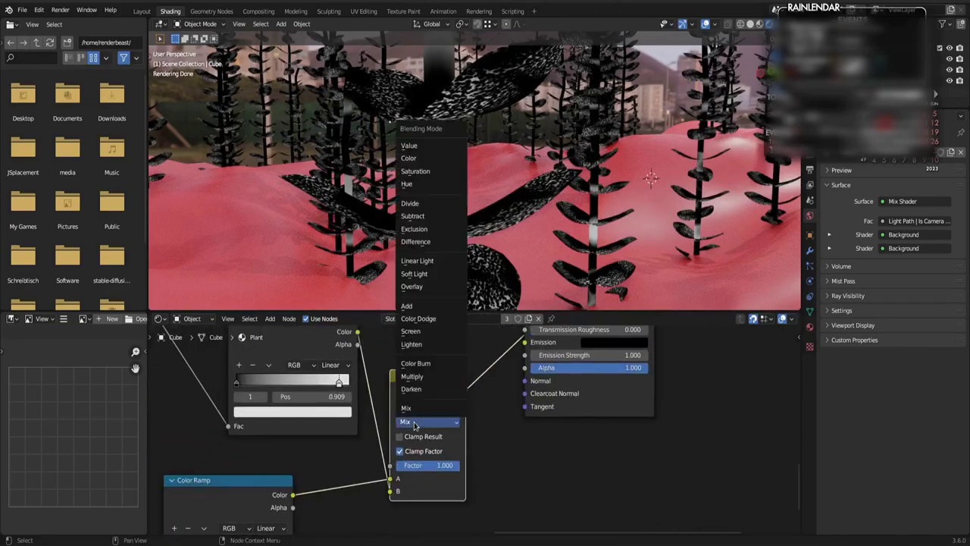
Step: Try several blending modes on the Mix node joining the two roughness Color Ramps, choose Add, and save the file
{"action": "left_click", "coordinate": [428, 241]}
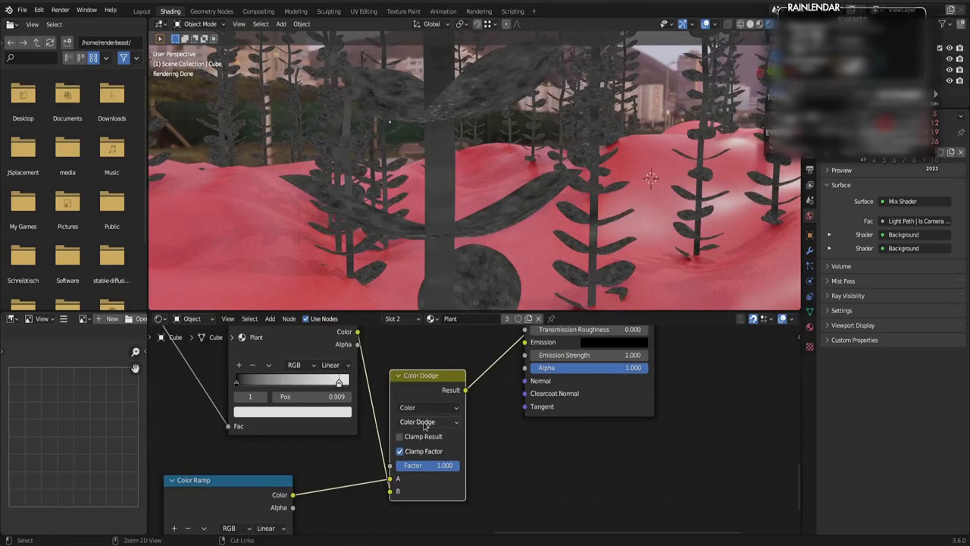
{"action": "left_click", "coordinate": [428, 421]}
{"action": "left_click", "coordinate": [430, 241]}
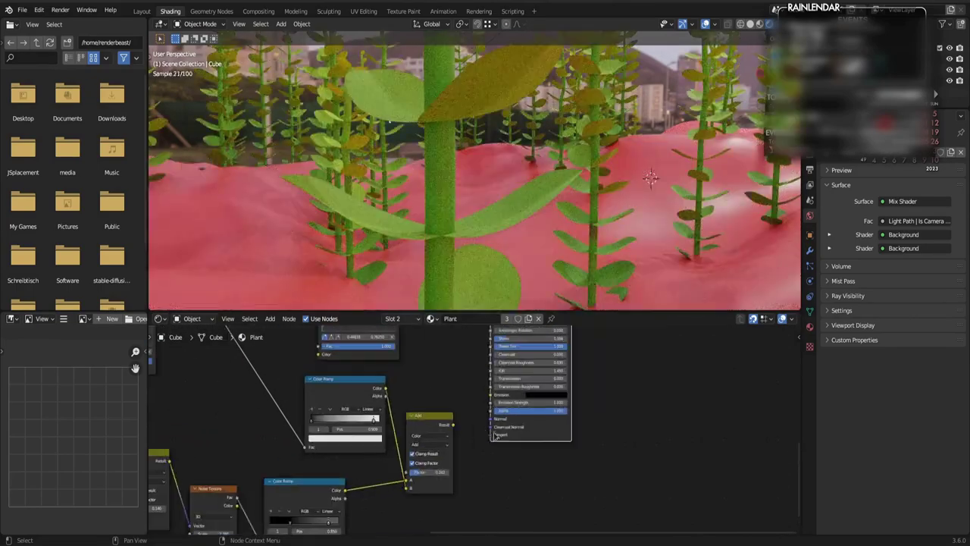
{"action": "key", "text": "ctrl+s"}
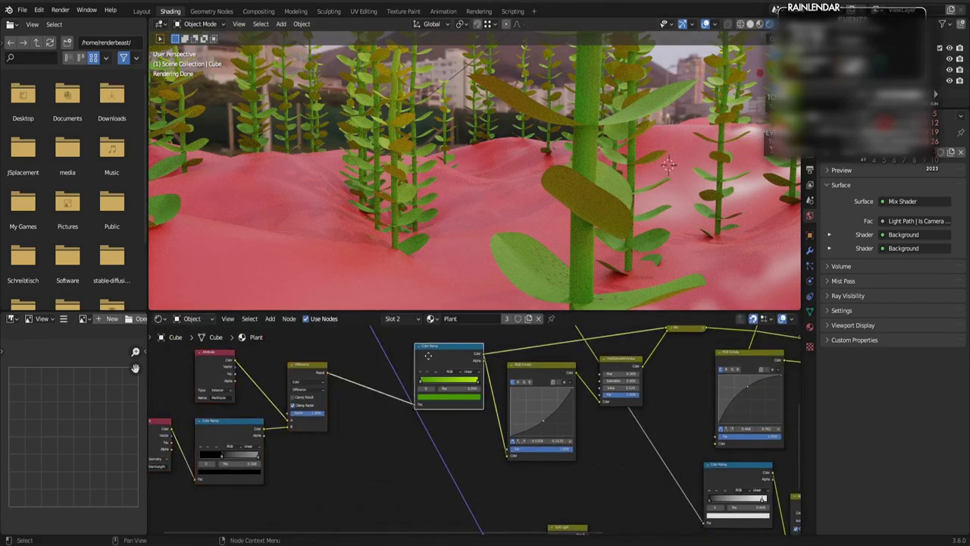
Step: Rearrange the RGB Curves node and combine it with the green Color Ramp in a new Mix node
{"action": "left_click_drag", "start_coordinate": [416, 466], "coordinate": [496, 467]}
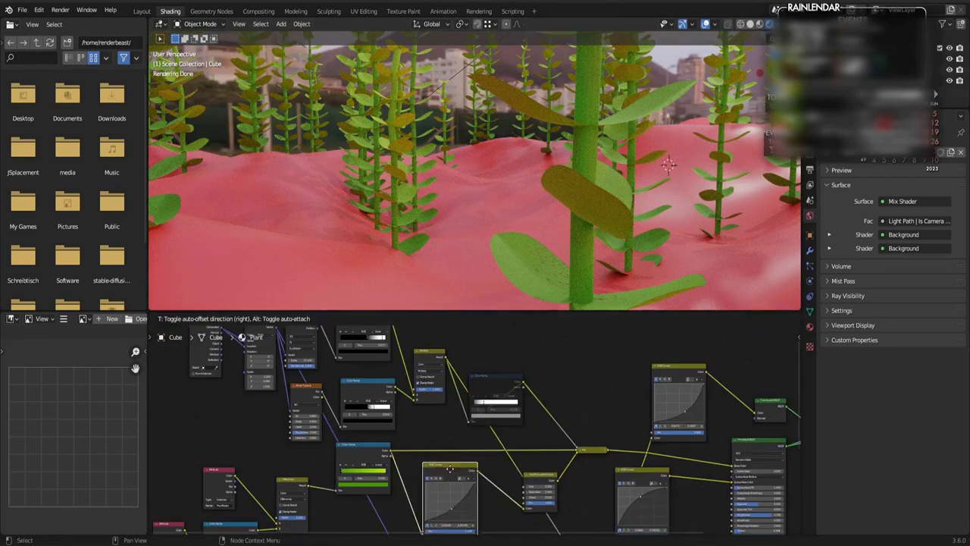
{"action": "scroll", "coordinate": [494, 447], "scroll_direction": "down", "scroll_amount": 5}
{"action": "middle_click_drag", "start_coordinate": [493, 448], "coordinate": [544, 387]}
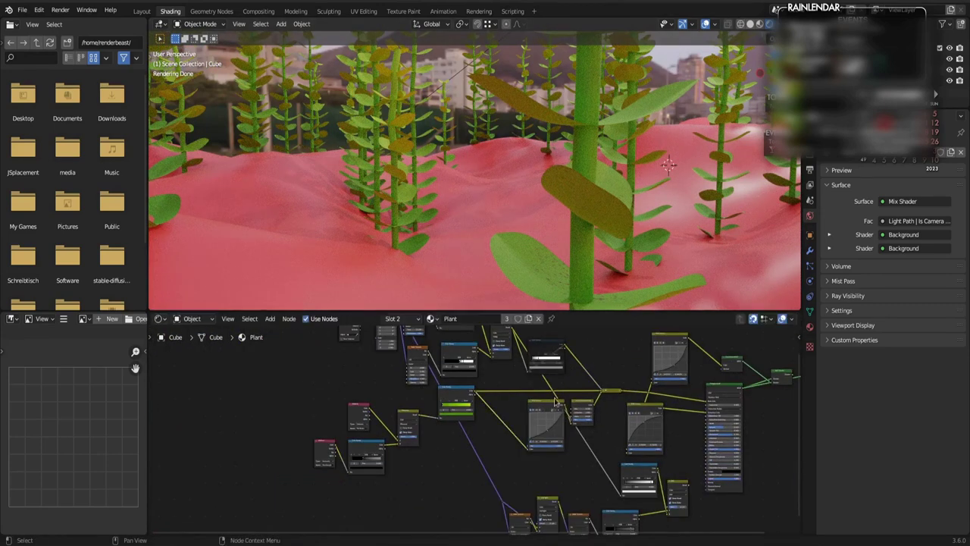
{"action": "left_click_drag", "start_coordinate": [555, 401], "coordinate": [512, 409]}
{"action": "right_click_drag", "start_coordinate": [459, 402], "coordinate": [502, 421], "text": "ctrl+shift"}
Step: Adjust the noise-fed Color Ramp for blending the two greens, with its first stop at 0.118, and save the file
{"action": "middle_click_drag", "start_coordinate": [617, 435], "coordinate": [579, 404]}
{"action": "middle_click_drag", "start_coordinate": [578, 439], "coordinate": [578, 405], "text": "ctrl"}
{"action": "left_click_drag", "start_coordinate": [625, 489], "coordinate": [494, 349]}
{"action": "middle_click_drag", "start_coordinate": [520, 462], "coordinate": [523, 430], "text": "ctrl"}
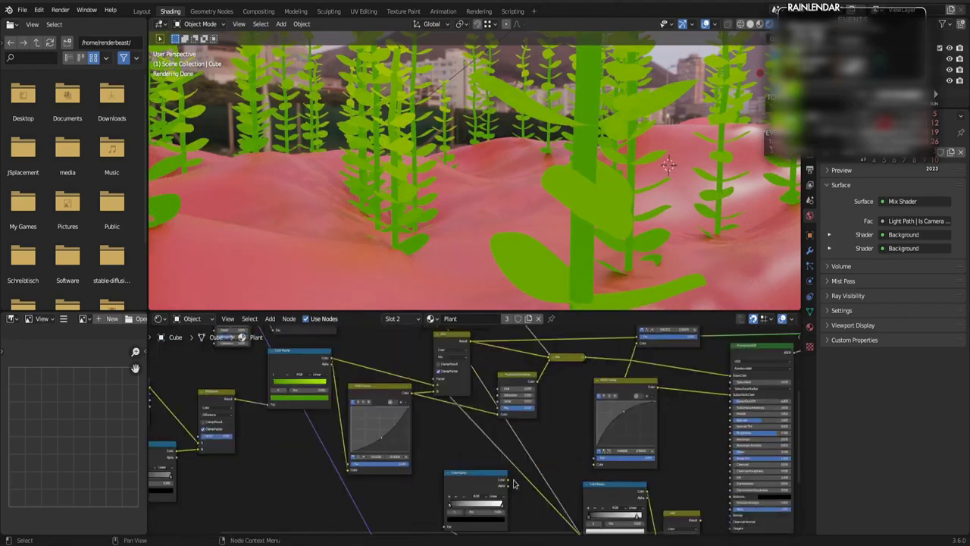
{"action": "left_click_drag", "start_coordinate": [474, 513], "coordinate": [457, 506]}
{"action": "scroll", "coordinate": [516, 475], "scroll_direction": "down", "scroll_amount": 5}
{"action": "middle_click_drag", "start_coordinate": [762, 478], "coordinate": [672, 427]}
{"action": "scroll", "coordinate": [672, 427], "scroll_direction": "up", "scroll_amount": 3}
{"action": "left_click_drag", "start_coordinate": [519, 474], "coordinate": [545, 400]}
{"action": "key", "text": "ctrl+s"}
Step: Set the Add node's factor to 0.375, brighten the light stop of the noise Color Ramp feeding it, and save
{"action": "middle_click_drag", "start_coordinate": [485, 227], "coordinate": [546, 221]}
{"action": "scroll", "coordinate": [519, 506], "scroll_direction": "up", "scroll_amount": 5}
{"action": "middle_click_drag", "start_coordinate": [519, 505], "coordinate": [547, 447]}
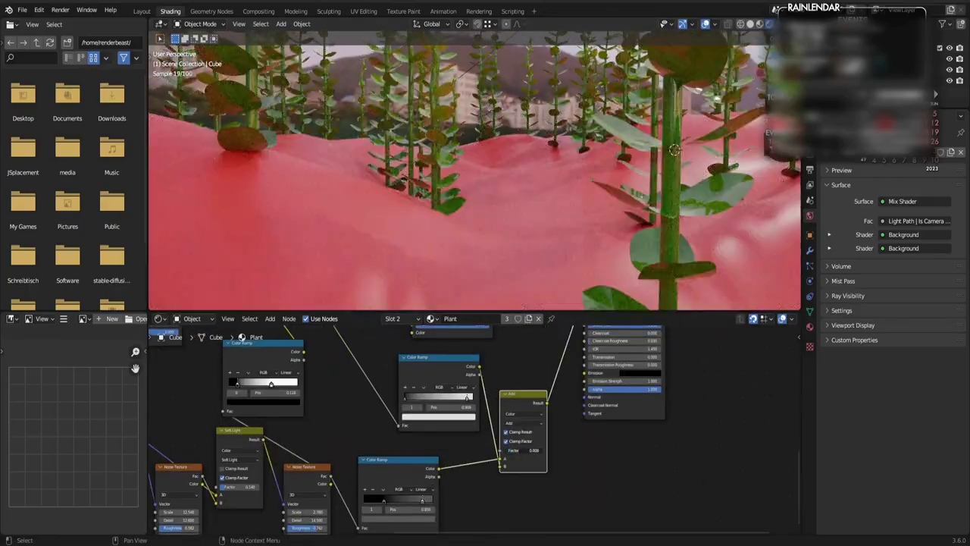
{"action": "left_click_drag", "start_coordinate": [511, 451], "coordinate": [524, 451]}
{"action": "scroll", "coordinate": [524, 450], "scroll_direction": "up", "scroll_amount": 3}
{"action": "middle_click_drag", "start_coordinate": [525, 450], "coordinate": [567, 414]}
{"action": "left_click", "coordinate": [410, 501]}
{"action": "left_click_drag", "start_coordinate": [438, 413], "coordinate": [438, 397]}
{"action": "middle_click_drag", "start_coordinate": [667, 220], "coordinate": [638, 201]}
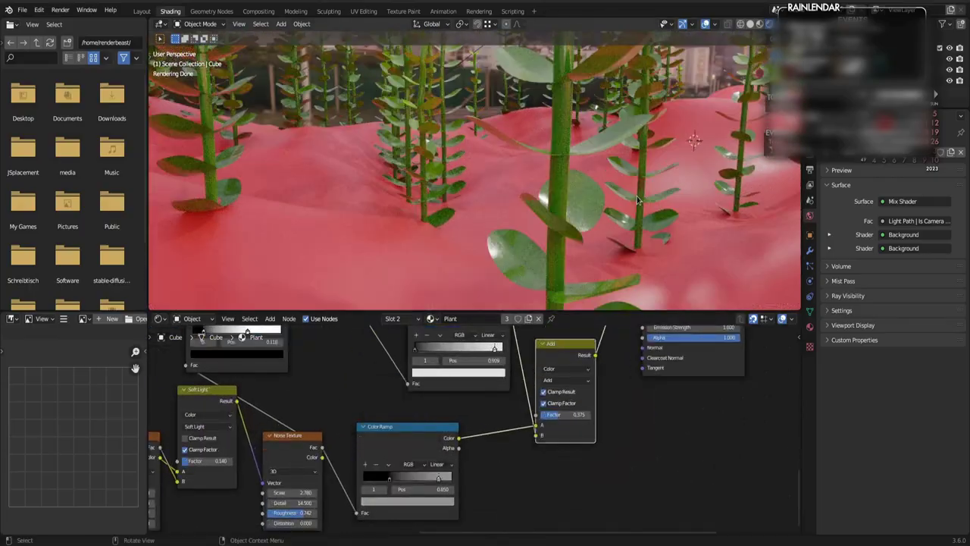
{"action": "key", "text": "ctrl+s"}
Step: Lighten the black stop of the noise Color Ramp to dark grey, adjust its light stop's colour, and save
{"action": "left_click", "coordinate": [390, 479]}
{"action": "left_click", "coordinate": [407, 501]}
{"action": "left_click_drag", "start_coordinate": [433, 435], "coordinate": [433, 405]}
{"action": "left_click", "coordinate": [438, 479]}
{"action": "left_click", "coordinate": [409, 501]}
{"action": "key", "text": "ctrl+s"}
Step: Try lower and higher factors on the Add node, leave it raised, and save the file
{"action": "middle_click_drag", "start_coordinate": [479, 290], "coordinate": [500, 286]}
{"action": "left_click", "coordinate": [658, 371]}
{"action": "left_click_drag", "start_coordinate": [565, 414], "coordinate": [552, 414]}
{"action": "middle_click_drag", "start_coordinate": [531, 250], "coordinate": [503, 237]}
{"action": "left_click_drag", "start_coordinate": [562, 414], "coordinate": [641, 411]}
{"action": "scroll", "coordinate": [473, 422], "scroll_direction": "down", "scroll_amount": 8}
{"action": "key", "text": "ctrl+s"}
Step: Add a Bump node that takes the Add result as height and connect it to the Principled BSDF's Normal input
{"action": "key", "text": "q"}
{"action": "left_click", "coordinate": [557, 480]}
{"action": "left_click", "coordinate": [559, 425]}
{"action": "left_click_drag", "start_coordinate": [492, 391], "coordinate": [517, 448]}
{"action": "left_click_drag", "start_coordinate": [547, 420], "coordinate": [595, 402]}
{"action": "scroll", "coordinate": [559, 284], "scroll_direction": "up", "scroll_amount": 3}
{"action": "scroll", "coordinate": [564, 485], "scroll_direction": "up", "scroll_amount": 5}
{"action": "scroll", "coordinate": [478, 428], "scroll_direction": "down", "scroll_amount": 3}
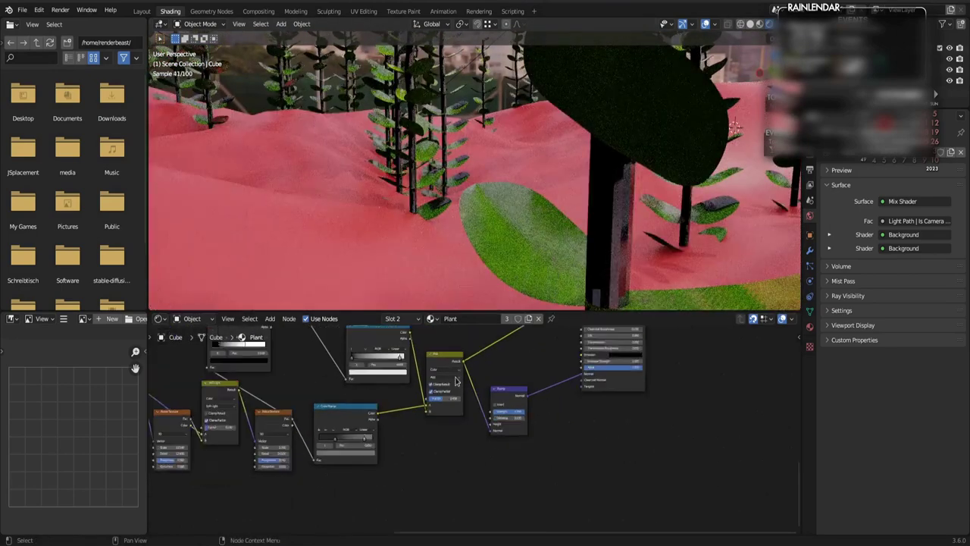
{"action": "left_click", "coordinate": [608, 390]}
{"action": "scroll", "coordinate": [608, 392], "scroll_direction": "up", "scroll_amount": 1}
{"action": "left_click", "coordinate": [523, 394]}
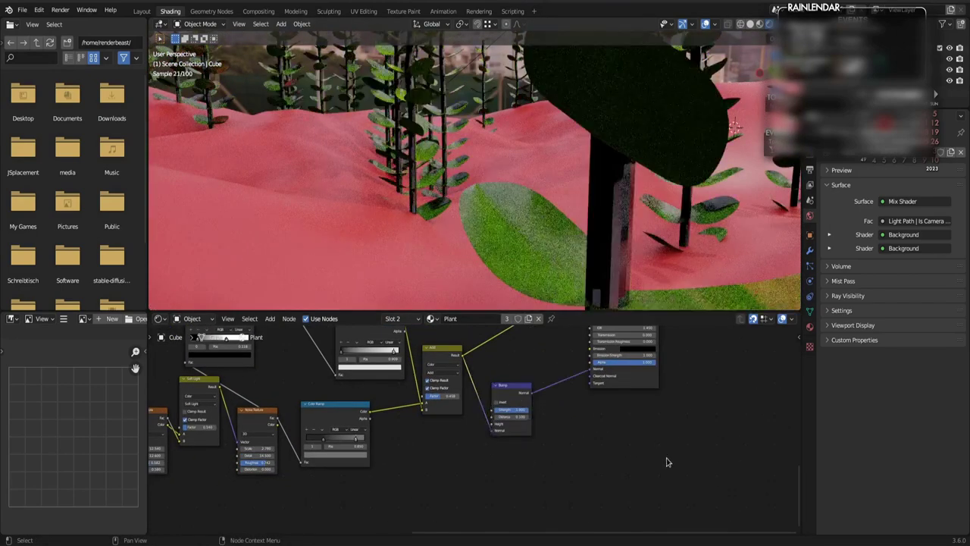
Step: Add another Color Ramp fed by the second Noise Texture and preview it on the plants
{"action": "scroll", "coordinate": [454, 464], "scroll_direction": "down", "scroll_amount": 2}
{"action": "key", "text": "shift+a"}
{"action": "scroll", "coordinate": [470, 460], "scroll_direction": "up", "scroll_amount": 3}
{"action": "left_click_drag", "start_coordinate": [330, 421], "coordinate": [380, 500]}
{"action": "left_click", "coordinate": [446, 465], "text": "ctrl+shift"}
Step: Adjust the new Color Ramp's stops and mix it with the Color Ramp of the multiplied textures ahead of the Add node
{"action": "mouse_move", "coordinate": [386, 501]}
{"action": "left_mouse_down"}
{"action": "mouse_move", "coordinate": [423, 500]}
{"action": "mouse_move", "coordinate": [387, 501]}
{"action": "left_mouse_up"}
{"action": "mouse_move", "coordinate": [385, 500]}
{"action": "left_mouse_down"}
{"action": "mouse_move", "coordinate": [404, 501]}
{"action": "mouse_move", "coordinate": [382, 498]}
{"action": "left_mouse_up"}
{"action": "left_click", "coordinate": [379, 500]}
{"action": "left_click", "coordinate": [404, 522]}
{"action": "scroll", "coordinate": [406, 460], "scroll_direction": "down", "scroll_amount": 3}
{"action": "middle_click_drag", "start_coordinate": [408, 463], "coordinate": [368, 498]}
{"action": "right_click_drag", "start_coordinate": [368, 498], "coordinate": [372, 365], "text": "ctrl+shift"}
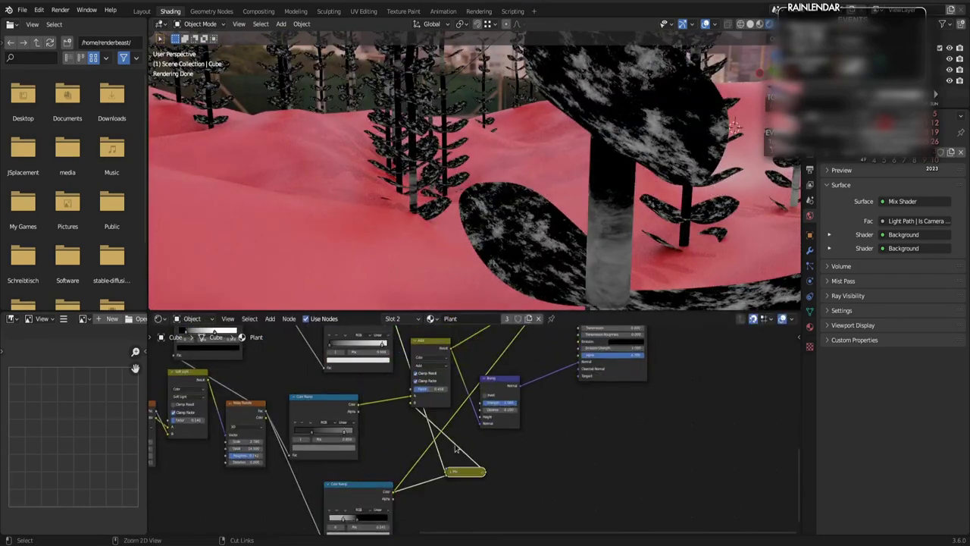
Step: Undo the latest edits around the inserted Mix node and restore them
{"action": "middle_click_drag", "start_coordinate": [444, 438], "coordinate": [464, 467]}
{"action": "left_click_drag", "start_coordinate": [413, 346], "coordinate": [430, 432]}
{"action": "key", "text": "ctrl+z"}
{"action": "key", "text": "ctrl+z"}
{"action": "key", "text": "ctrl+z"}
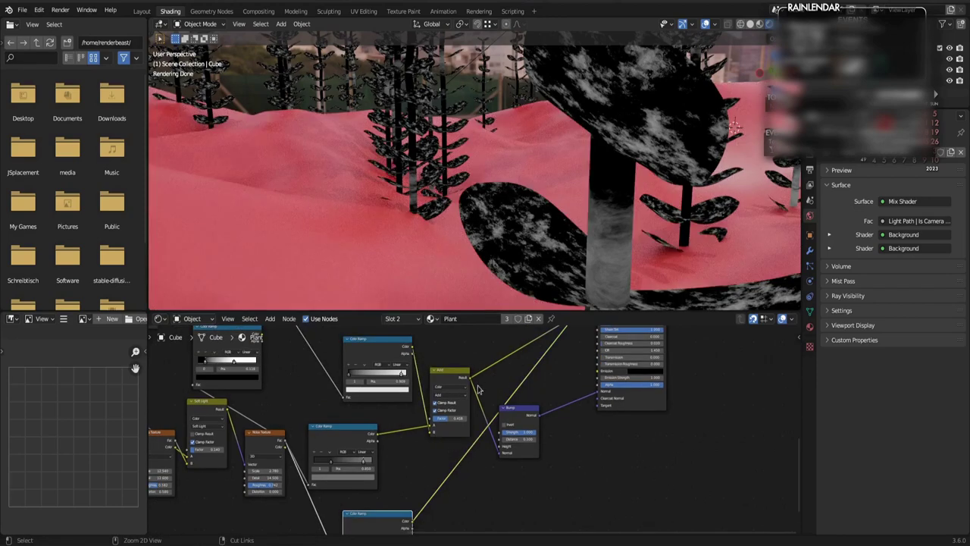
{"action": "key", "text": "ctrl+shift+z"}
{"action": "key", "text": "ctrl+shift+z"}
{"action": "key", "text": "ctrl+shift+z"}
Step: Preview the new Mix node, expand it, switch its blend mode to Add and raise its factor to 1.000
{"action": "left_click", "coordinate": [486, 506], "text": "ctrl+shift"}
{"action": "scroll", "coordinate": [485, 509], "scroll_direction": "up", "scroll_amount": 5}
{"action": "middle_click_drag", "start_coordinate": [486, 508], "coordinate": [470, 436]}
{"action": "key", "text": "h"}
{"action": "left_click", "coordinate": [467, 448]}
{"action": "left_click", "coordinate": [463, 355]}
{"action": "left_click", "coordinate": [457, 460]}
{"action": "left_click_drag", "start_coordinate": [469, 483], "coordinate": [515, 483]}
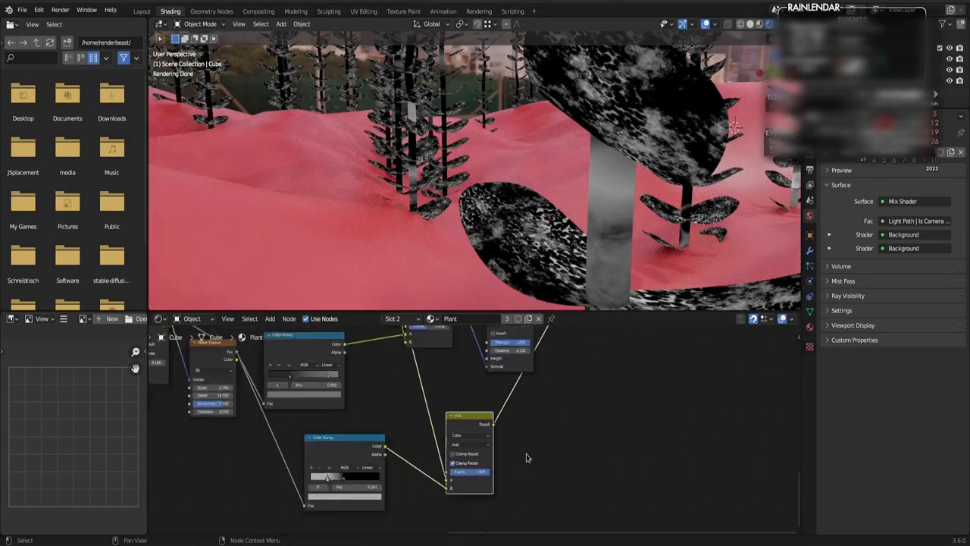
Step: Feed the new Add node's result into the Bump node, show the full plant shader and set the bump distance to 0.005
{"action": "left_click_drag", "start_coordinate": [442, 472], "coordinate": [437, 411]}
{"action": "left_click", "coordinate": [563, 361], "text": "ctrl+shift"}
{"action": "scroll", "coordinate": [477, 428], "scroll_direction": "up", "scroll_amount": 3}
{"action": "double_click", "coordinate": [460, 388]}
{"action": "type", "text": ".01"}
{"action": "key", "text": "Return"}
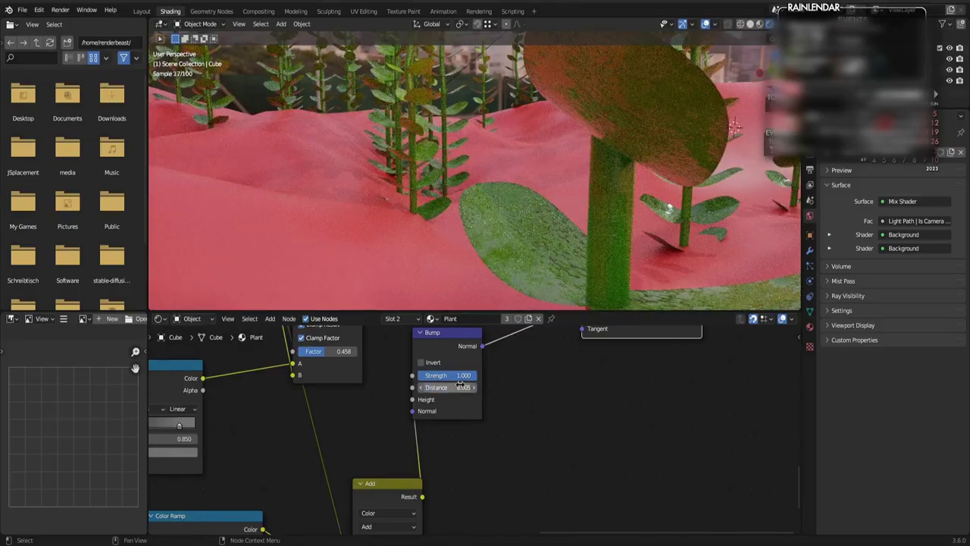
Step: Lower the new Add node's factor and the Bump node's strength, and save the file
{"action": "middle_click_drag", "start_coordinate": [425, 461], "coordinate": [494, 385]}
{"action": "left_click_drag", "start_coordinate": [473, 489], "coordinate": [430, 490], "text": "shift"}
{"action": "scroll", "coordinate": [579, 372], "scroll_direction": "down", "scroll_amount": 3}
{"action": "middle_click_drag", "start_coordinate": [579, 372], "coordinate": [513, 492]}
{"action": "scroll", "coordinate": [470, 438], "scroll_direction": "up", "scroll_amount": 3}
{"action": "left_click_drag", "start_coordinate": [470, 447], "coordinate": [416, 447]}
{"action": "scroll", "coordinate": [546, 259], "scroll_direction": "down", "scroll_amount": 3}
{"action": "key", "text": "ctrl+s"}
Step: Move the black stop of the Noise Texture's Color Ramp feeding the first Add node to 0.291 and save the file
{"action": "middle_click_drag", "start_coordinate": [333, 394], "coordinate": [468, 482]}
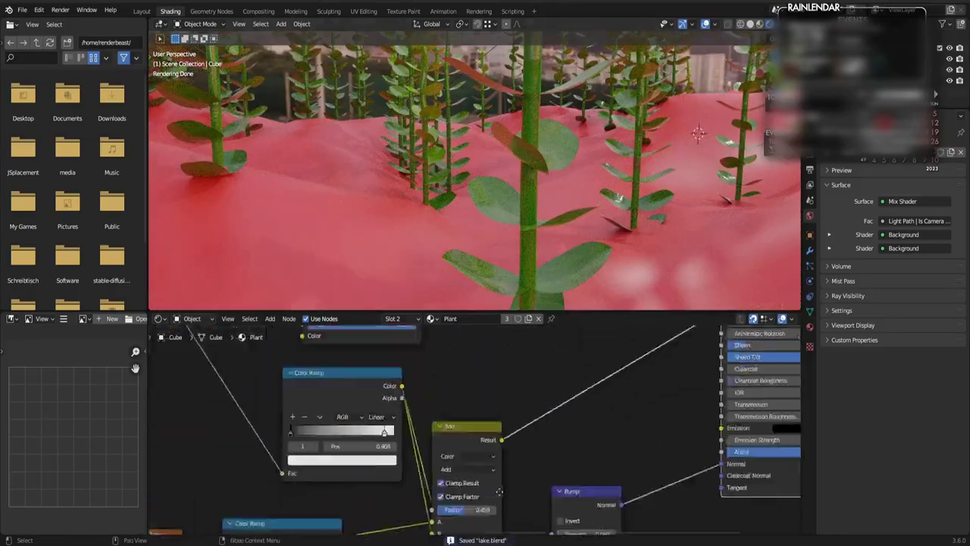
{"action": "middle_click_drag", "start_coordinate": [296, 509], "coordinate": [429, 370]}
{"action": "scroll", "coordinate": [429, 379], "scroll_direction": "up", "scroll_amount": 3}
{"action": "left_click", "coordinate": [388, 456]}
{"action": "left_click", "coordinate": [429, 491]}
{"action": "left_click_drag", "start_coordinate": [449, 382], "coordinate": [449, 390]}
{"action": "scroll", "coordinate": [546, 235], "scroll_direction": "up", "scroll_amount": 3}
{"action": "key", "text": "ctrl+s"}
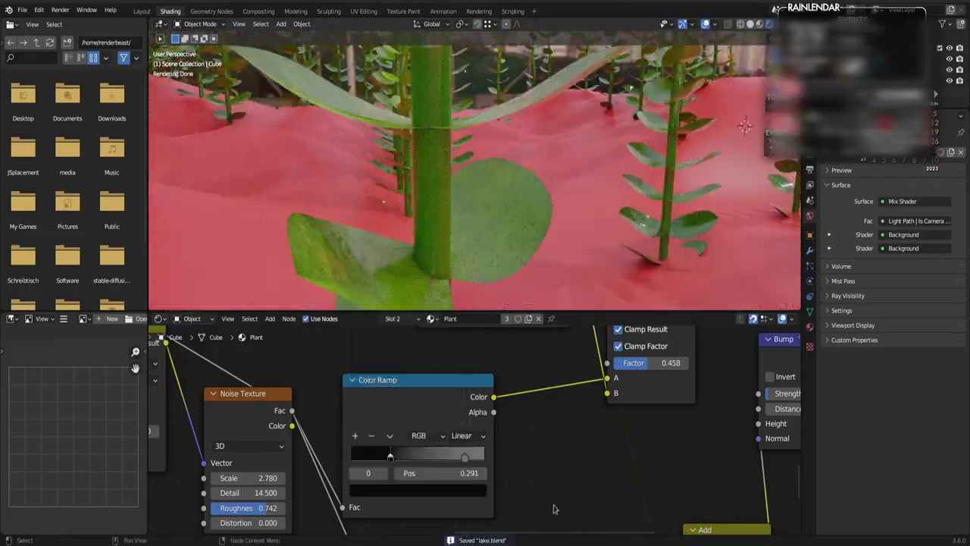
Step: Adjust the Bump node's distance and save the file
{"action": "middle_click_drag", "start_coordinate": [555, 509], "coordinate": [379, 500]}
{"action": "scroll", "coordinate": [622, 394], "scroll_direction": "down", "scroll_amount": 1}
{"action": "left_click", "coordinate": [636, 388]}
{"action": "key", "text": "Return"}
{"action": "scroll", "coordinate": [636, 388], "scroll_direction": "down", "scroll_amount": 2}
{"action": "scroll", "coordinate": [548, 244], "scroll_direction": "down", "scroll_amount": 3}
{"action": "key", "text": "ctrl+s"}
Step: In the Geometry Nodes workspace, connect the Spline Parameter's Factor to the Map Range in the stem wiggle and volume frame
{"action": "scroll", "coordinate": [561, 379], "scroll_direction": "down", "scroll_amount": 5}
{"action": "scroll", "coordinate": [606, 212], "scroll_direction": "down", "scroll_amount": 3}
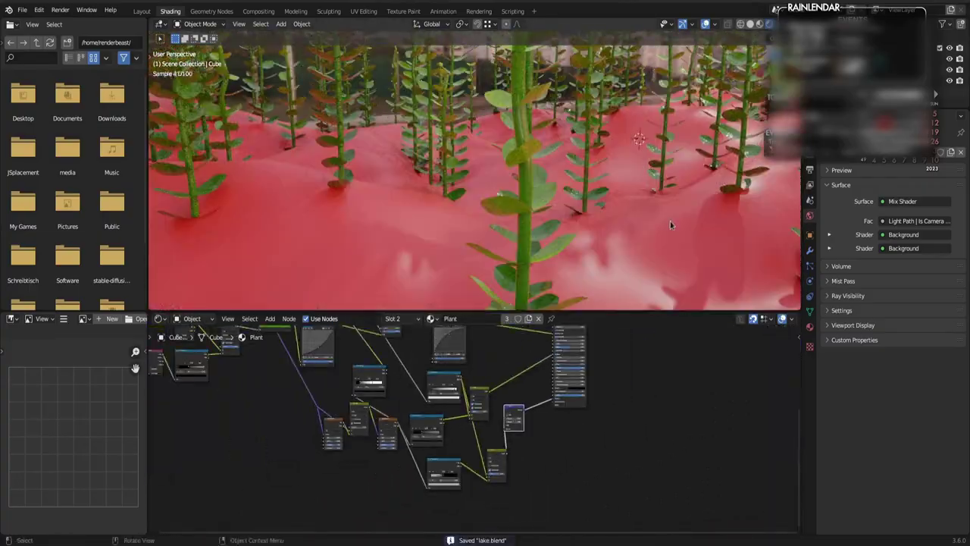
{"action": "scroll", "coordinate": [620, 410], "scroll_direction": "down", "scroll_amount": 2}
{"action": "scroll", "coordinate": [450, 250], "scroll_direction": "down", "scroll_amount": 3}
{"action": "middle_click_drag", "start_coordinate": [451, 250], "coordinate": [425, 141]}
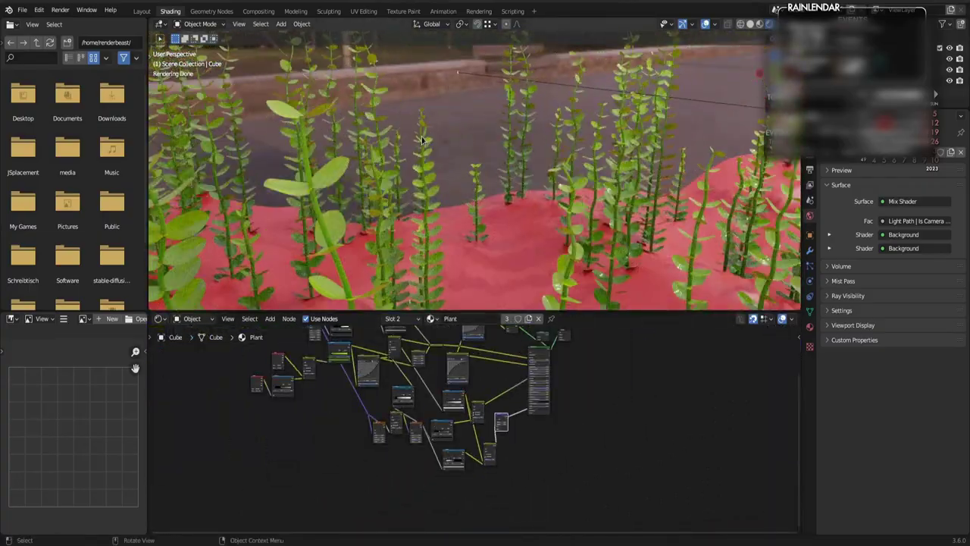
{"action": "left_click", "coordinate": [212, 11]}
{"action": "mouse_move", "coordinate": [353, 431]}
{"action": "middle_mouse_down"}
{"action": "mouse_move", "coordinate": [393, 419]}
{"action": "mouse_move", "coordinate": [326, 523]}
{"action": "middle_mouse_up"}
{"action": "scroll", "coordinate": [383, 423], "scroll_direction": "up", "scroll_amount": 4}
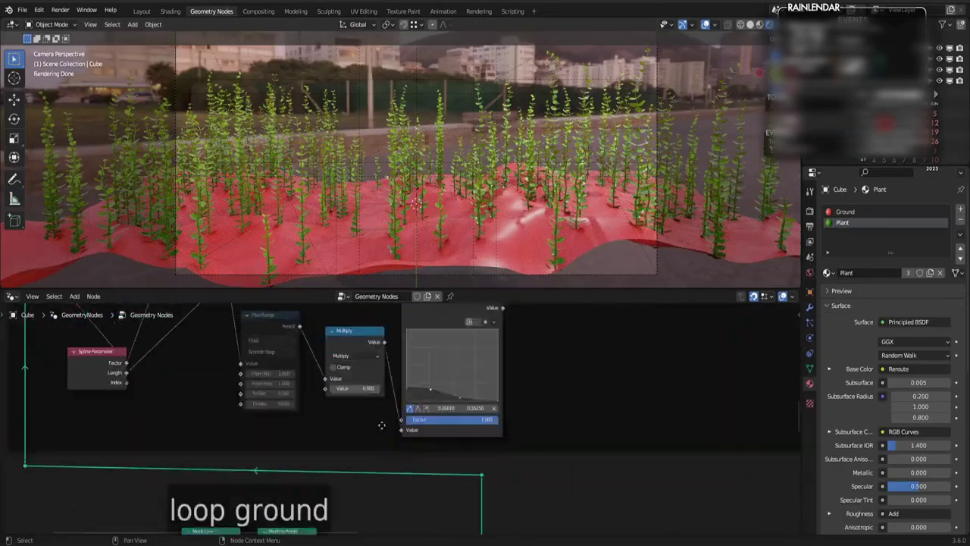
{"action": "scroll", "coordinate": [382, 417], "scroll_direction": "up", "scroll_amount": 2}
{"action": "scroll", "coordinate": [324, 419], "scroll_direction": "down", "scroll_amount": 5}
{"action": "middle_click_drag", "start_coordinate": [326, 422], "coordinate": [423, 489]}
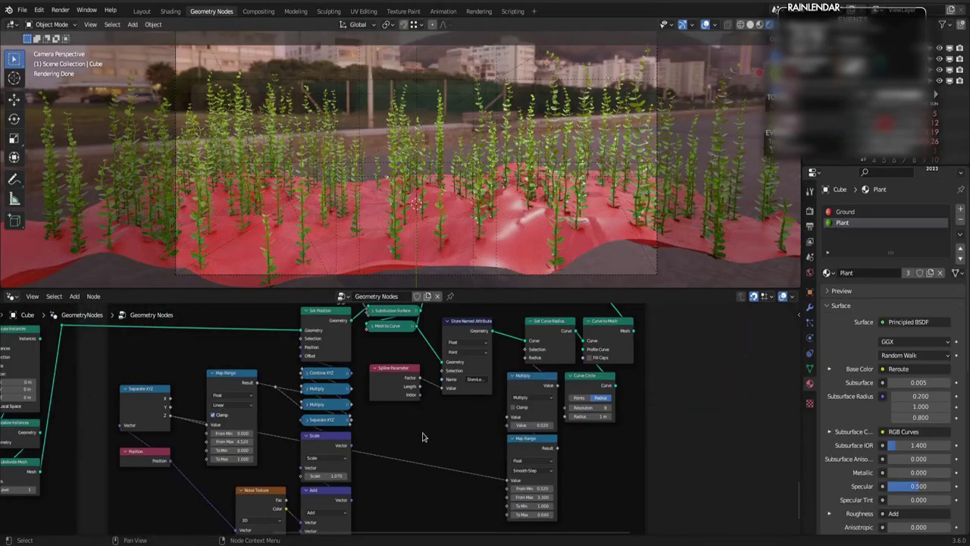
{"action": "mouse_move", "coordinate": [423, 433]}
{"action": "middle_mouse_down"}
{"action": "mouse_move", "coordinate": [412, 470]}
{"action": "mouse_move", "coordinate": [406, 441]}
{"action": "middle_mouse_up"}
{"action": "left_click_drag", "start_coordinate": [411, 389], "coordinate": [498, 492]}
Step: Try a new Map Range fed by the Spline Parameter for the stem radius, with the old Map Range set aside
{"action": "scroll", "coordinate": [282, 221], "scroll_direction": "up", "scroll_amount": 5}
{"action": "middle_click_drag", "start_coordinate": [282, 222], "coordinate": [444, 150], "text": "shift"}
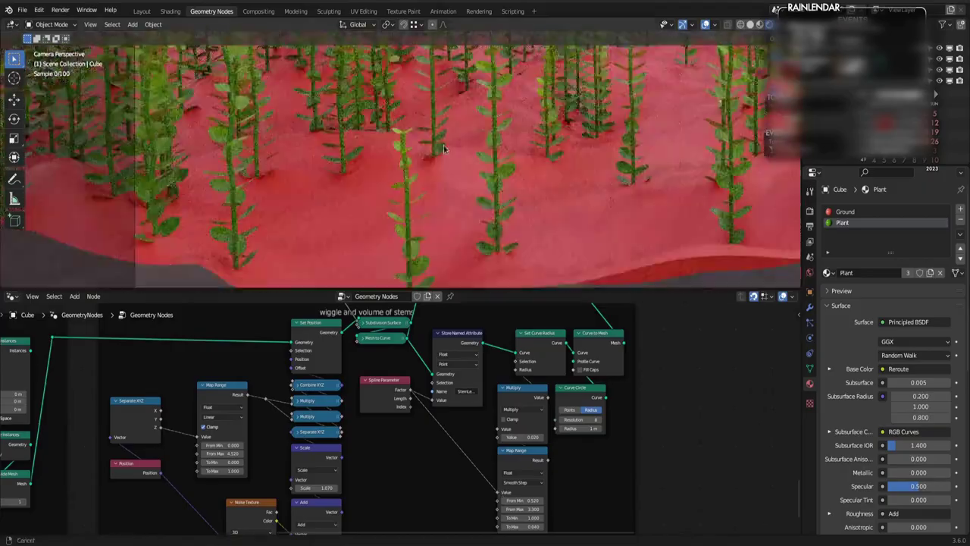
{"action": "scroll", "coordinate": [444, 149], "scroll_direction": "up", "scroll_amount": 5}
{"action": "scroll", "coordinate": [566, 467], "scroll_direction": "down", "scroll_amount": 2}
{"action": "left_click_drag", "start_coordinate": [492, 446], "coordinate": [422, 479]}
{"action": "key", "text": "shift+a"}
{"action": "type", "text": "map"}
{"action": "key", "text": "Return"}
{"action": "left_click", "coordinate": [471, 458]}
{"action": "left_click_drag", "start_coordinate": [409, 399], "coordinate": [471, 496]}
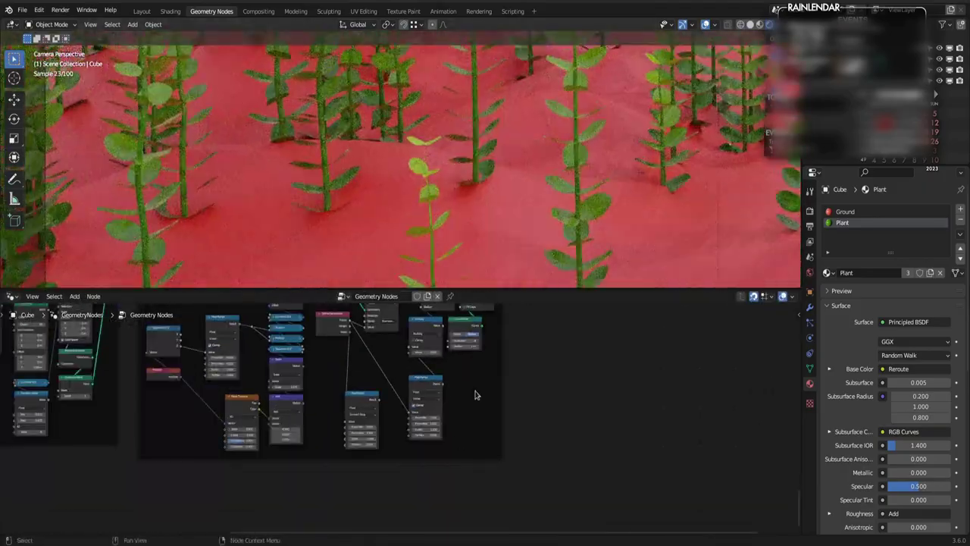
Step: Add a Float Curve fed by the Spline Parameter for the stem radius, shape it as a convex falloff and save the file
{"action": "key", "text": "shift+a"}
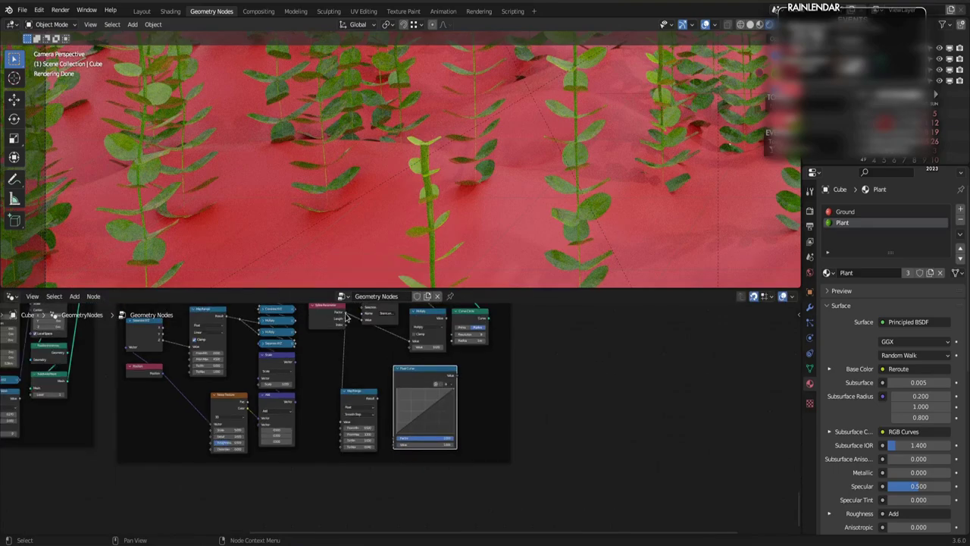
{"action": "left_click_drag", "start_coordinate": [301, 323], "coordinate": [393, 367]}
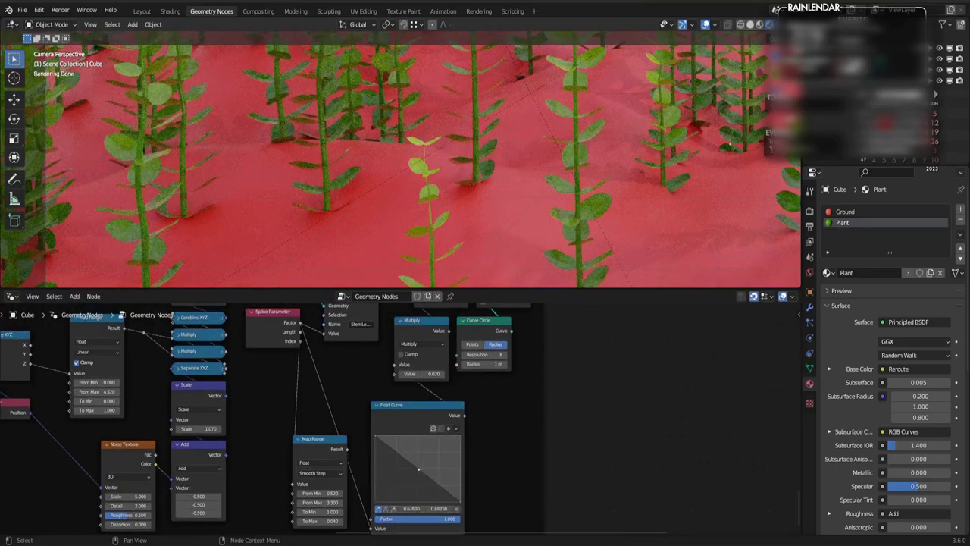
{"action": "left_click_drag", "start_coordinate": [415, 469], "coordinate": [425, 461]}
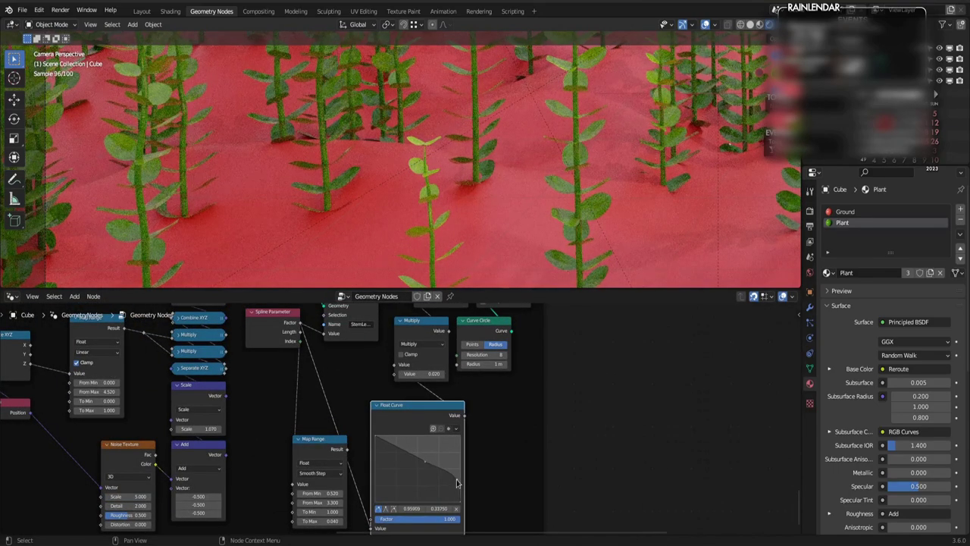
{"action": "key", "text": "ctrl+s"}
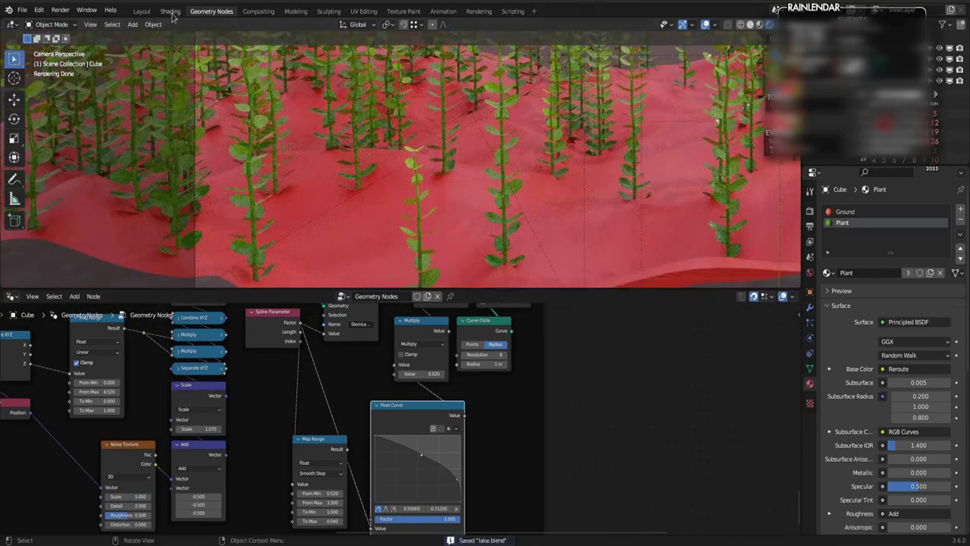
Step: Inspect the plants in the Shading workspace and return to the Geometry Nodes workspace
{"action": "left_click", "coordinate": [172, 13]}
{"action": "mouse_move", "coordinate": [409, 151]}
{"action": "middle_mouse_down"}
{"action": "mouse_move", "coordinate": [395, 96]}
{"action": "mouse_move", "coordinate": [390, 119]}
{"action": "middle_mouse_up"}
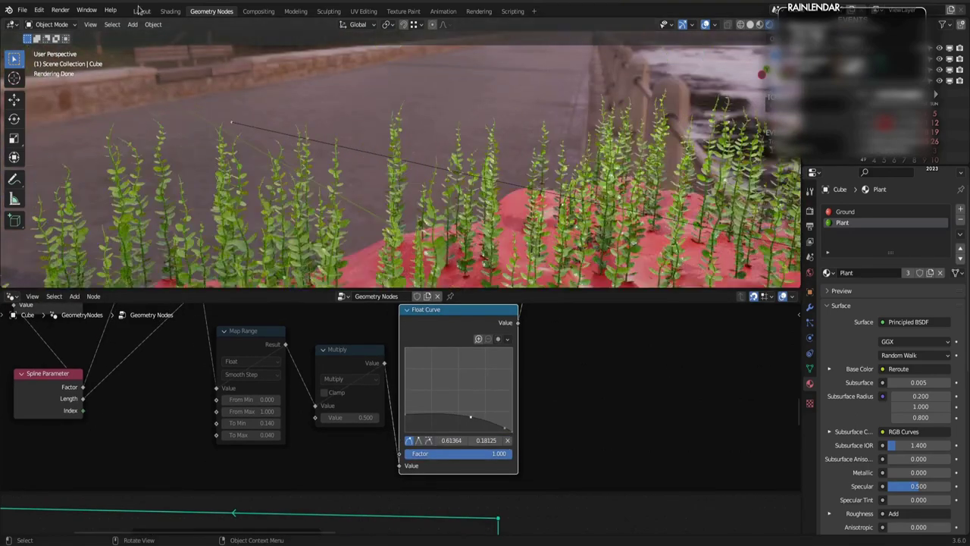
{"action": "left_click", "coordinate": [170, 11]}
{"action": "left_click", "coordinate": [213, 11]}
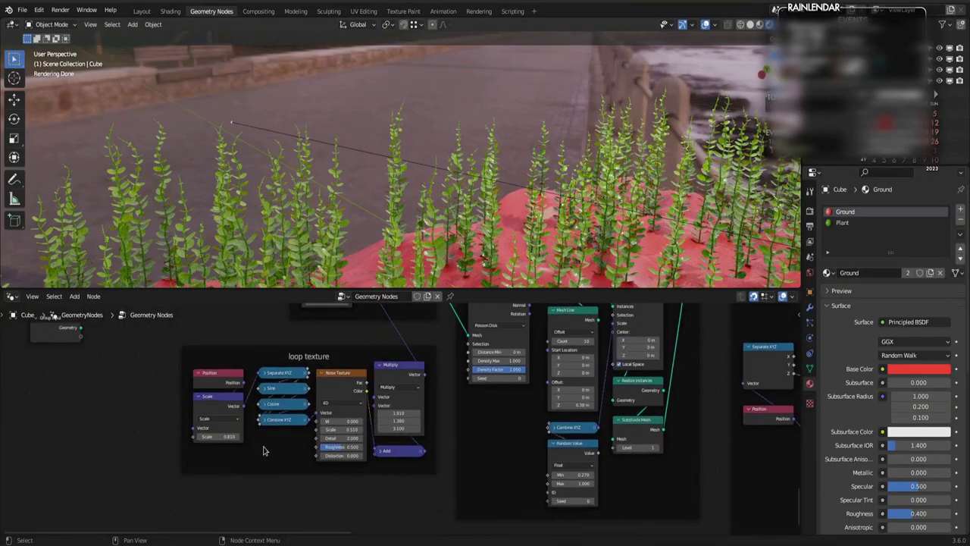
Step: Add a Store Named Attribute node and insert it between the Grid and Set Position nodes in the ground frame
{"action": "key", "text": "shift+a"}
{"action": "mouse_move", "coordinate": [241, 317]}
{"action": "left_click", "coordinate": [335, 352]}
{"action": "left_click", "coordinate": [266, 481]}
{"action": "middle_click_drag", "start_coordinate": [305, 449], "coordinate": [266, 449]}
{"action": "scroll", "coordinate": [286, 451], "scroll_direction": "down", "scroll_amount": 5}
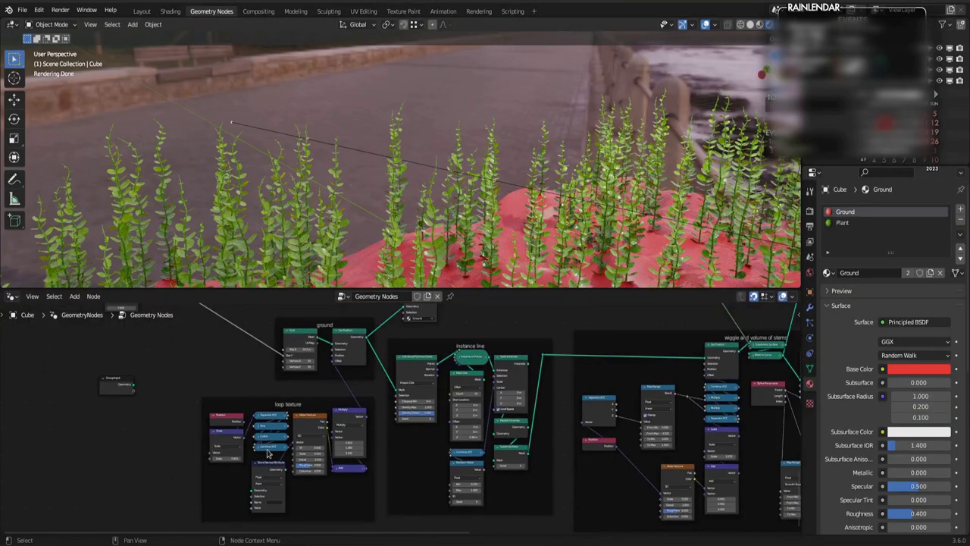
{"action": "left_click_drag", "start_coordinate": [297, 339], "coordinate": [254, 339]}
{"action": "left_click_drag", "start_coordinate": [269, 466], "coordinate": [300, 336]}
{"action": "middle_click_drag", "start_coordinate": [299, 336], "coordinate": [299, 356]}
{"action": "left_click_drag", "start_coordinate": [314, 360], "coordinate": [334, 367]}
Step: Set the stored attribute's data type to Vector, feed it the loop texture vector and name it GroundUV
{"action": "scroll", "coordinate": [322, 380], "scroll_direction": "up", "scroll_amount": 9}
{"action": "left_click", "coordinate": [270, 345]}
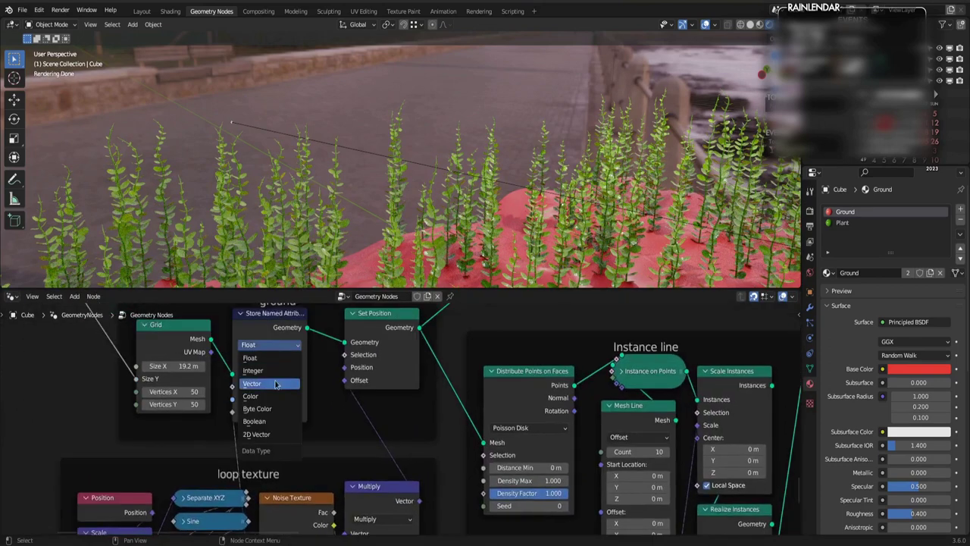
{"action": "left_click", "coordinate": [275, 384]}
{"action": "scroll", "coordinate": [281, 385], "scroll_direction": "down", "scroll_amount": 3}
{"action": "middle_click_drag", "start_coordinate": [280, 383], "coordinate": [318, 345]}
{"action": "left_click_drag", "start_coordinate": [294, 488], "coordinate": [282, 366]}
{"action": "left_click", "coordinate": [314, 349]}
{"action": "type", "text": "GroundUV"}
{"action": "key", "text": "Return"}
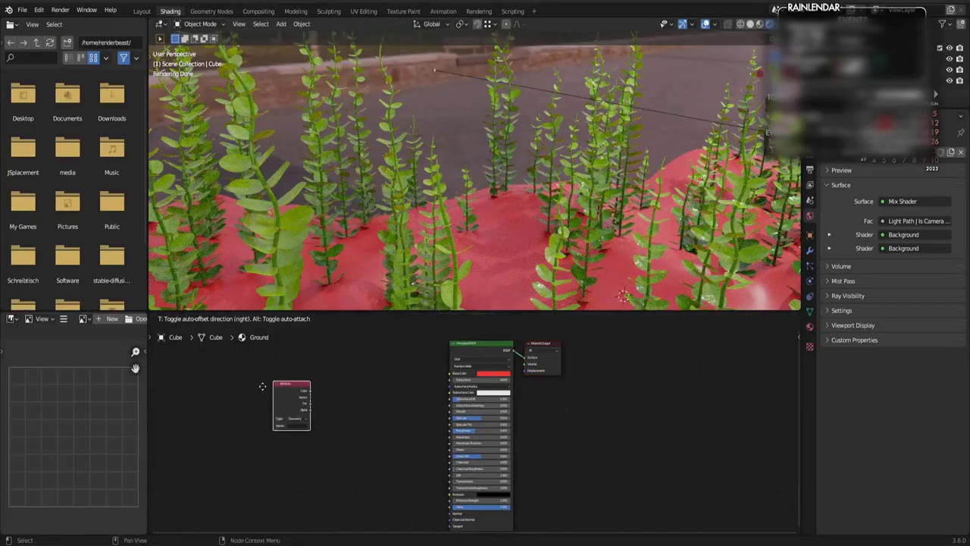
Step: In the Ground material, preview the GroundUV Attribute node, add a Musgrave Texture driven by it and save the file
{"action": "left_click", "coordinate": [237, 387], "text": "ctrl+shift"}
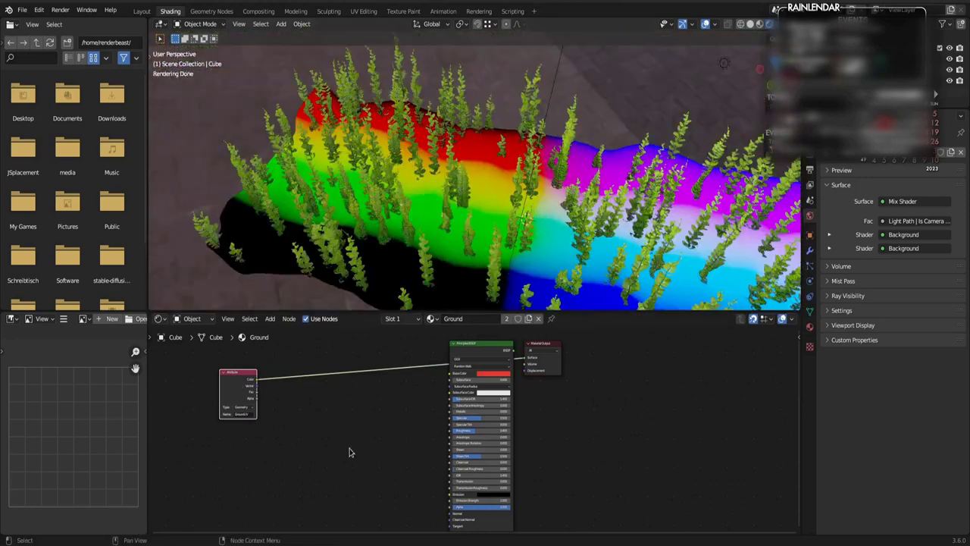
{"action": "scroll", "coordinate": [348, 450], "scroll_direction": "up", "scroll_amount": 3}
{"action": "key", "text": "shift+a"}
{"action": "left_click", "coordinate": [336, 461]}
{"action": "left_click", "coordinate": [290, 394]}
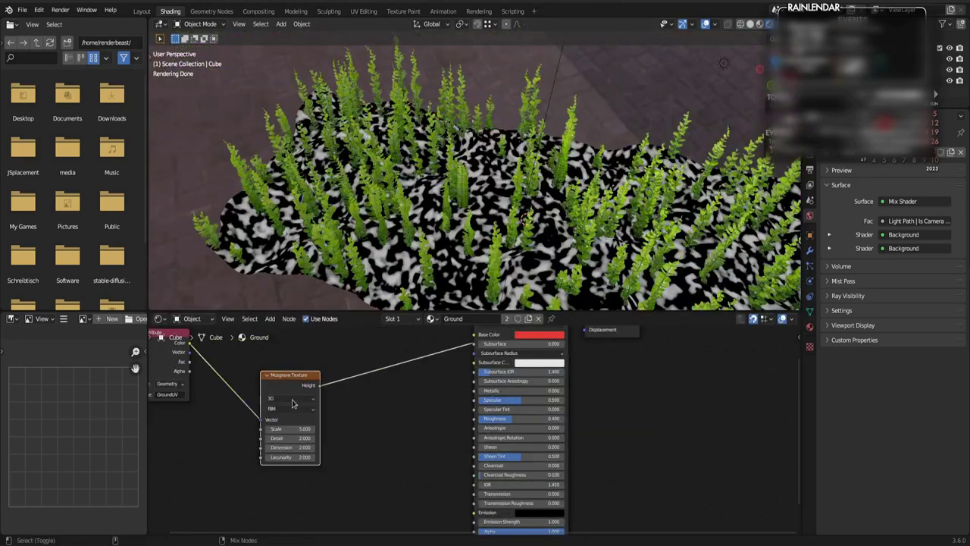
{"action": "key", "text": "ctrl+s"}
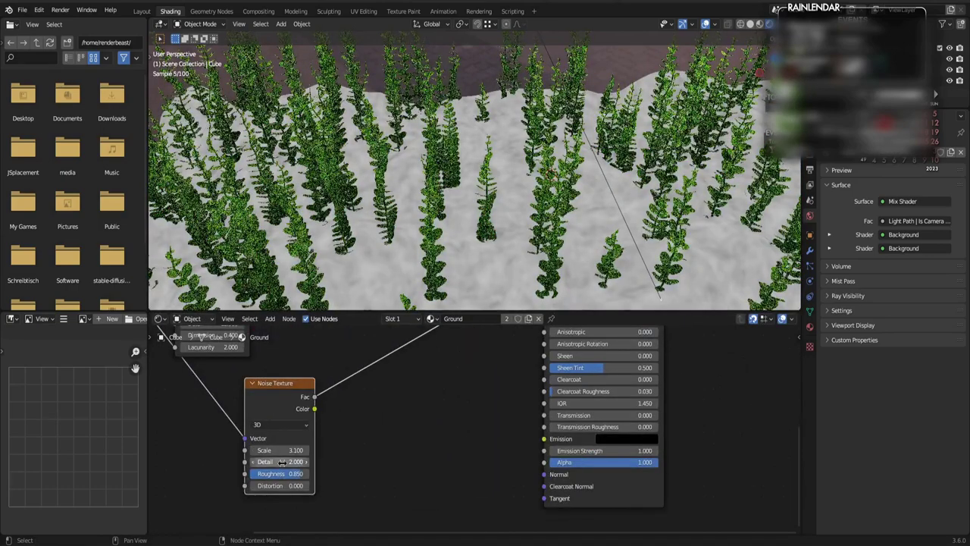
Step: Add a Color Ramp after the Ground's Noise Texture and a Bump node linking the ramp to the Principled BSDF's Normal input
{"action": "key", "text": "q"}
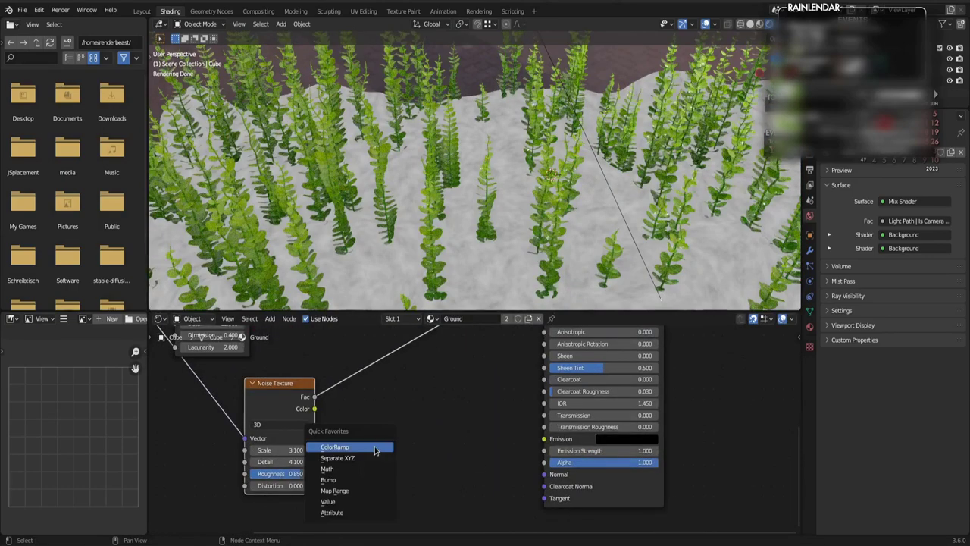
{"action": "left_click", "coordinate": [375, 451]}
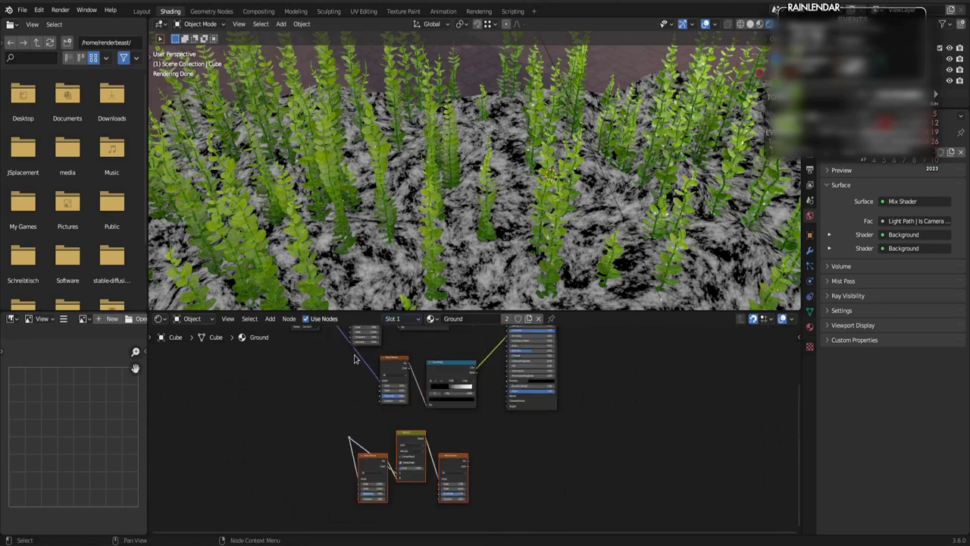
{"action": "key", "text": "q"}
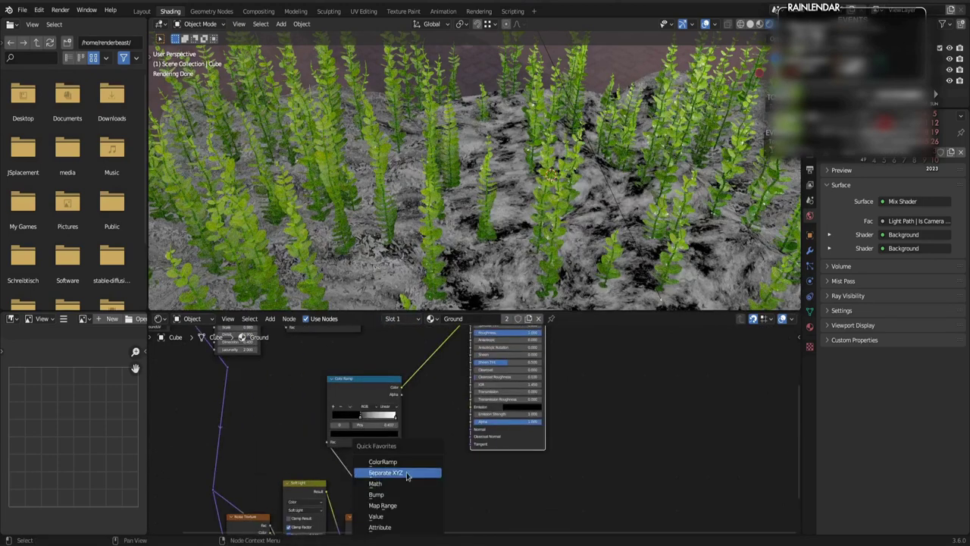
{"action": "left_click", "coordinate": [407, 473]}
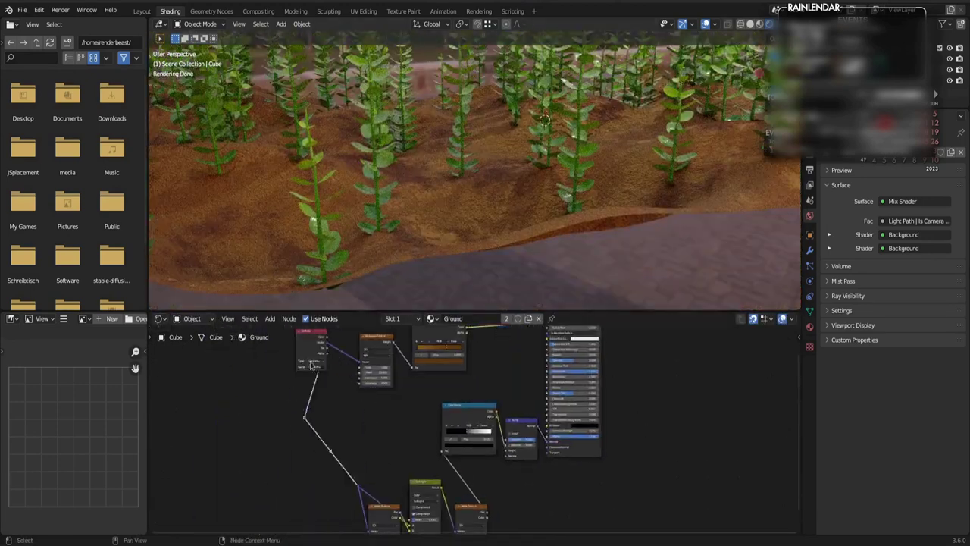
Step: Move the GroundUV Attribute node away from the Musgrave Texture and save the file
{"action": "left_click_drag", "start_coordinate": [311, 365], "coordinate": [265, 390]}
{"action": "middle_click_drag", "start_coordinate": [352, 416], "coordinate": [259, 404]}
{"action": "key", "text": "ctrl+s"}
{"action": "left_click_drag", "start_coordinate": [212, 404], "coordinate": [259, 404], "text": "alt"}
Step: Mix an additional black-and-white Color Ramp with the brown Color Ramp for the Ground's base color and expand the Mix node
{"action": "scroll", "coordinate": [331, 474], "scroll_direction": "up", "scroll_amount": 2}
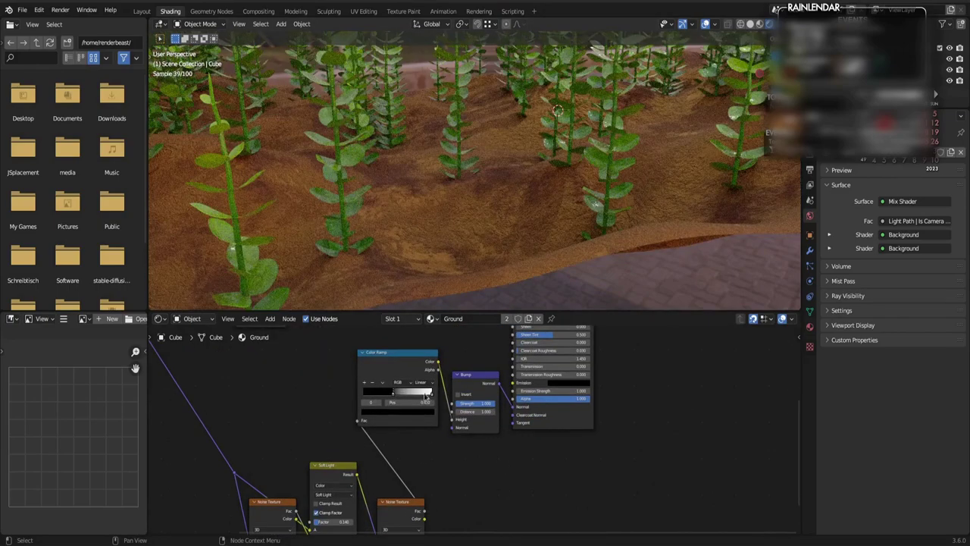
{"action": "scroll", "coordinate": [529, 495], "scroll_direction": "down", "scroll_amount": 2}
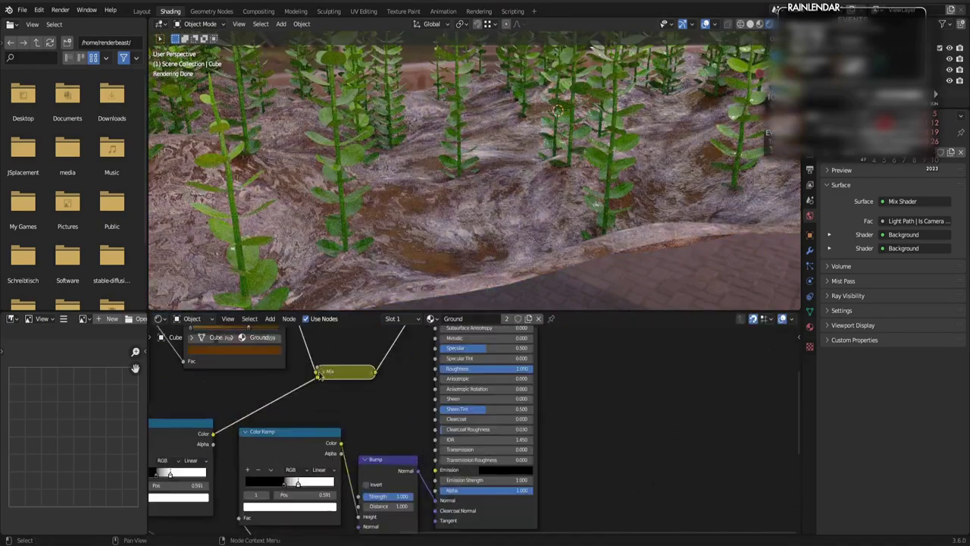
{"action": "left_click", "coordinate": [354, 396]}
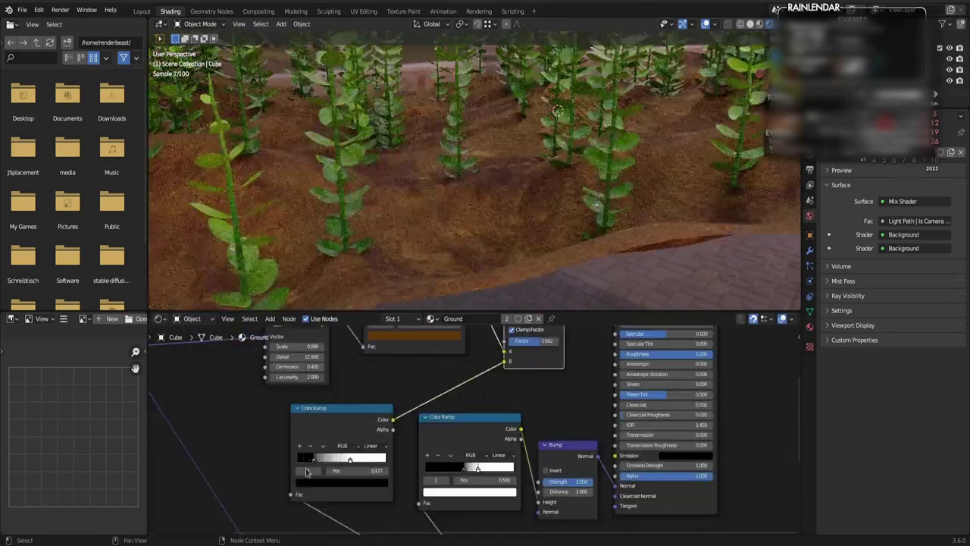